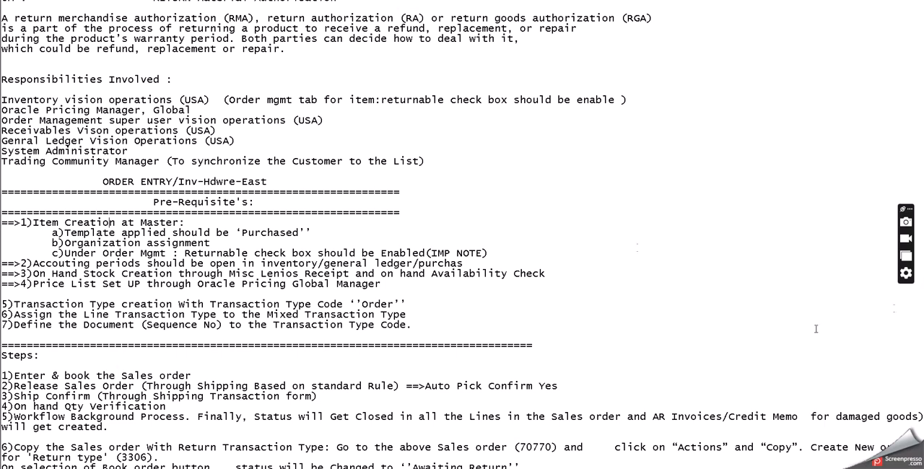
Step: Review the responsibilities involved in the RMA notes, from Inventory through System Administrator
double_click(44, 100)
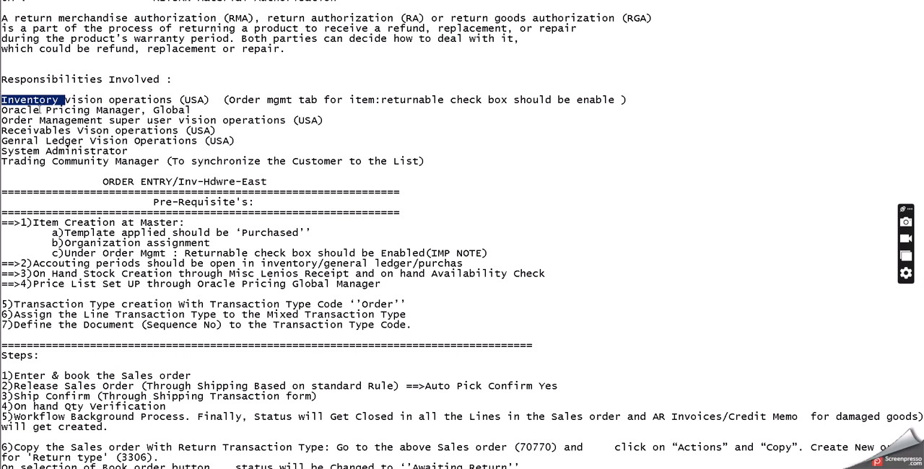
double_click(29, 110)
double_click(45, 121)
double_click(52, 131)
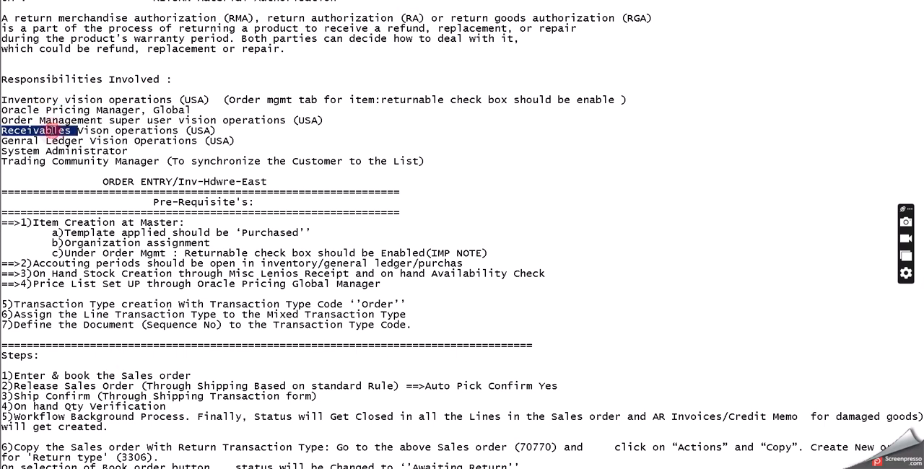
double_click(52, 141)
click(51, 150)
double_click(50, 150)
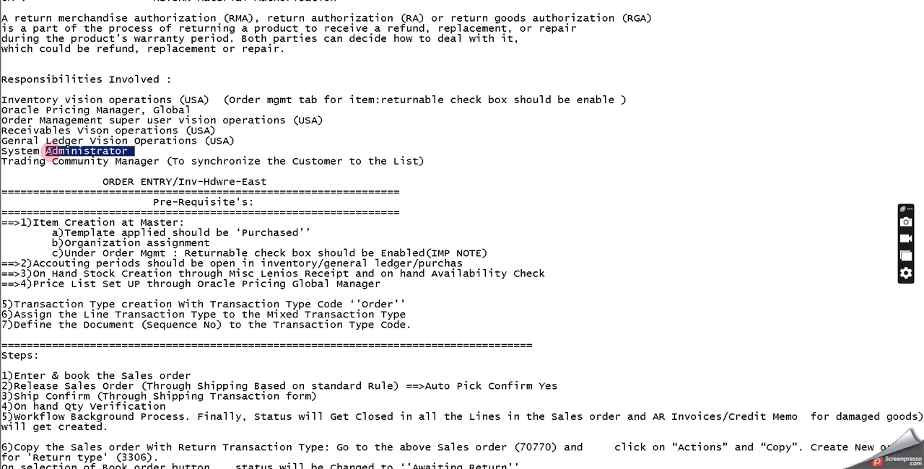
Step: Review the RMA prerequisites, from item creation and accounting periods to transaction types and document sequence, down to the process steps
click(159, 205)
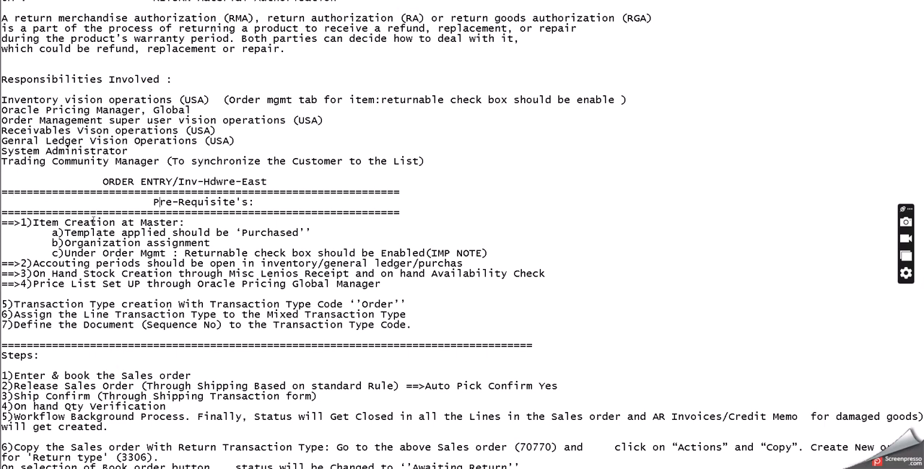
click(92, 218)
double_click(94, 243)
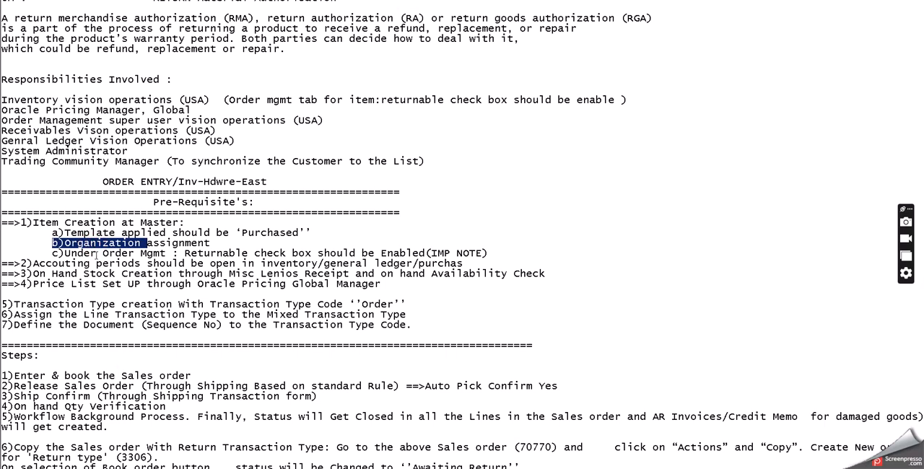
double_click(97, 253)
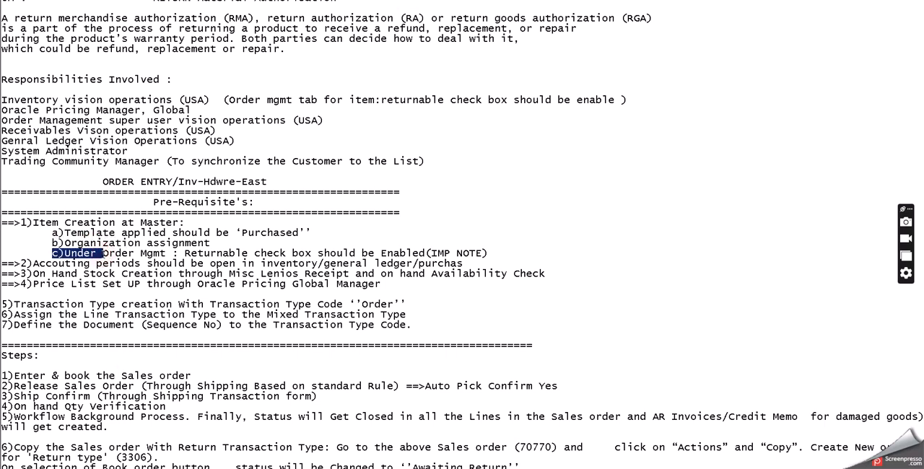
double_click(223, 254)
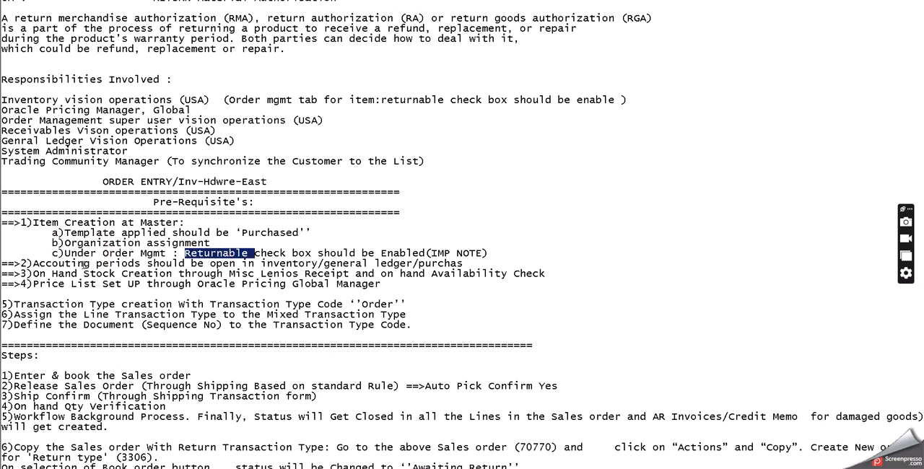
double_click(103, 264)
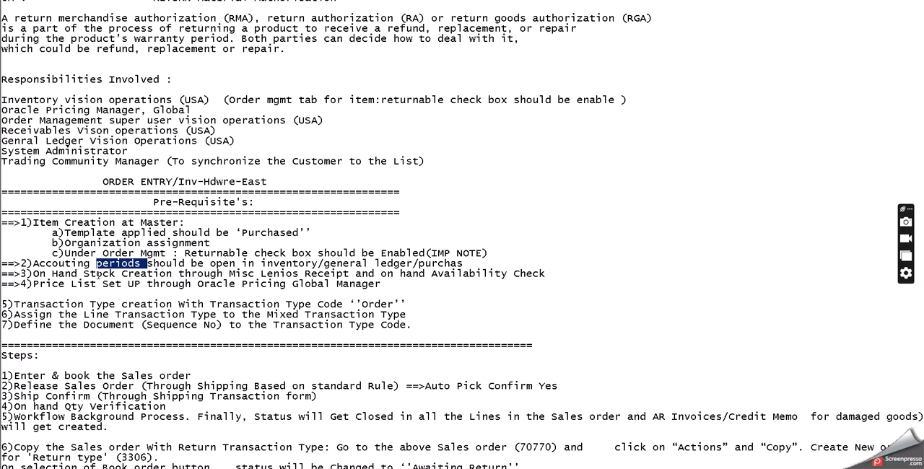
click(98, 275)
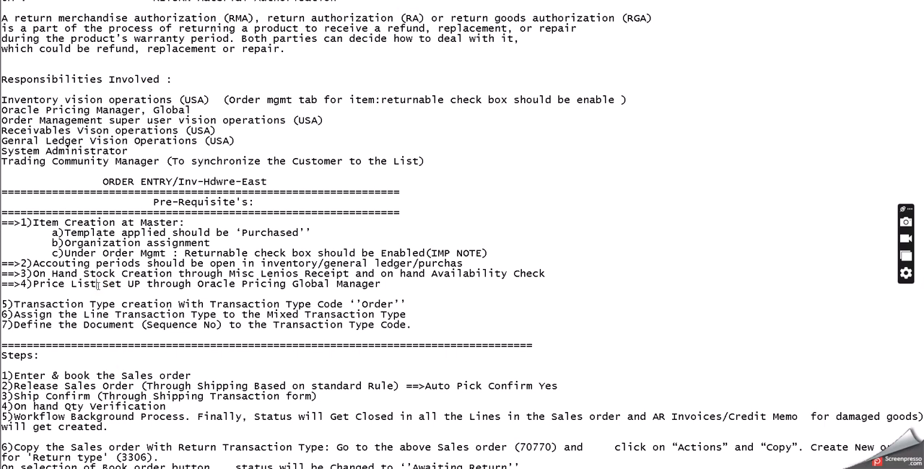
click(99, 283)
click(106, 304)
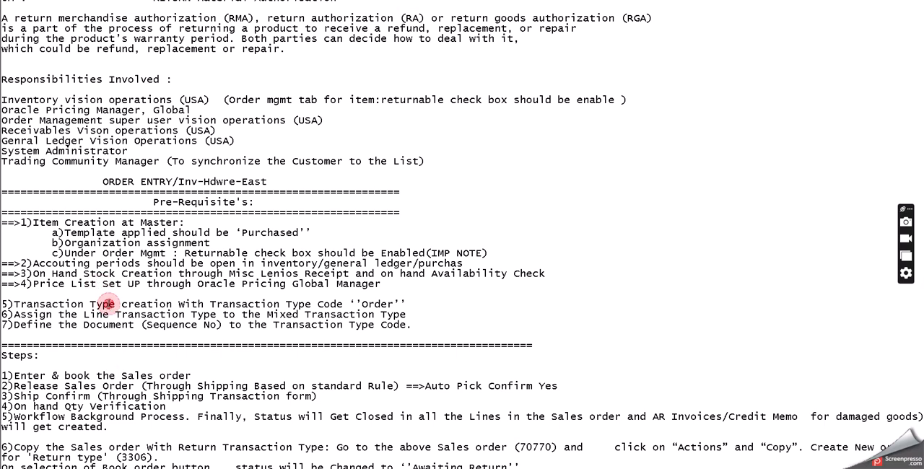
double_click(107, 304)
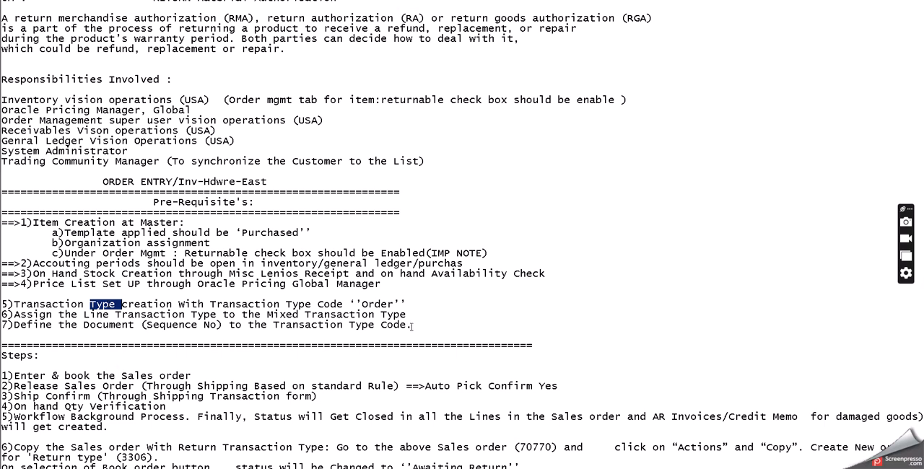
double_click(185, 305)
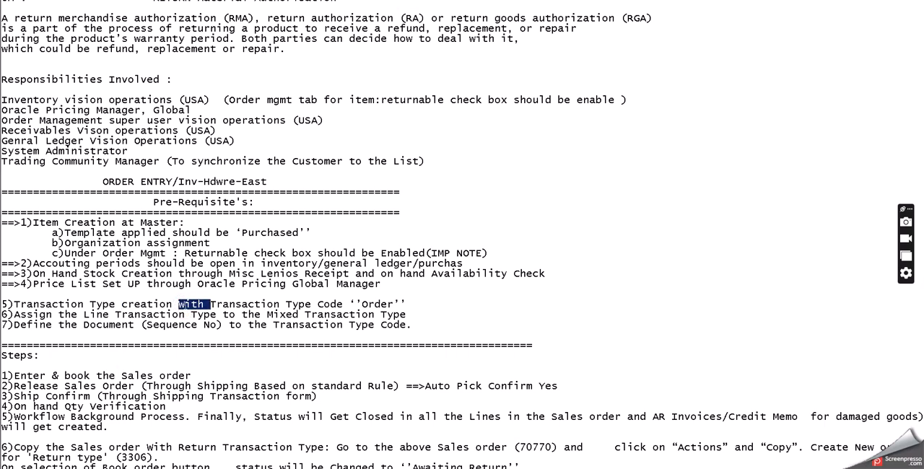
click(125, 313)
click(142, 325)
scroll(243, 304, down, 4)
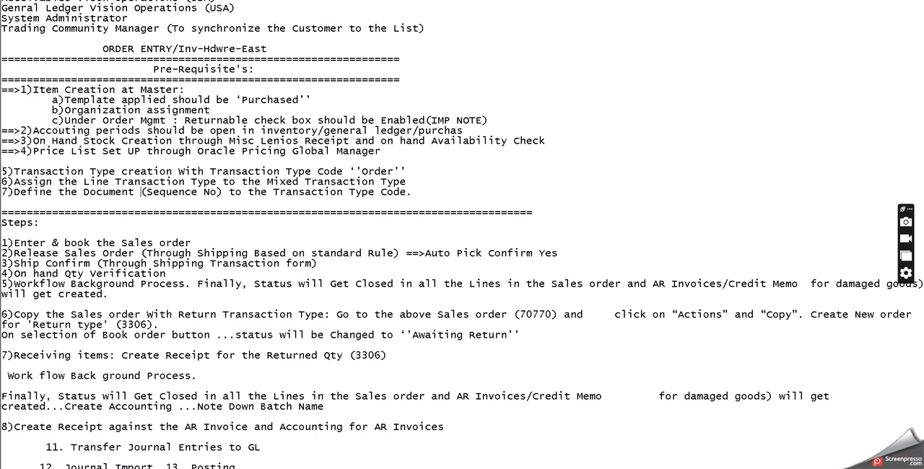
Step: Switch to the Excel RMA sheet and compare the full-quantity and partial-quantity return cases with their required item attributes
key(alt+Tab)
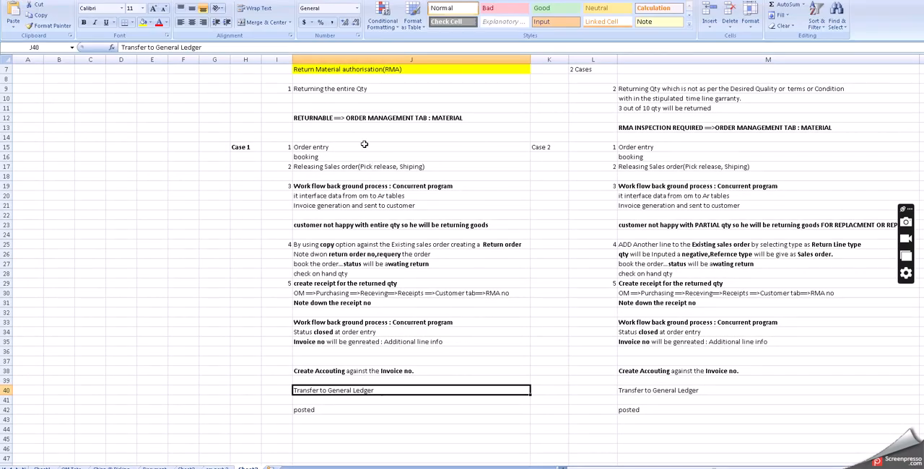
click(355, 119)
scroll(369, 142, up, 2)
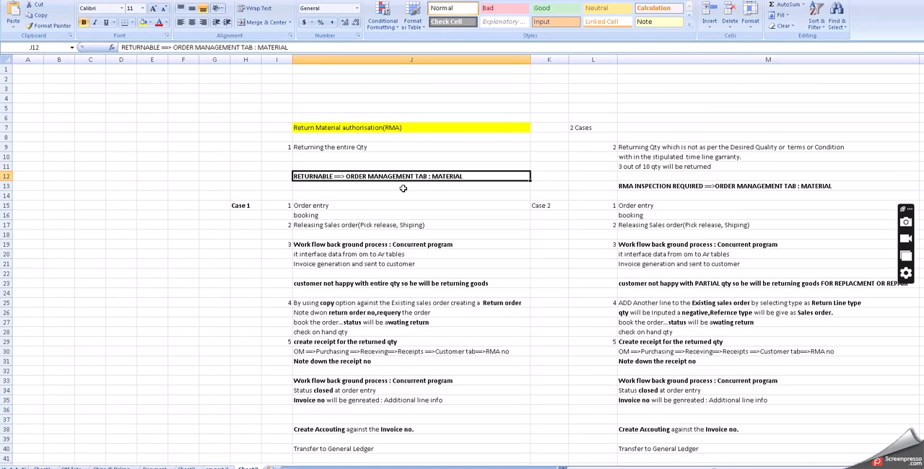
click(352, 146)
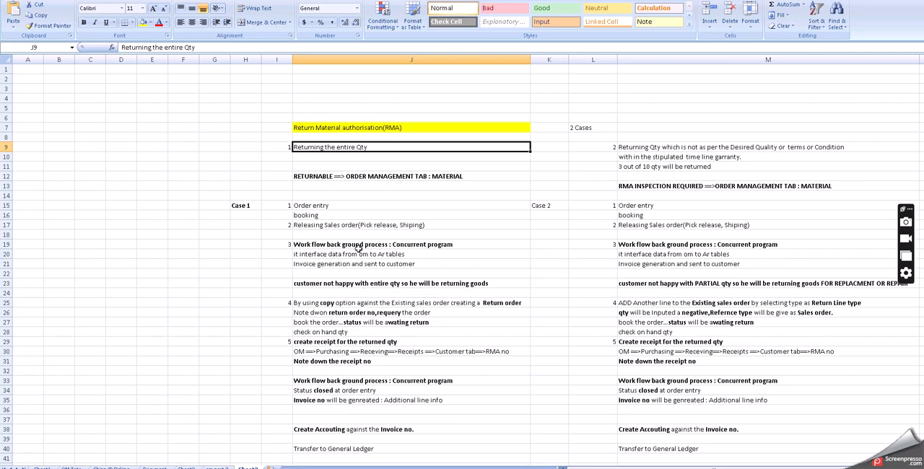
click(690, 185)
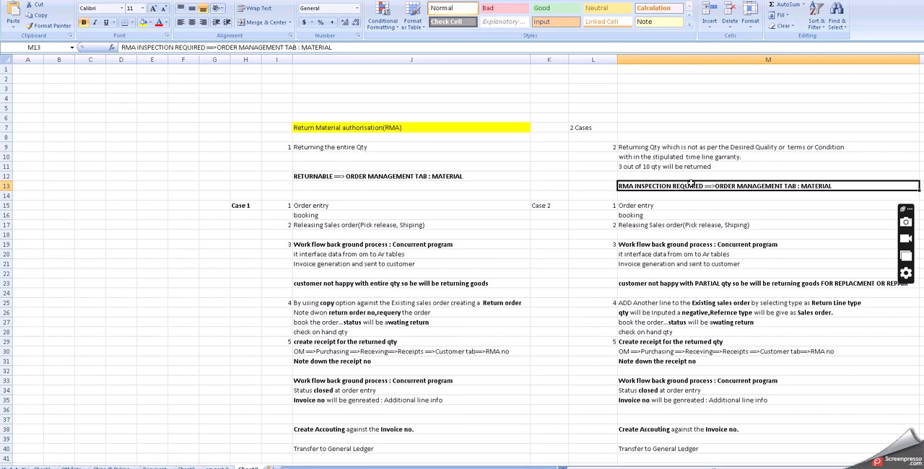
Step: Review the Case 1 flow from order entry, booking and shipping to the workflow background process, invoicing and the customer's return decision
click(334, 207)
scroll(343, 175, down, 2)
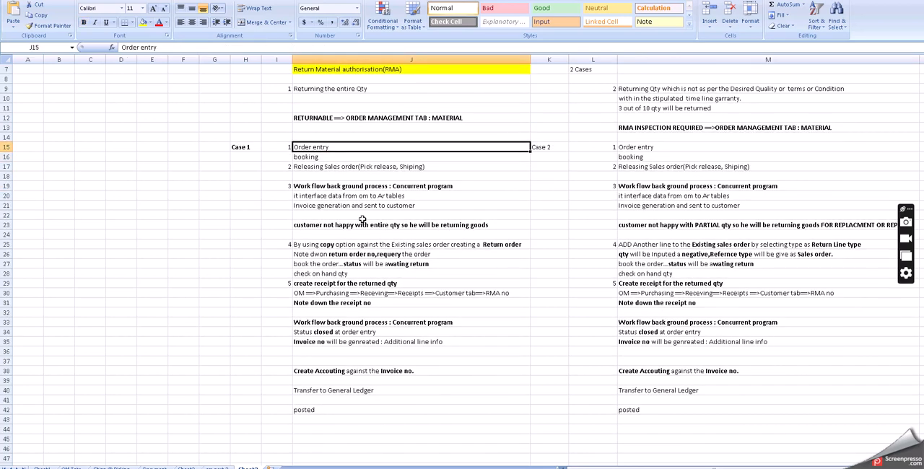
click(305, 157)
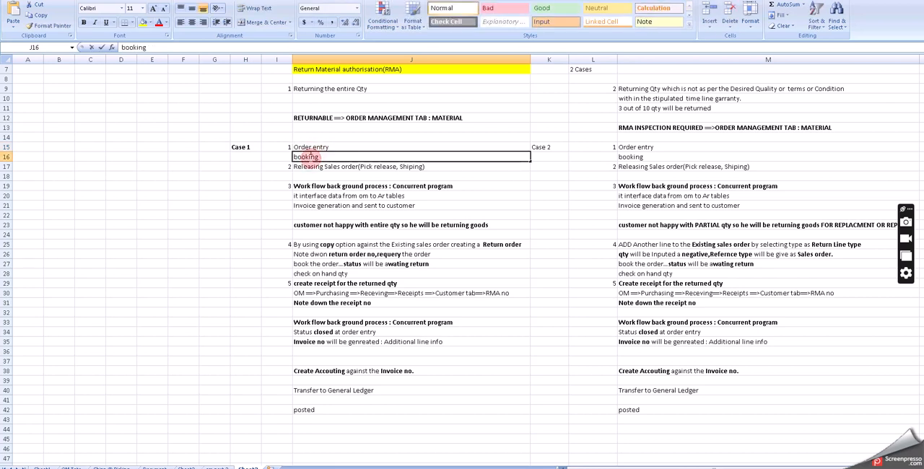
double_click(304, 156)
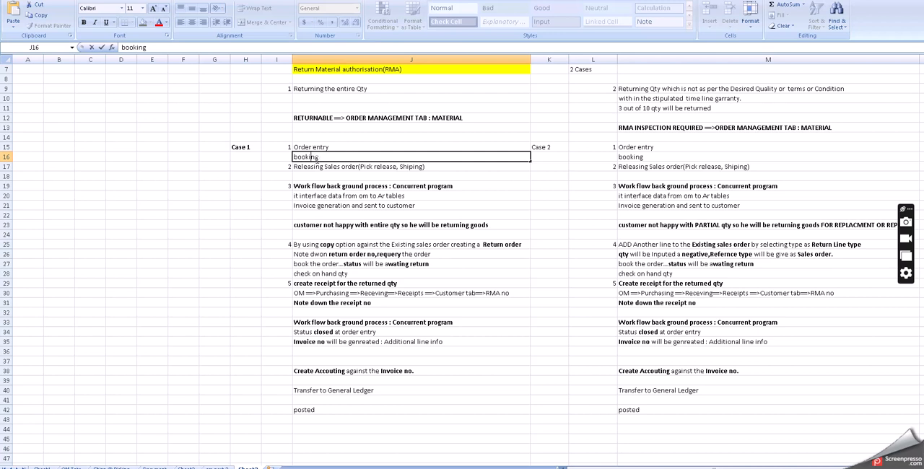
click(324, 158)
click(318, 167)
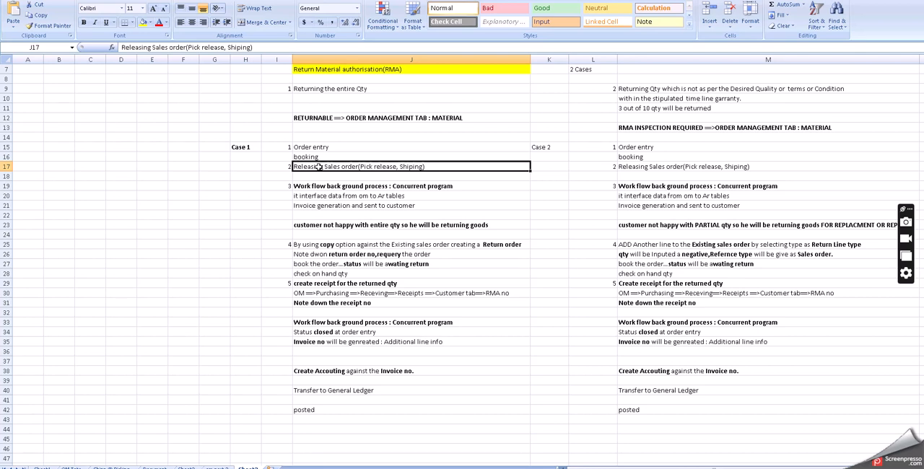
click(329, 185)
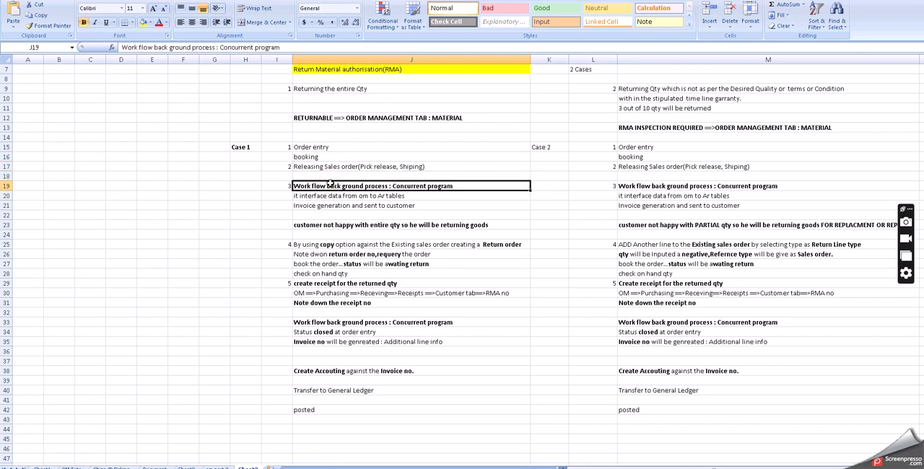
click(329, 196)
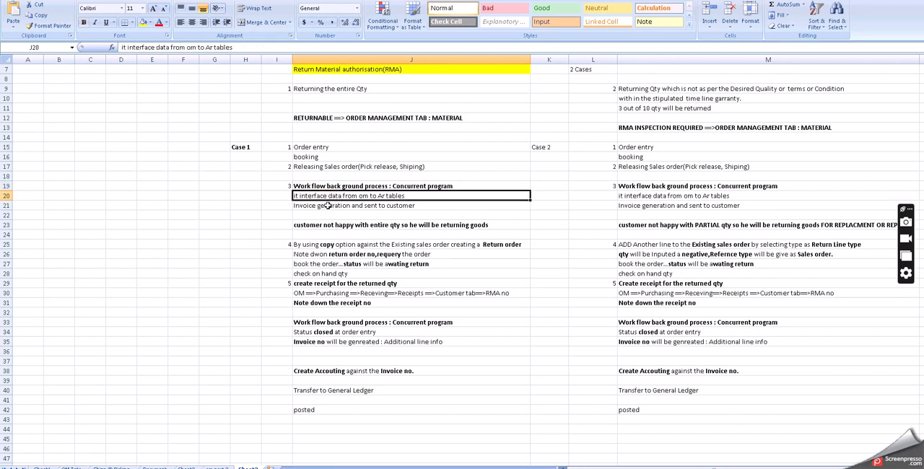
click(326, 206)
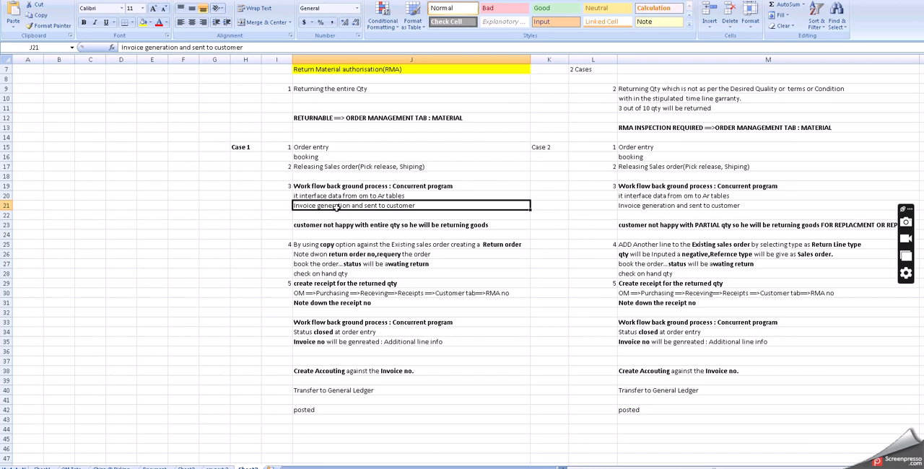
click(345, 224)
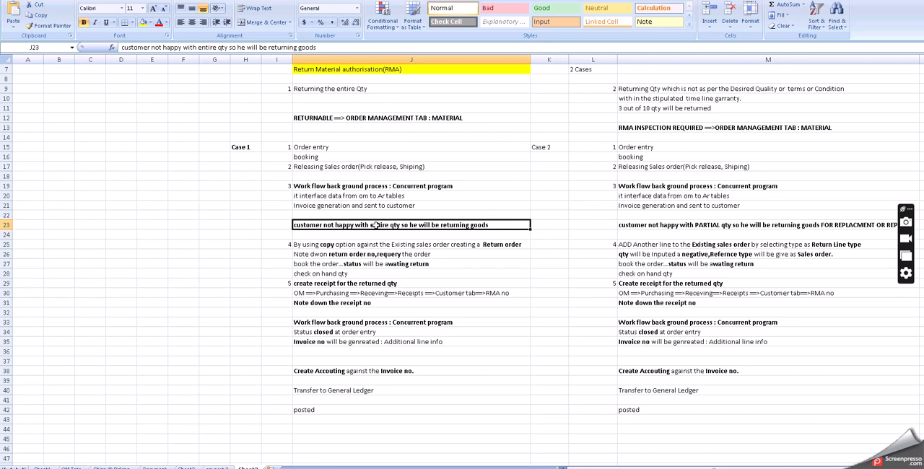
Step: Review the Case 1 return flow from copying the sales order into a return order to the receipt and the second workflow background process
click(342, 244)
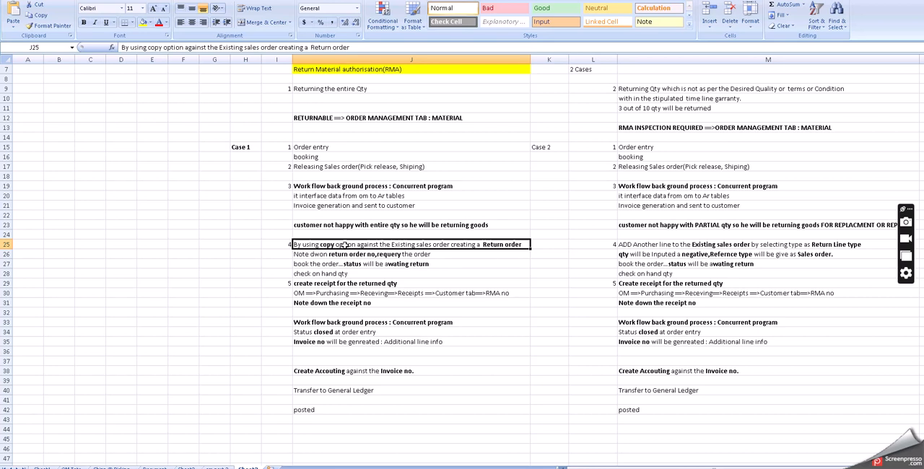
click(348, 254)
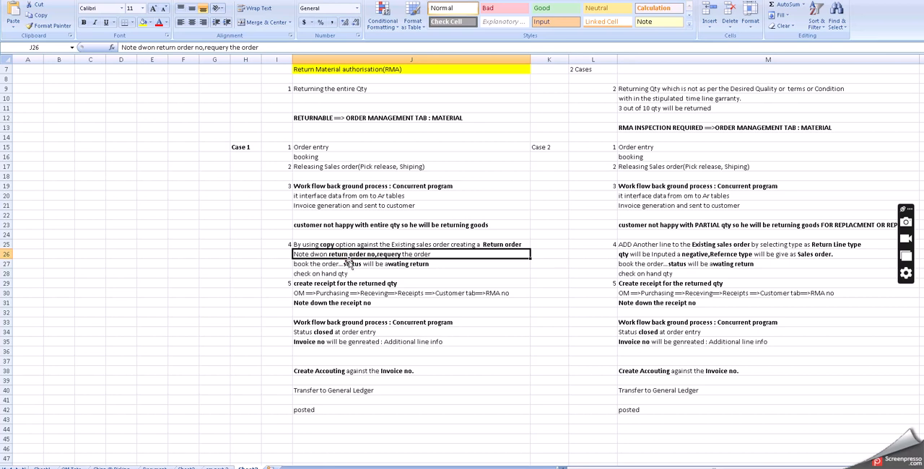
click(347, 264)
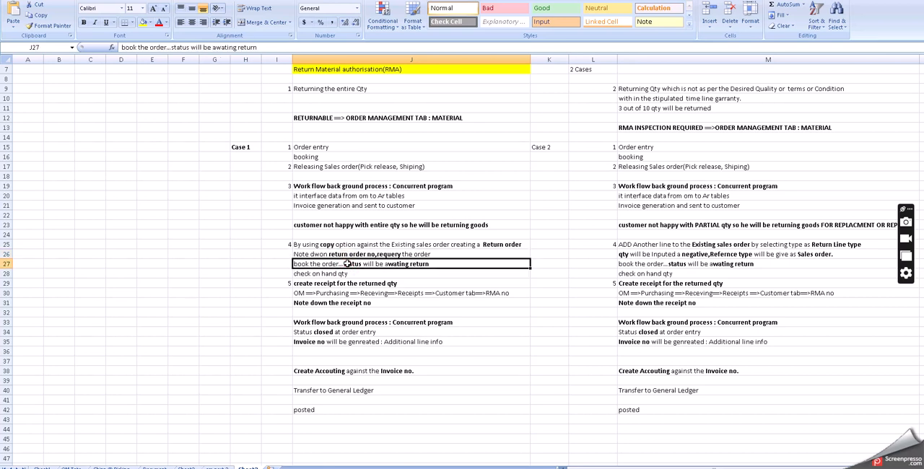
click(339, 273)
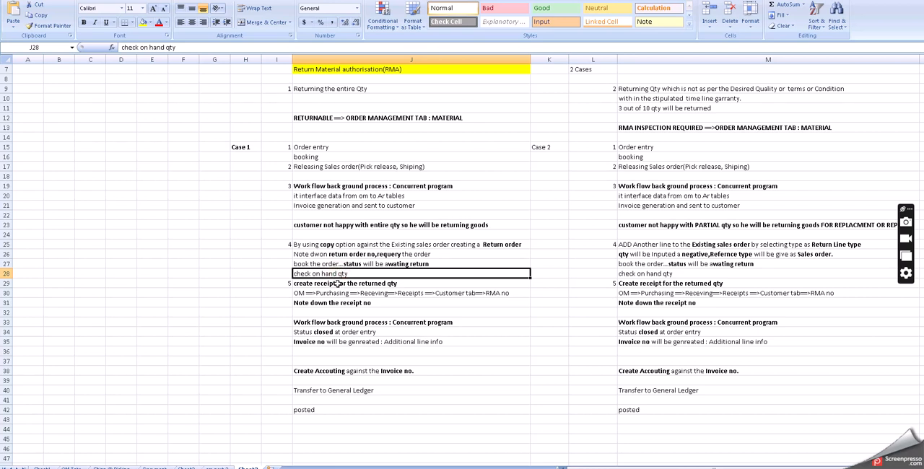
click(336, 285)
click(334, 293)
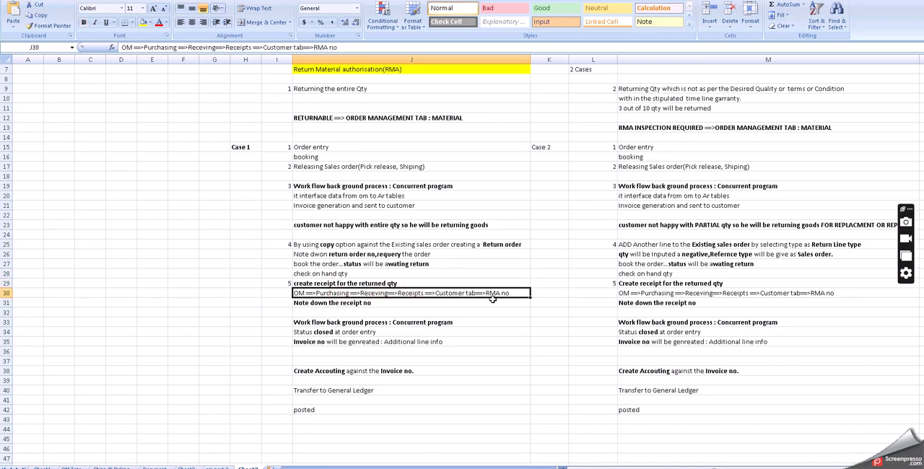
click(368, 302)
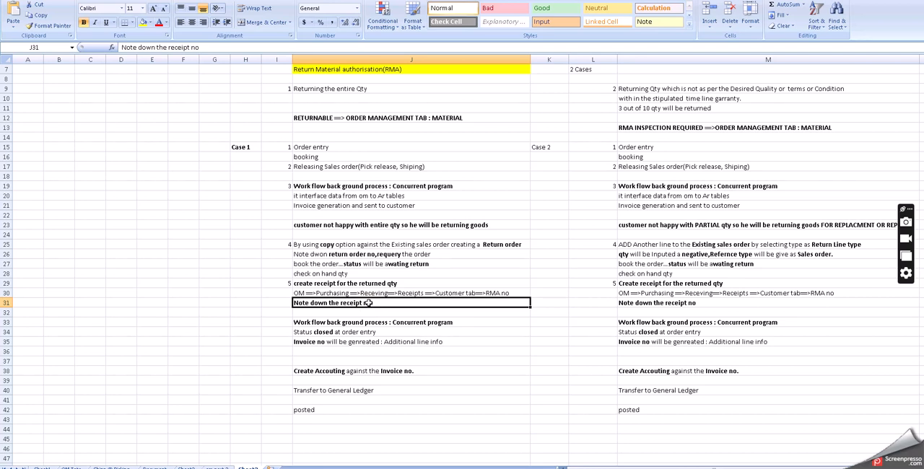
click(362, 321)
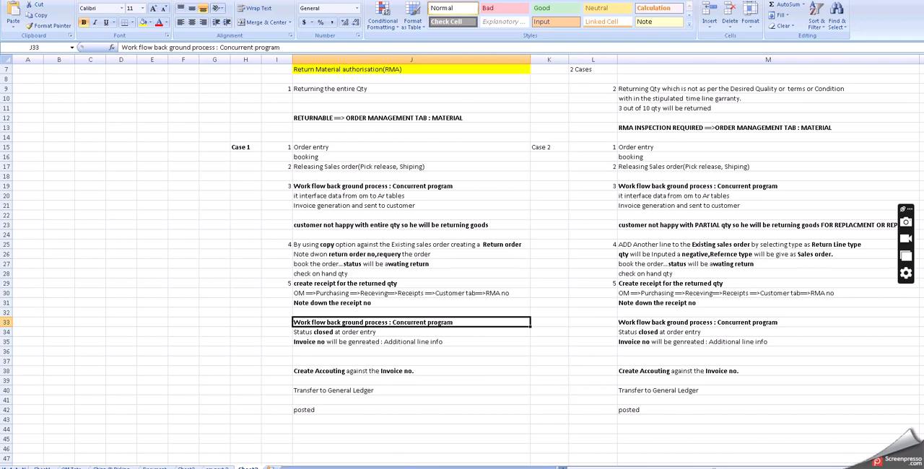
Step: Switch to Oracle E-Business Suite and close the RMA item's Master Item form to return to the Inventory Navigator
key(alt+Tab)
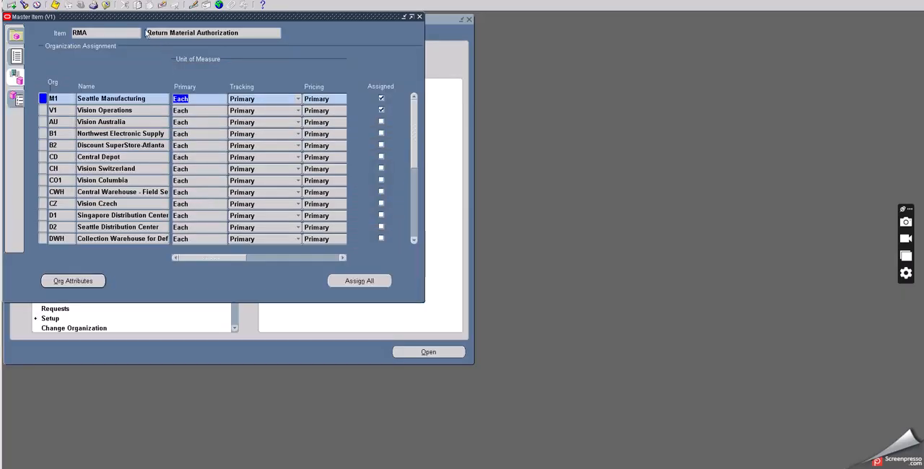
click(106, 5)
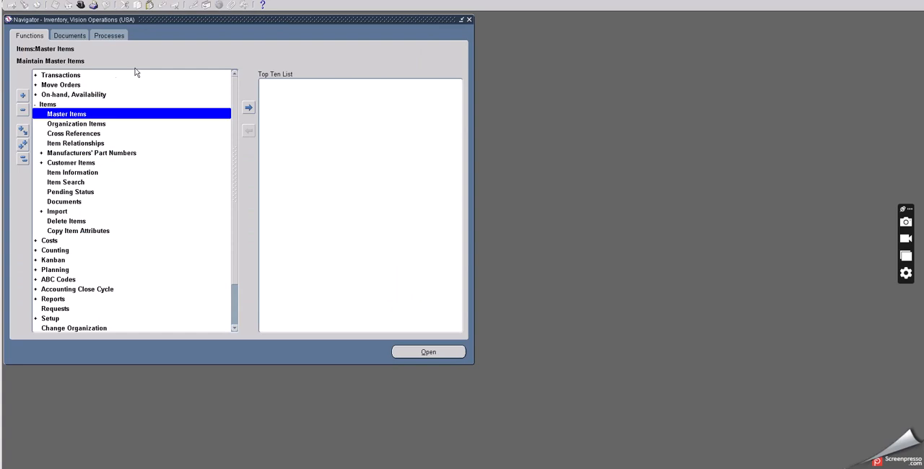
Step: Open the Master Item form for Vision Operations and query the item O2C TEST
double_click(65, 114)
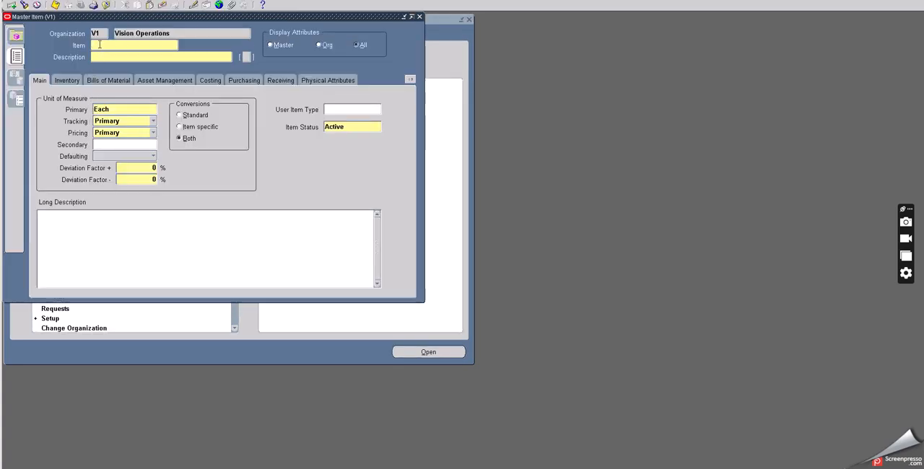
click(99, 44)
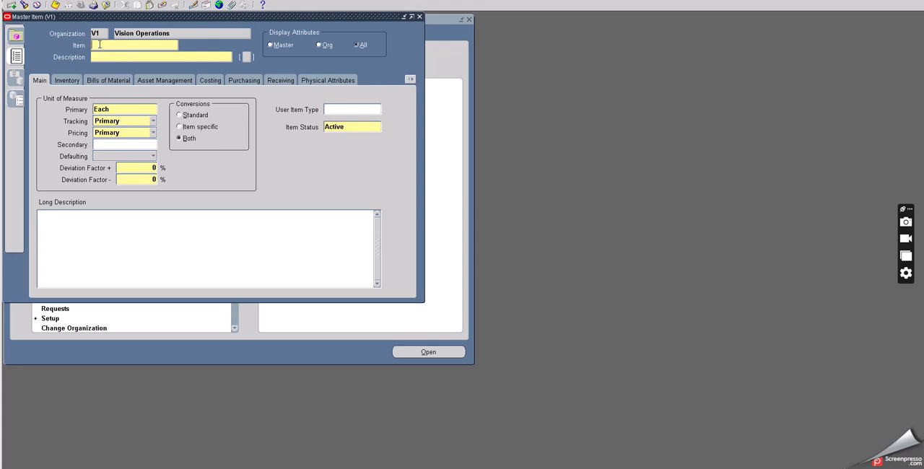
key(F11)
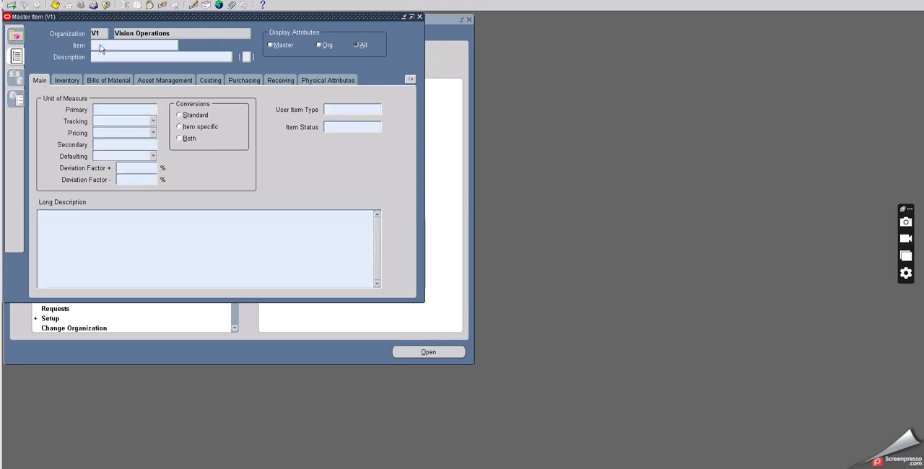
text(O2C%est)
key(BackSpace)
key(BackSpace)
key(BackSpace)
key(BackSpace)
text(TEST%)
key(ctrl+F11)
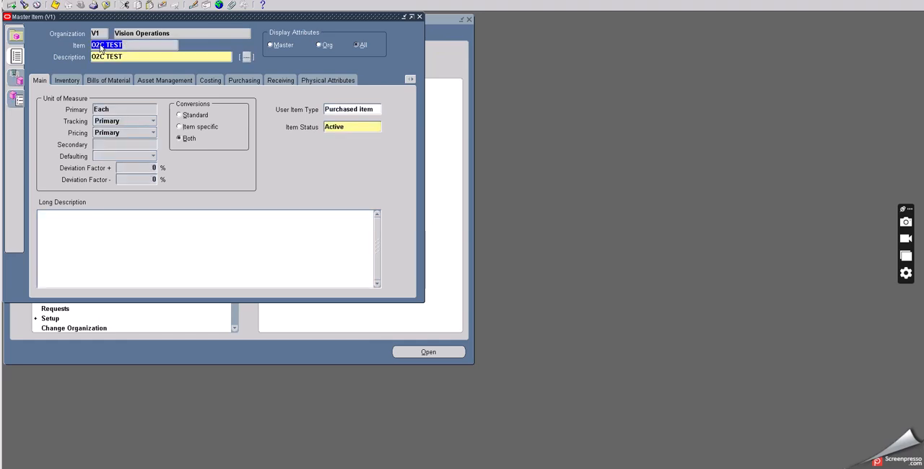
Step: Enable the Returnable attribute in the O2C TEST item's Order Management attributes
click(410, 78)
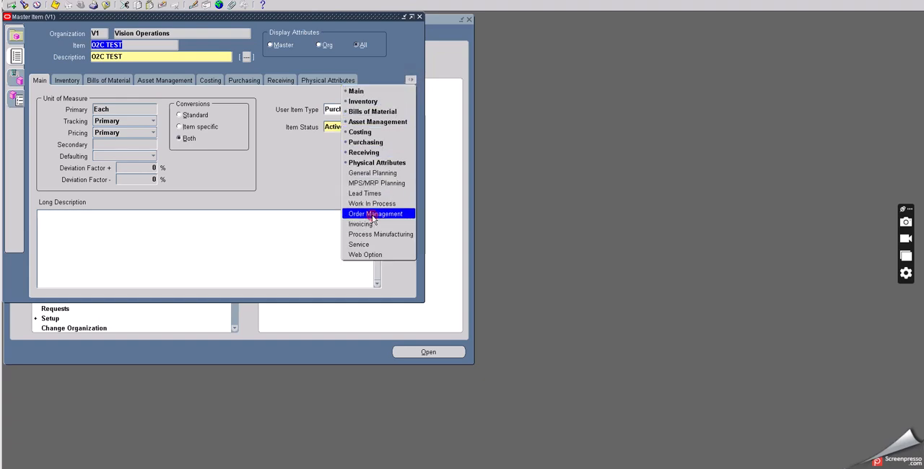
click(371, 215)
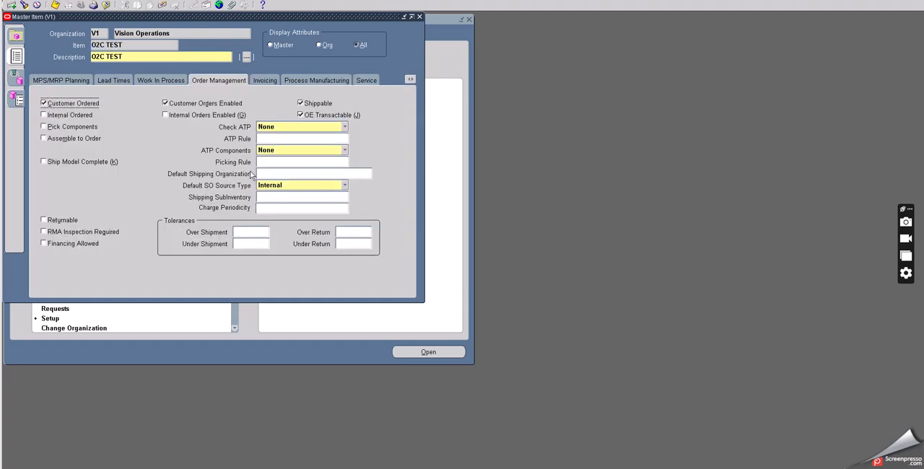
click(43, 220)
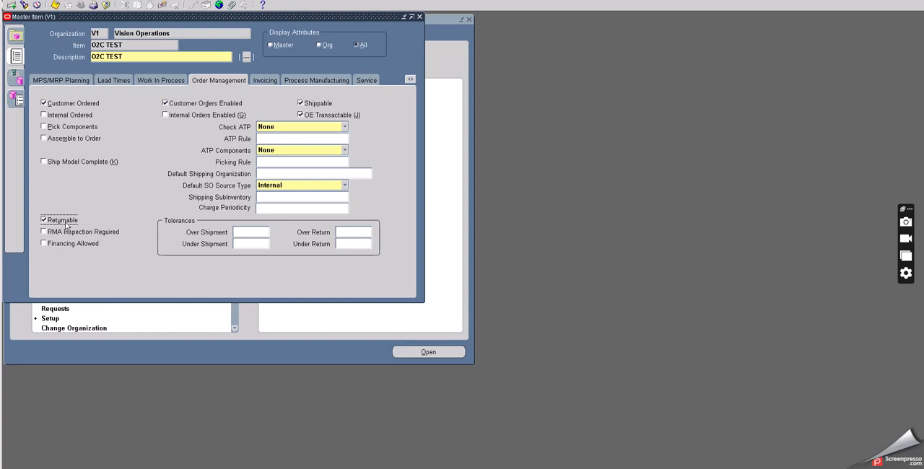
Step: Review the O2C TEST item's other attribute groups and organization assignments, and close the Master Item form
drag(161, 20, 228, 41)
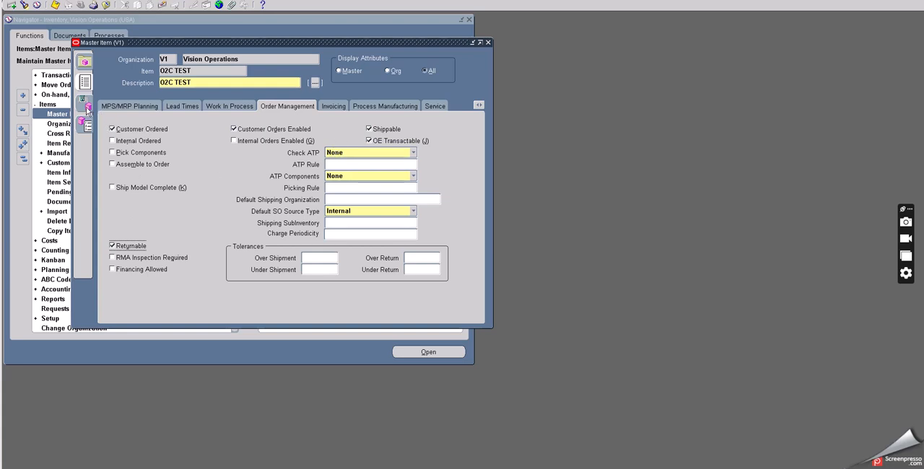
click(121, 107)
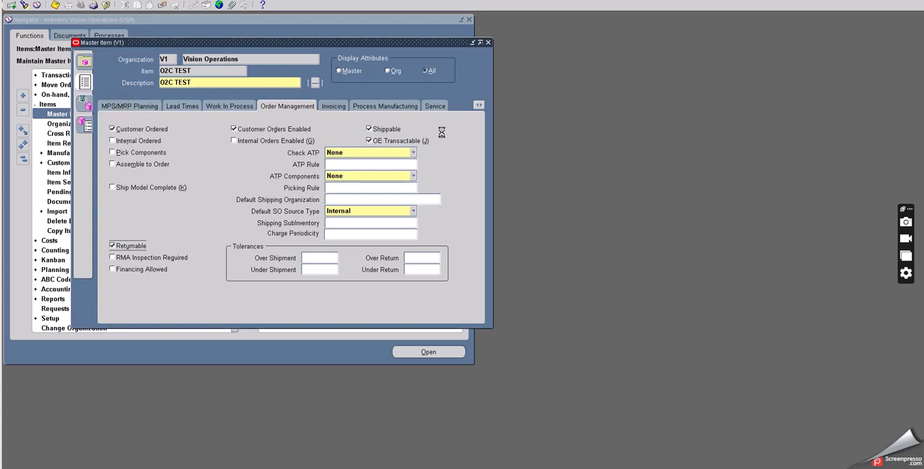
click(478, 106)
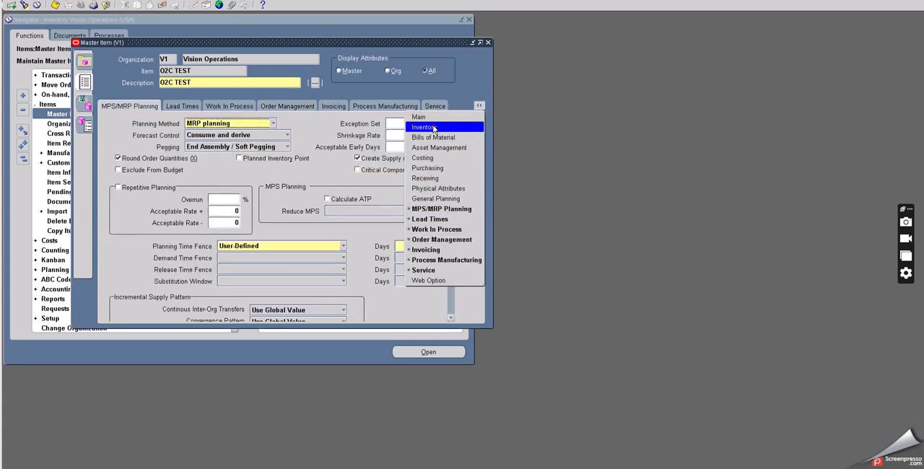
click(432, 127)
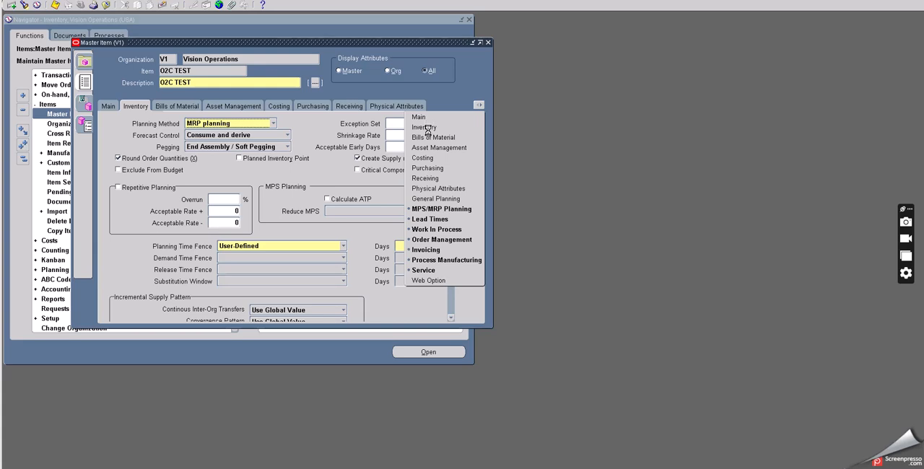
click(425, 118)
click(85, 103)
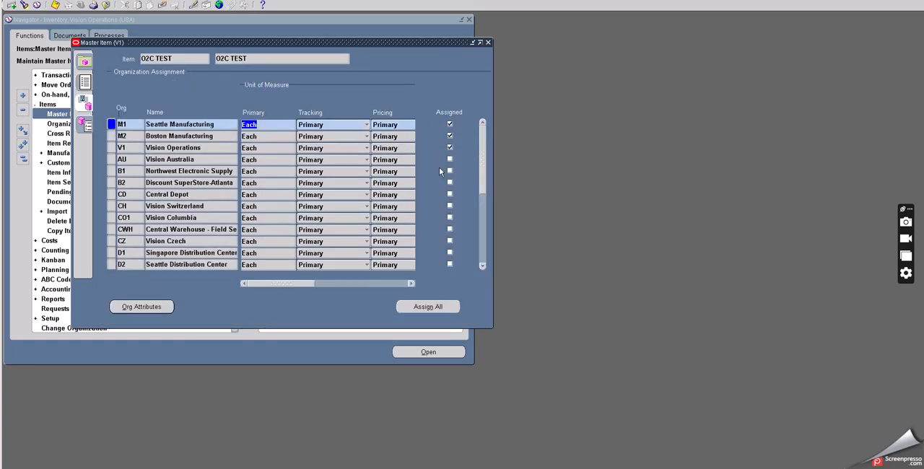
click(488, 45)
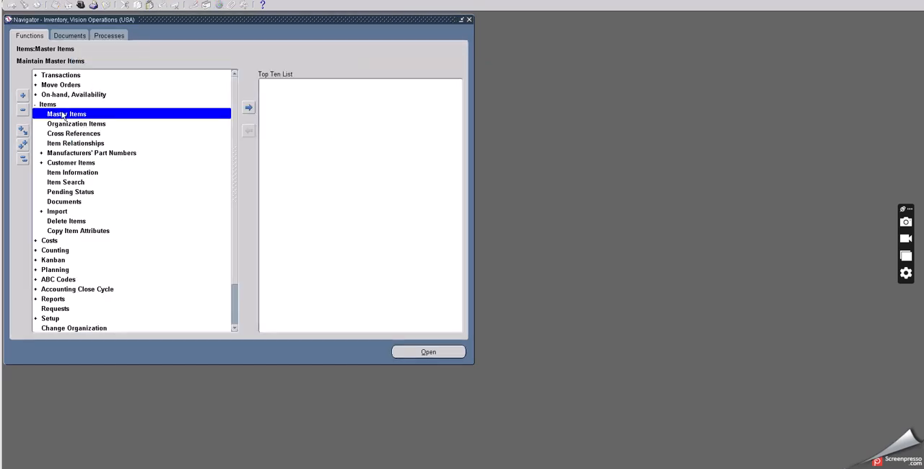
Step: Reopen the Master Item form and query O2C TEST again
double_click(63, 114)
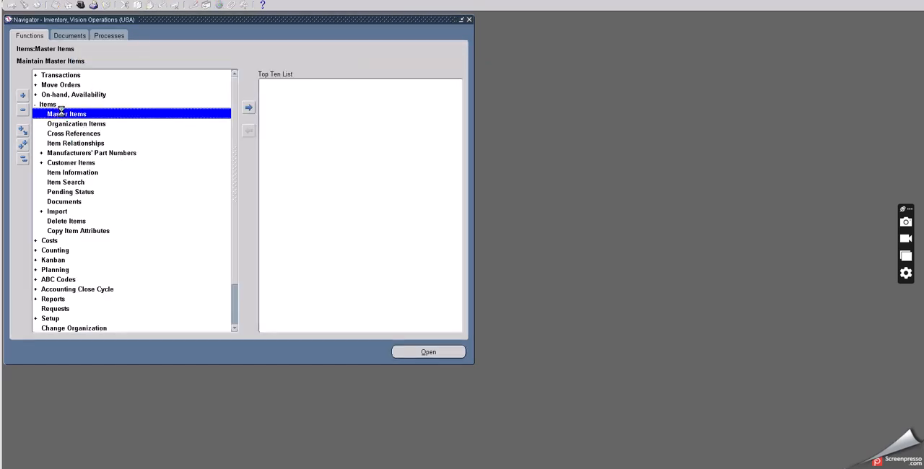
click(106, 46)
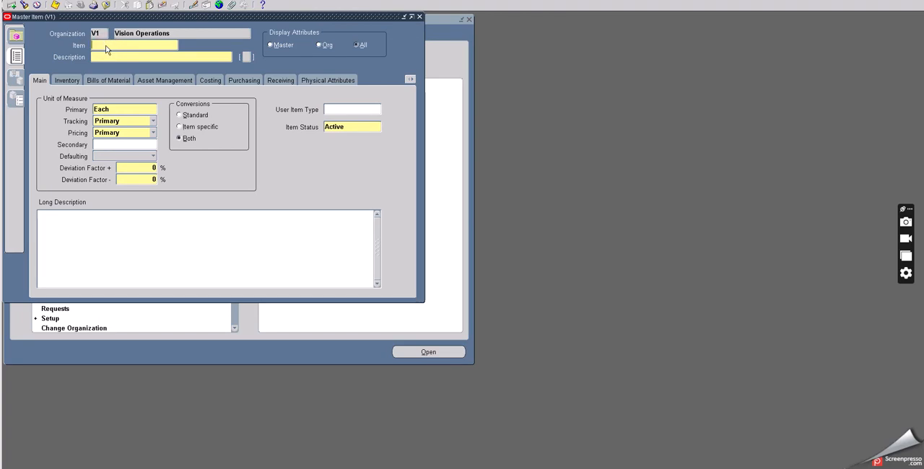
key(F11)
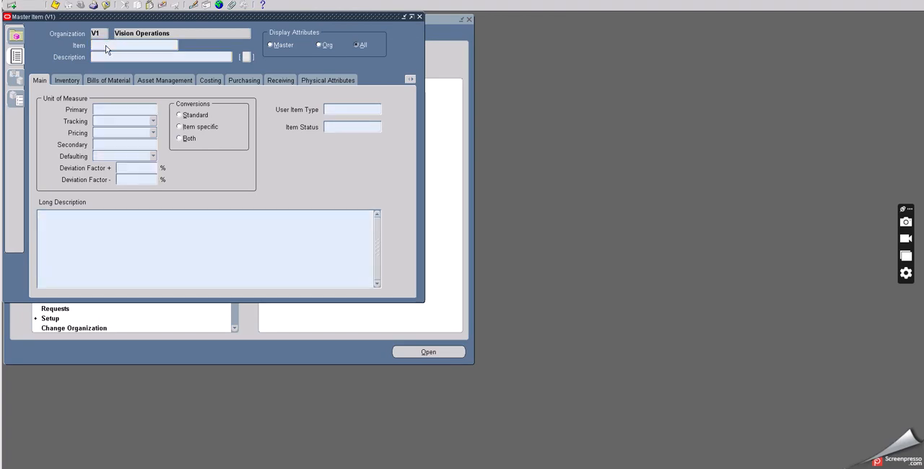
click(106, 46)
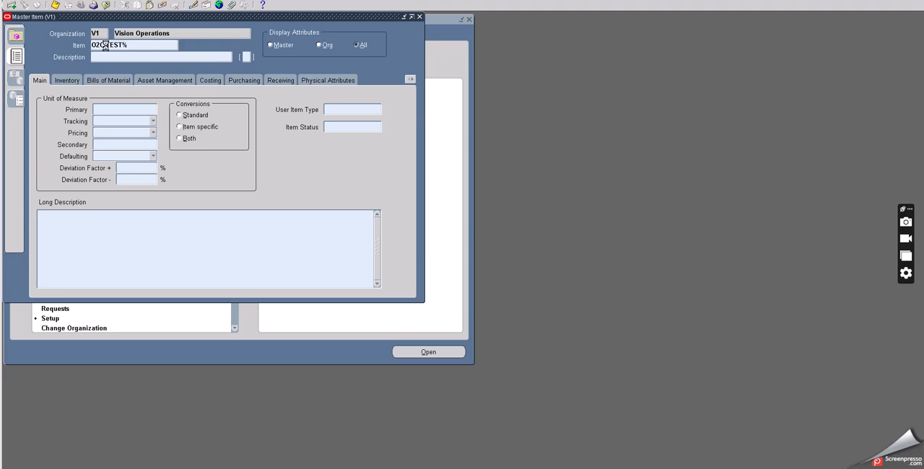
key(ctrl+F11)
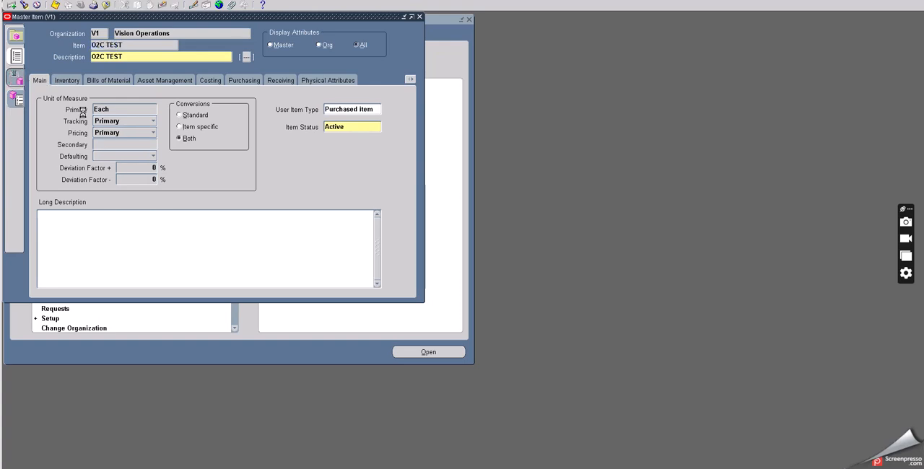
Step: Check the item's Order Management attributes for the assigned Seattle Manufacturing (M1) organization, and close both item forms
click(85, 112)
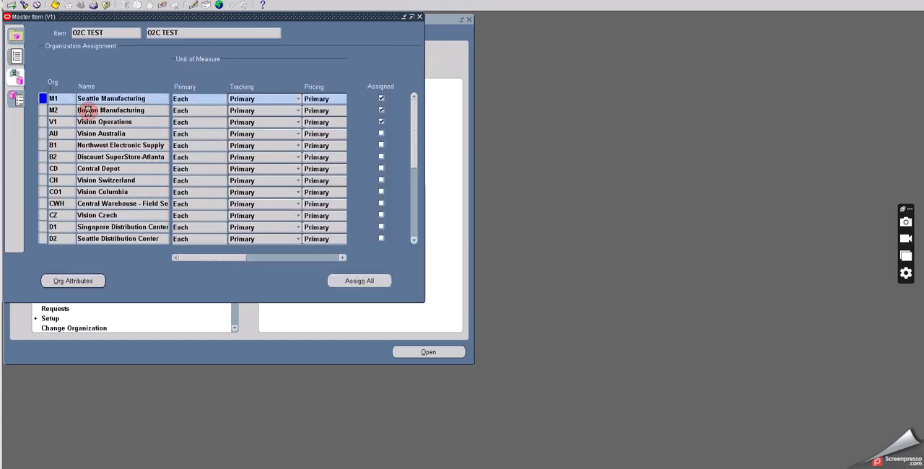
click(86, 280)
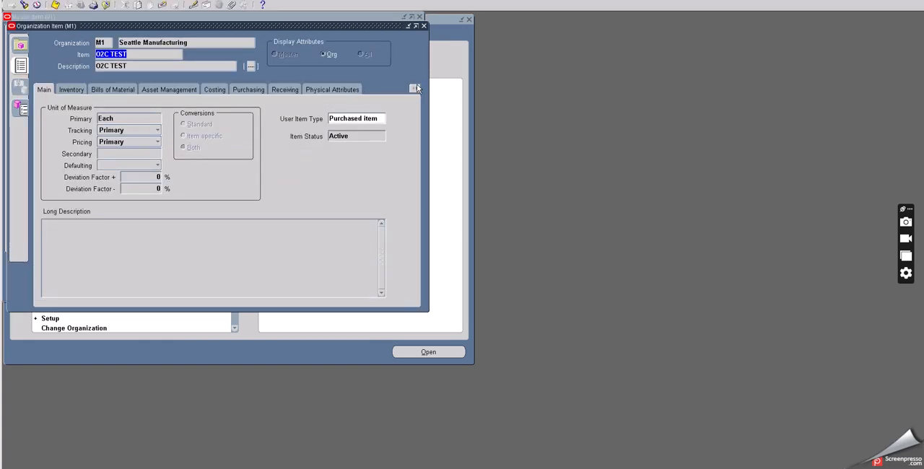
click(415, 86)
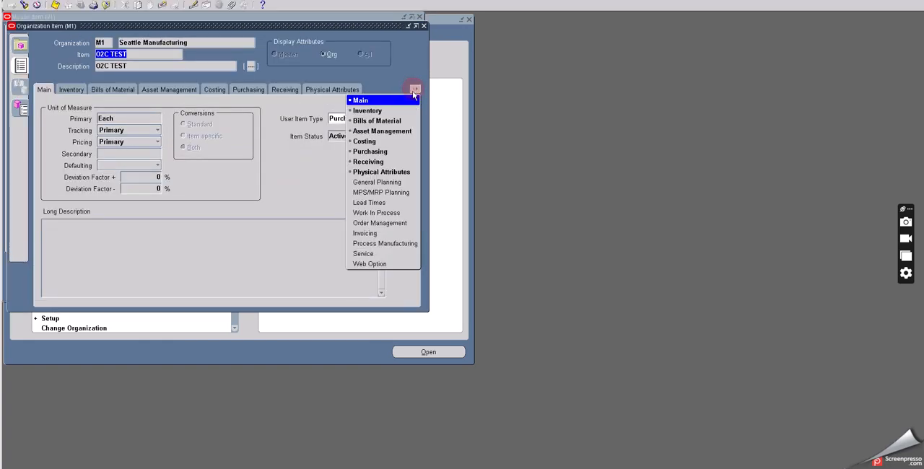
click(370, 225)
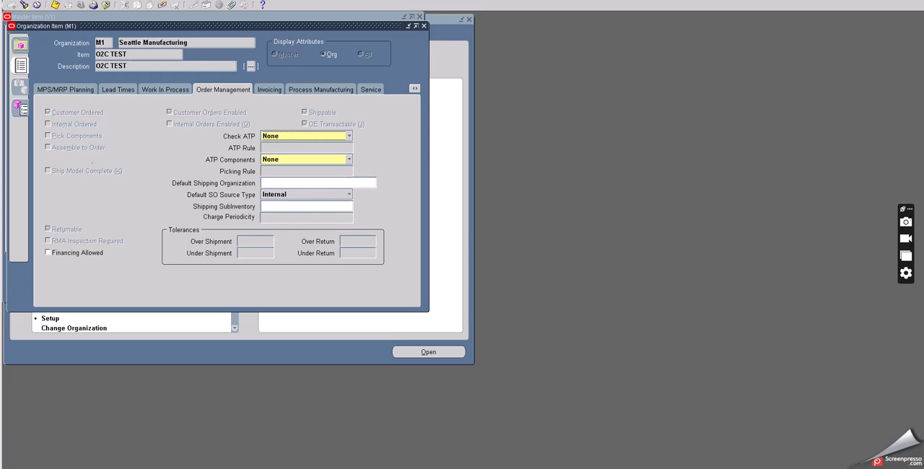
click(107, 5)
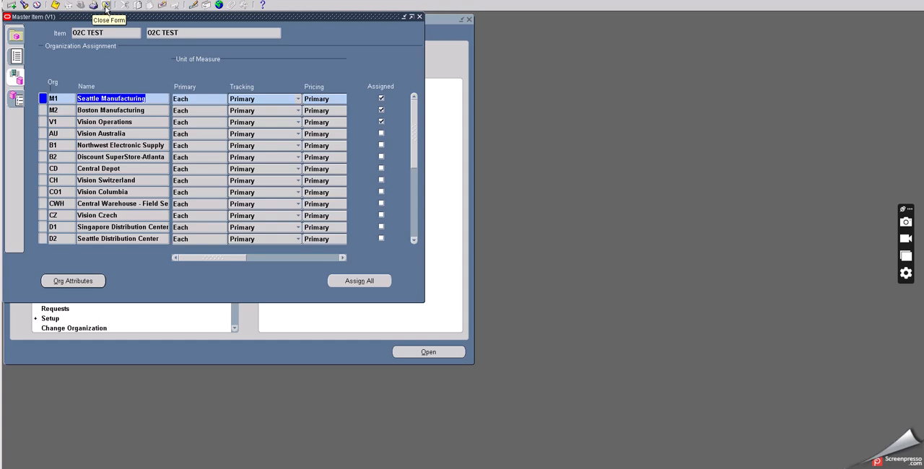
click(106, 7)
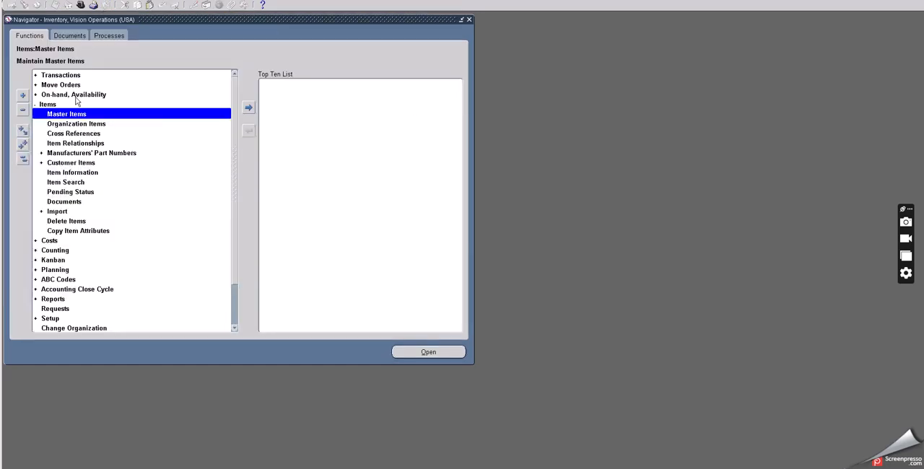
Step: Switch to the Oracle Pricing Manager, Global responsibility, searching the responsibilities for ORA
click(80, 5)
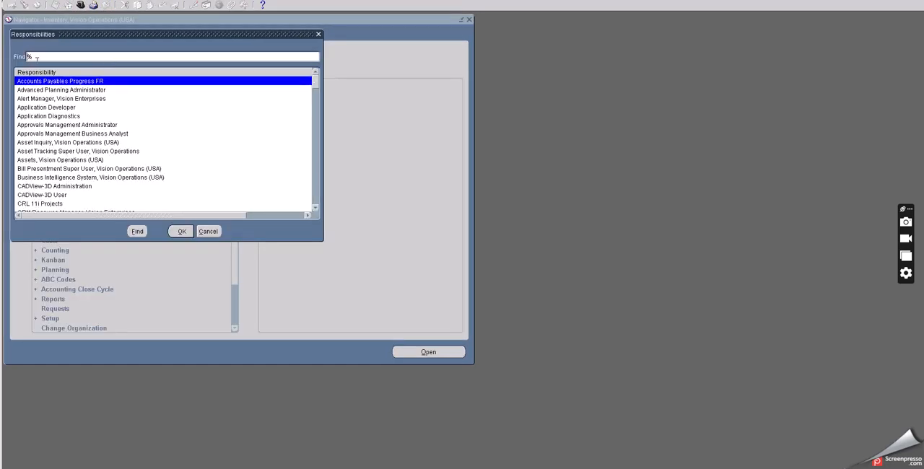
text(ORA)
click(136, 233)
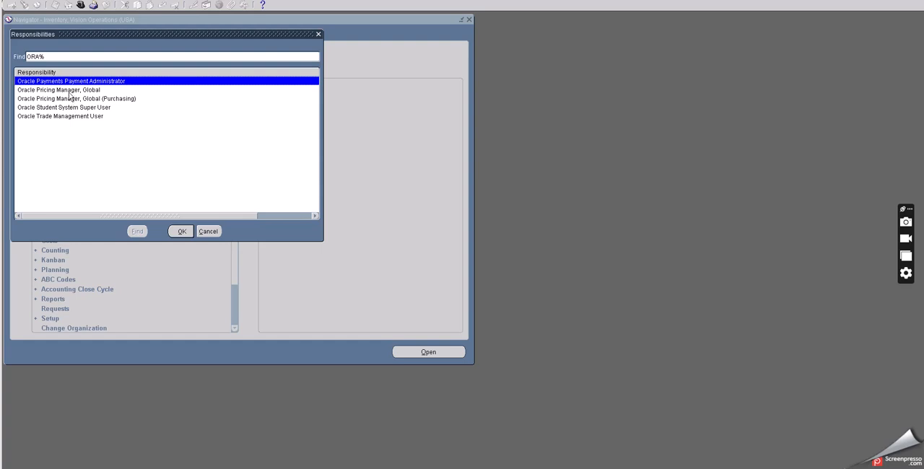
click(66, 90)
click(181, 231)
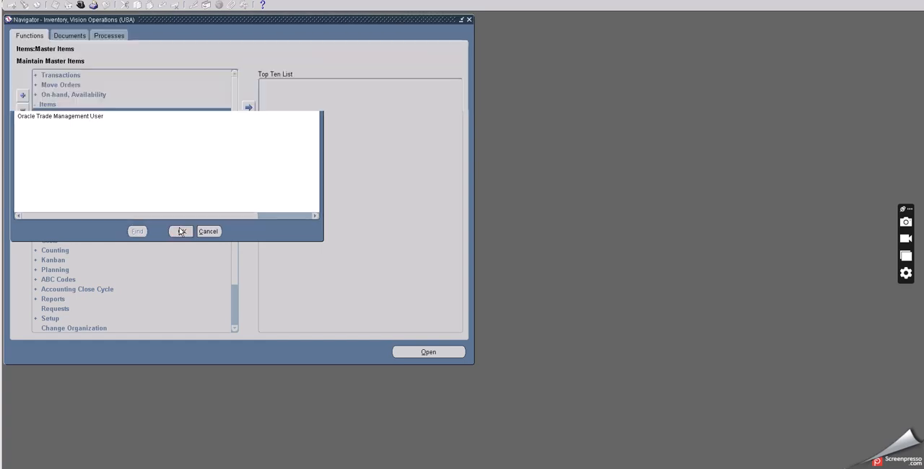
Step: Open the Advanced Pricing price list form and query the Corporate price list
double_click(56, 85)
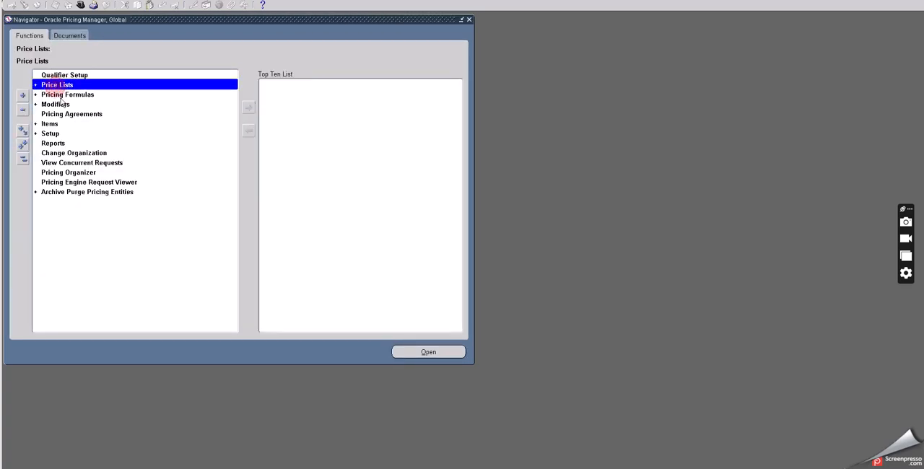
double_click(64, 95)
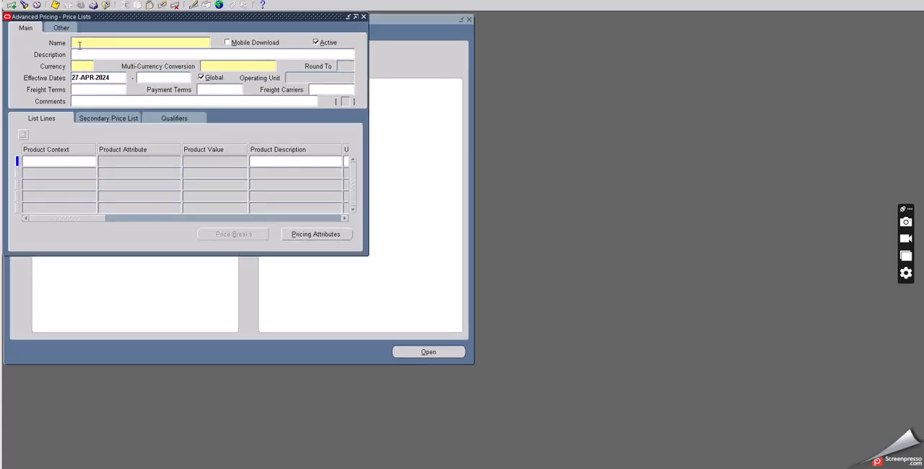
key(F11)
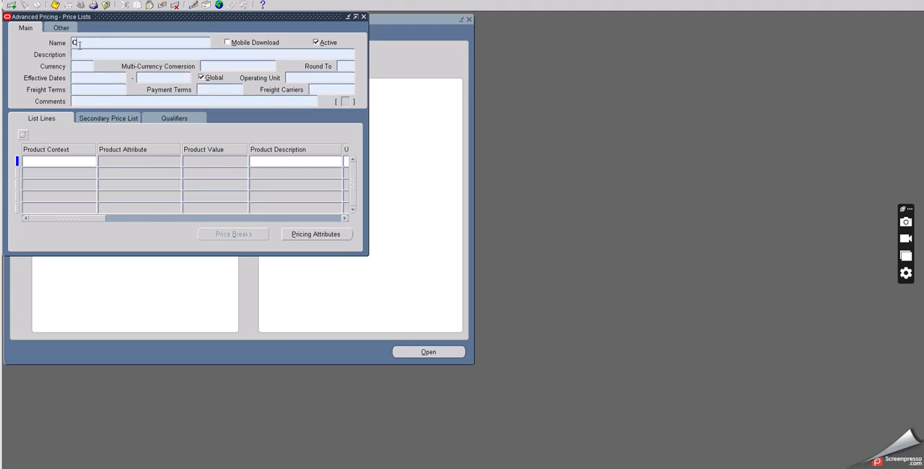
text(Corporate%)
key(ctrl+F11)
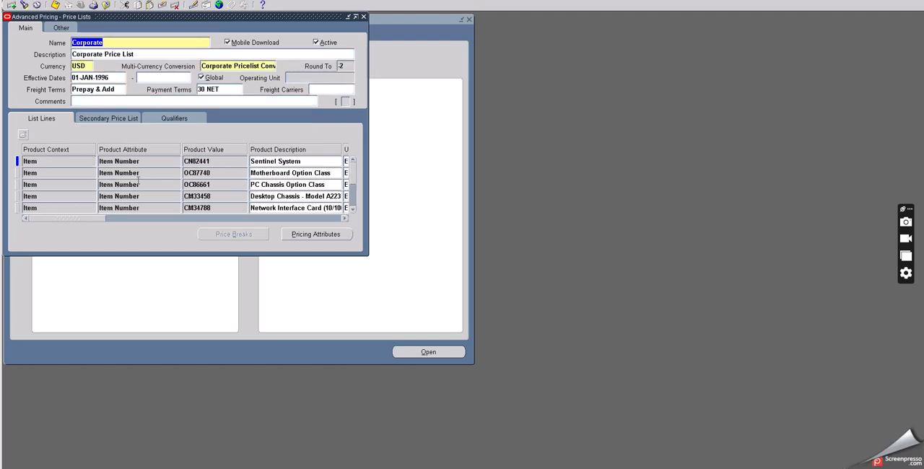
Step: Query the Corporate price list's lines for the item O2C TEST and check its list price value
click(206, 161)
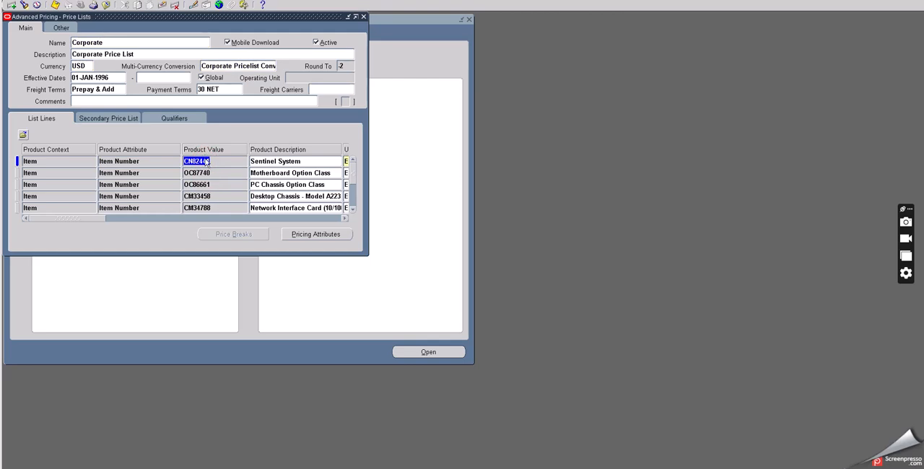
key(F11)
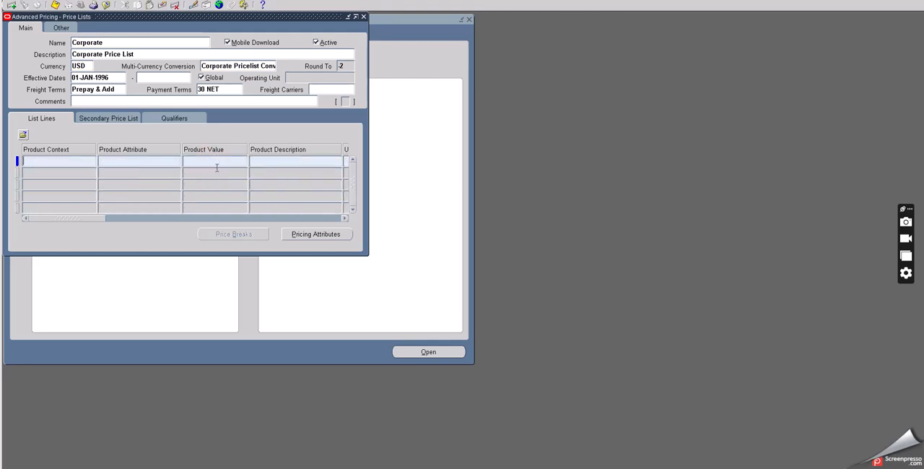
click(213, 160)
text(o2)
key(BackSpace)
key(BackSpace)
text(0)
text(2C TEST)
text(%)
key(Tab)
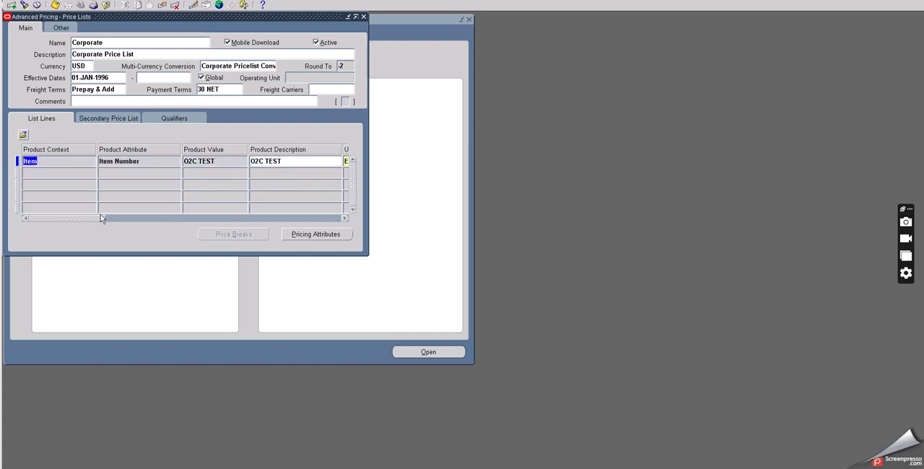
drag(98, 220, 278, 221)
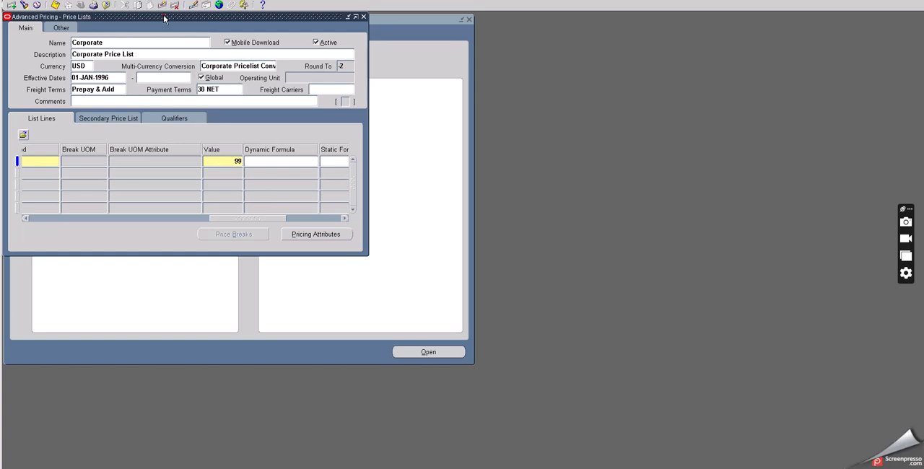
Step: Close the price list form and switch to the Inventory, Vision Operations (USA) responsibility, searching the responsibilities for IN
drag(164, 19, 258, 77)
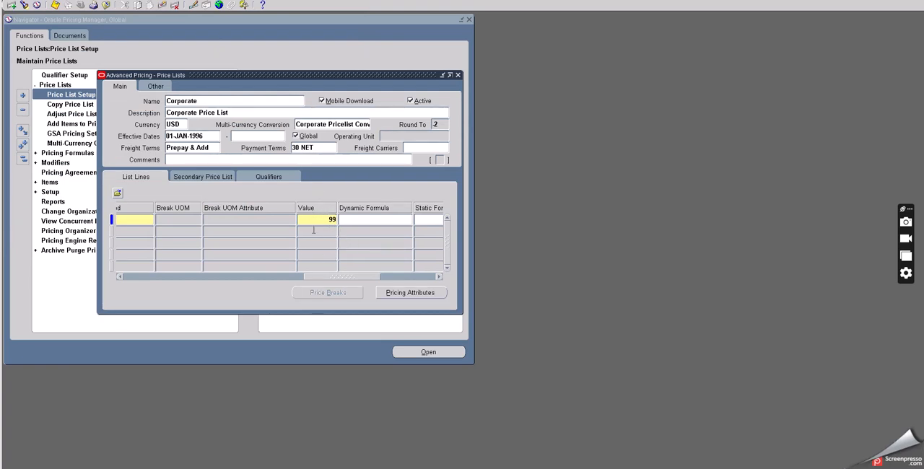
click(458, 75)
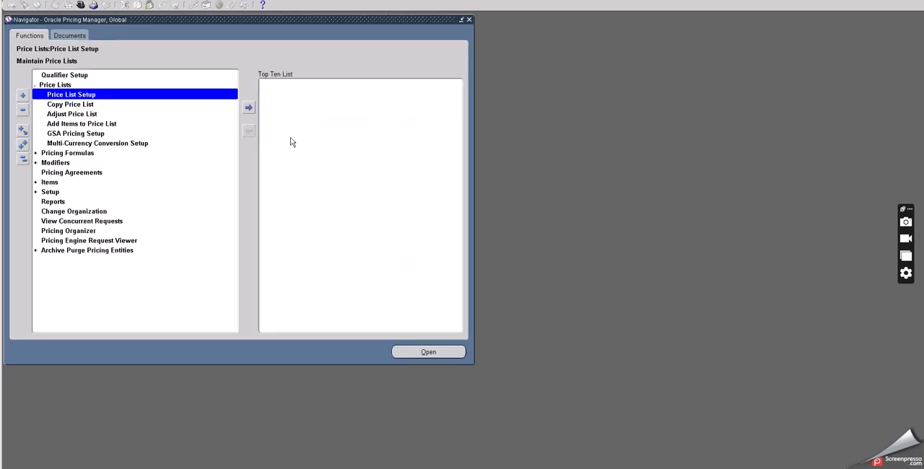
click(81, 5)
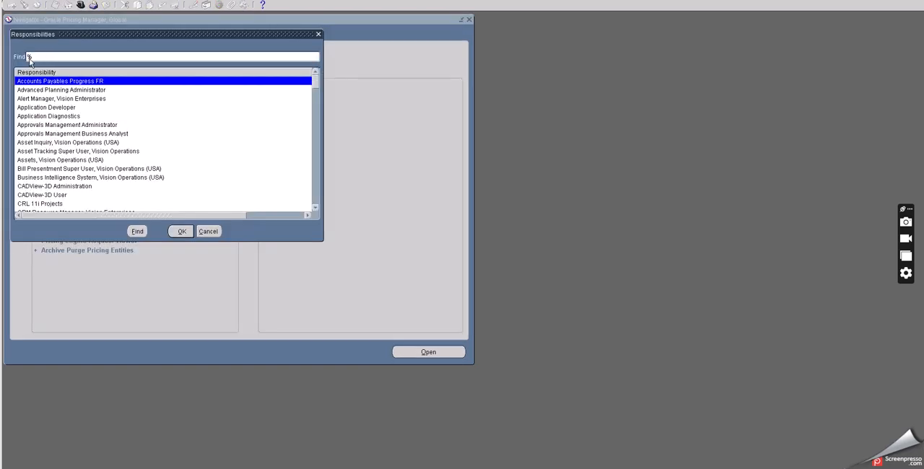
text(IN)
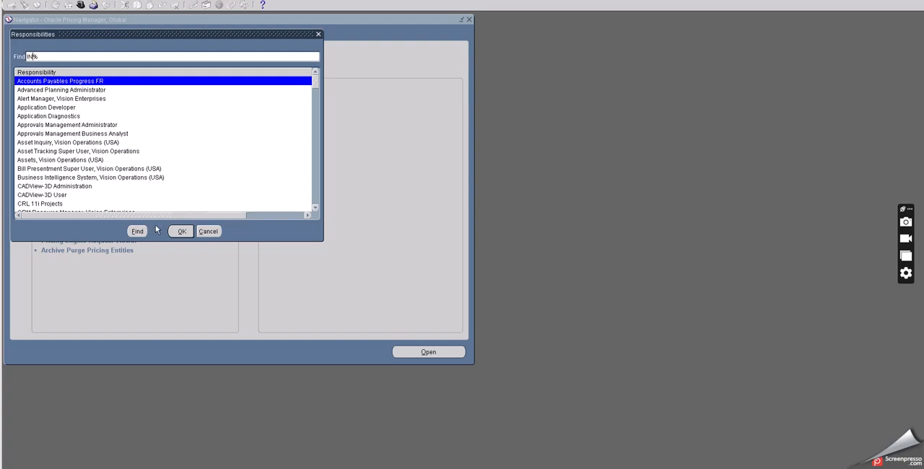
click(136, 231)
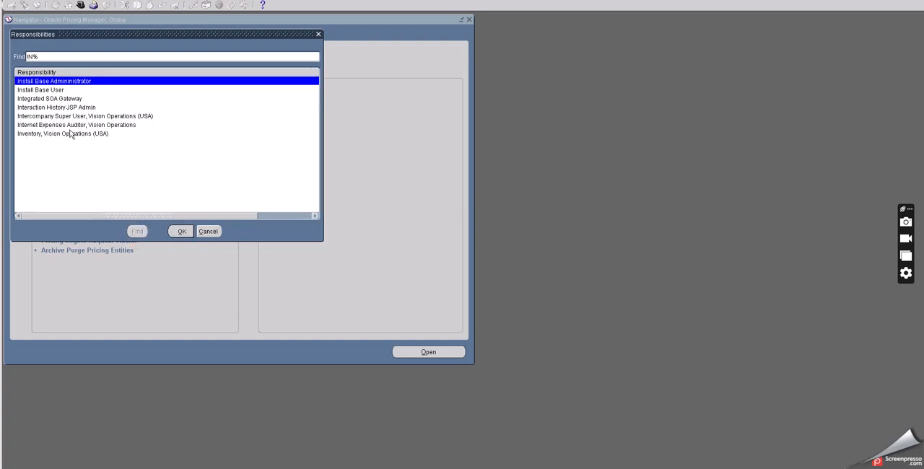
click(72, 133)
click(181, 231)
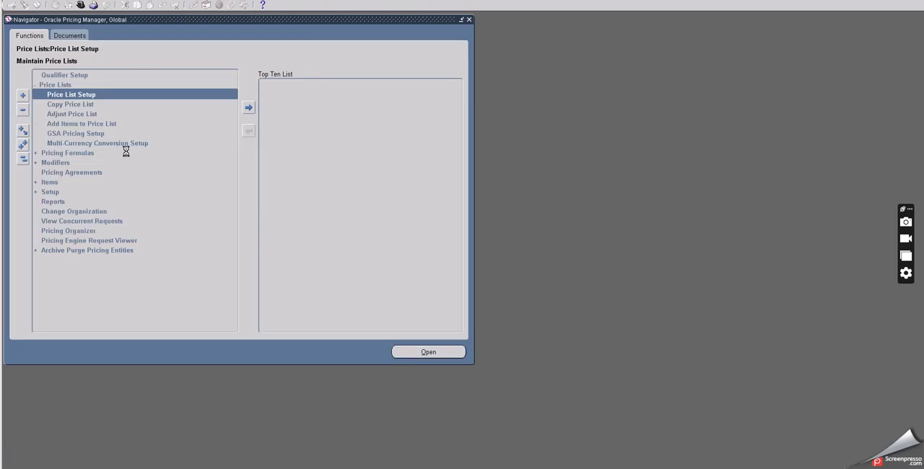
Step: Open the on-hand material query form for the Seattle Manufacturing (M1) organization, searching the organizations for M
double_click(65, 98)
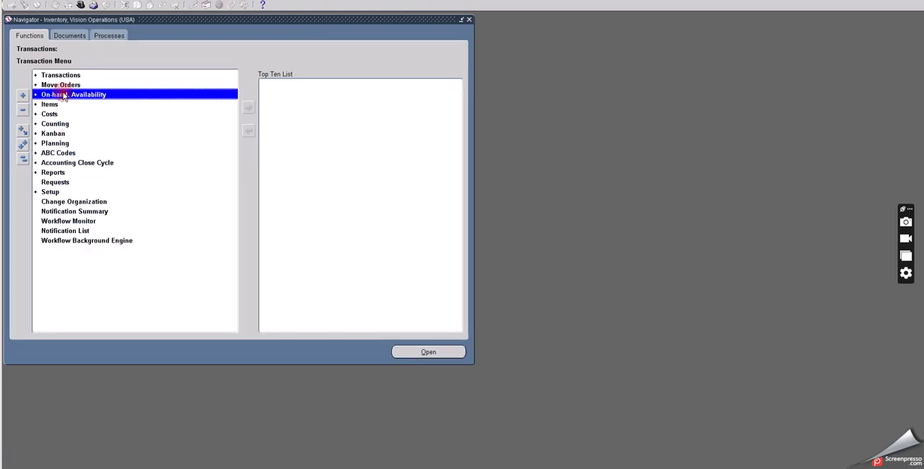
double_click(77, 105)
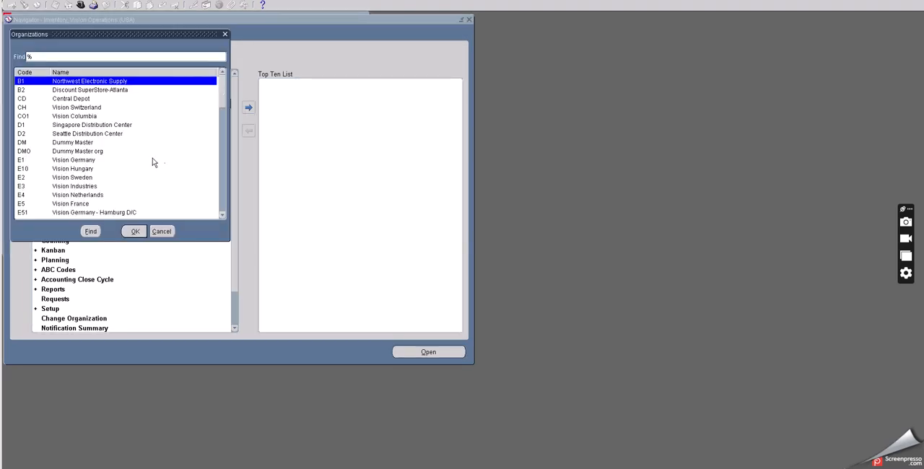
click(29, 58)
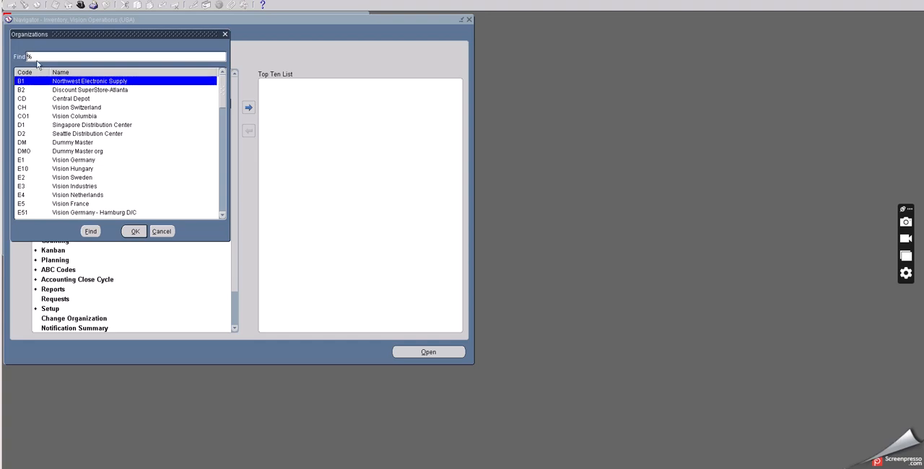
text(M)
click(90, 231)
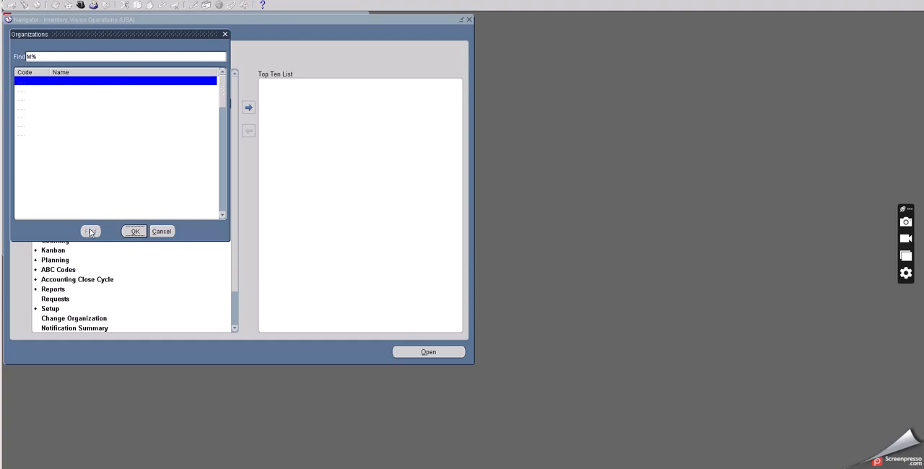
click(134, 230)
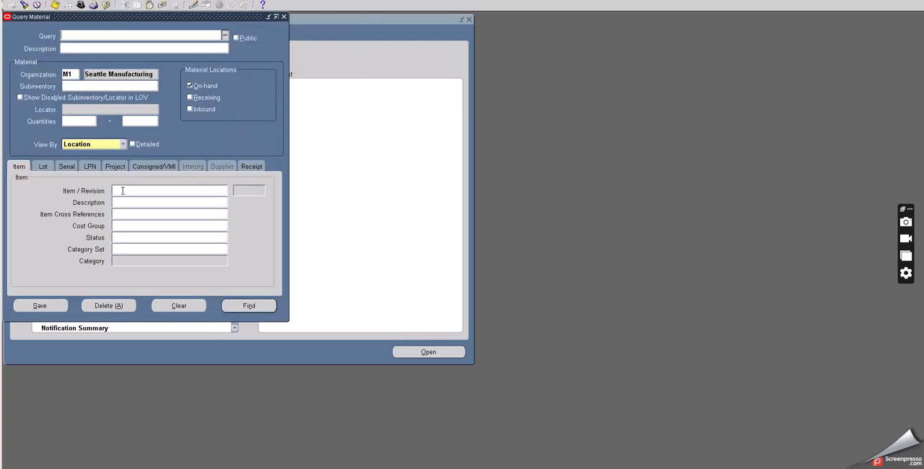
Step: Query the on-hand material in M1 for the item O2C TEST
click(122, 191)
text(02C)
text( TEST)
key(Tab)
click(245, 306)
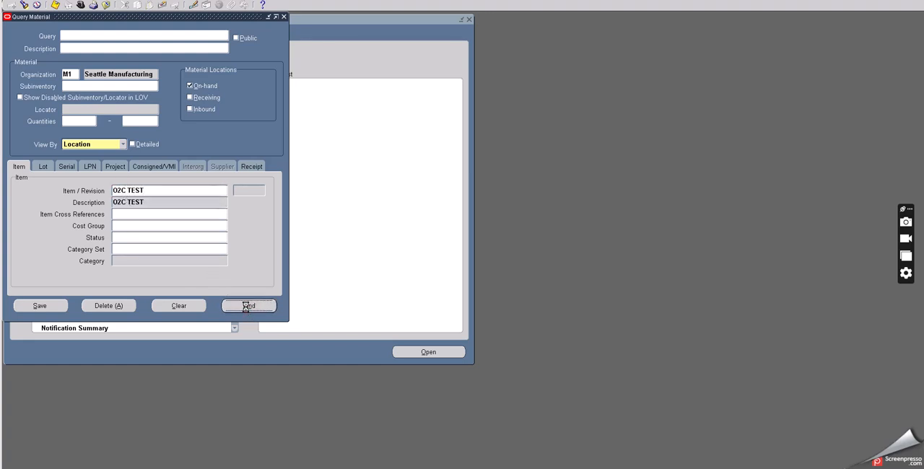
Step: Check the availability of O2C TEST in M1's on-hand Stores subinventory, and close the availability and workbench windows
click(29, 63)
double_click(30, 64)
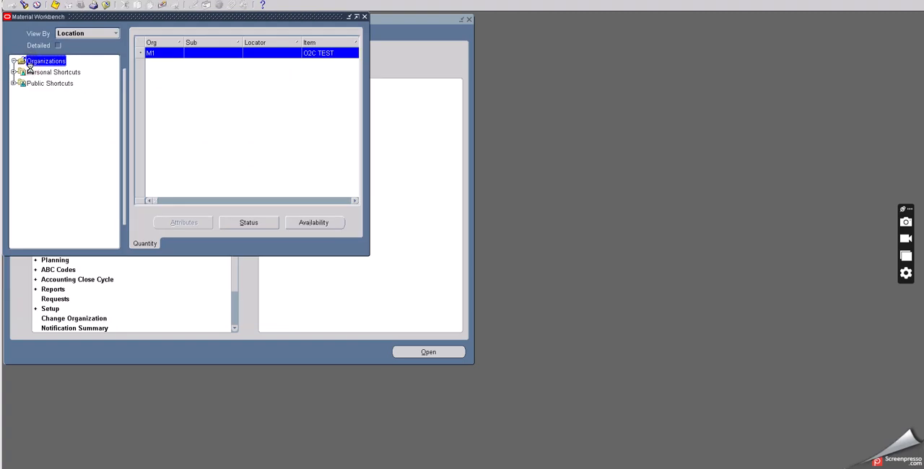
click(23, 72)
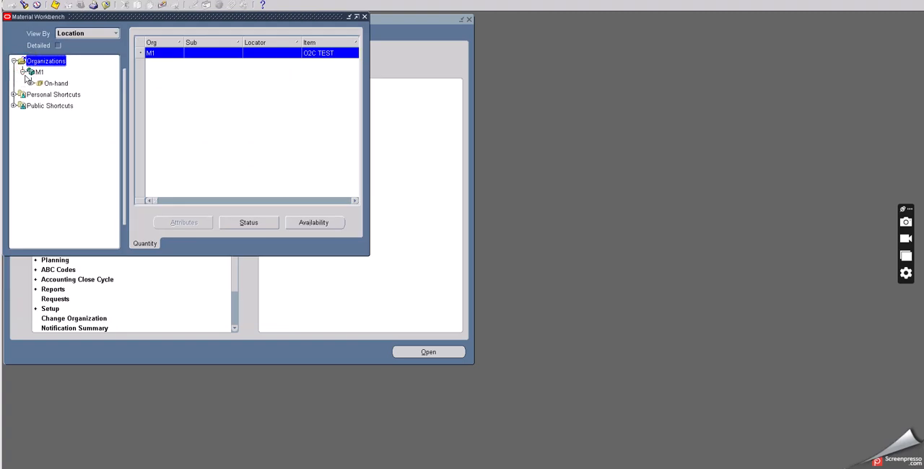
click(31, 83)
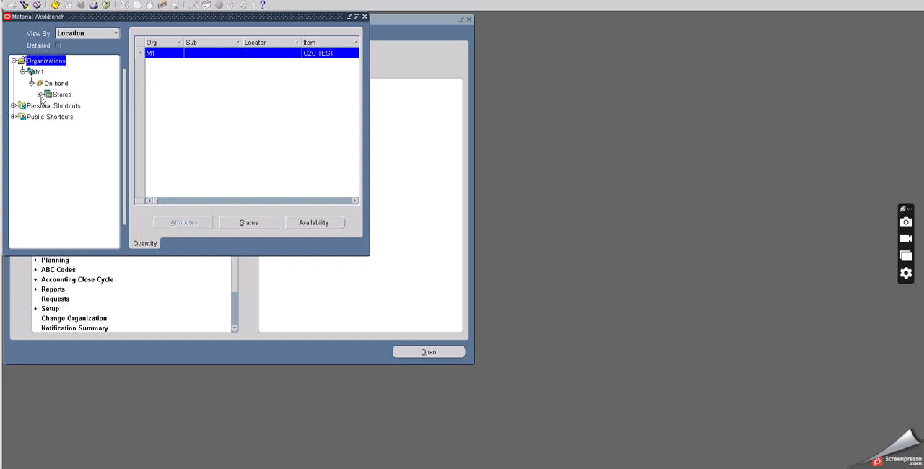
click(39, 94)
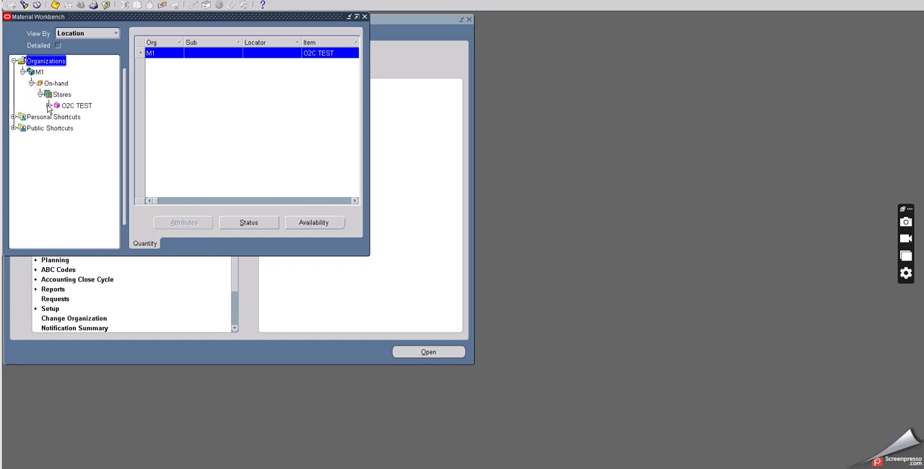
click(47, 105)
click(85, 106)
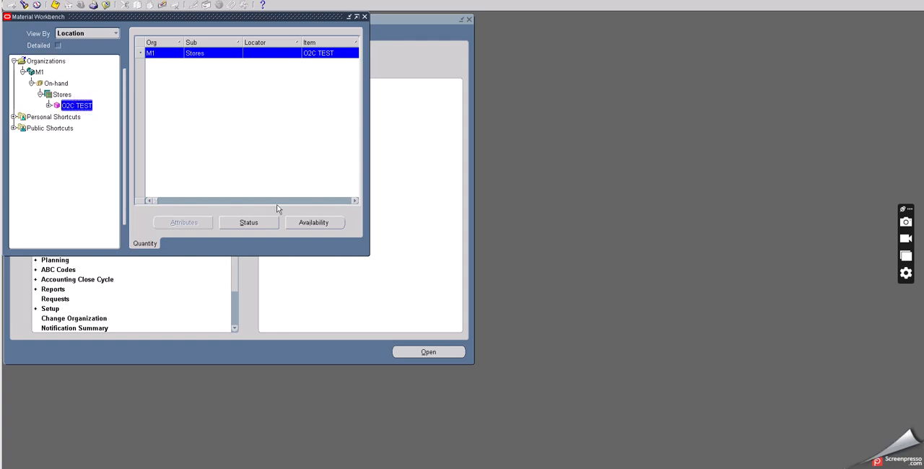
click(301, 222)
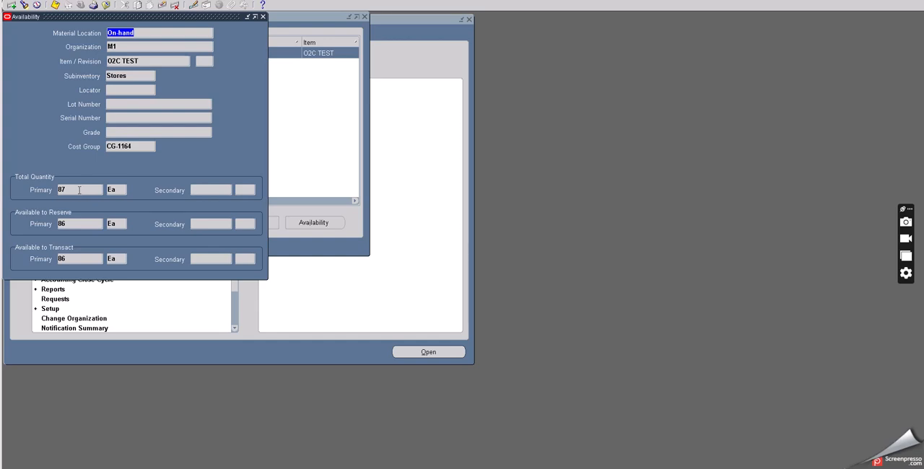
click(262, 17)
click(106, 5)
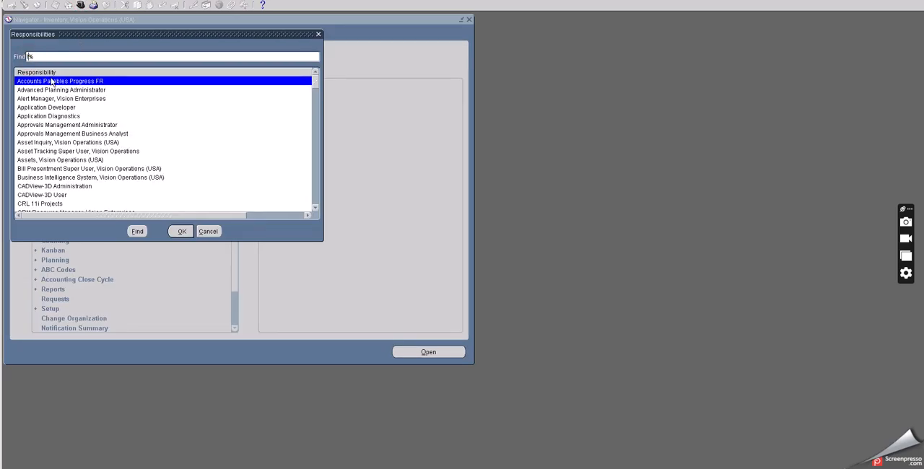
Step: Switch to the Order Management Super User, Vision Operations (USA) responsibility, searching the responsibilities for OR
text(R)
click(137, 231)
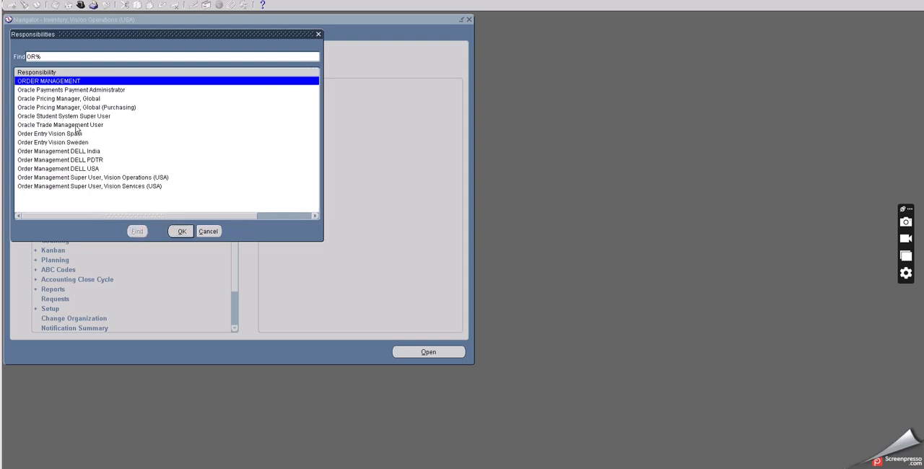
click(111, 177)
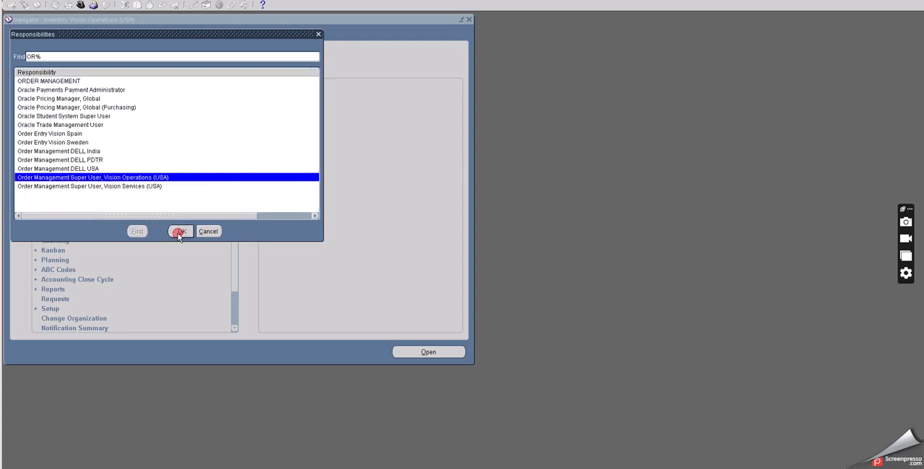
click(181, 231)
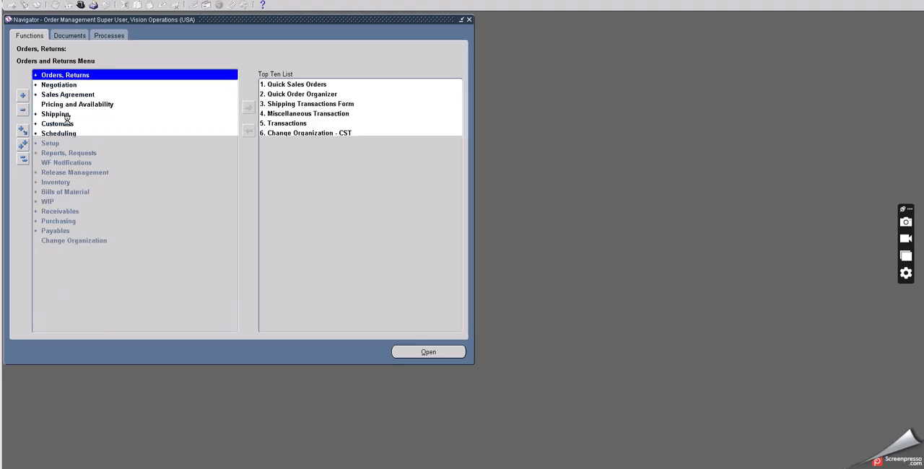
double_click(59, 114)
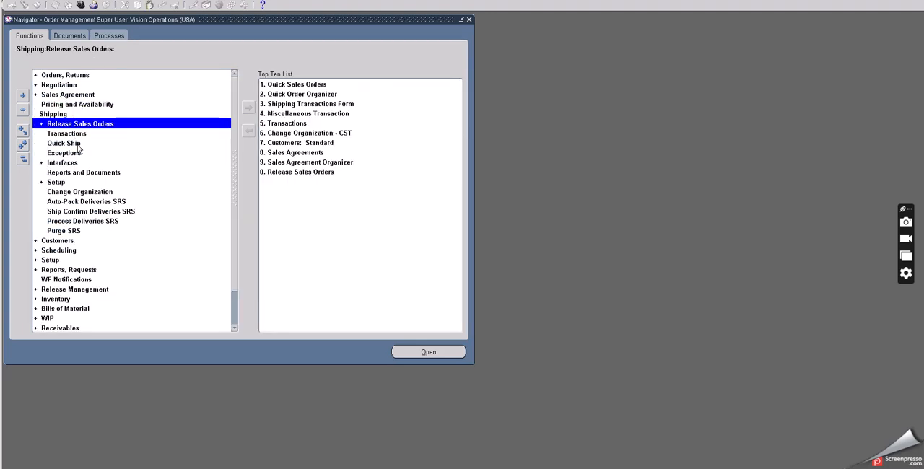
click(63, 134)
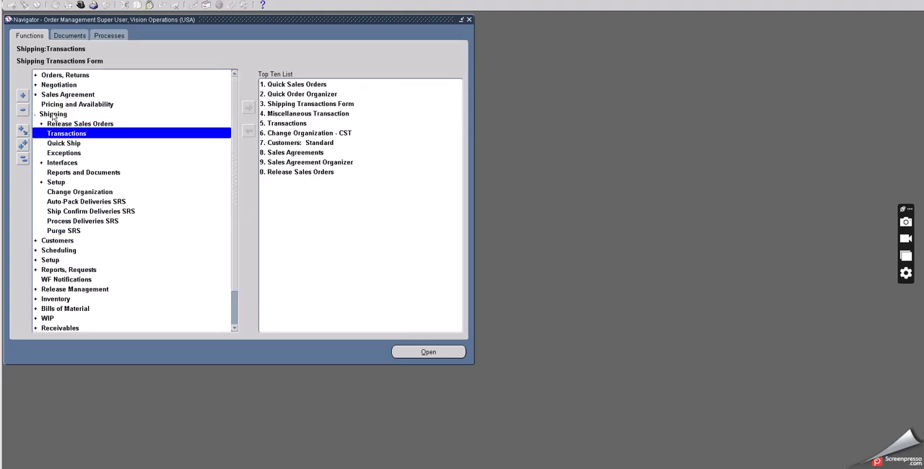
click(52, 115)
double_click(51, 115)
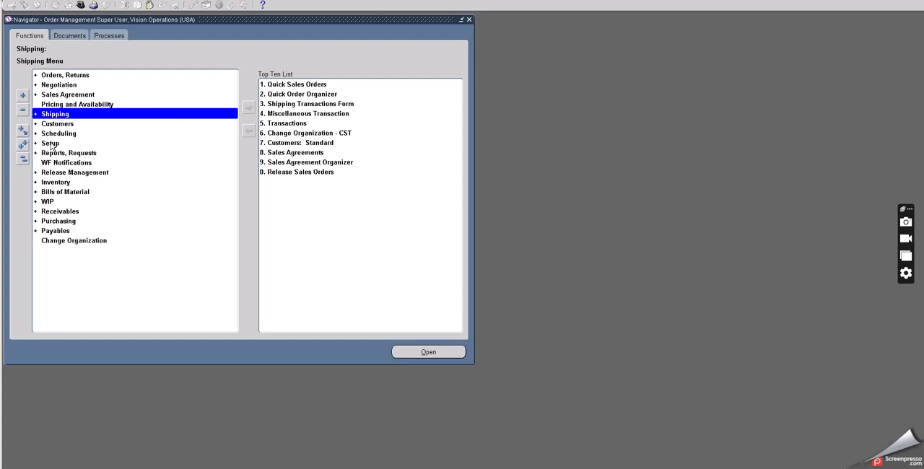
Step: Open the form for defining Order Management transaction types from the setup functions
click(51, 143)
scroll(77, 214, down, 2)
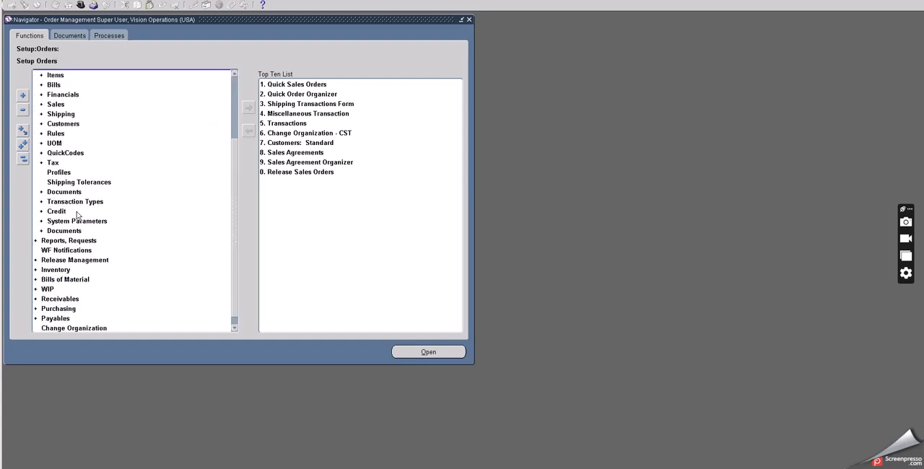
double_click(75, 201)
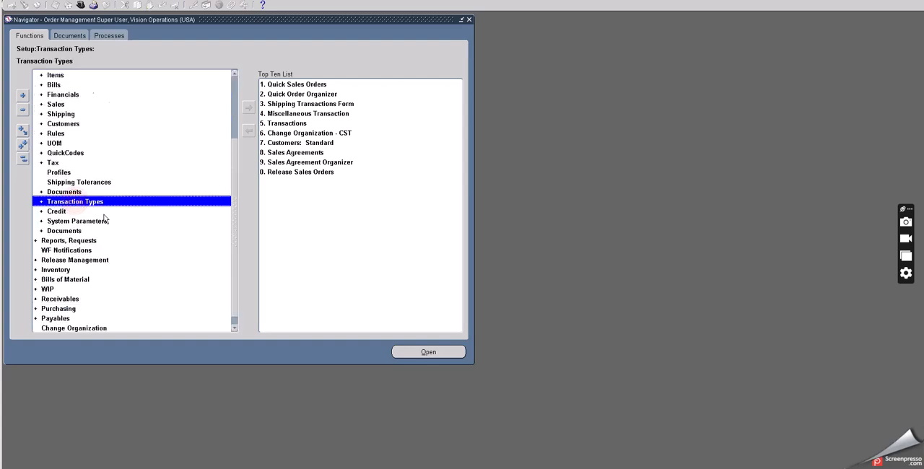
scroll(105, 219, down, 4)
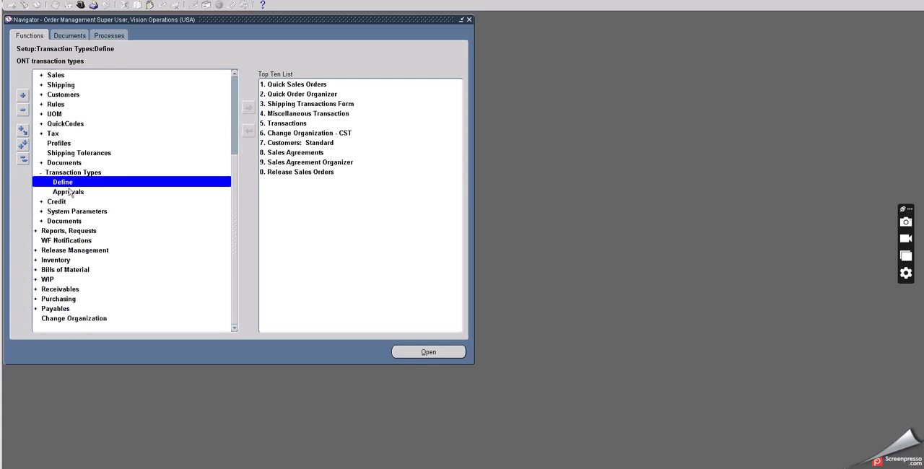
double_click(70, 186)
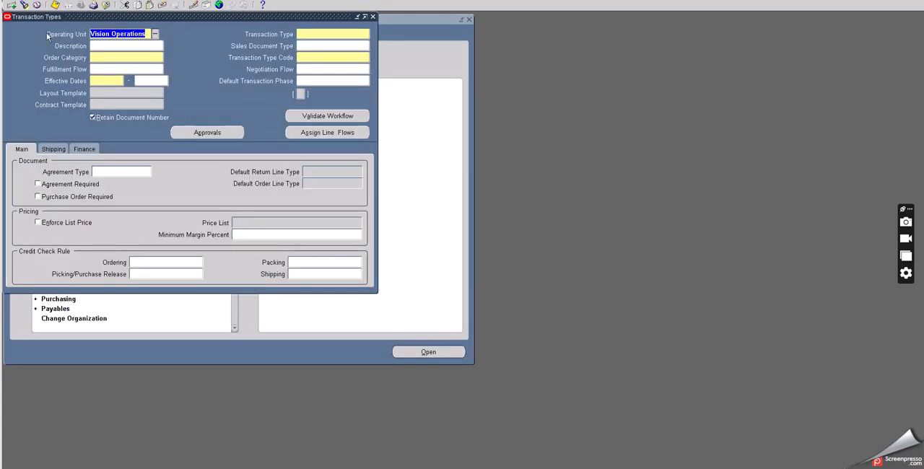
Step: Query the Mixed transaction type by searching for MI, and check its order category
click(24, 5)
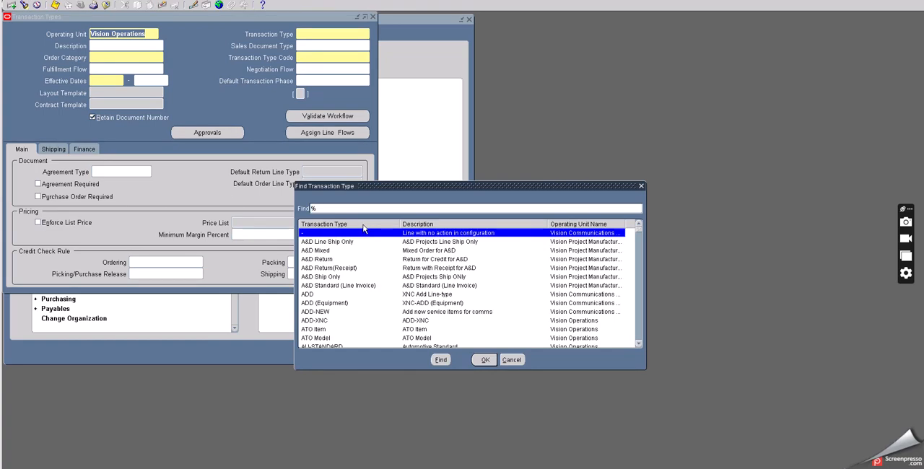
click(312, 208)
text(MI)
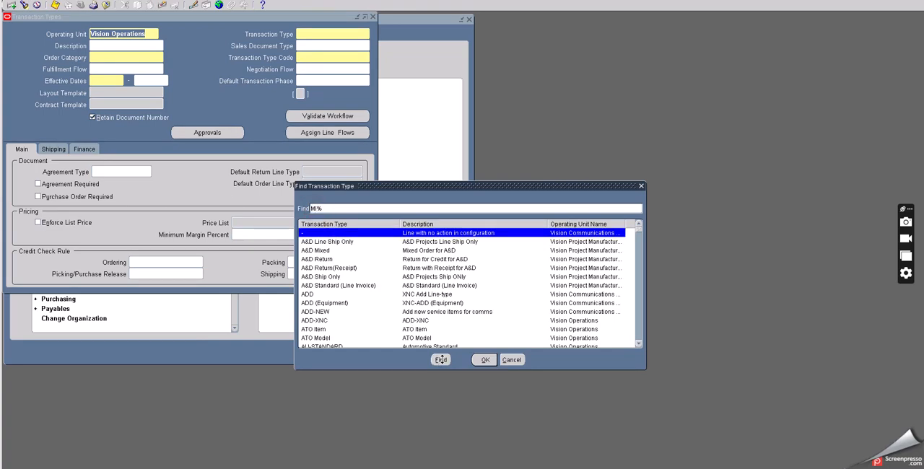
click(442, 358)
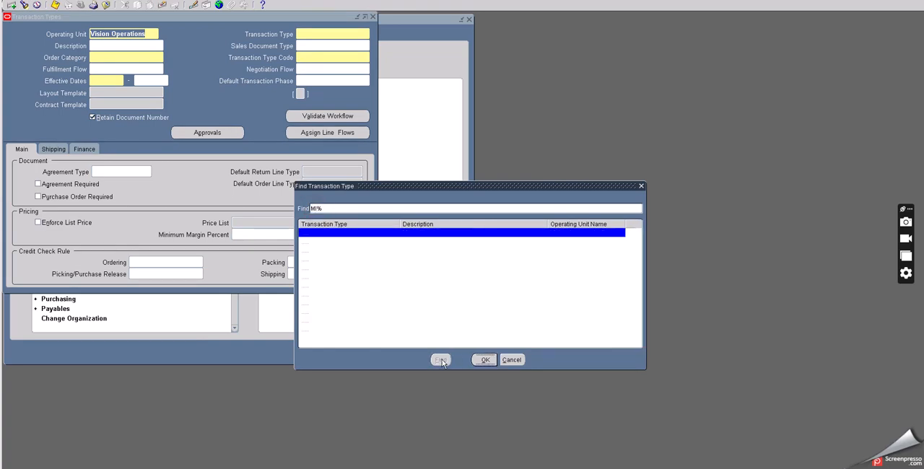
click(484, 359)
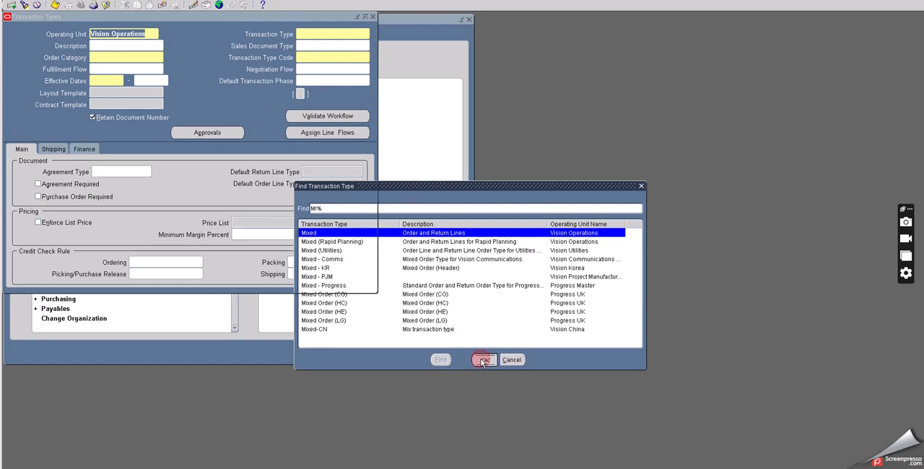
click(112, 57)
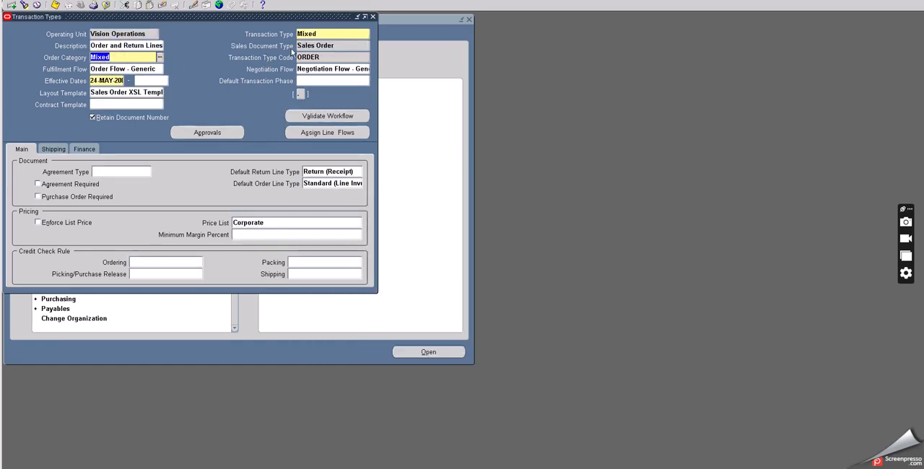
Step: Examine the Mixed type's line workflow assignments, including the Return (Receipt) and Standard line types, and leave them without changes
click(322, 56)
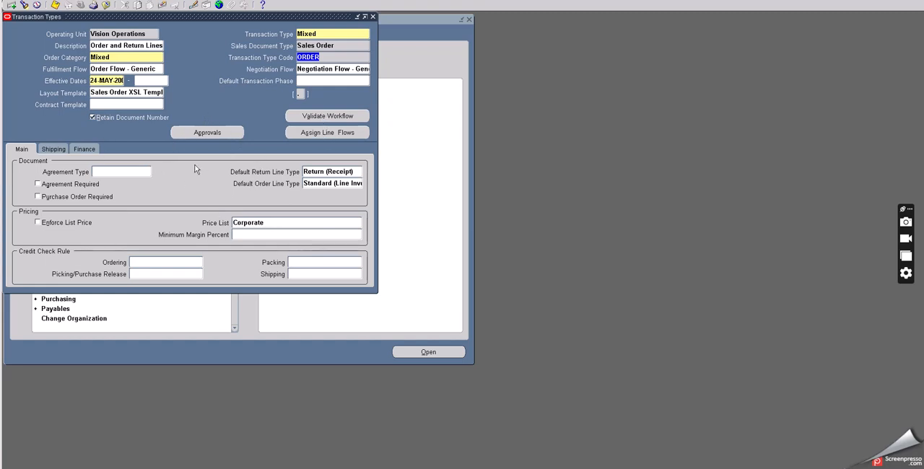
click(332, 132)
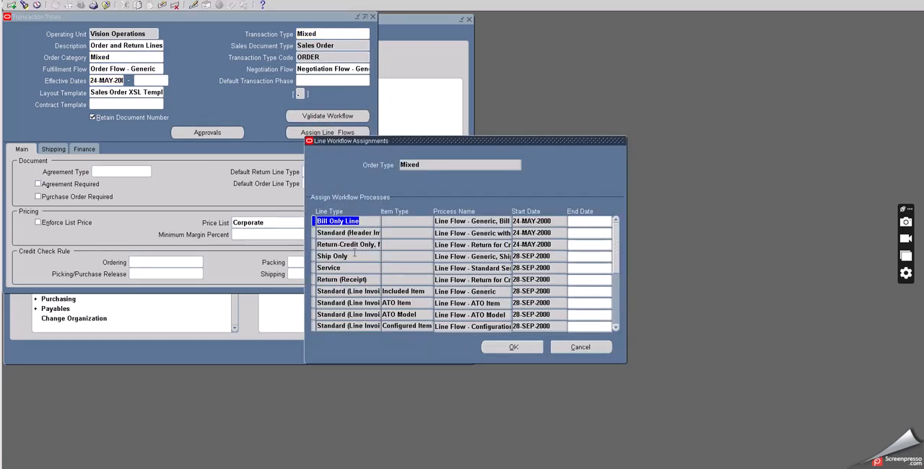
click(338, 280)
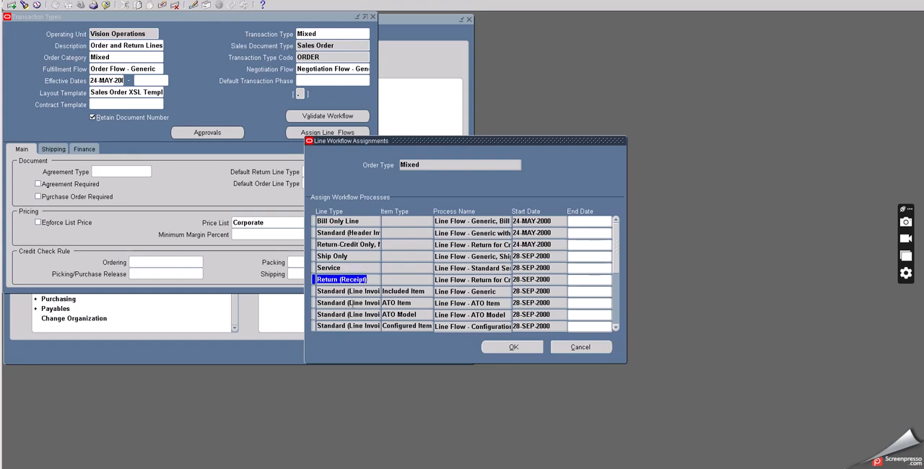
click(348, 291)
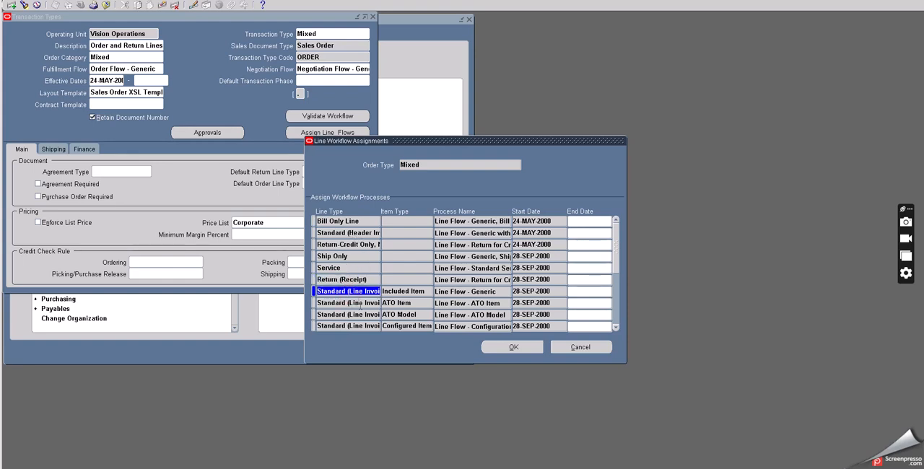
scroll(360, 303, down, 3)
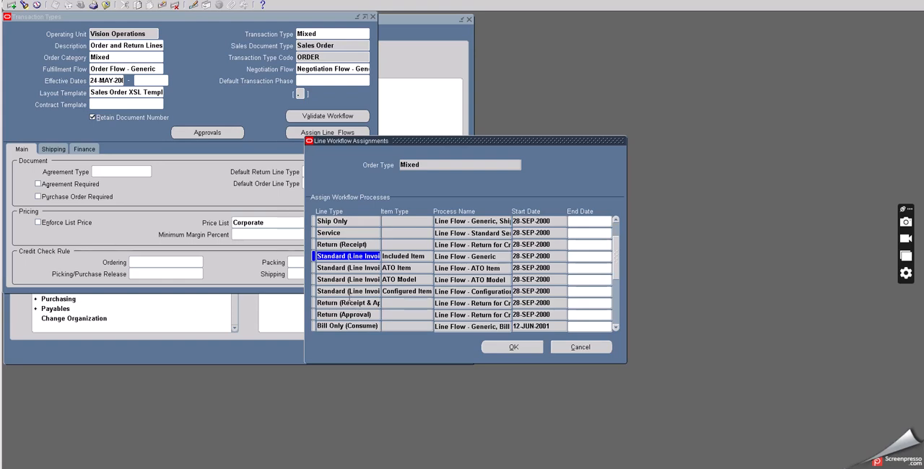
click(350, 290)
scroll(352, 291, down, 3)
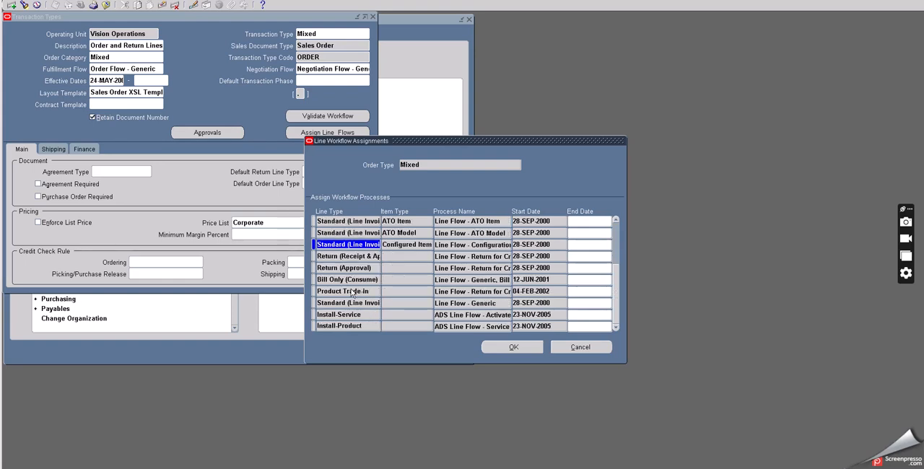
click(352, 304)
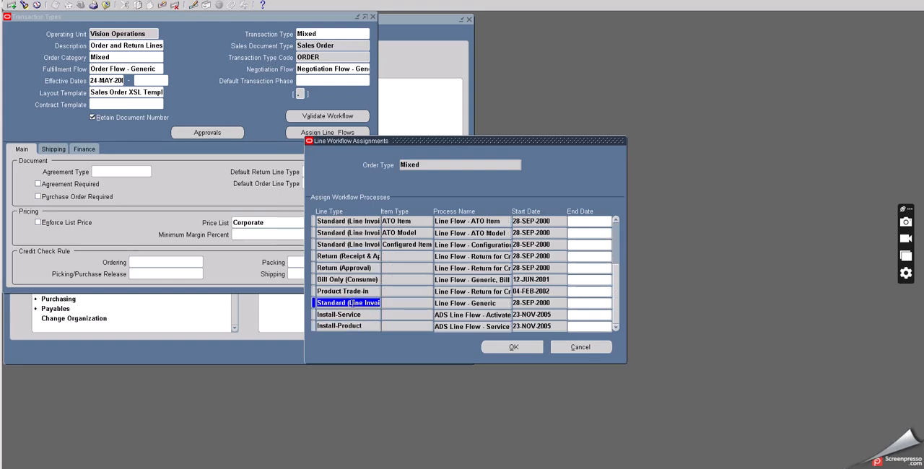
click(359, 303)
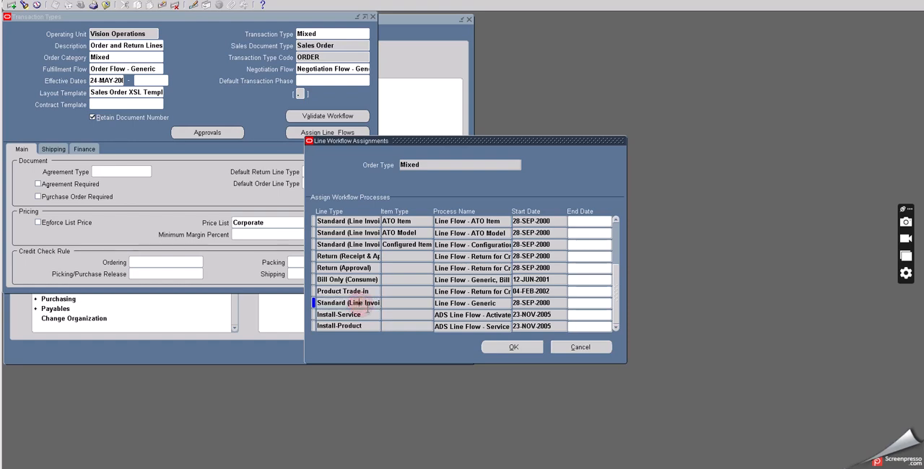
scroll(366, 281, up, 6)
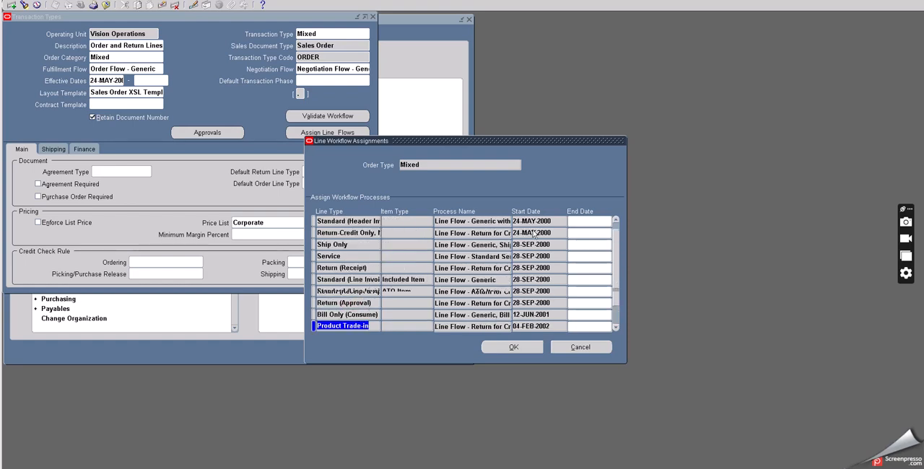
click(342, 268)
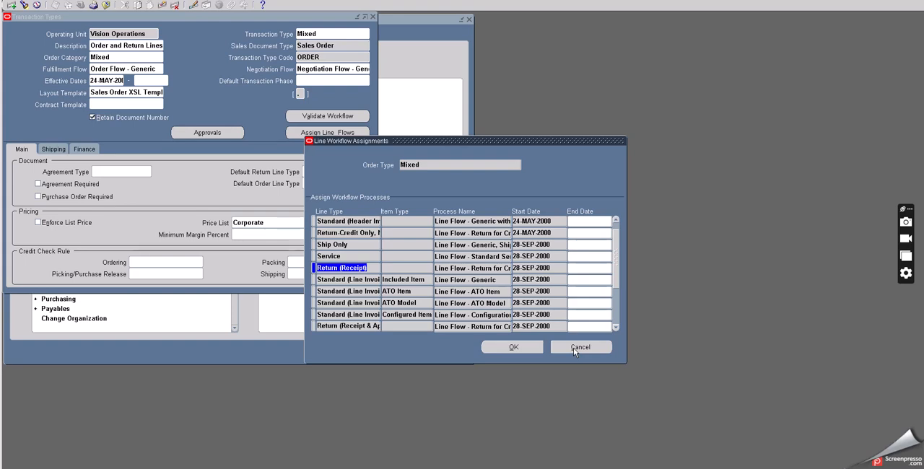
click(577, 347)
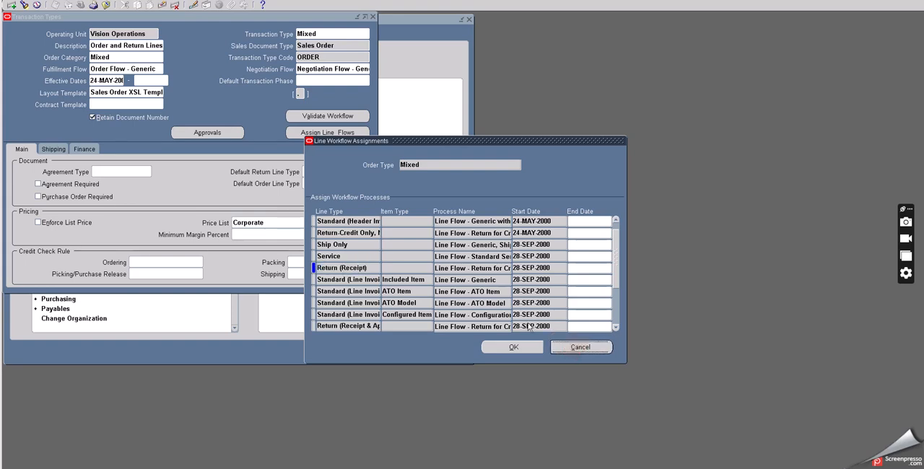
Step: Query the Vision Operations Return (Receipt) transaction type by searching for RET%
click(320, 56)
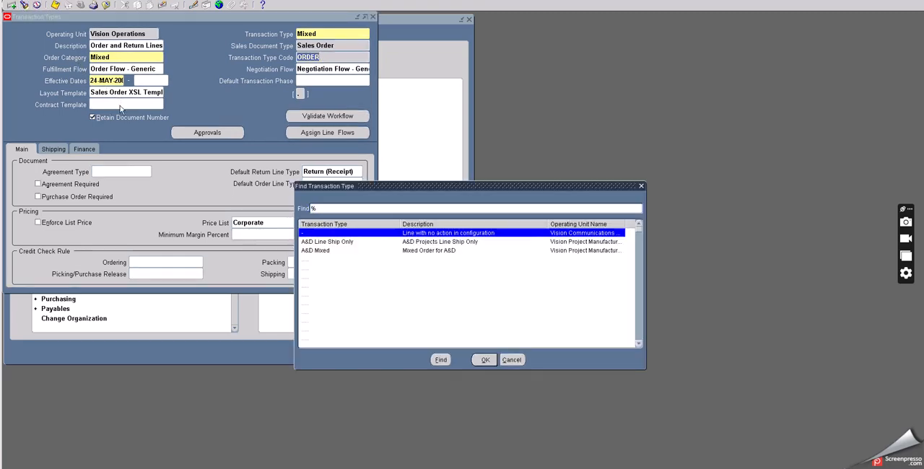
double_click(313, 208)
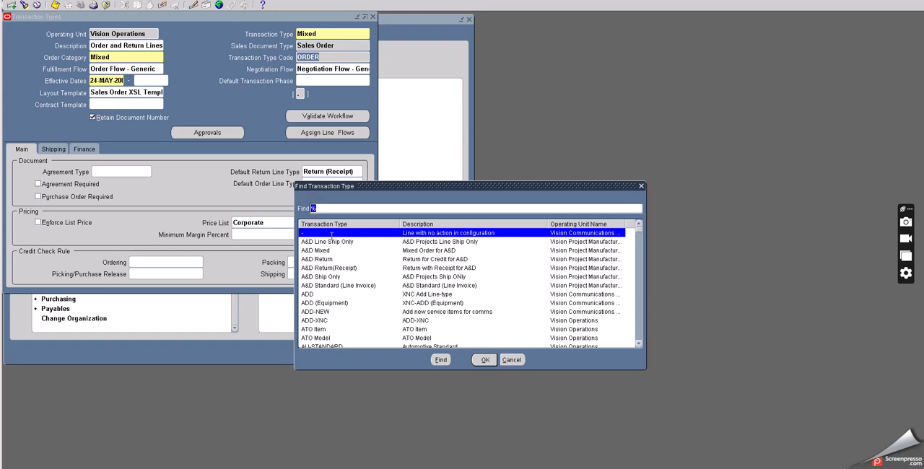
text(RET%)
click(440, 360)
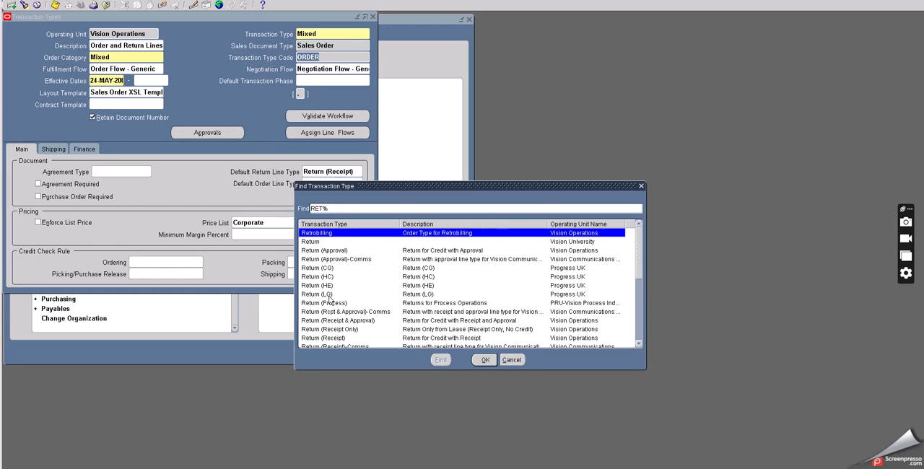
click(334, 339)
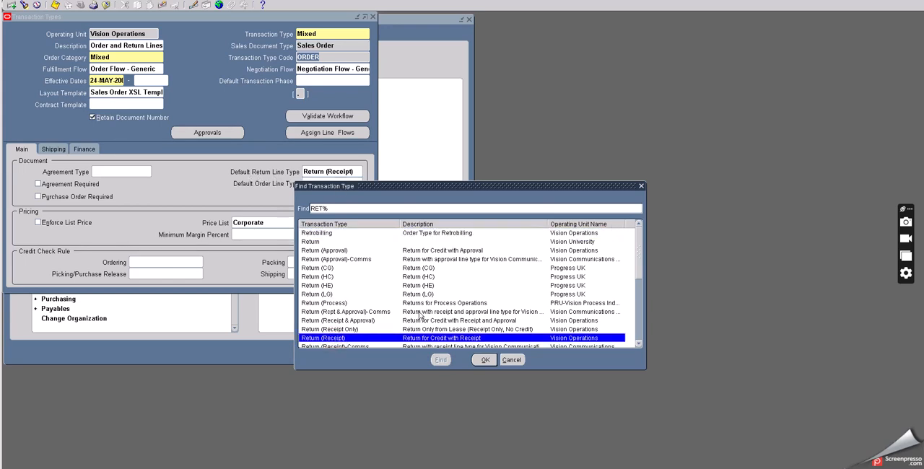
scroll(420, 316, down, 1)
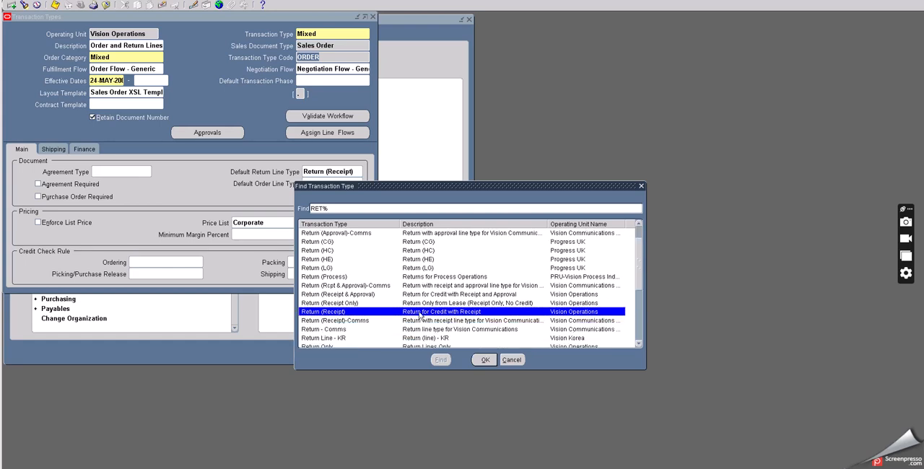
click(482, 359)
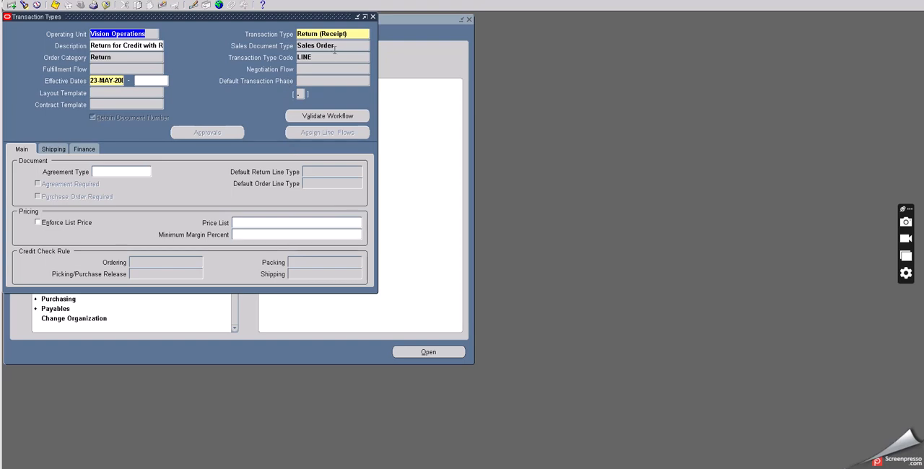
Step: Review the shipping and finance settings of the Return (Receipt) transaction type, and return to its main settings
click(52, 148)
click(84, 151)
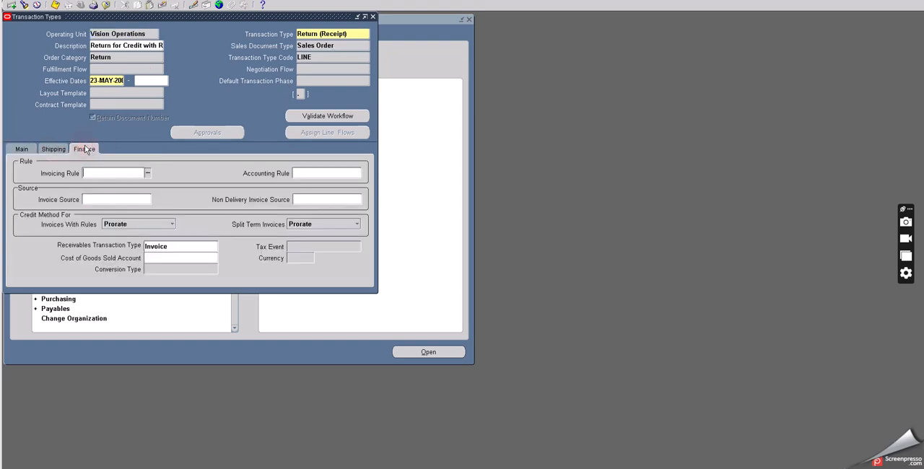
click(22, 149)
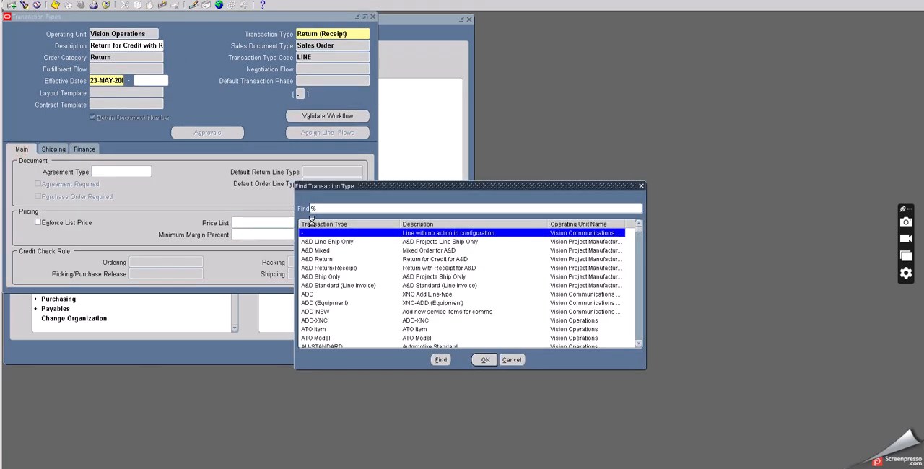
Step: Look up the transaction type described as "Line with no action in configuration", and close the Transaction Types form
click(311, 209)
text(A)
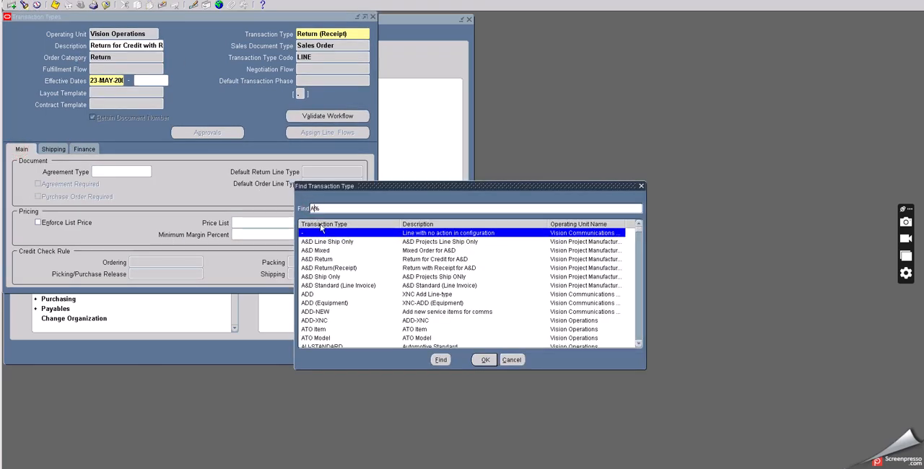
text(TA)
click(484, 360)
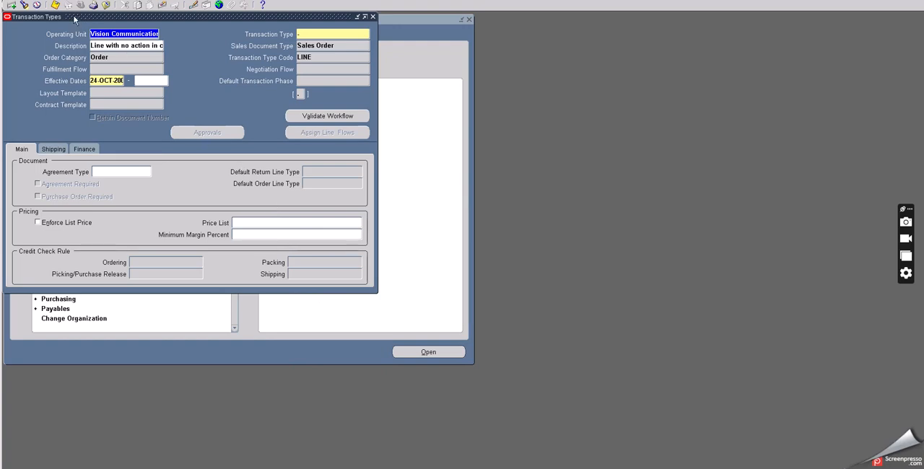
click(107, 5)
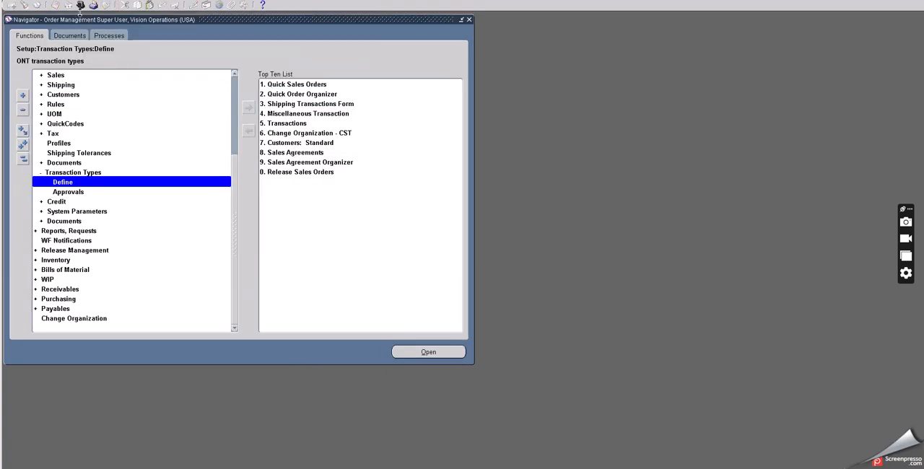
Step: Reselect the Order Management Super User, Vision Operations (USA) responsibility by searching the responsibilities for OR
click(81, 5)
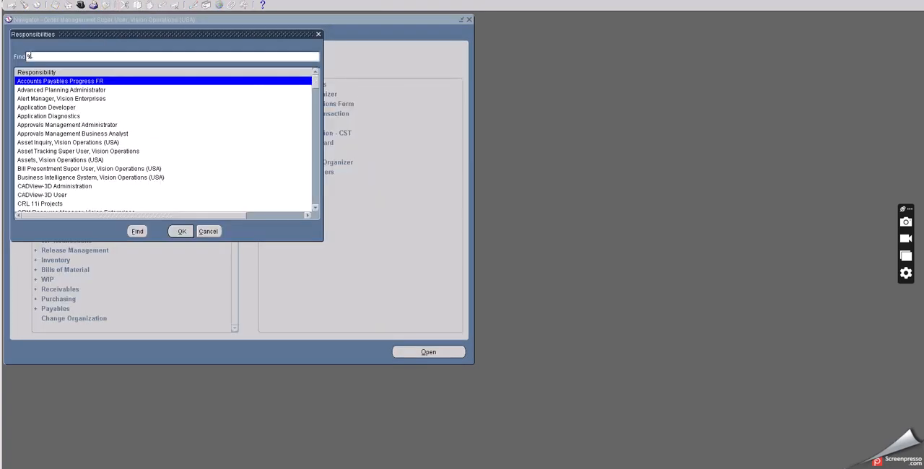
click(27, 56)
text(O)
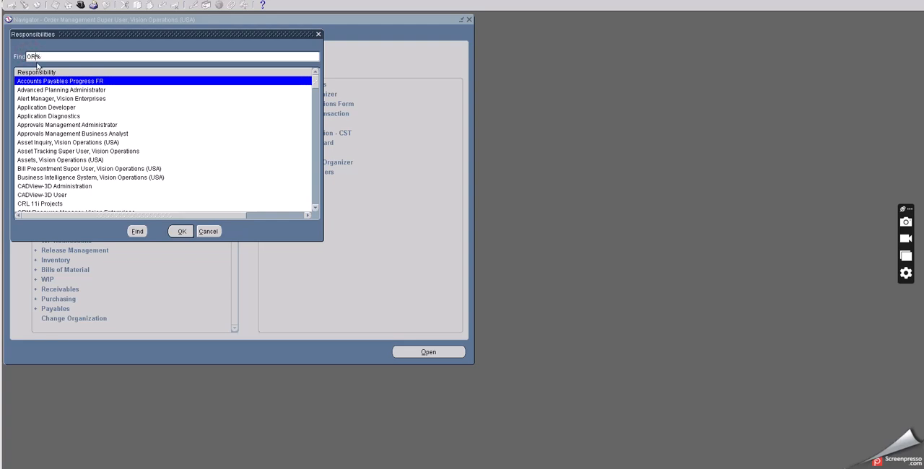
text(R)
click(137, 231)
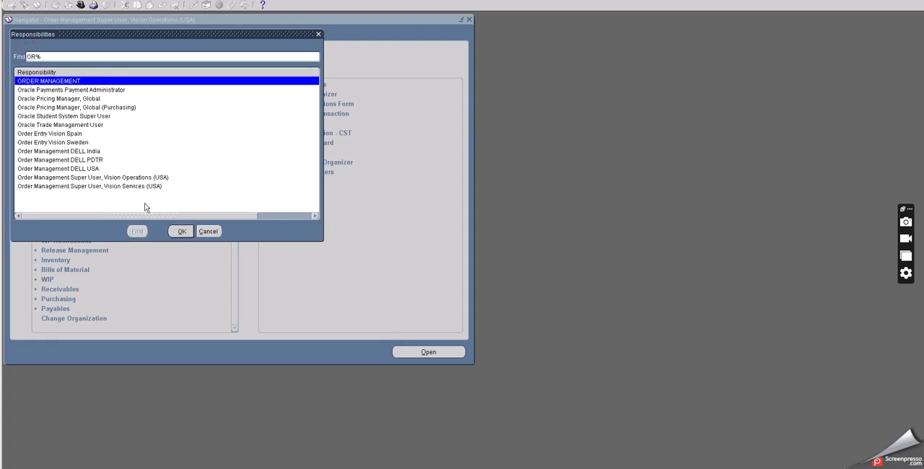
click(112, 177)
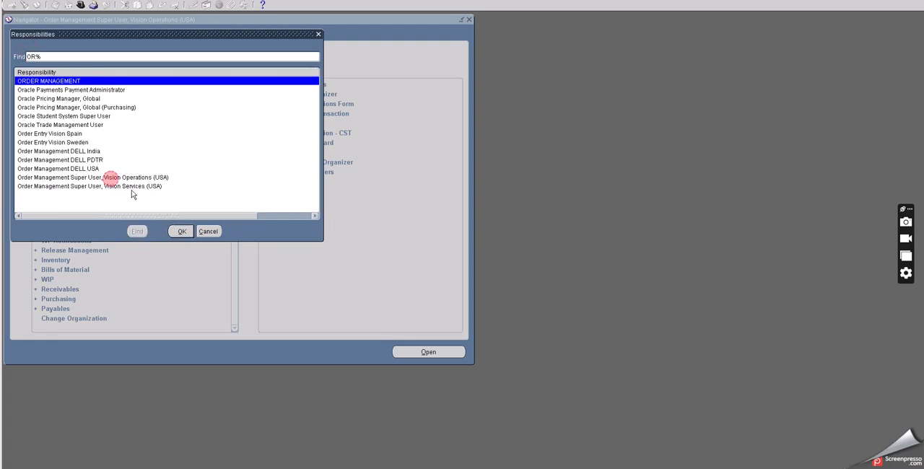
click(181, 231)
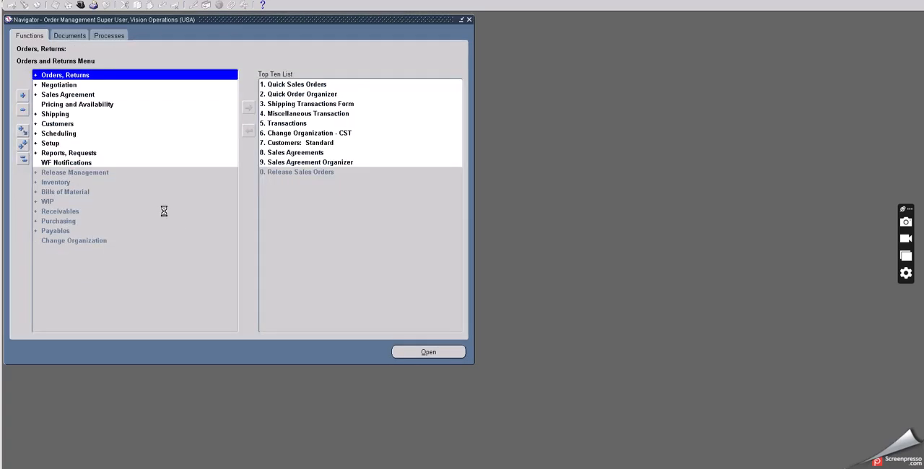
Step: Start a new sales order for the customer AT&T Universal Card, and review its order type and other header details
double_click(64, 76)
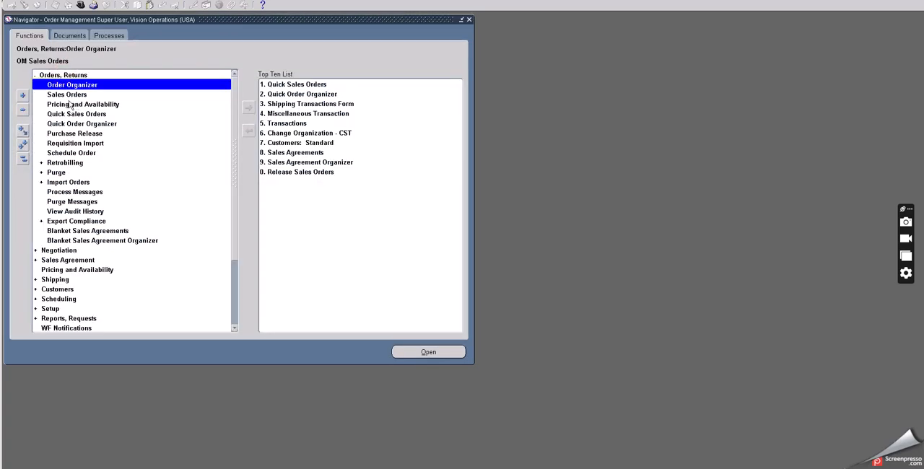
click(68, 95)
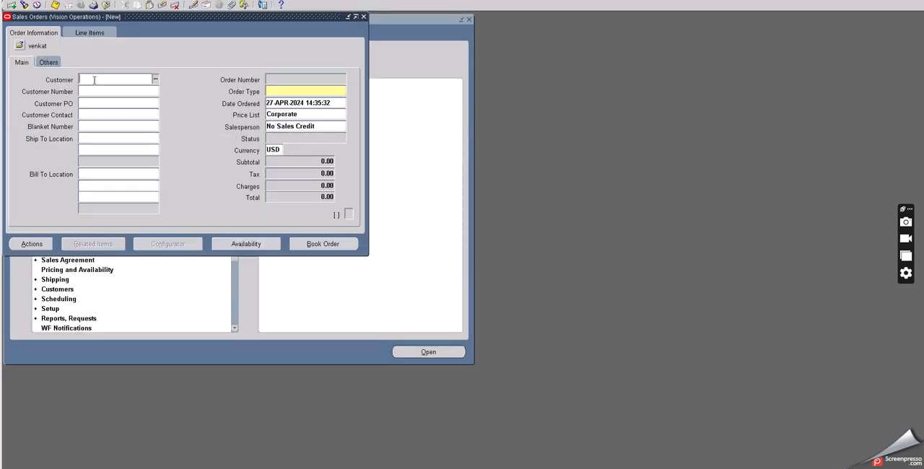
text(AT)
key(Tab)
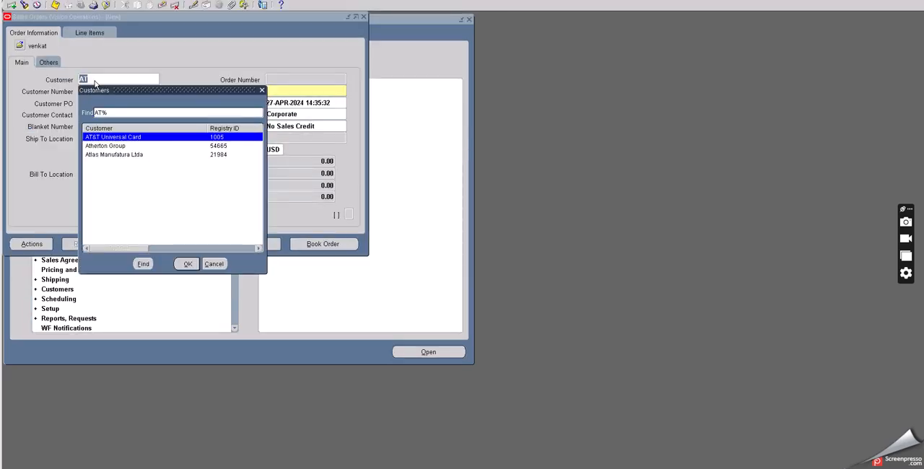
click(187, 264)
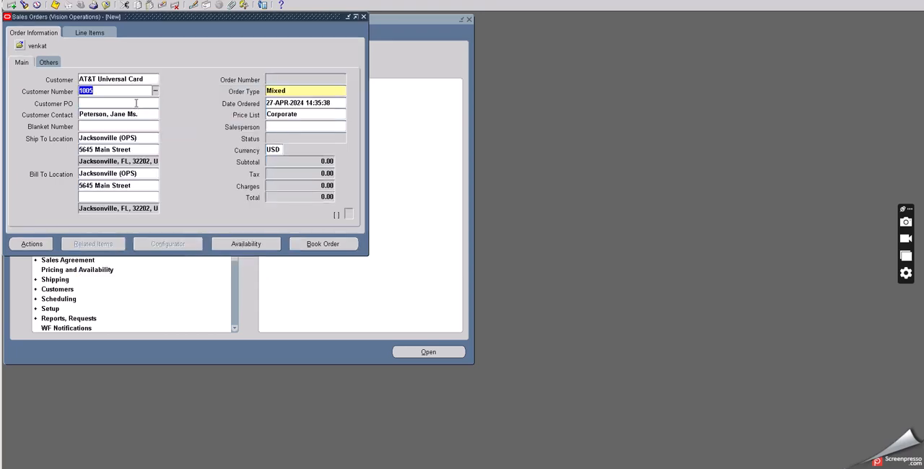
click(292, 91)
click(49, 63)
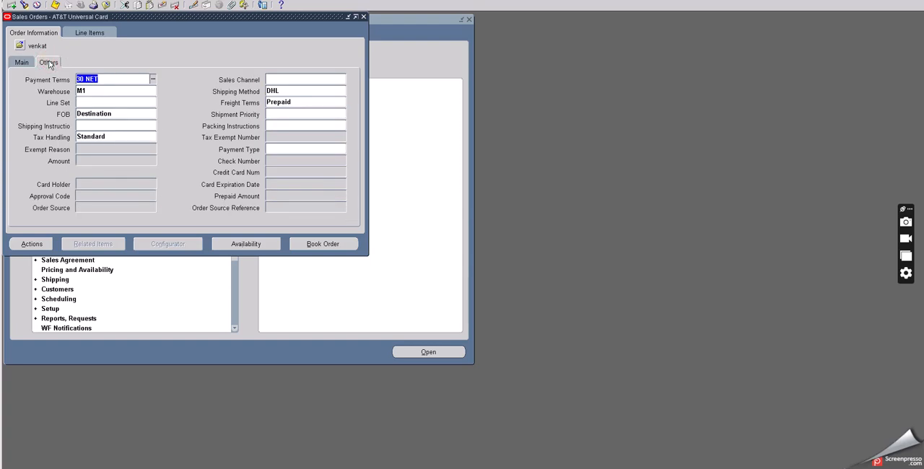
Step: Add an order line for the item O2C TEST with a quantity of 3
click(103, 35)
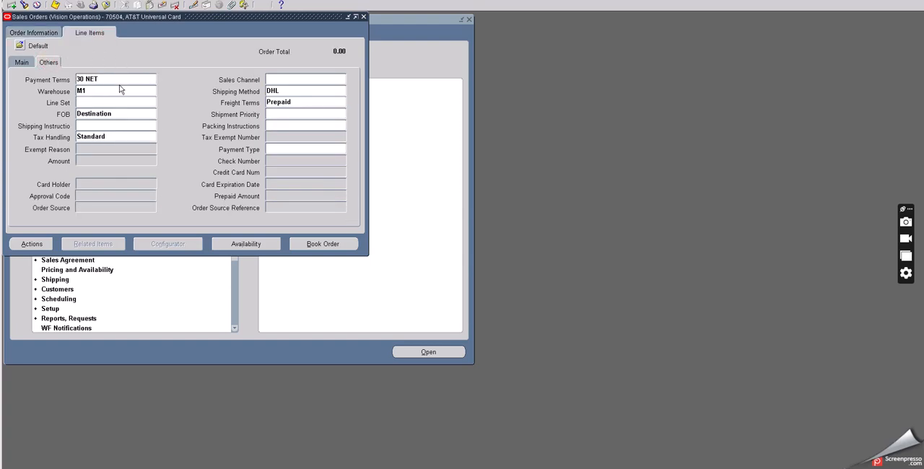
click(54, 100)
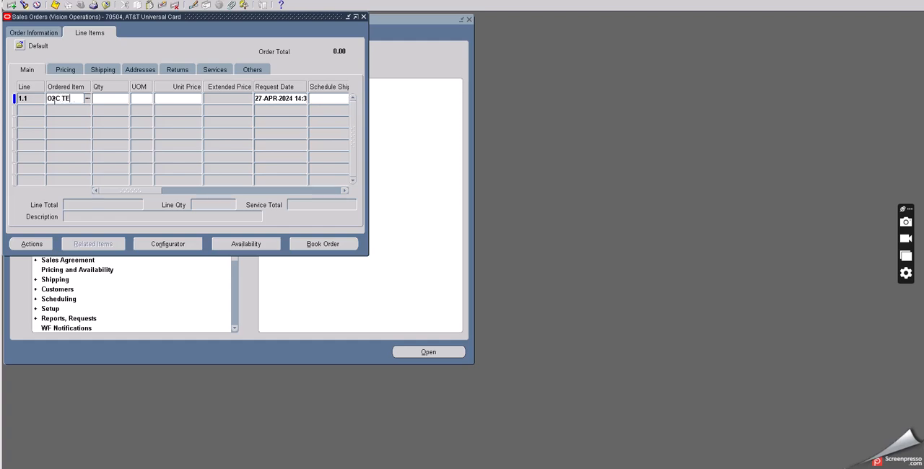
click(92, 98)
text(3)
key(Tab)
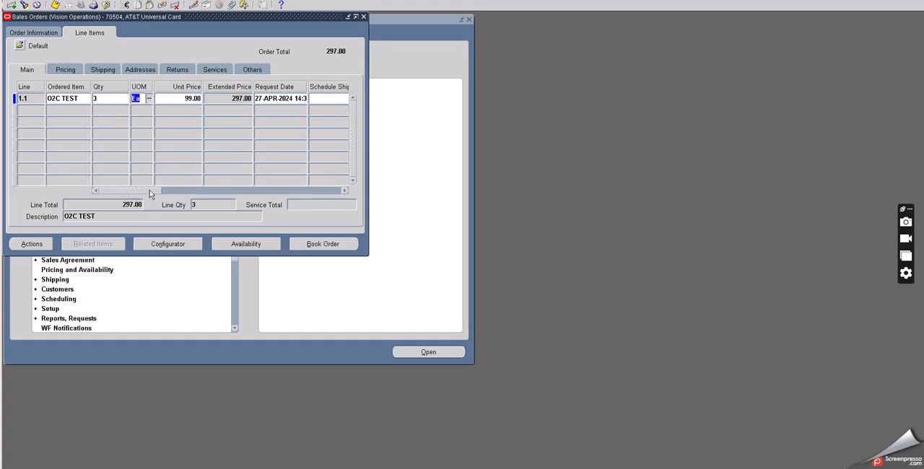
Step: Check the O2C TEST line's type and the order header's status, and save the sales order
drag(171, 191, 200, 191)
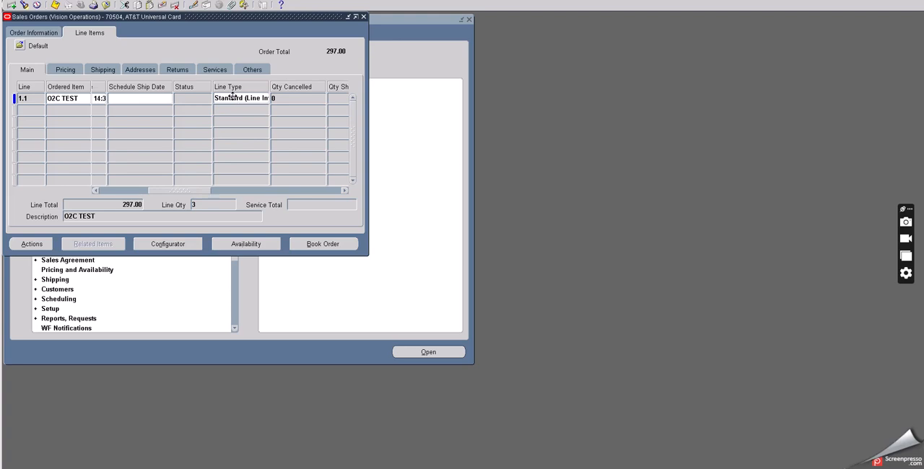
drag(196, 192, 181, 173)
click(34, 32)
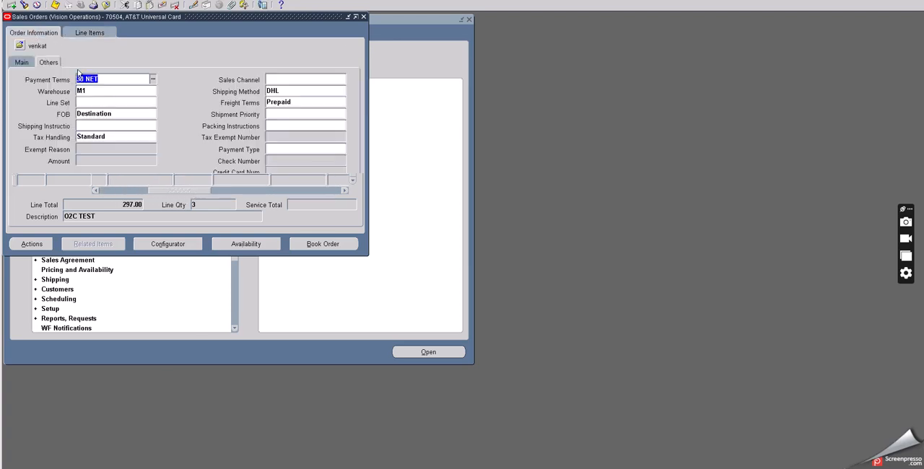
click(22, 64)
click(275, 137)
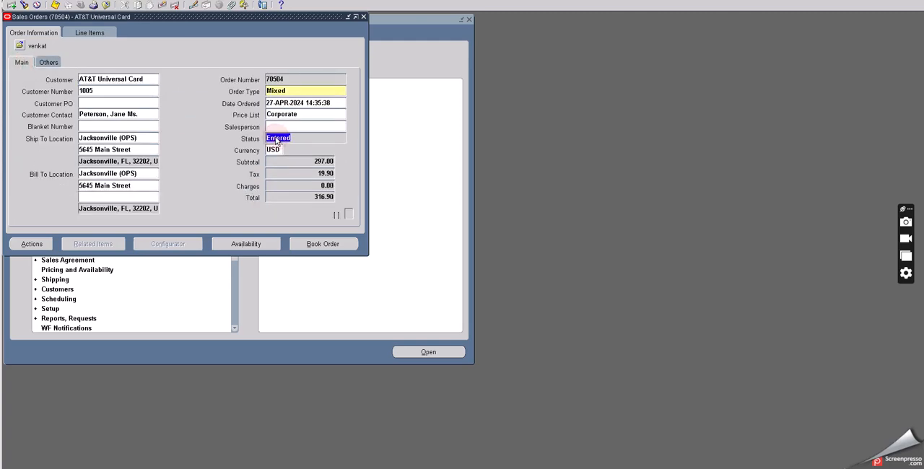
click(55, 7)
Step: Review the O2C TEST line's status, unit price, line type and order source
click(88, 33)
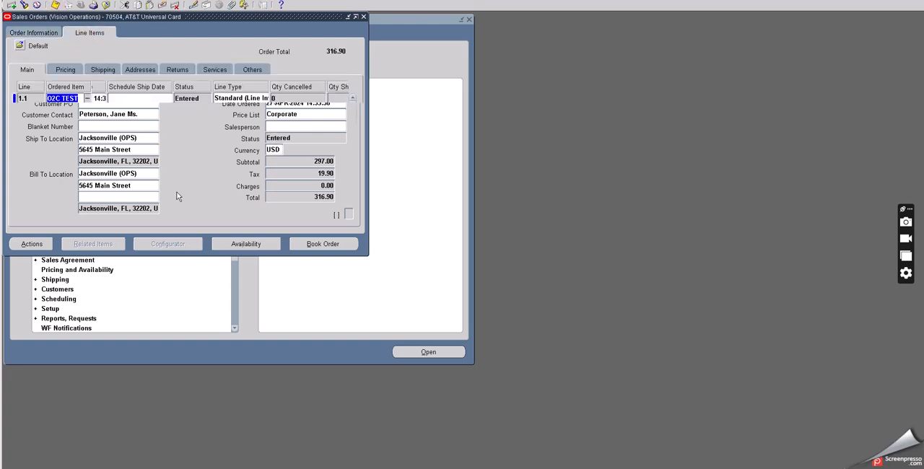
click(182, 99)
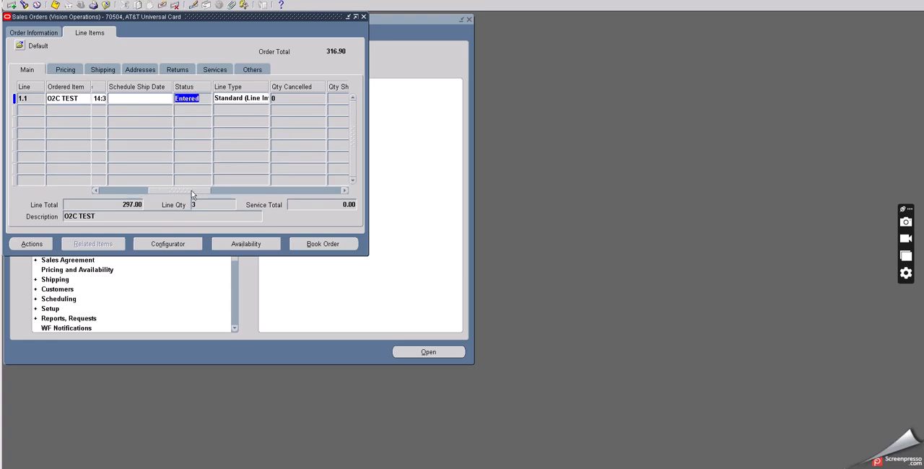
drag(192, 191, 91, 189)
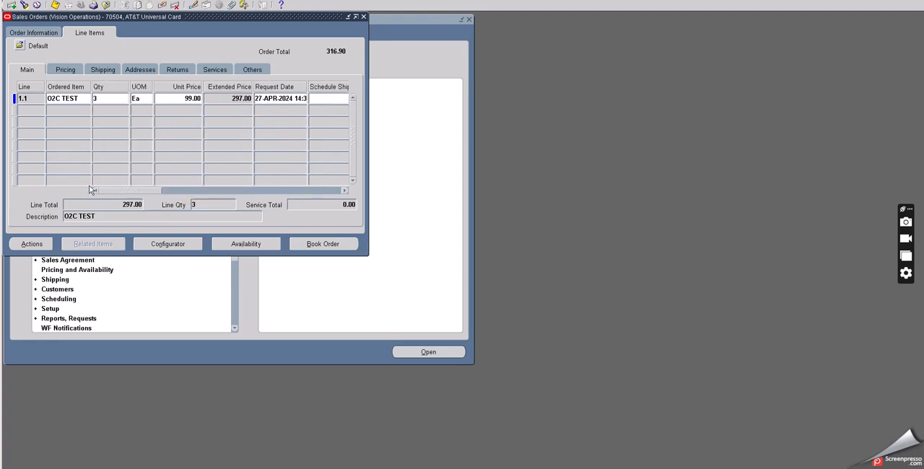
click(189, 98)
drag(143, 192, 198, 196)
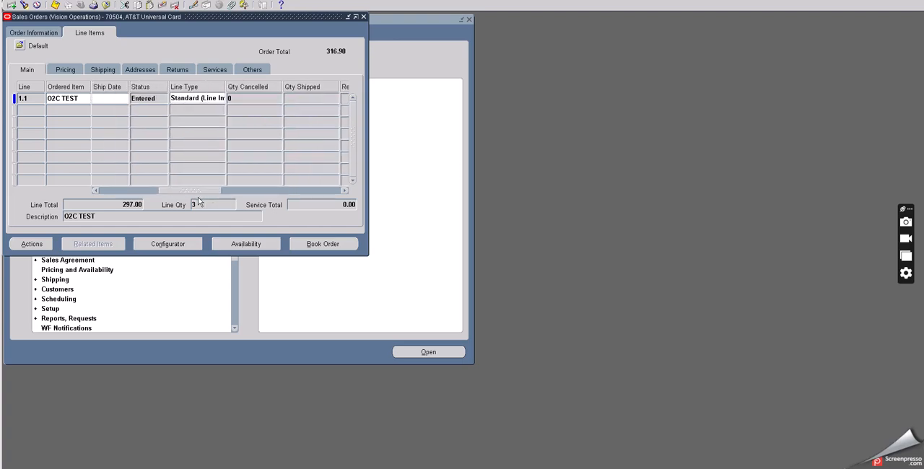
click(202, 93)
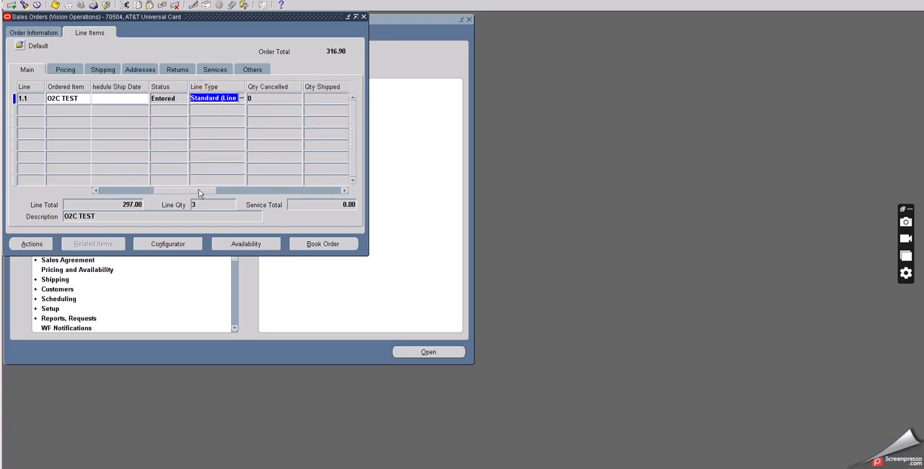
drag(195, 189, 273, 199)
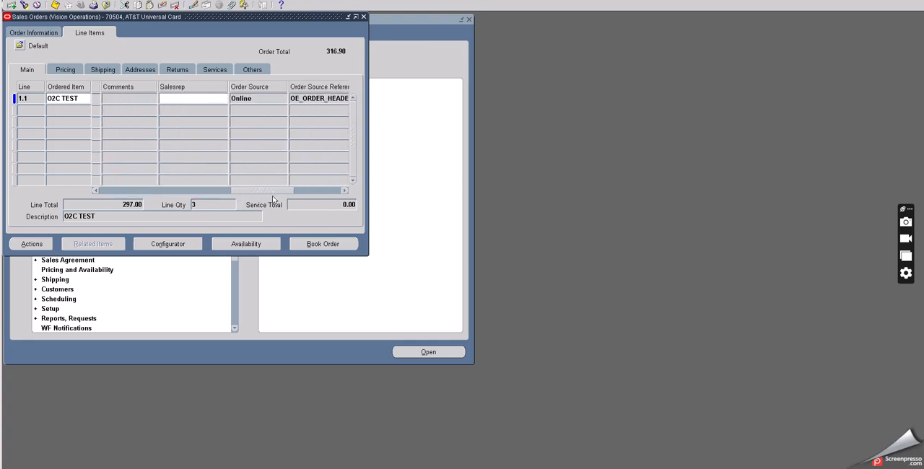
click(253, 101)
drag(246, 192, 63, 191)
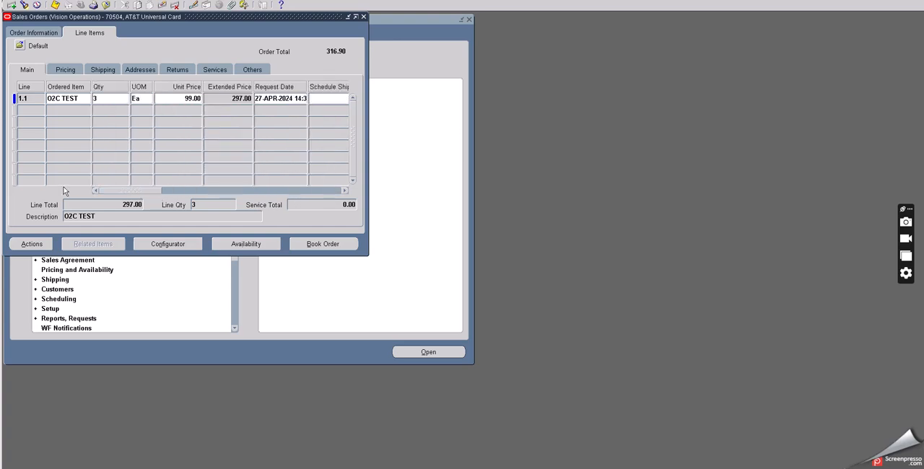
Step: Examine the O2C TEST line's pricing details, including its price list
click(65, 69)
drag(152, 191, 207, 199)
click(211, 99)
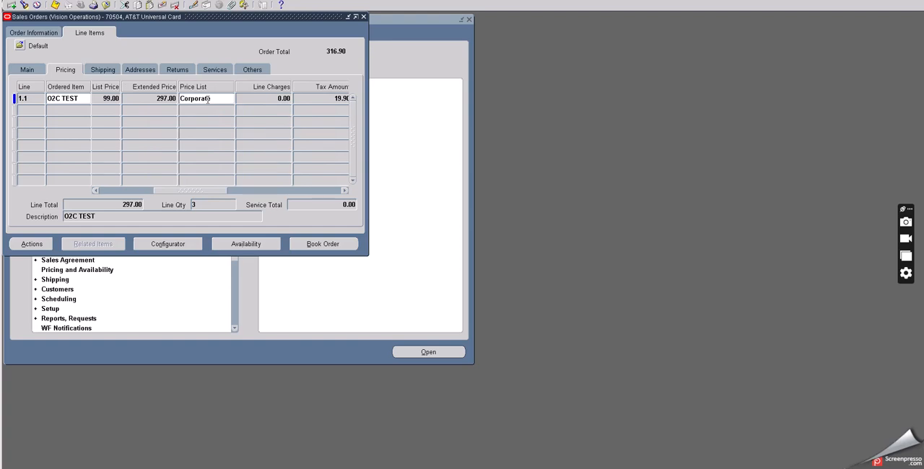
drag(212, 191, 95, 197)
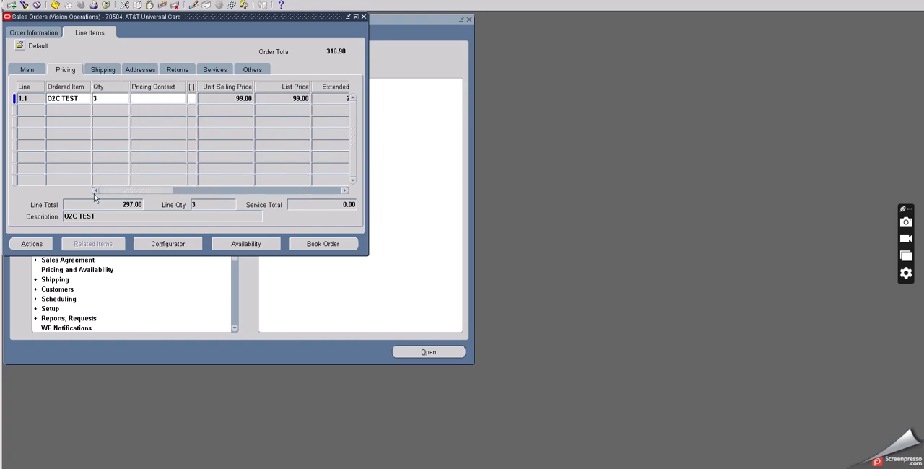
Step: Check the availability of the O2C TEST item, and book the sales order
click(255, 243)
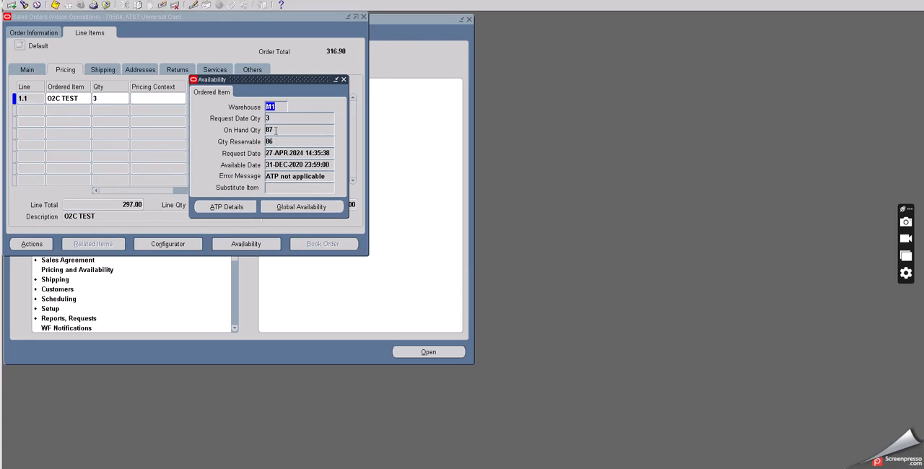
click(344, 80)
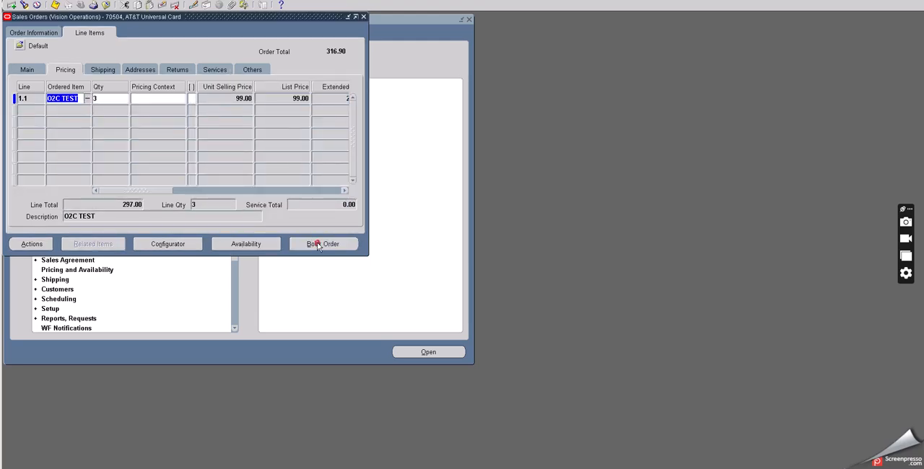
click(322, 244)
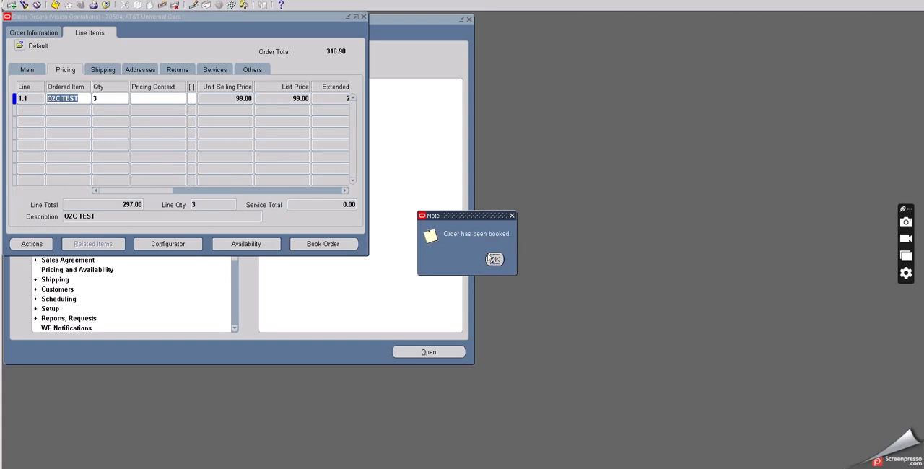
click(495, 259)
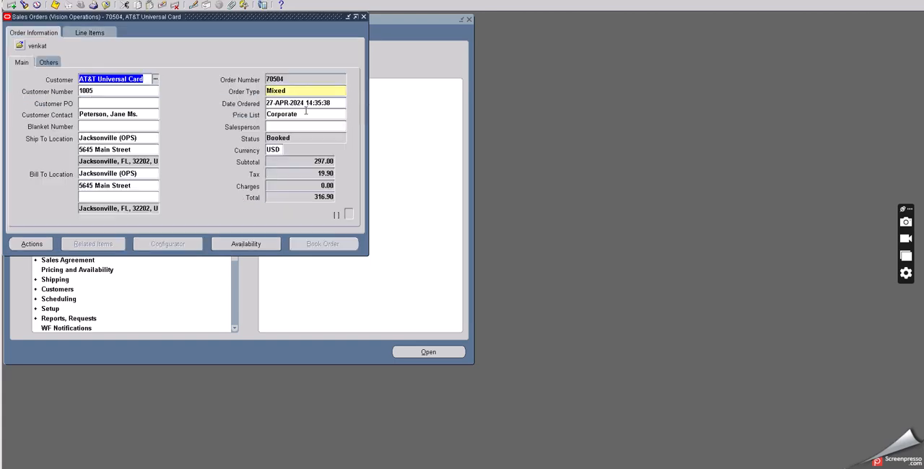
Step: Review the booked order's number in the header, and its line's pricing details and status
click(288, 79)
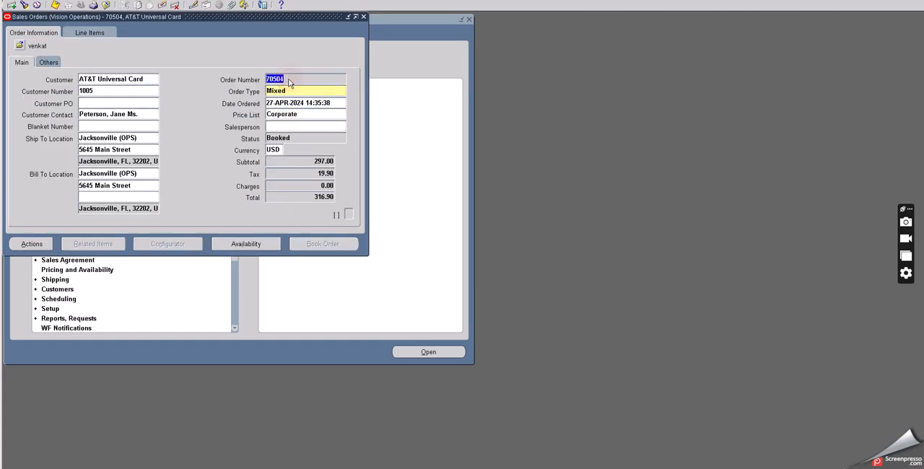
click(104, 33)
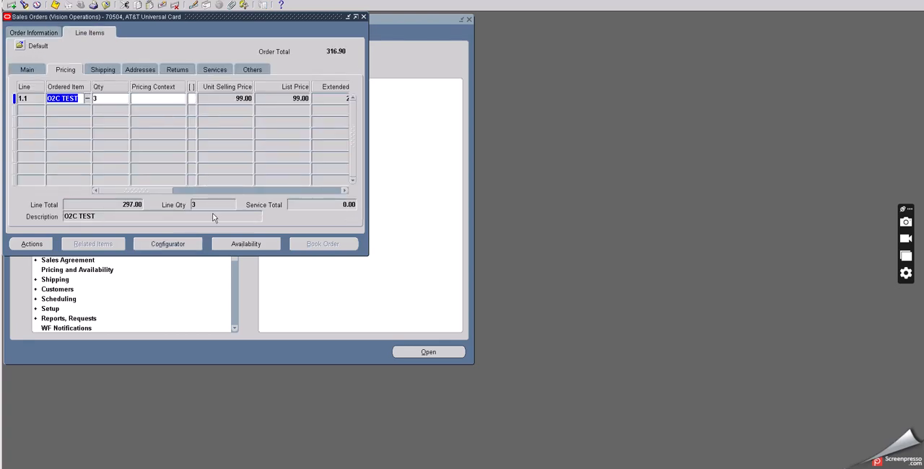
click(155, 191)
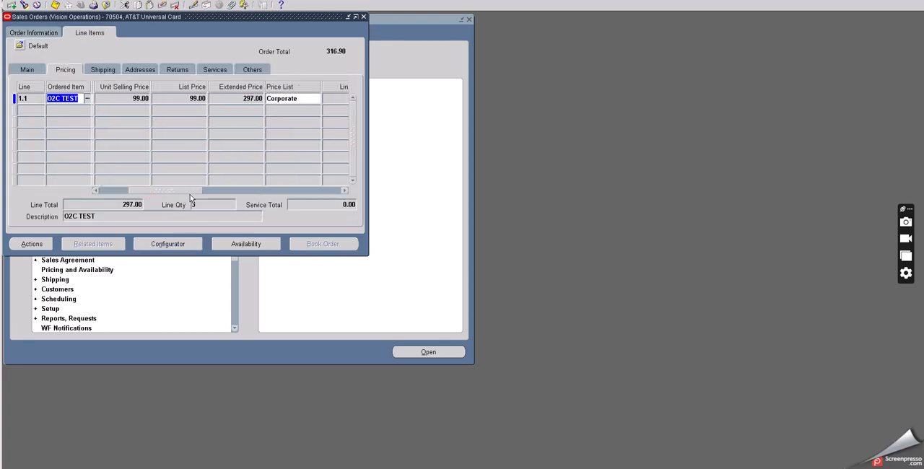
drag(216, 198, 81, 147)
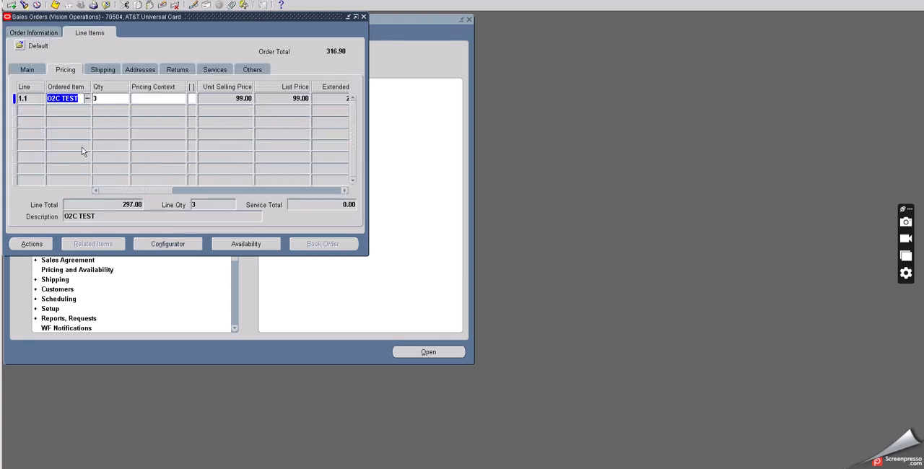
click(29, 70)
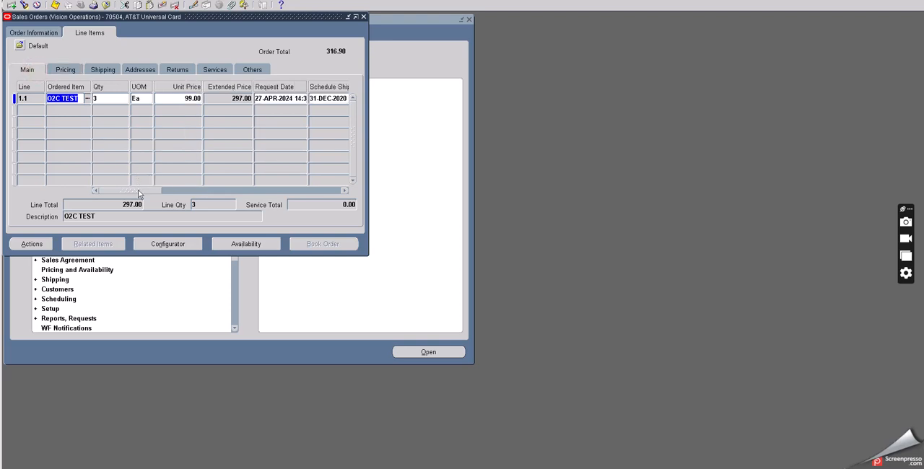
drag(138, 189, 203, 191)
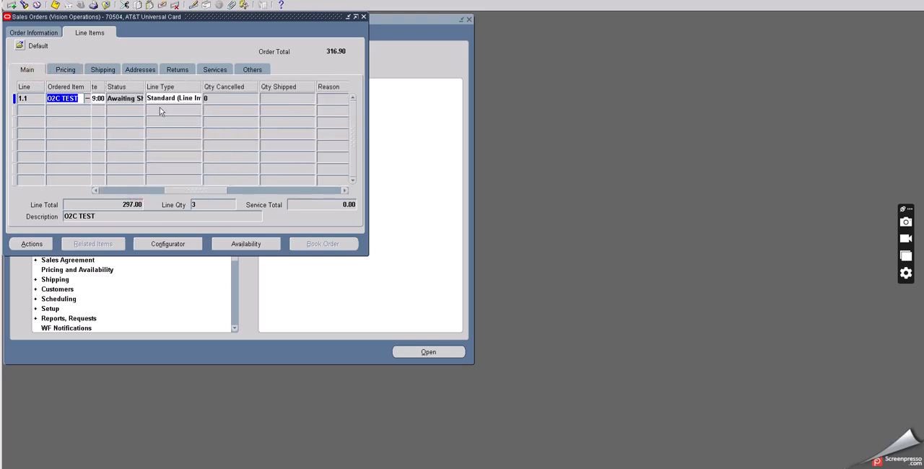
click(125, 98)
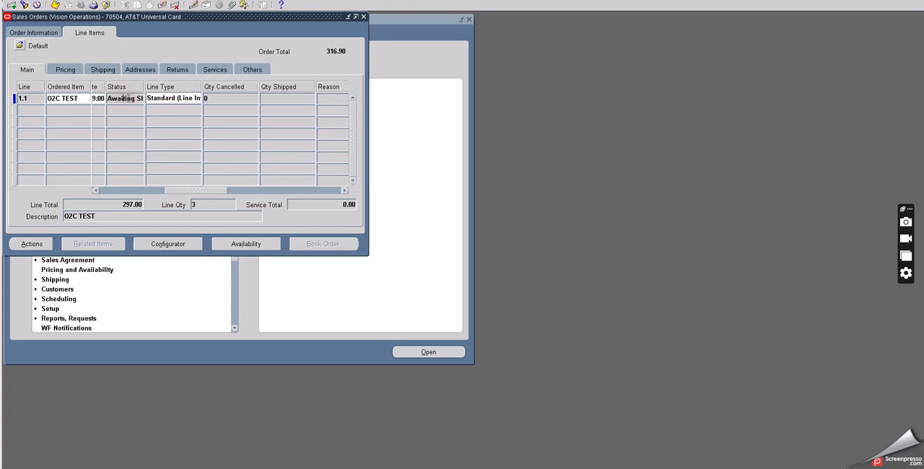
key(End)
Step: Switch to the RMA process notes, record the booked sales order's number there, and return to Oracle Applications
click(368, 468)
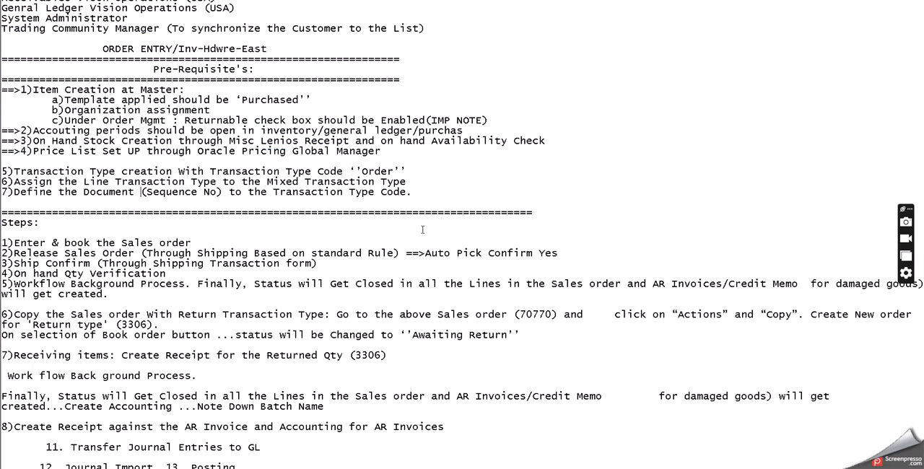
click(432, 314)
scroll(424, 256, up, 3)
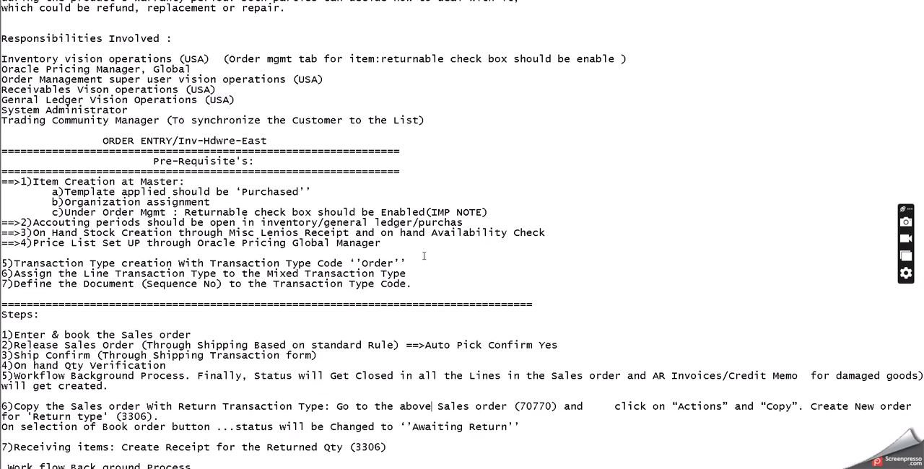
scroll(424, 256, down, 3)
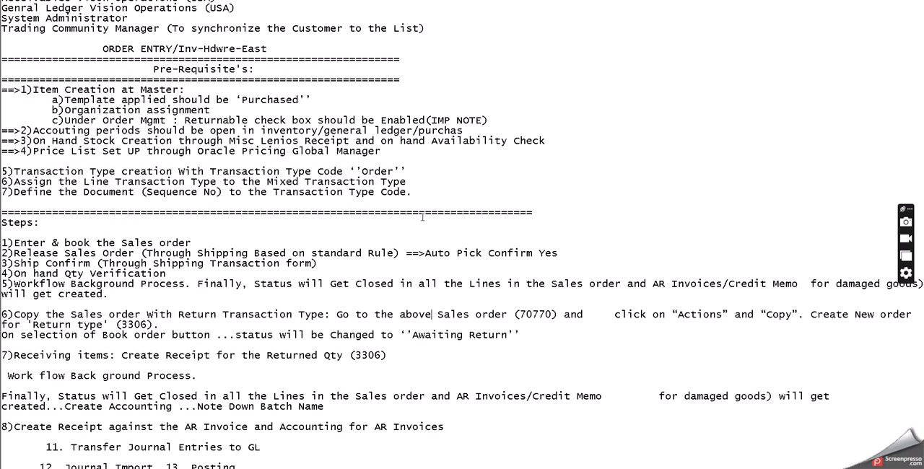
drag(412, 212, 455, 212)
text(70504/)
key(alt+Tab)
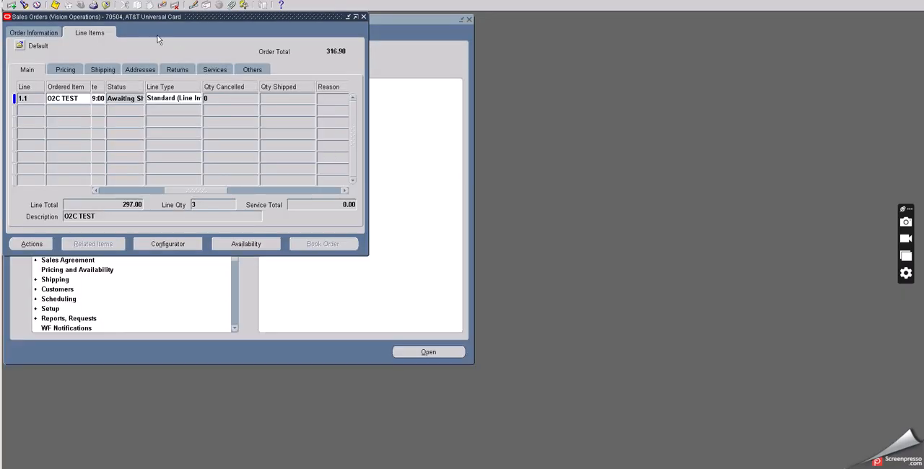
Step: Leave the sales order, and open the Release Sales Orders form among the Shipping functions
click(107, 6)
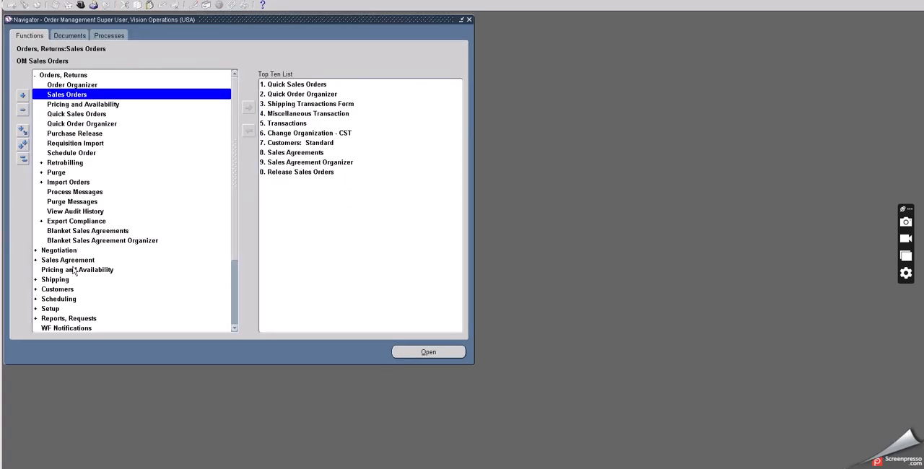
scroll(69, 249, down, 2)
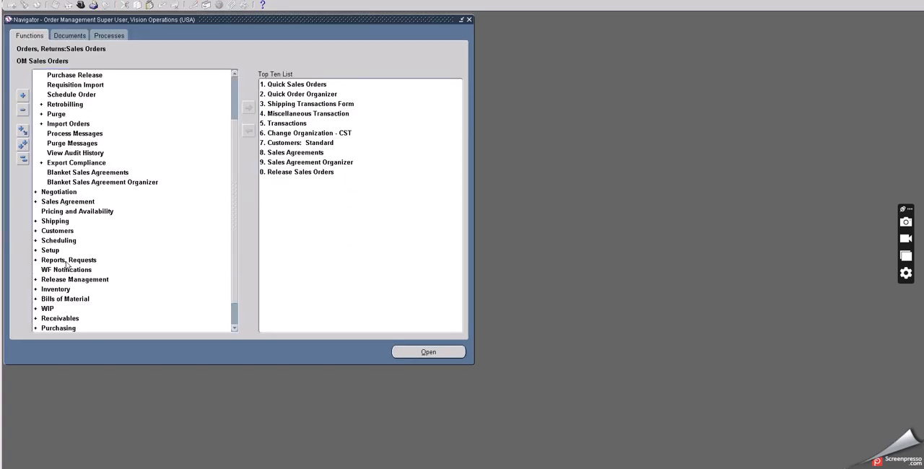
double_click(52, 221)
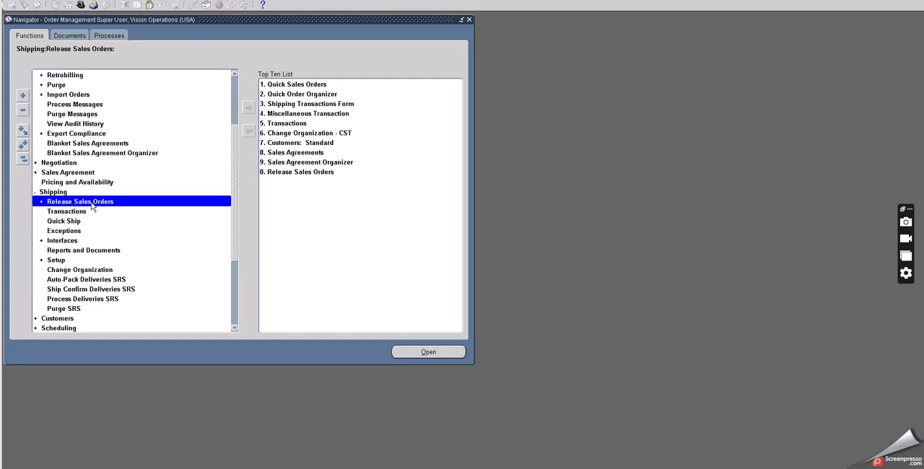
double_click(92, 207)
scroll(122, 228, down, 2)
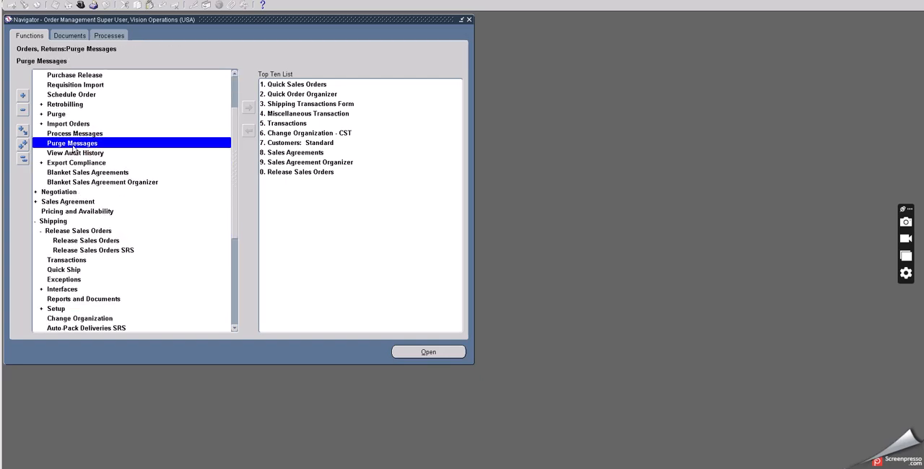
click(76, 242)
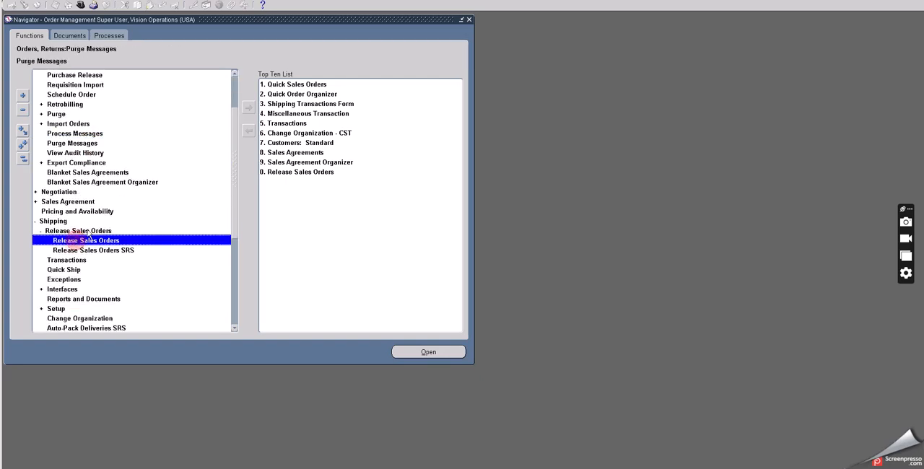
double_click(85, 239)
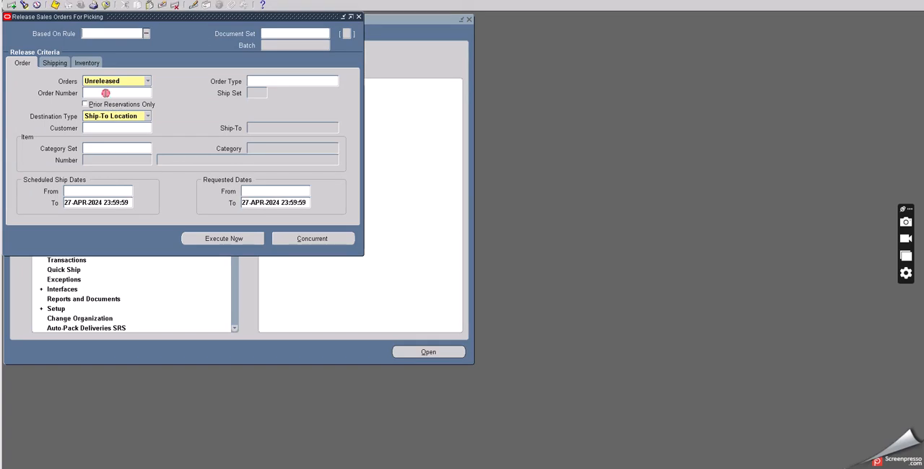
Step: Enter the booked sales order's number as the release criterion, and choose the All Pick Release document set
click(106, 92)
text(70504)
click(253, 91)
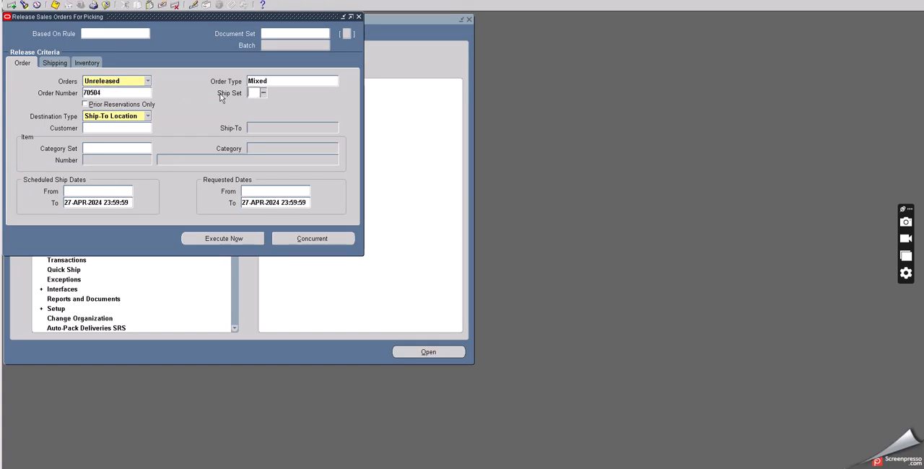
click(55, 64)
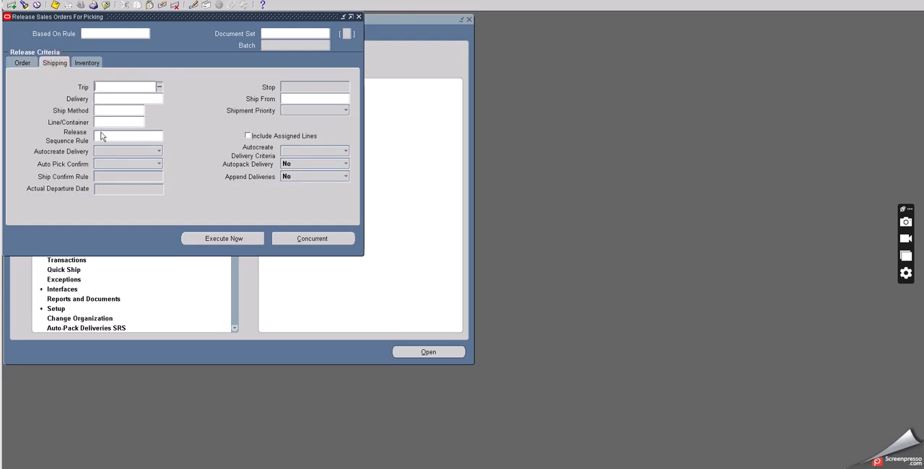
click(277, 32)
text(all)
key(Tab)
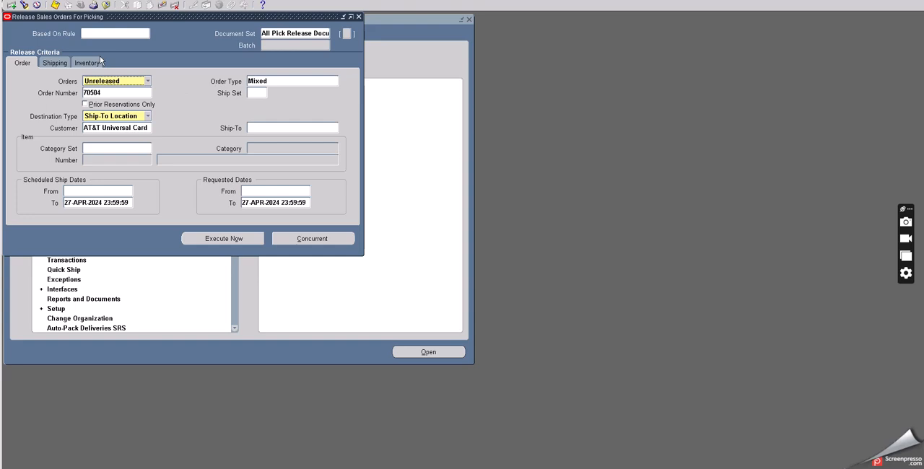
Step: Set the shipping criteria to the All Standard Orders release sequence rule and the M1- Seattle Mfg ship-from location
click(48, 64)
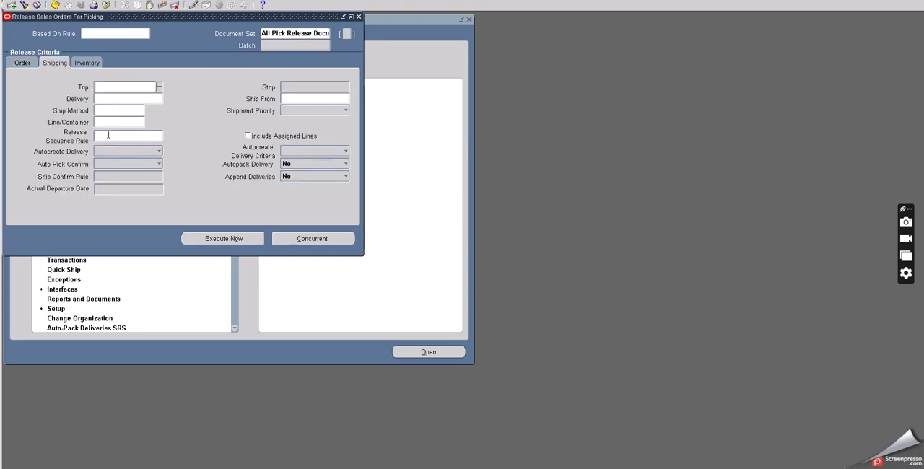
click(108, 136)
text(all)
key(Tab)
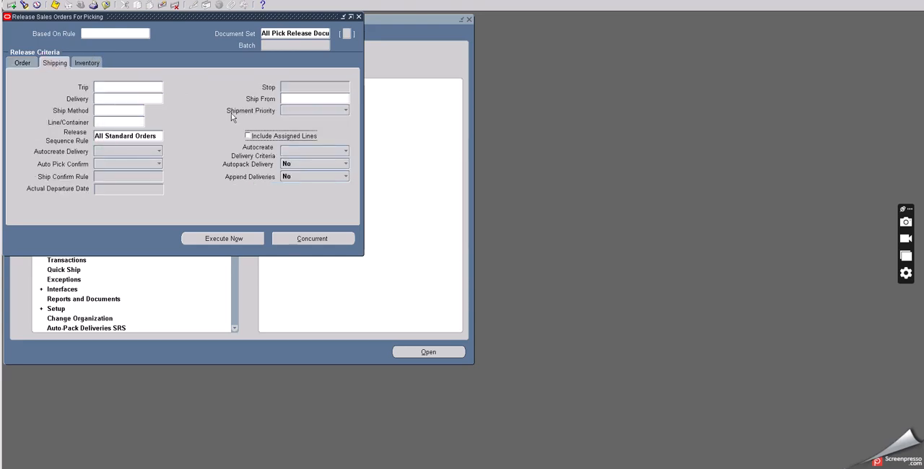
click(292, 98)
click(345, 98)
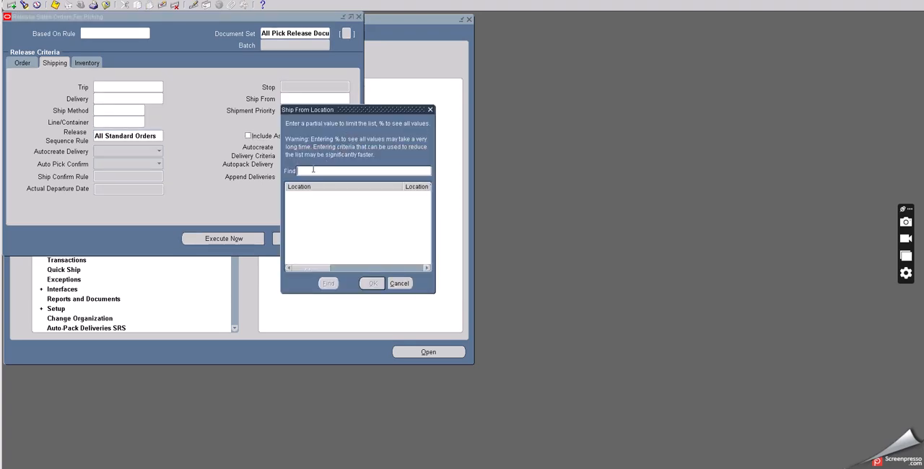
click(328, 282)
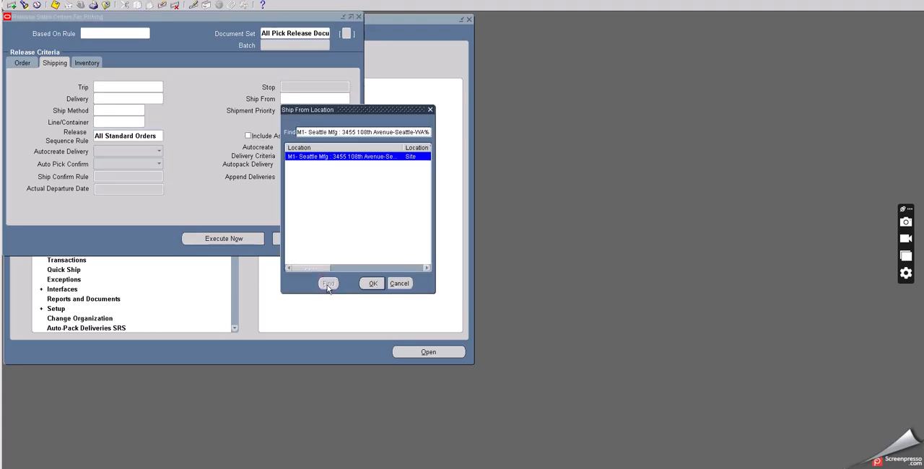
click(372, 283)
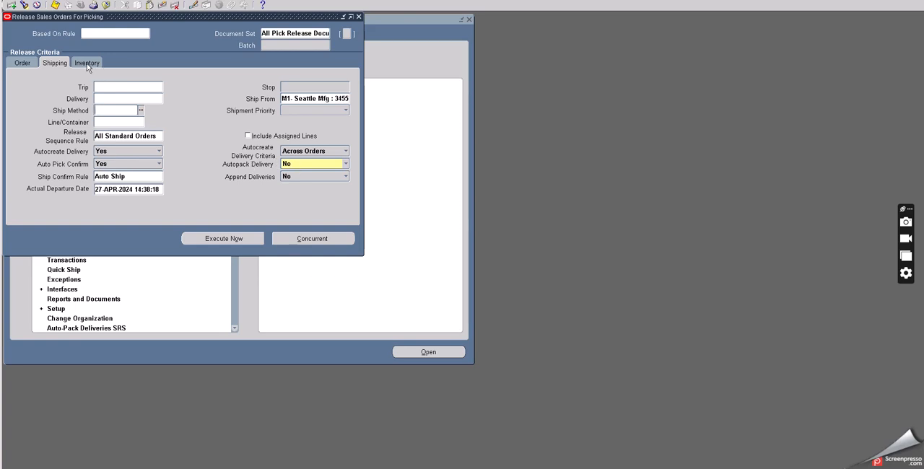
click(133, 174)
Step: Check the inventory release criteria, run the pick release immediately, and acknowledge its completion
click(92, 63)
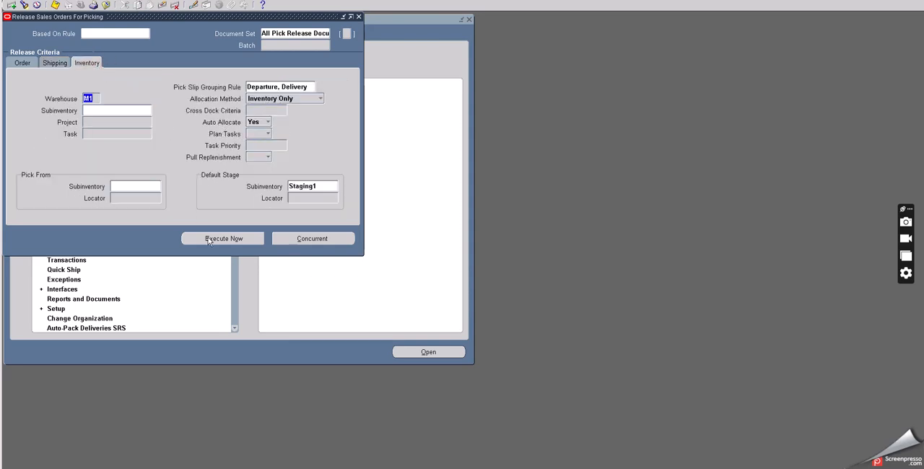
click(248, 239)
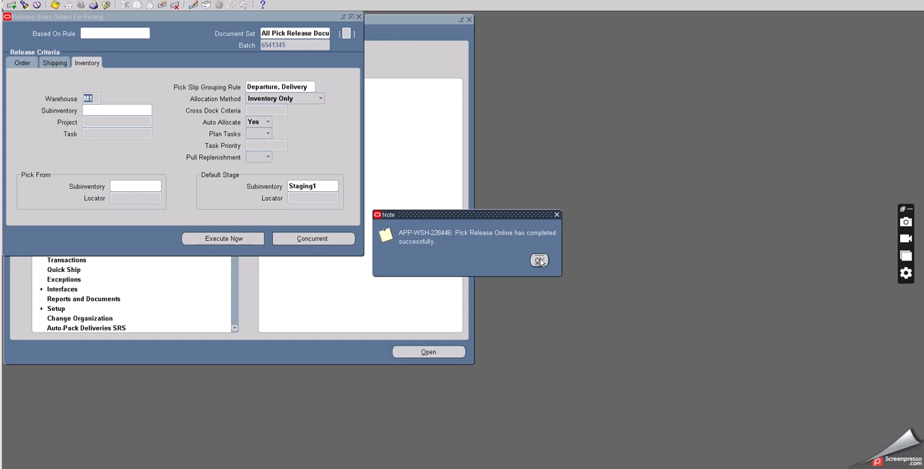
key(Return)
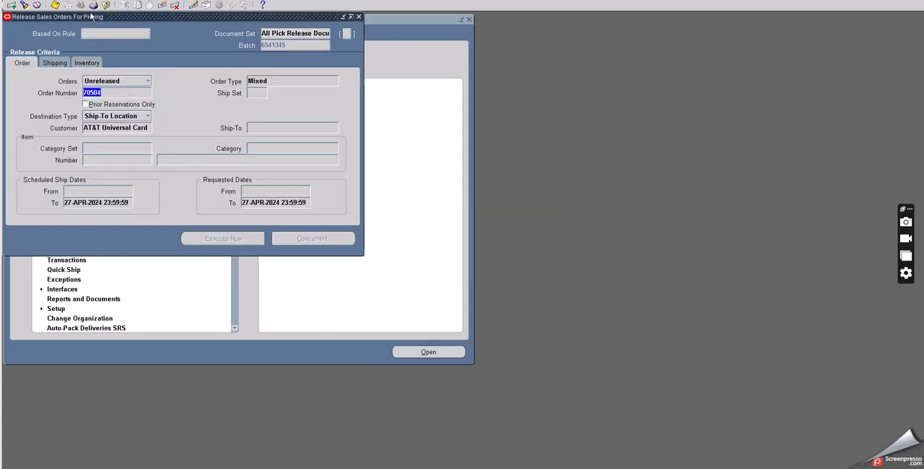
Step: List all concurrent requests to check those submitted by the pick release, compare the release batch, and return to the Navigator
click(43, 3)
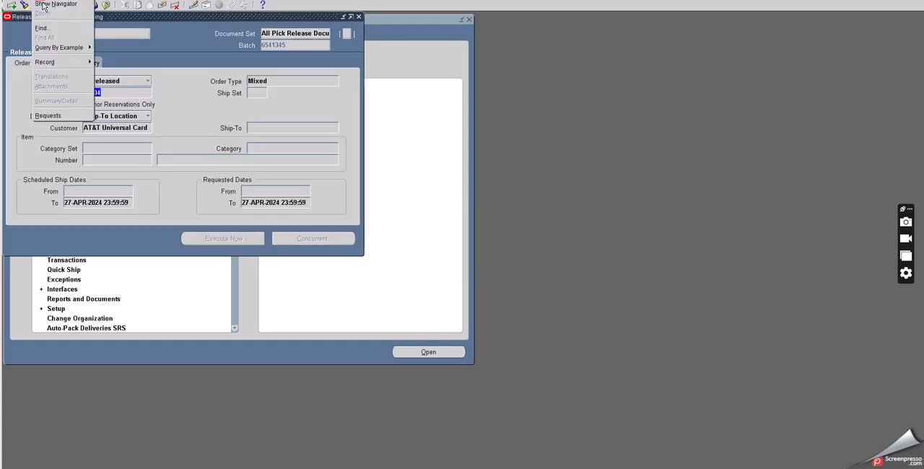
click(49, 116)
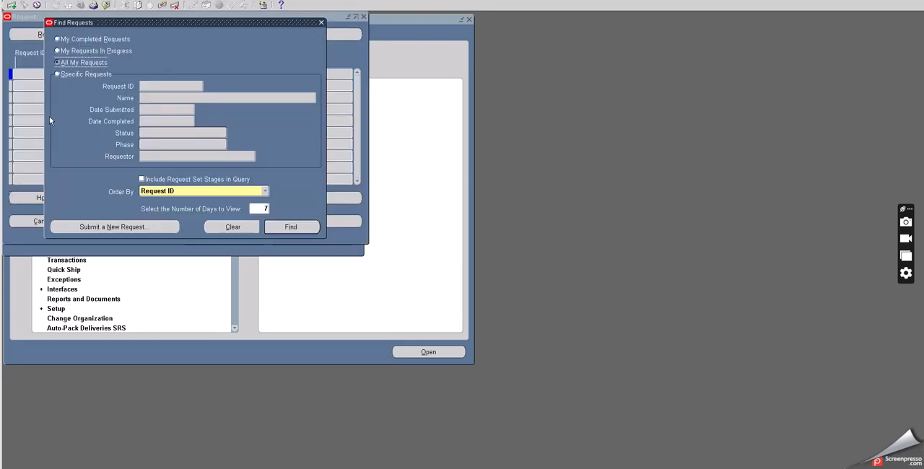
click(289, 227)
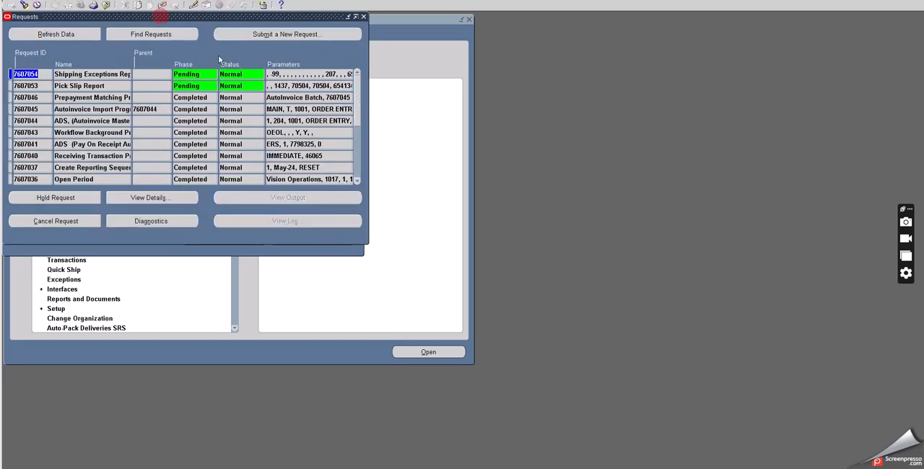
drag(162, 18, 265, 90)
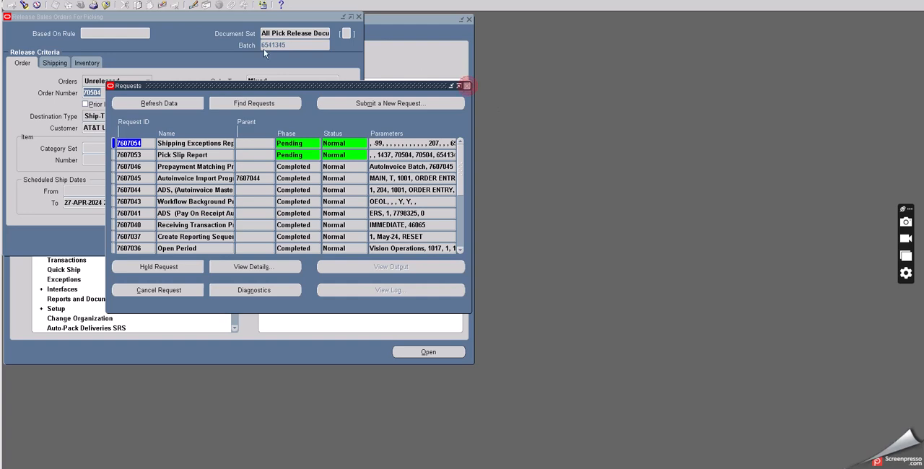
click(466, 86)
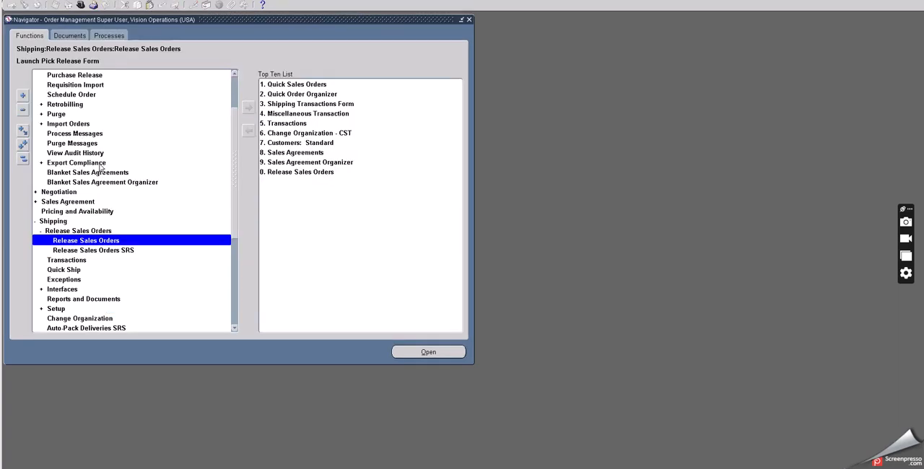
Step: Open the Shipping Transactions form and find the delivery lines of the released sales order by its order number
double_click(69, 259)
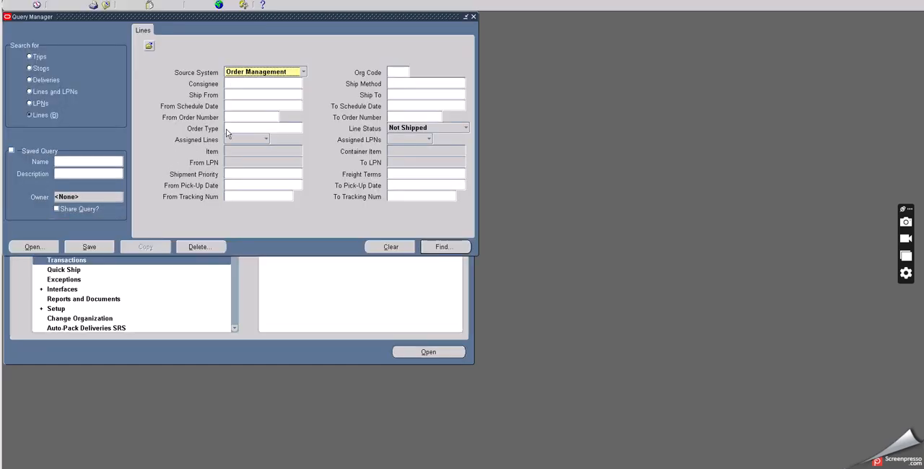
click(233, 116)
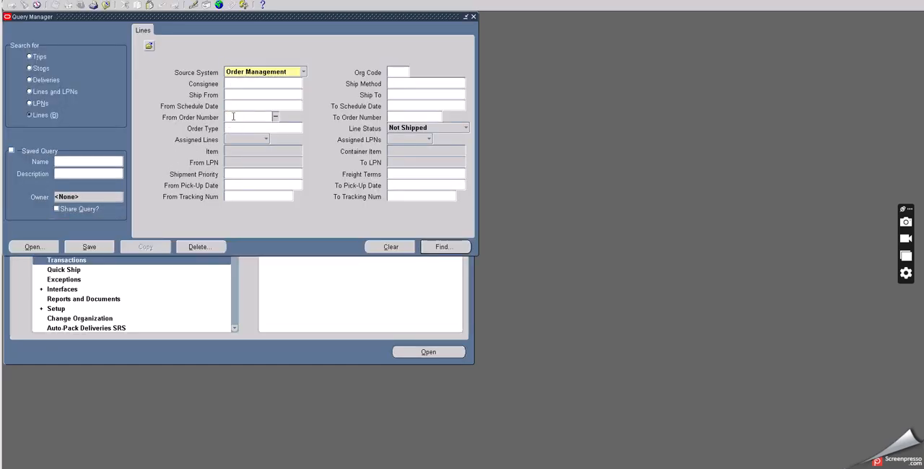
text(70504)
key(Tab)
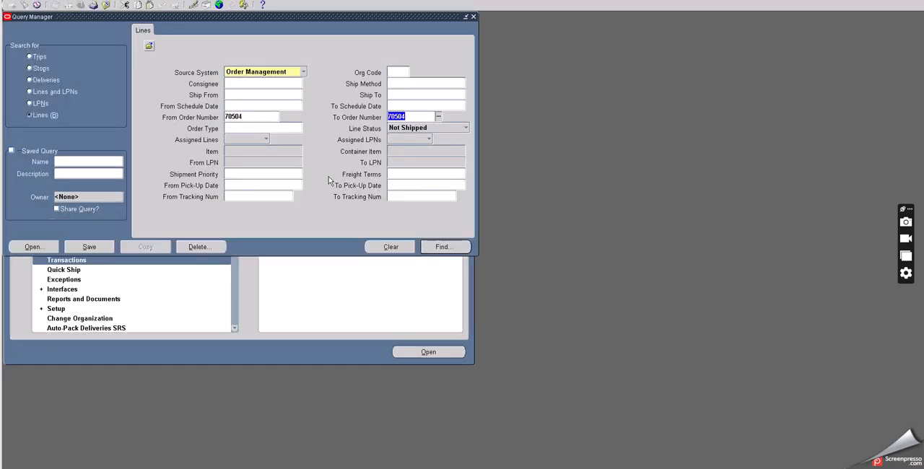
click(437, 246)
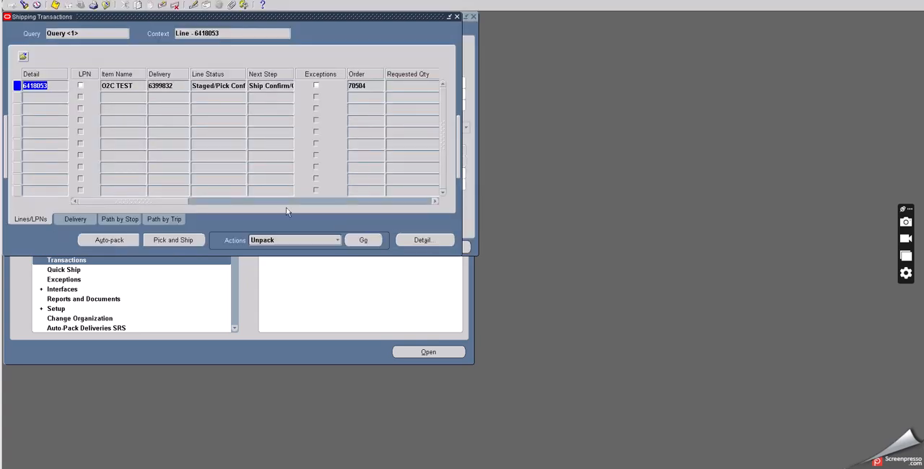
Step: Record the O2C TEST line's delivery number after the order number in the RMA notes, add a slash, and return to Oracle Applications
click(173, 86)
key(ctrl+c)
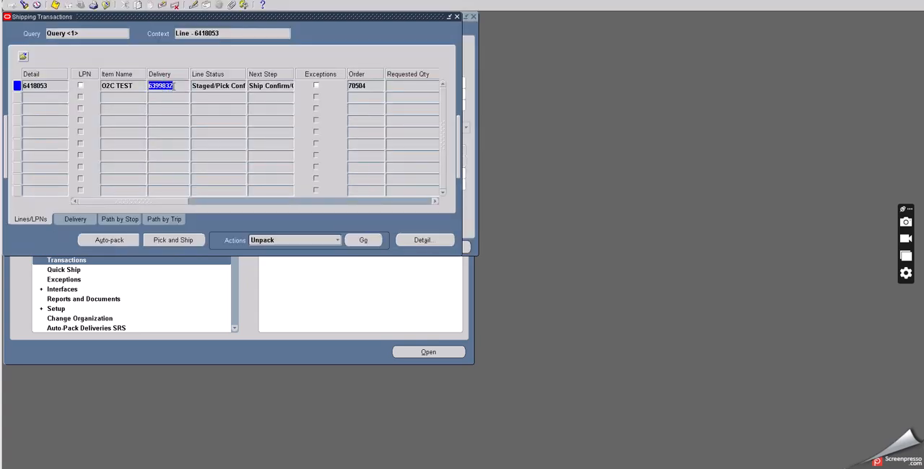
key(alt+Tab)
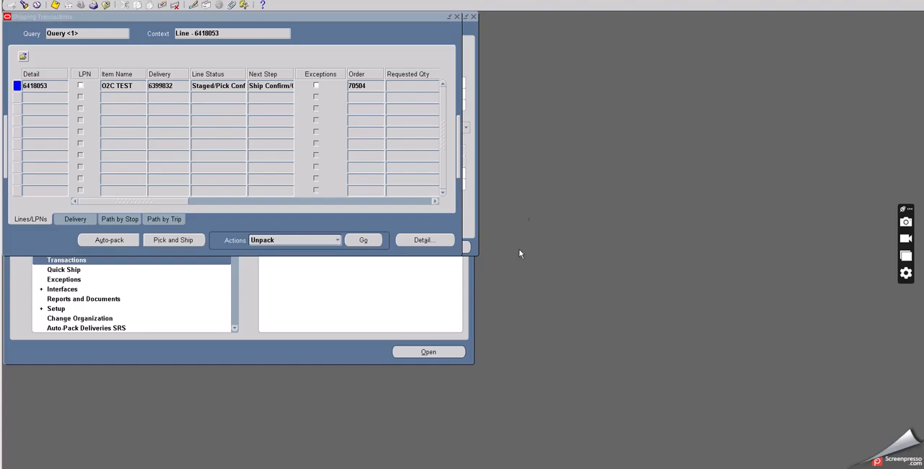
key(ctrl+v)
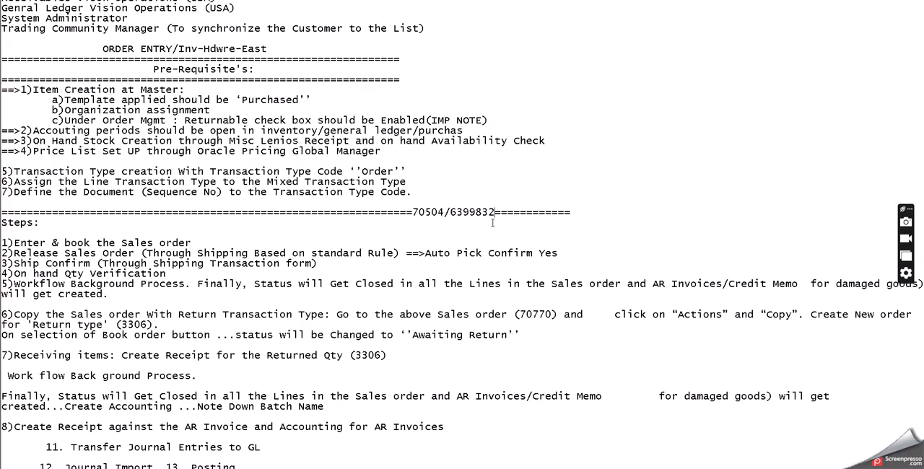
text(/)
key(alt+Tab)
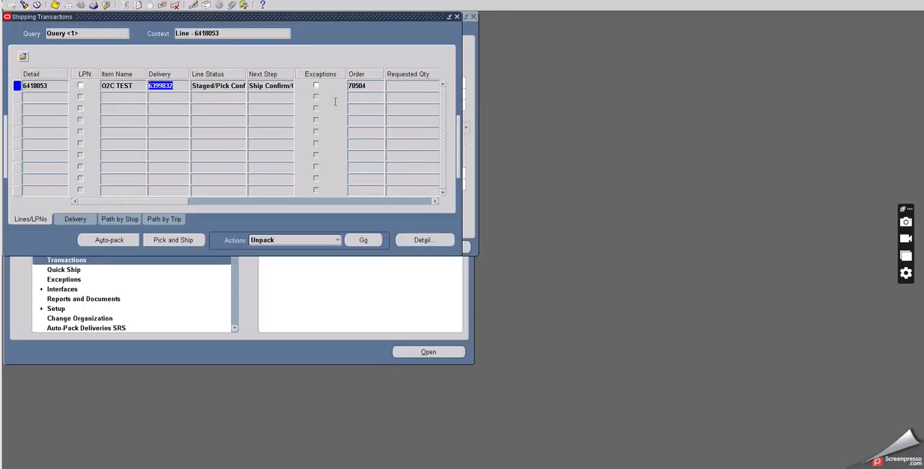
Step: Record the line's move order number after the delivery number in the RMA notes, and return to Oracle Applications
drag(175, 202, 399, 208)
double_click(336, 85)
key(ctrl+c)
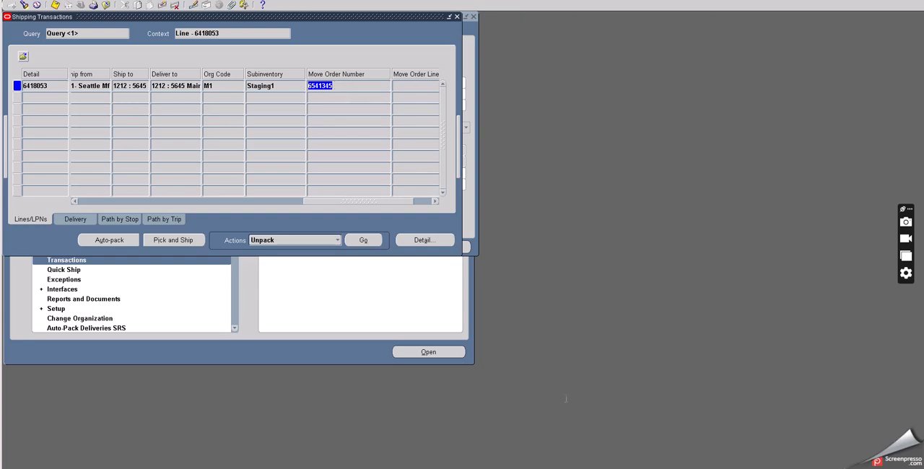
key(alt+Tab)
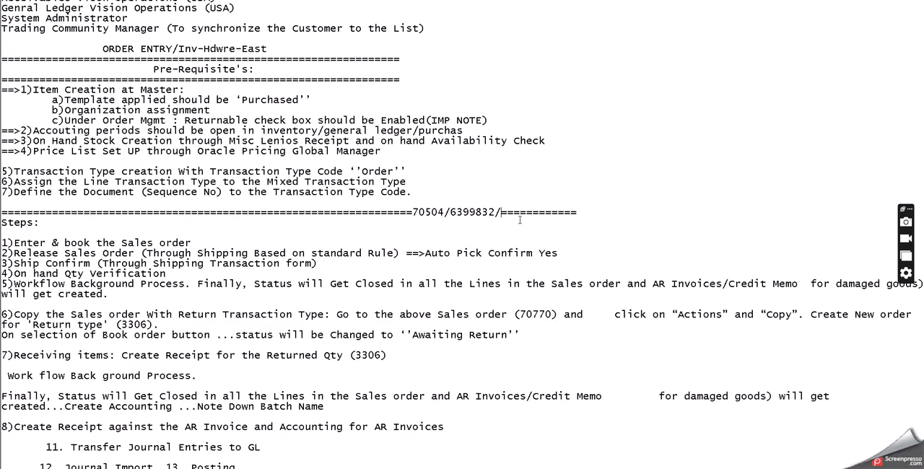
key(ctrl+v)
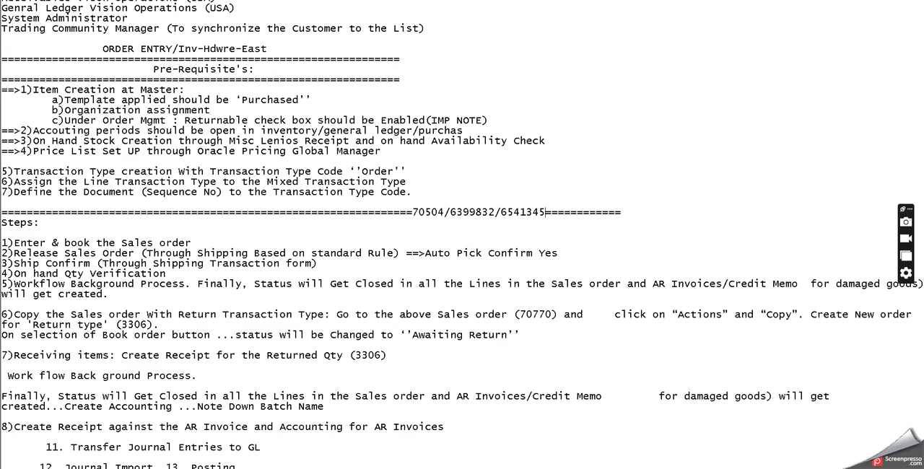
key(alt+Tab)
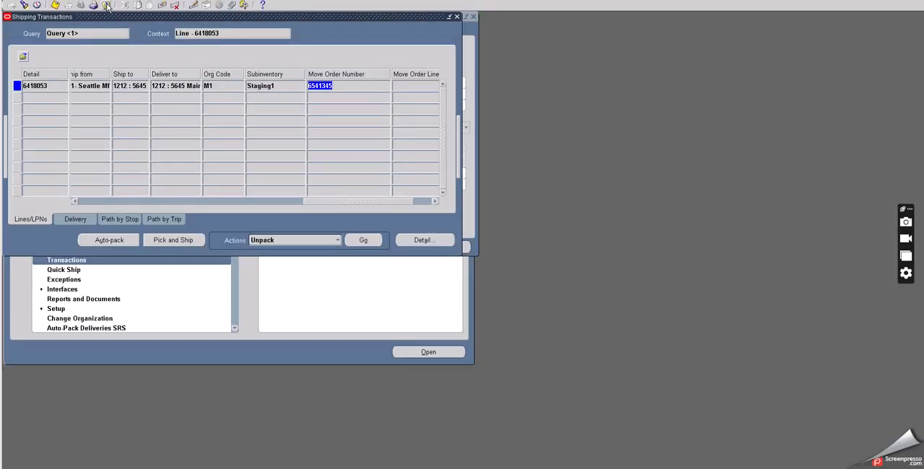
Step: Review the order's delivery record, compare it with the O2C TEST line's status and next step, and close Shipping Transactions
click(93, 218)
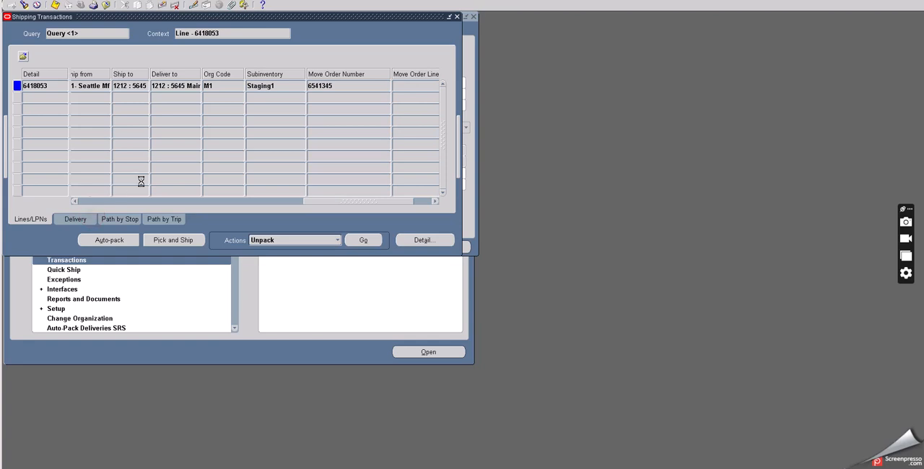
click(37, 216)
drag(328, 206, 100, 201)
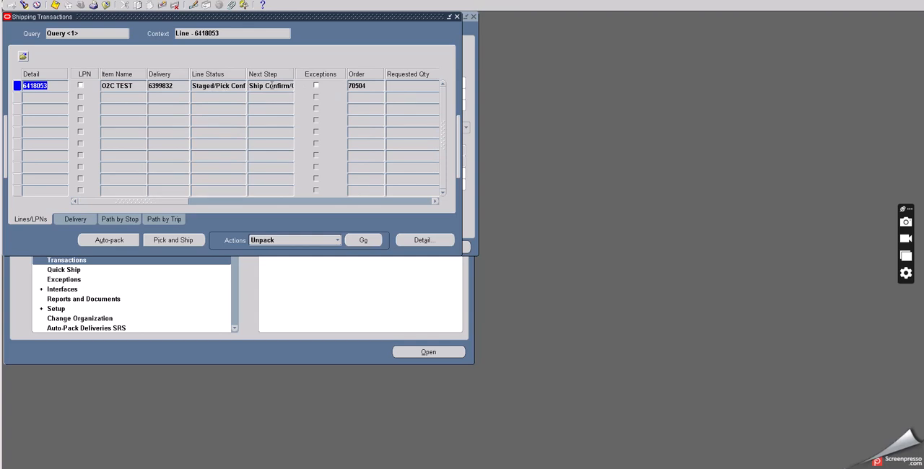
click(106, 5)
Step: Open the Sales Orders form and query the order by the order number copied from the RMA notes
scroll(140, 139, up, 2)
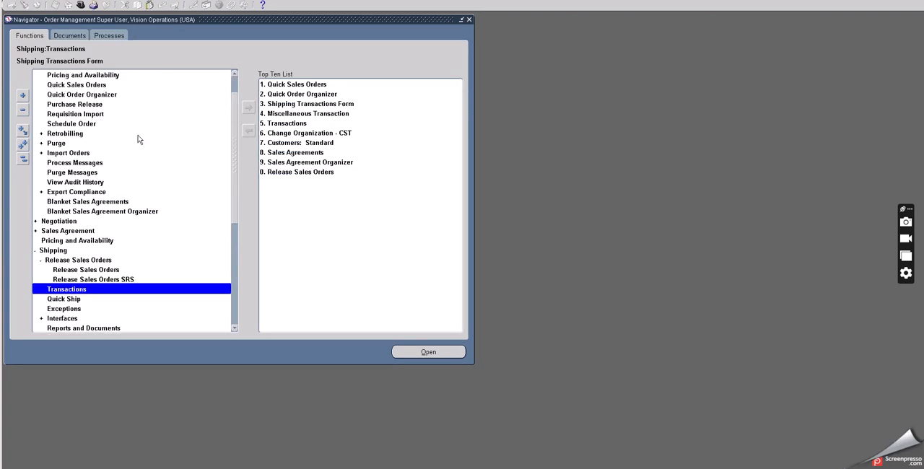
click(81, 96)
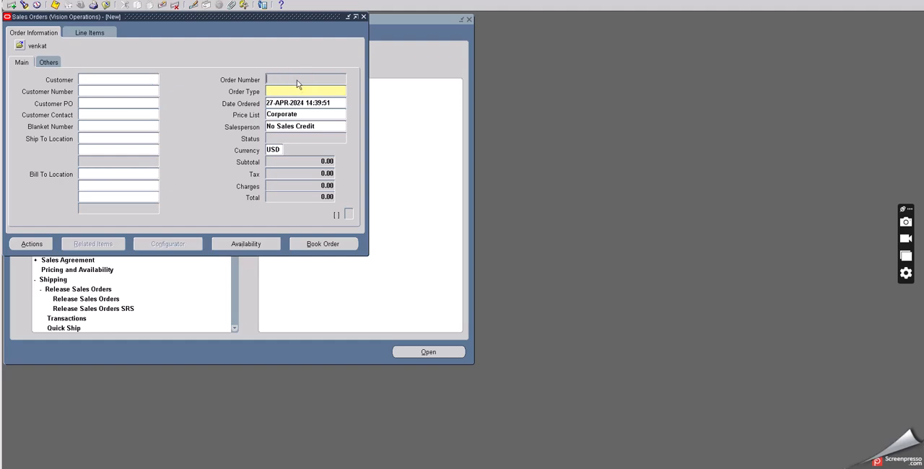
key(F11)
text(6541345)
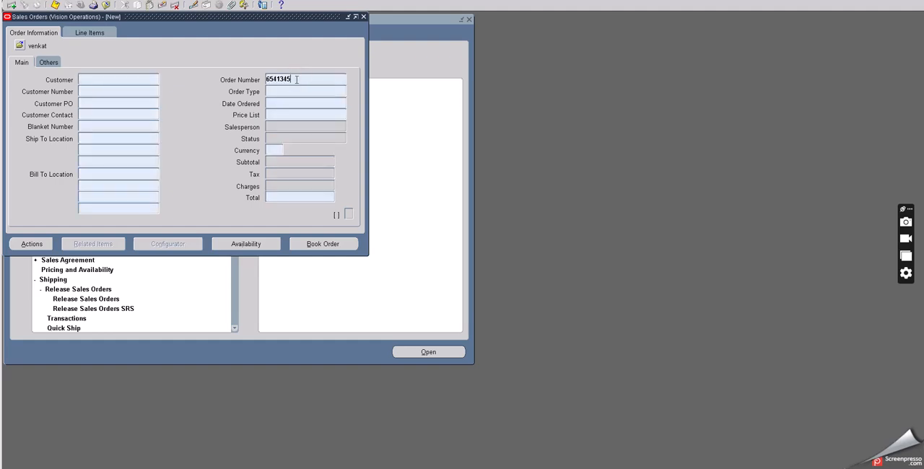
double_click(295, 79)
key(alt+Tab)
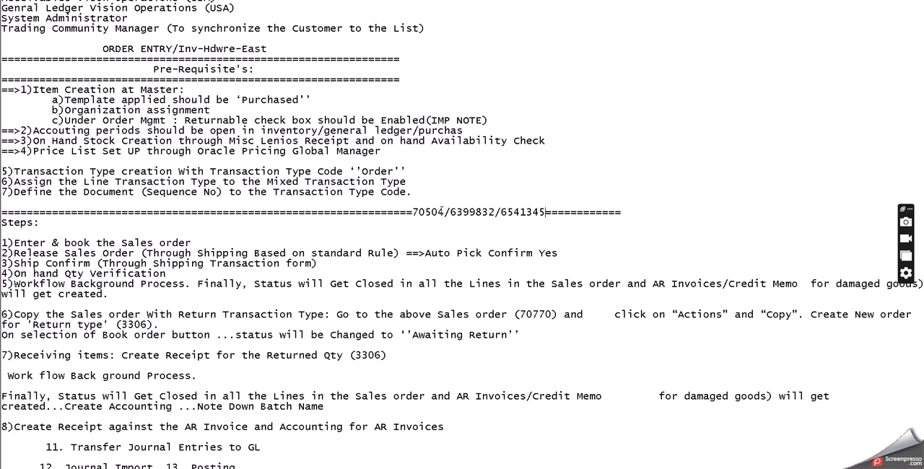
drag(445, 211, 412, 210)
key(ctrl+c)
key(alt+Tab)
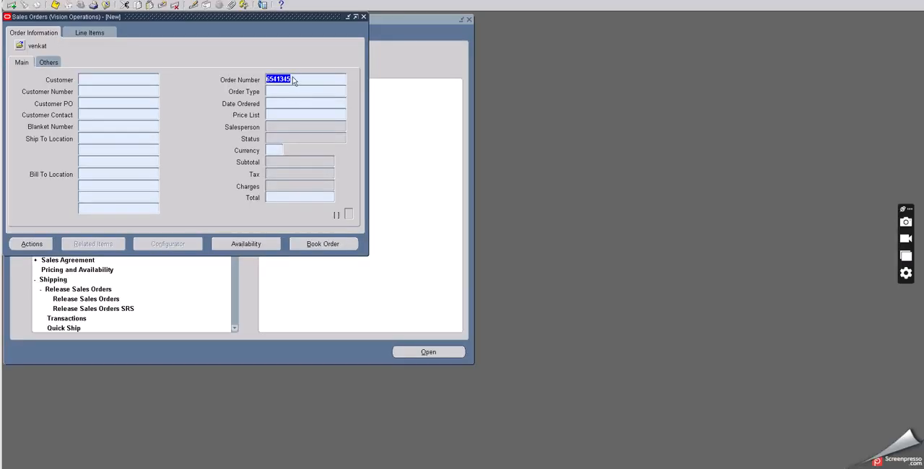
key(ctrl+v)
key(ctrl+F11)
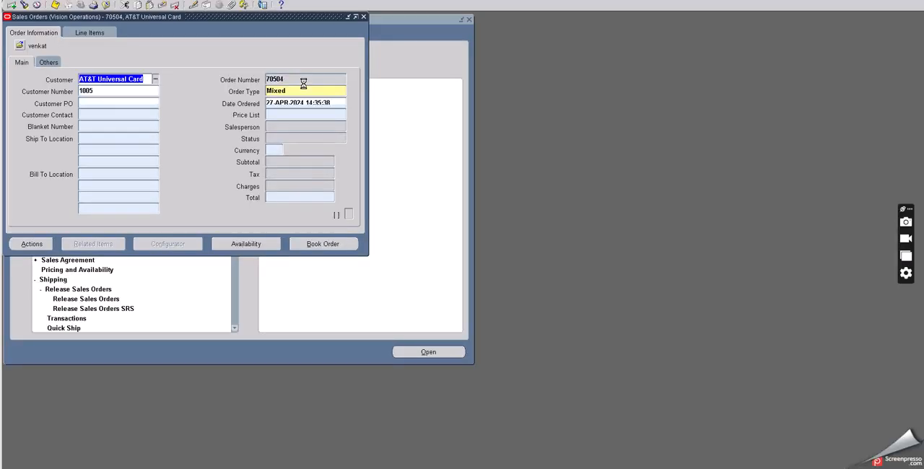
Step: Check the sales order's other header details and the O2C TEST line's status, and close the order
click(48, 62)
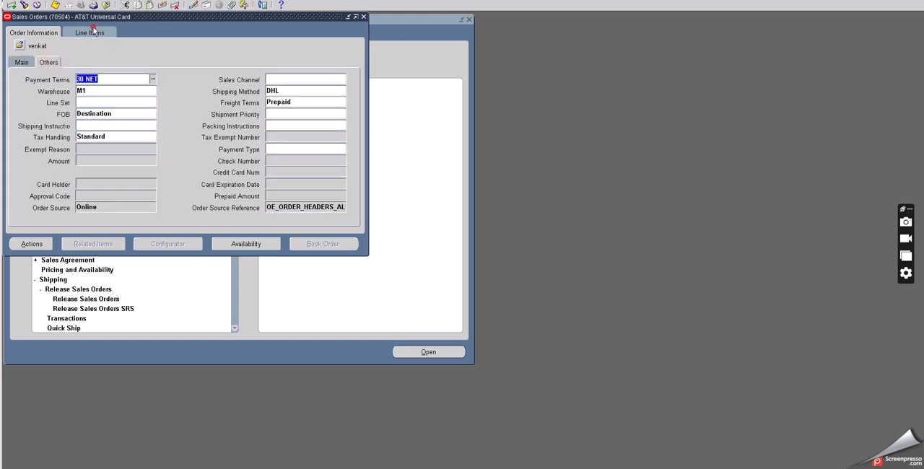
click(89, 32)
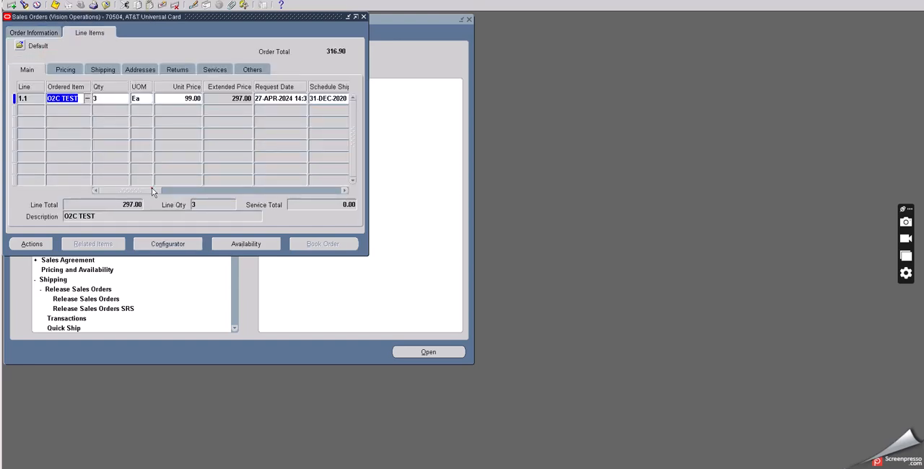
drag(152, 190, 196, 190)
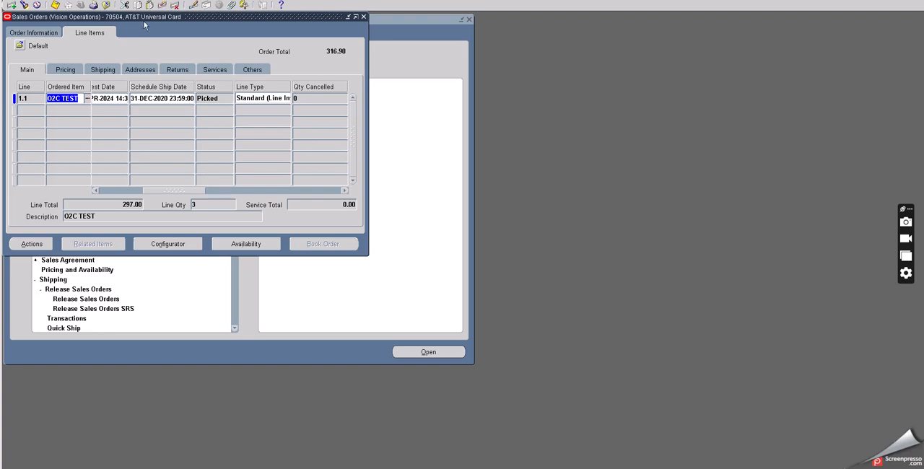
click(107, 5)
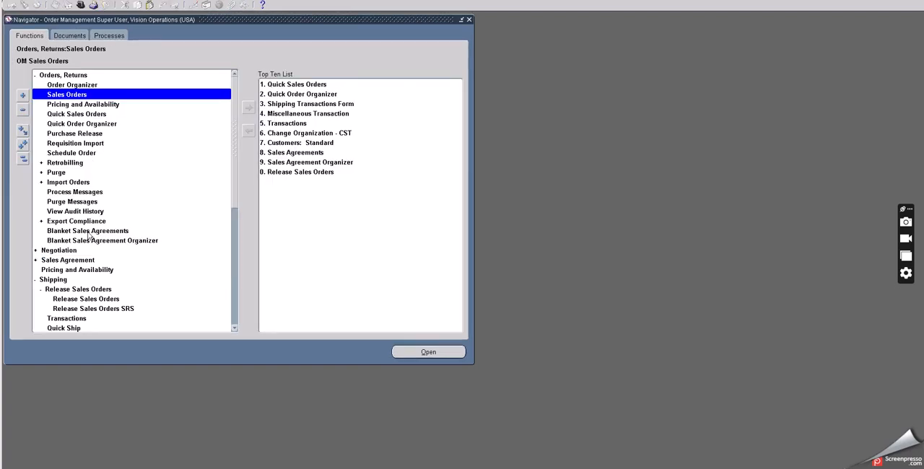
Step: Open the Shipping Transactions form and find the order's unshipped lines using its order number as both range limits
scroll(86, 258, down, 2)
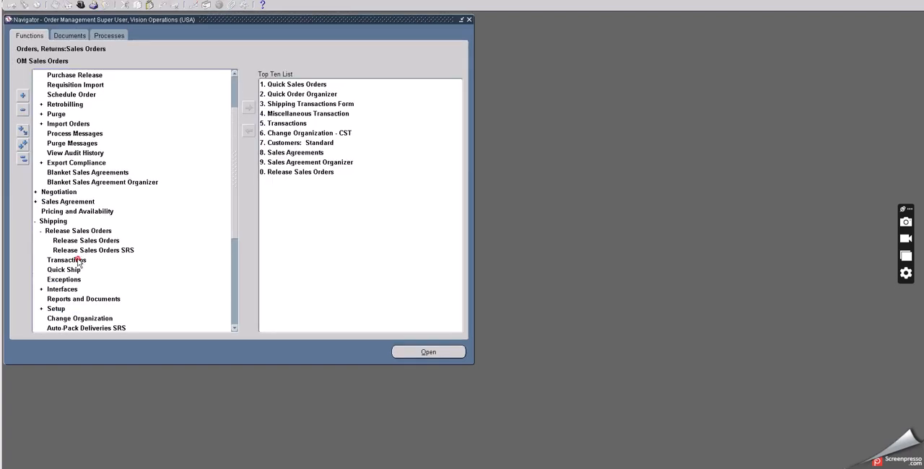
double_click(80, 260)
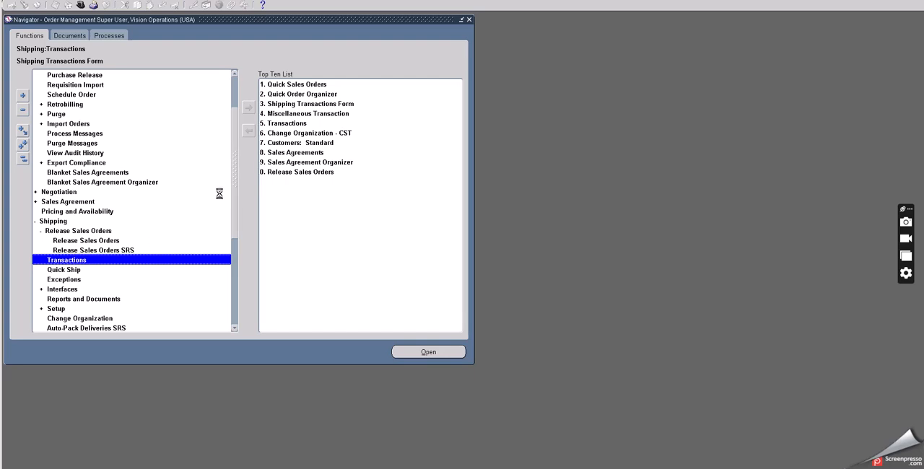
click(231, 116)
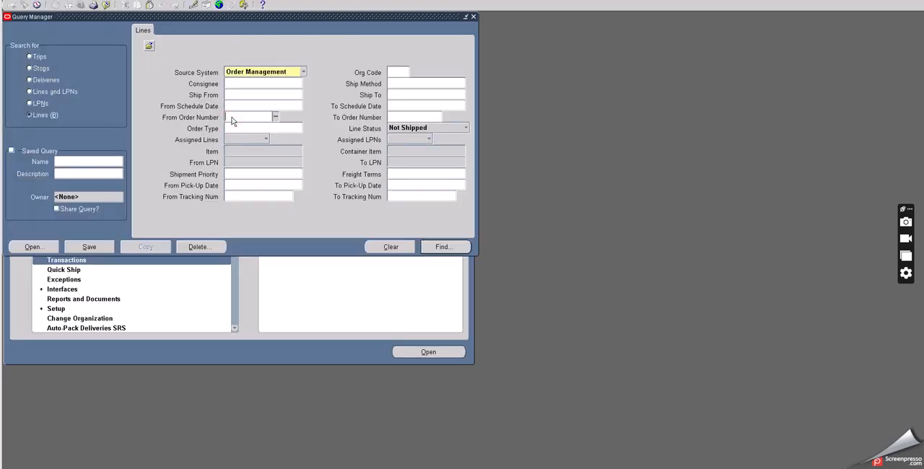
text(70504)
key(Tab)
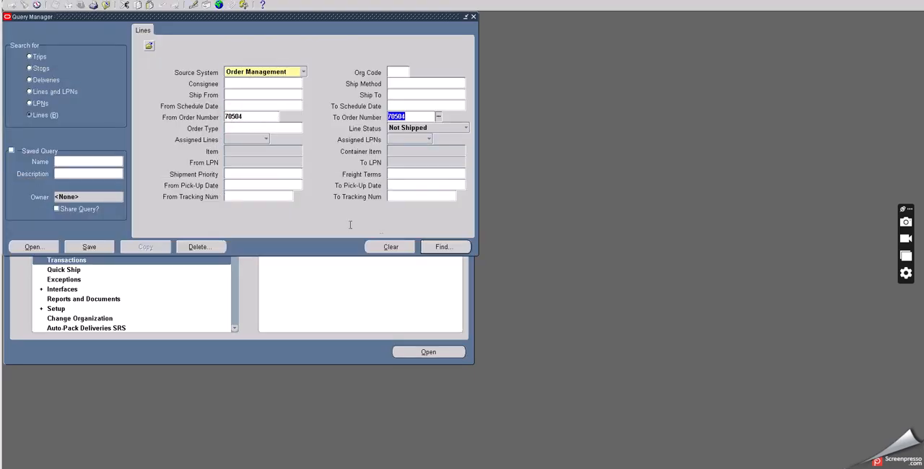
click(427, 247)
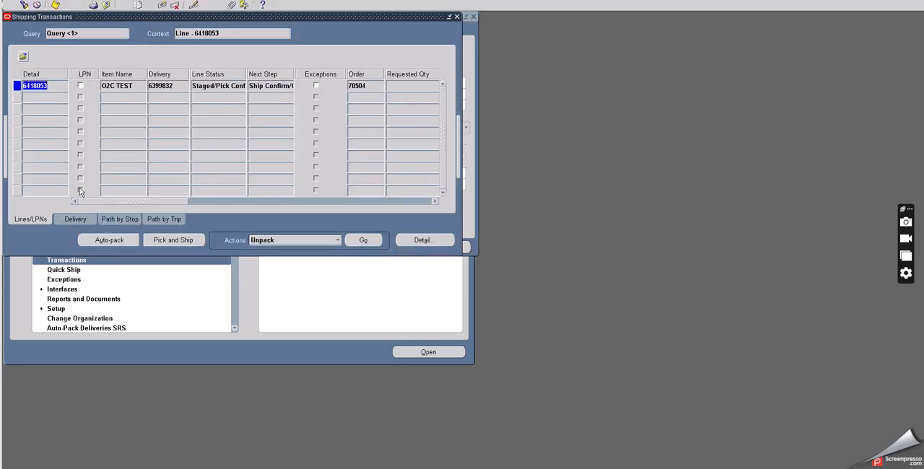
Step: Check the O2C TEST line's status, then ship confirm its delivery with the Auto Ship rule, entered quantities and DHL ship method
click(74, 218)
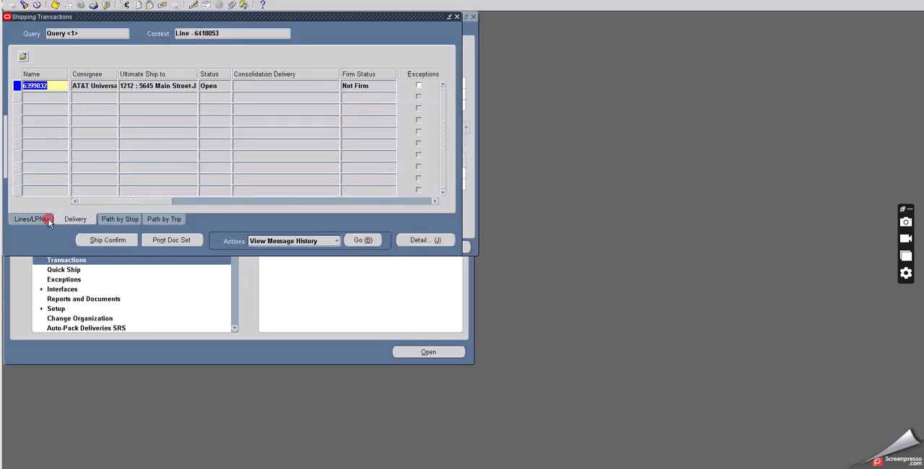
click(48, 220)
click(220, 87)
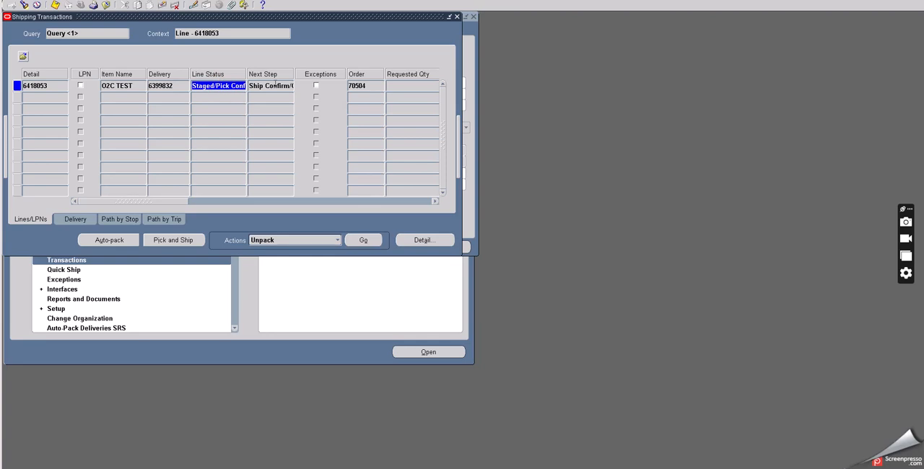
click(77, 220)
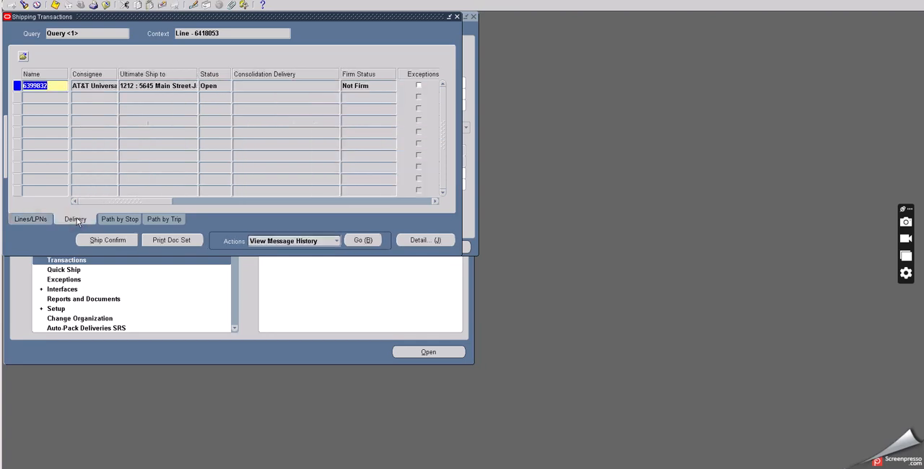
click(127, 240)
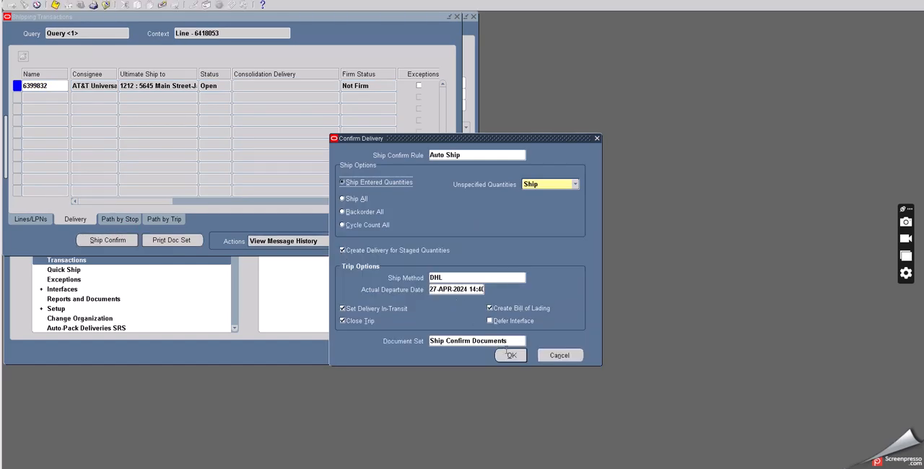
click(509, 356)
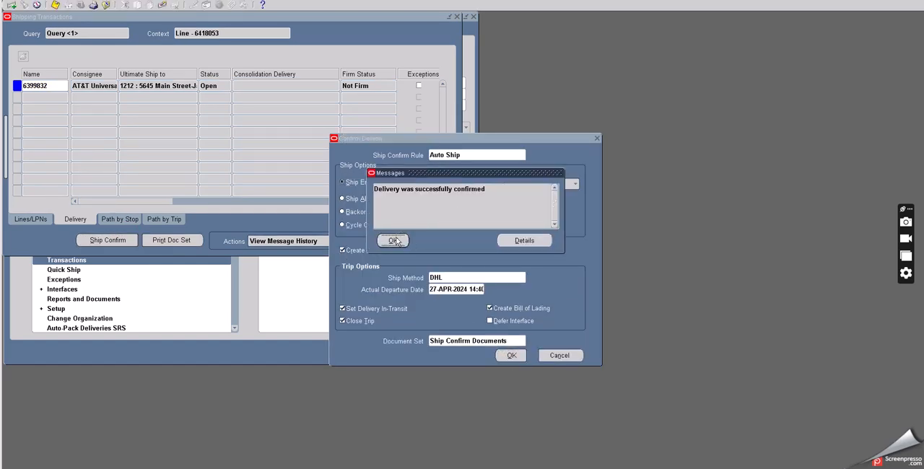
click(393, 241)
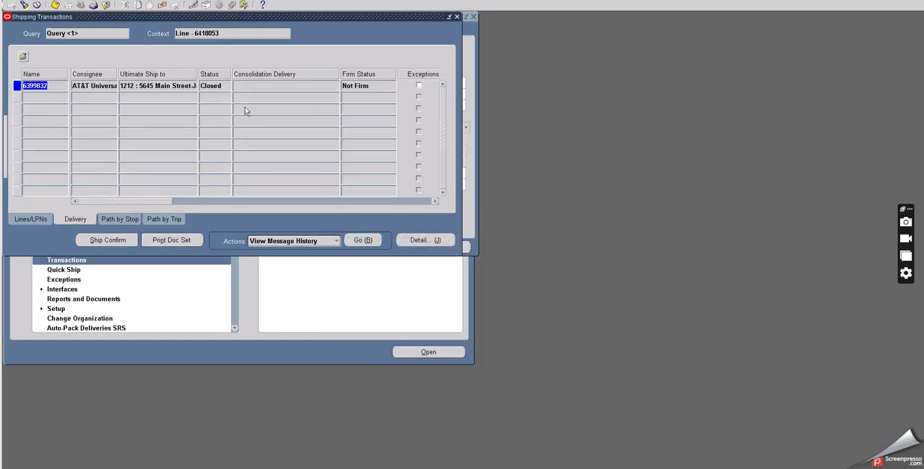
Step: List all concurrent requests and check the Commercial Invoice, Packing Slip Report and Bill of Lading requests
click(60, 0)
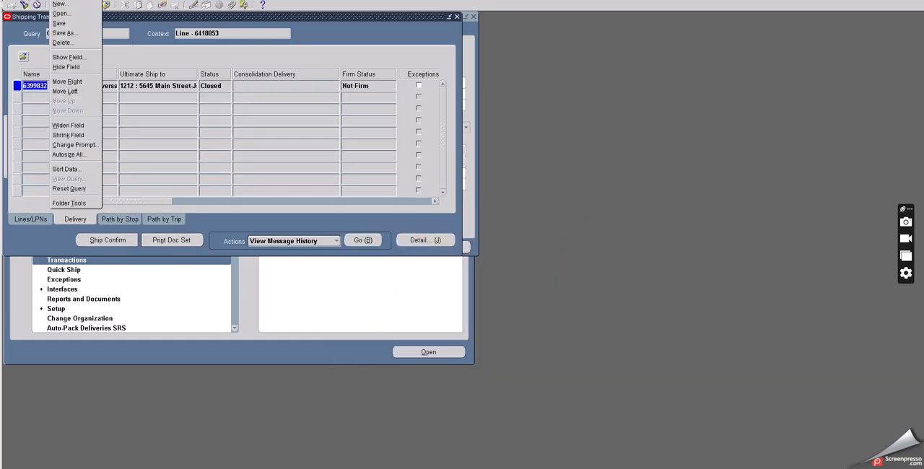
mouse_move(46, 0)
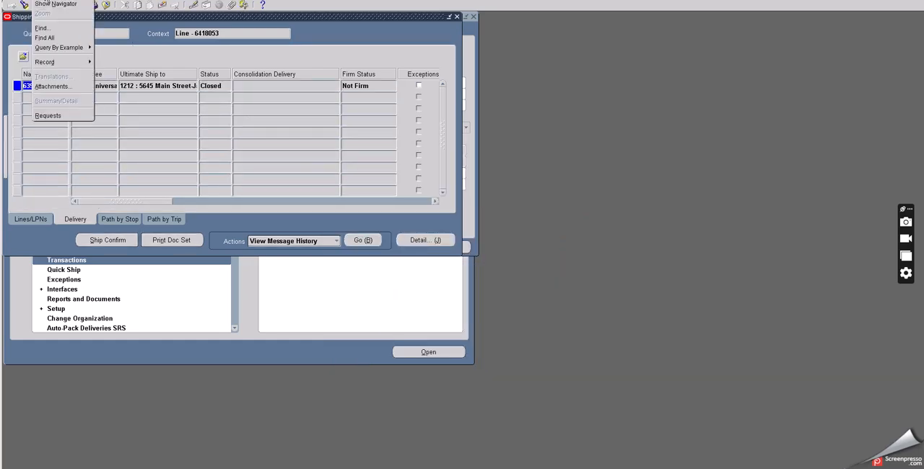
click(48, 115)
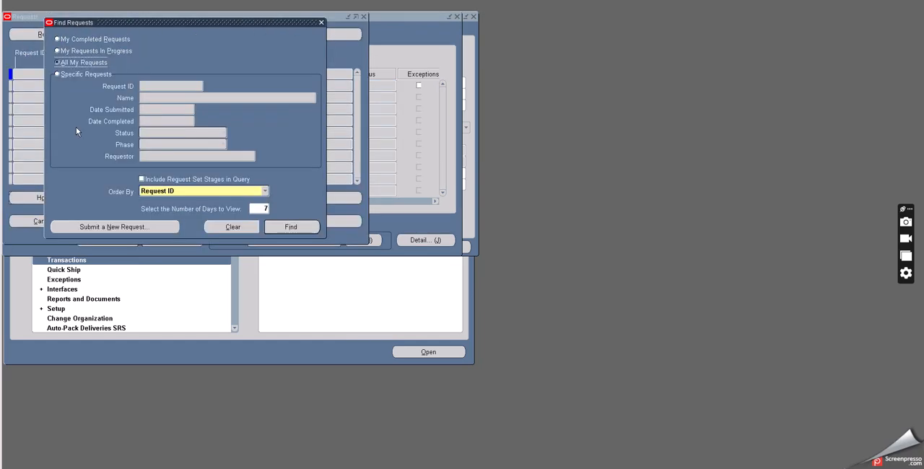
click(289, 228)
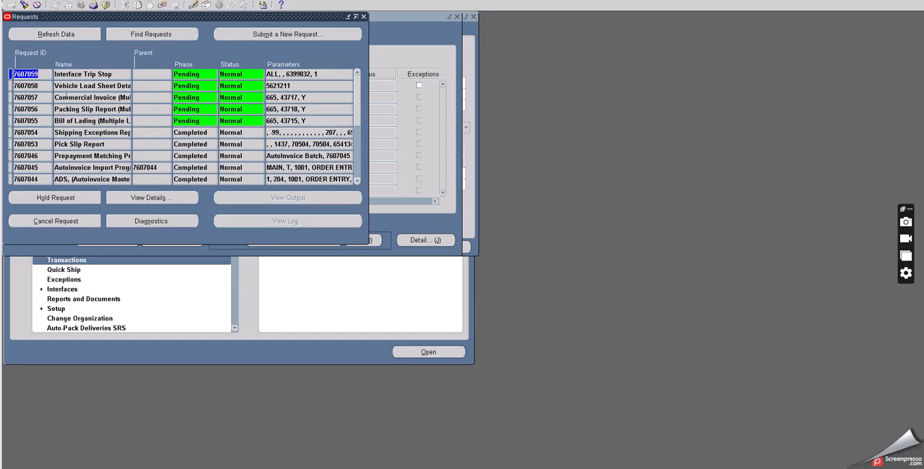
click(67, 97)
click(80, 109)
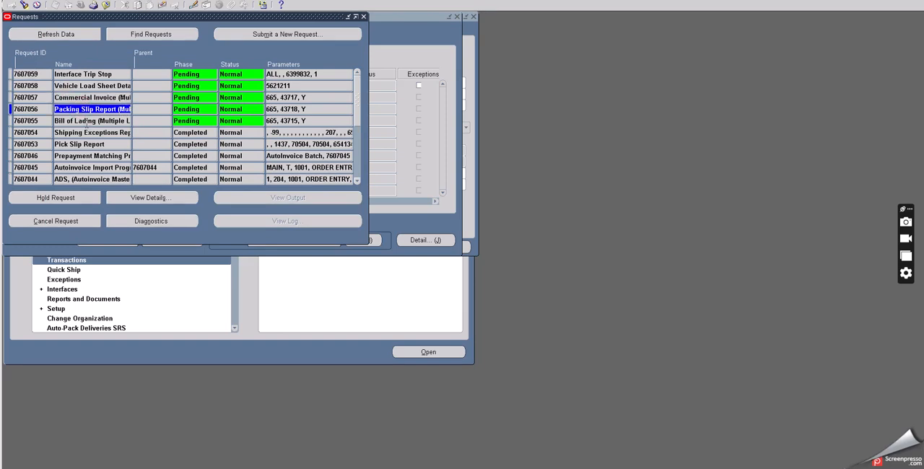
click(86, 121)
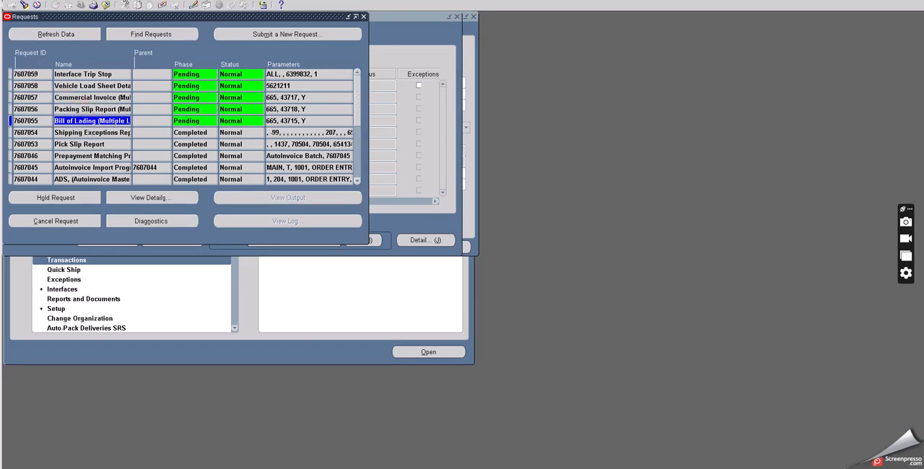
Step: Move the Requests and Shipping Transactions windows aside and open the Sales Orders form from the Navigator
drag(120, 20, 271, 65)
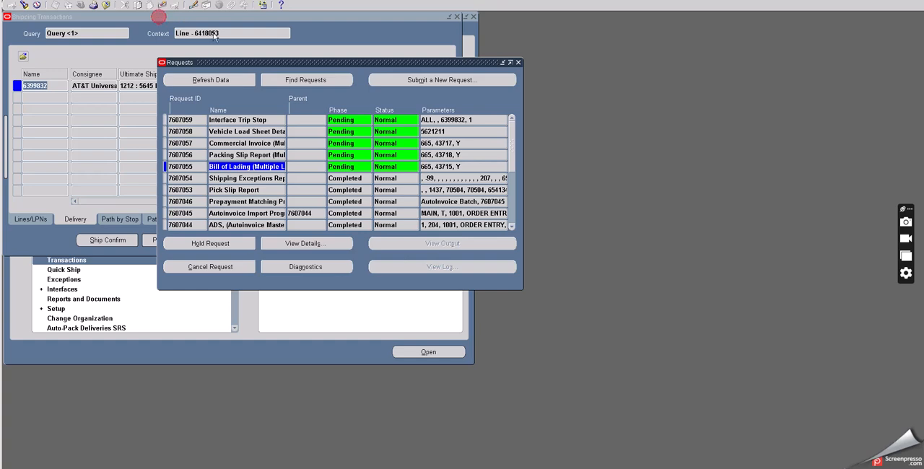
click(157, 15)
drag(329, 62, 399, 78)
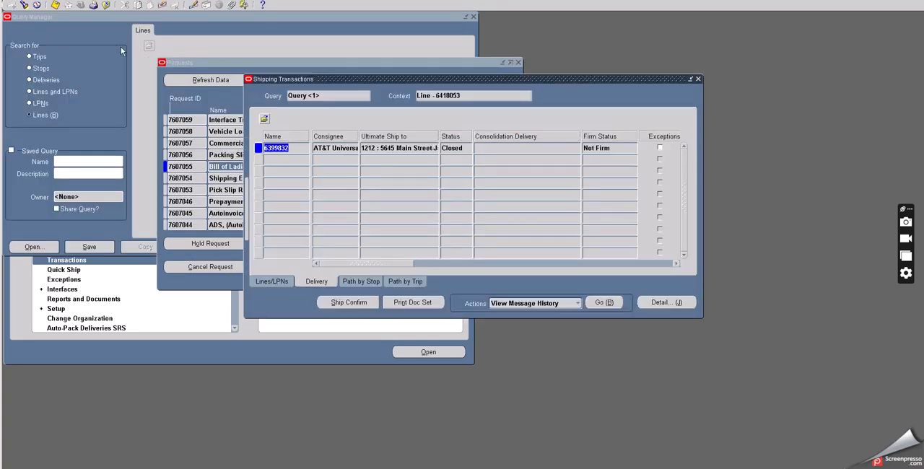
click(209, 309)
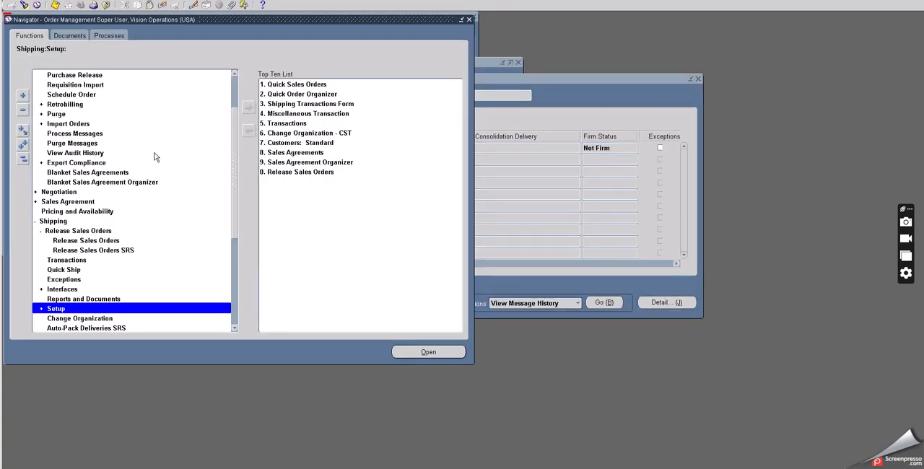
scroll(153, 128, up, 2)
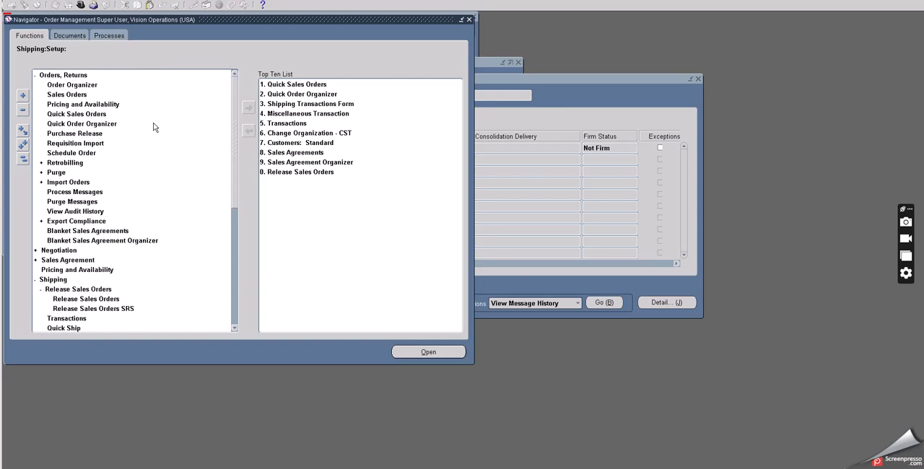
click(78, 94)
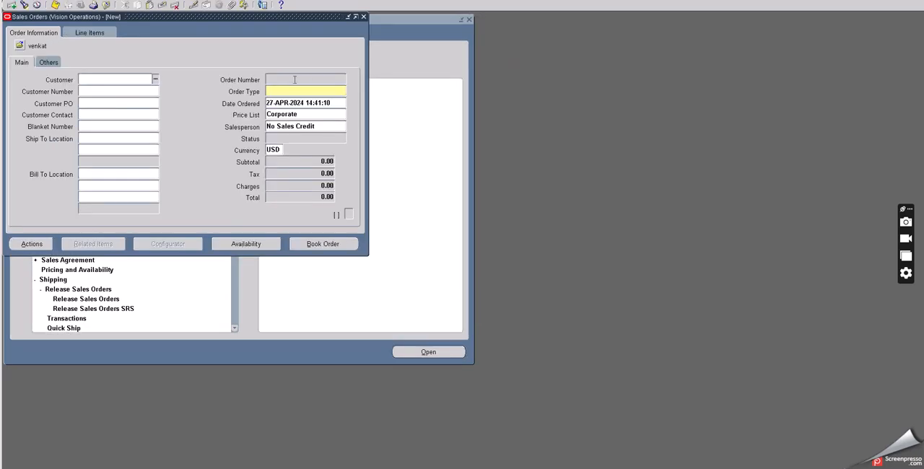
Step: Query the Mixed sales order by its order number and dismiss the low-battery notice
click(295, 81)
key(F11)
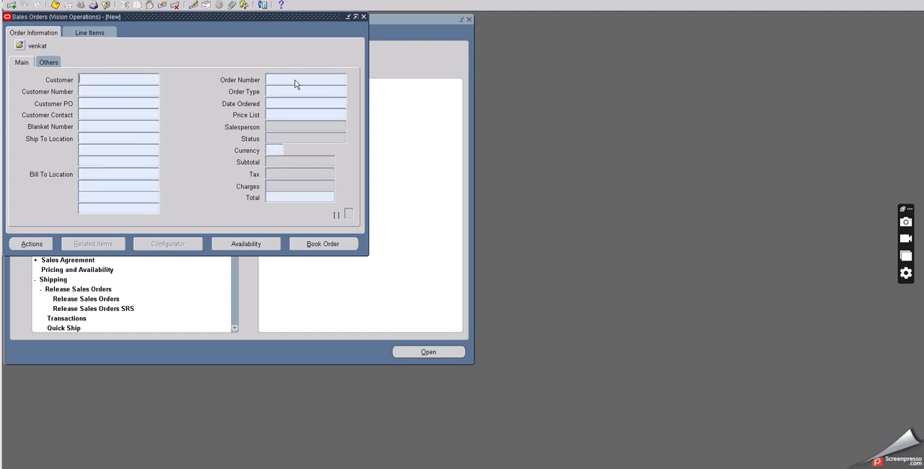
text(70504%)
key(ctrl+F11)
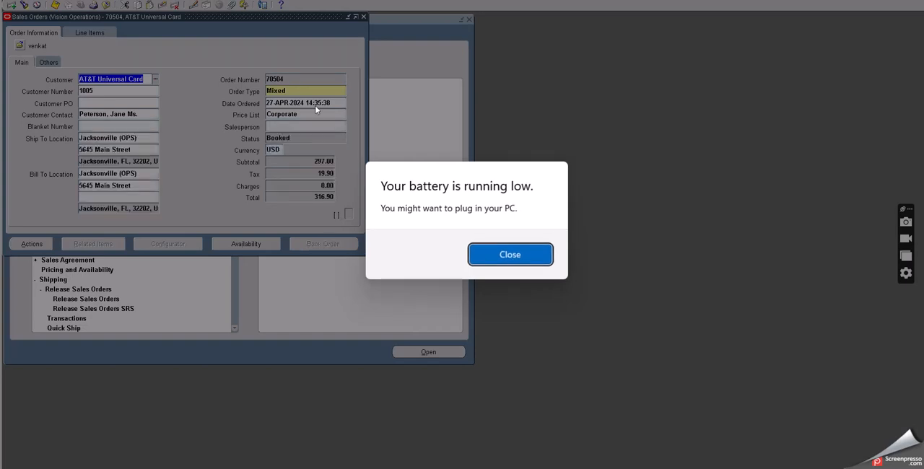
click(485, 252)
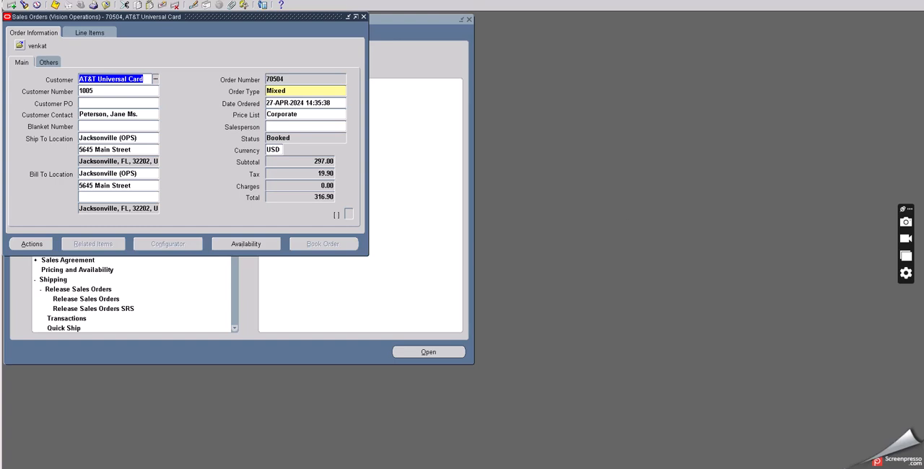
Step: Check the status of the O2C TEST line in the order's line items and close the Sales Orders form
click(103, 32)
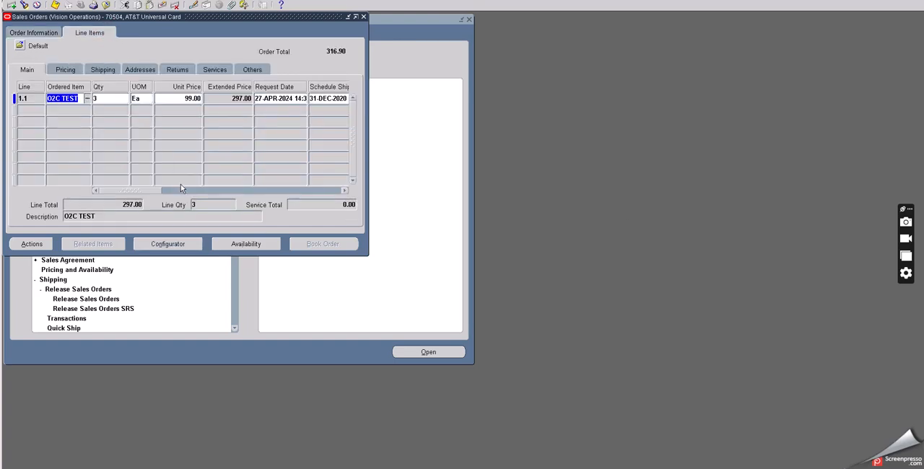
drag(156, 192, 191, 191)
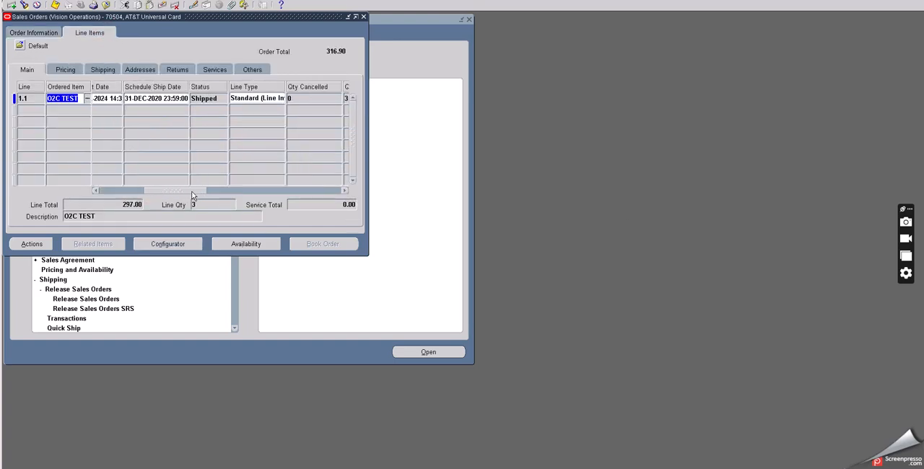
click(211, 98)
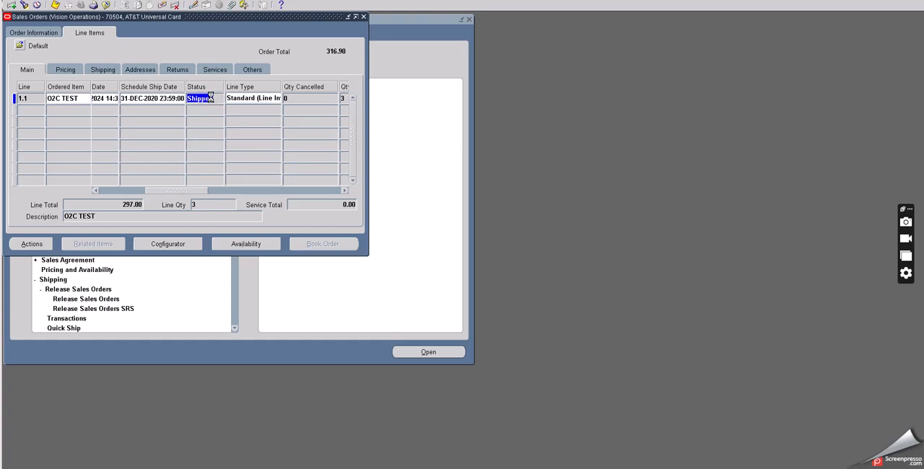
click(106, 6)
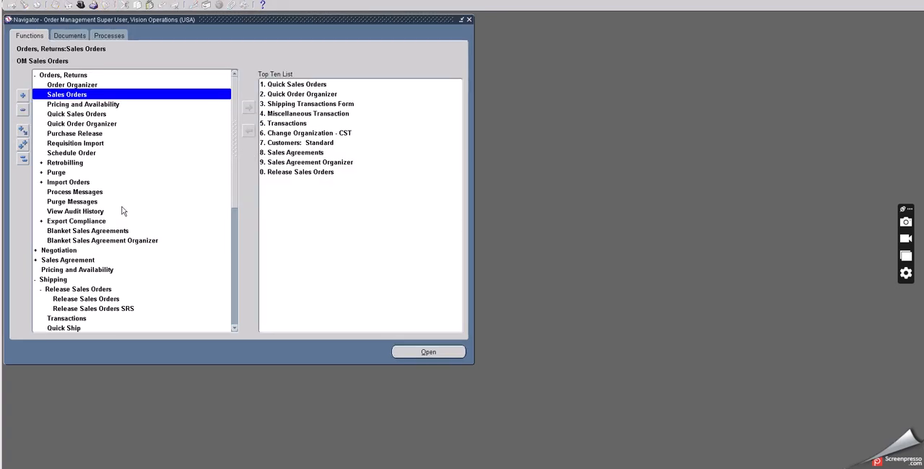
Step: Search Shipping Transactions for the order's lines with line status Not Shipped, and close the results window
scroll(123, 211, down, 2)
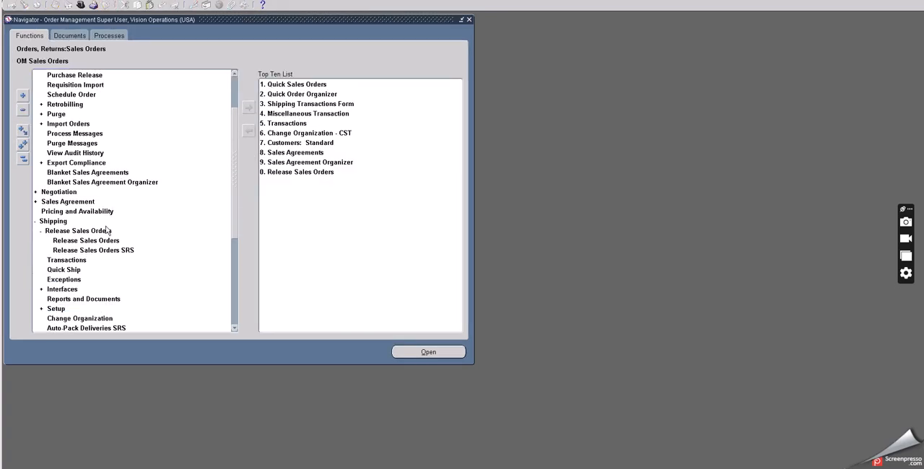
click(75, 259)
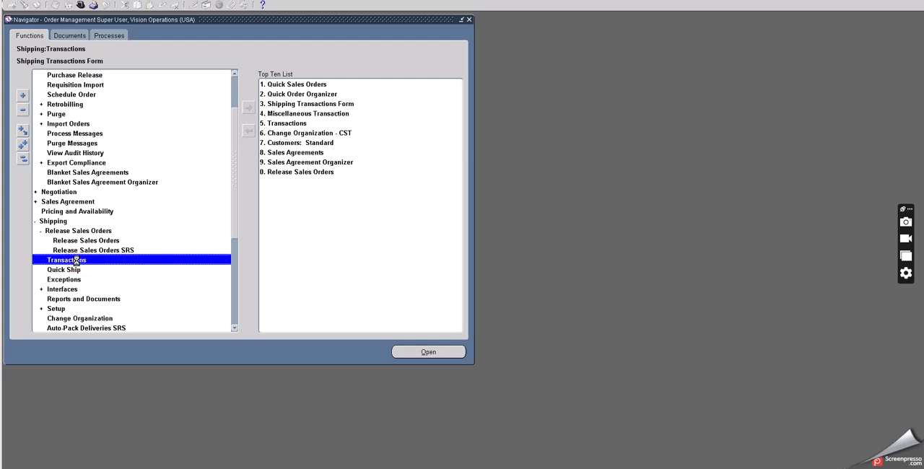
double_click(76, 260)
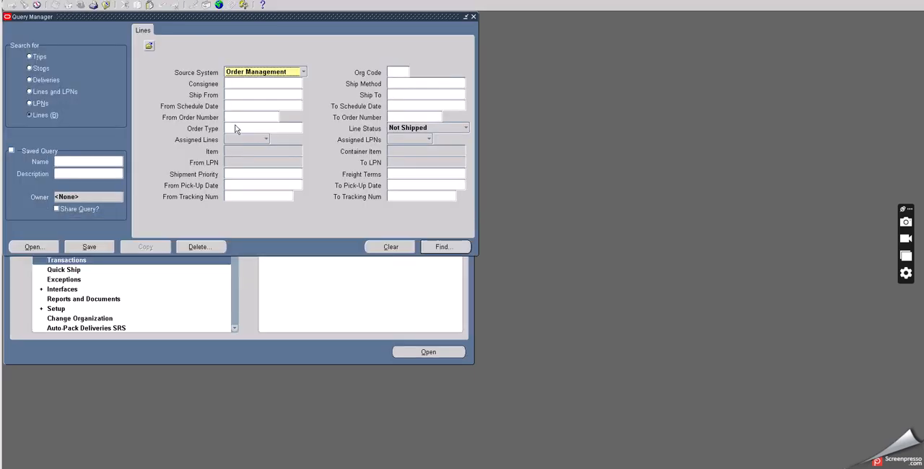
click(236, 117)
text(70504)
key(Tab)
click(437, 246)
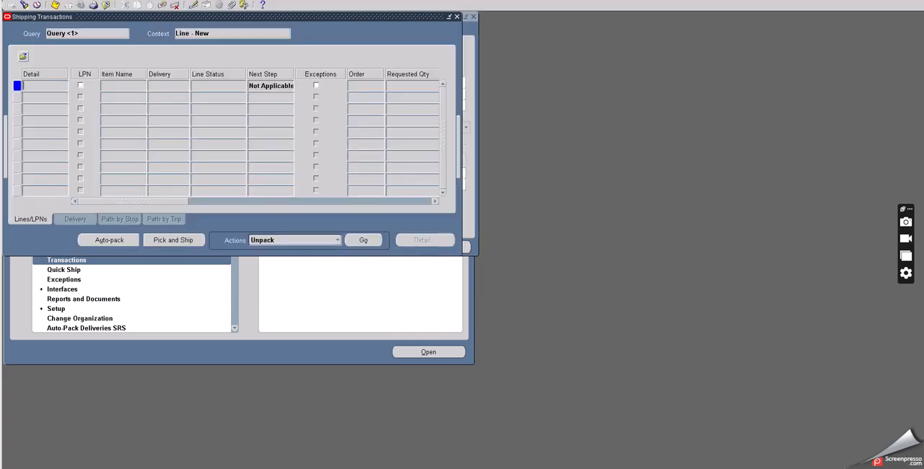
drag(159, 16, 217, 191)
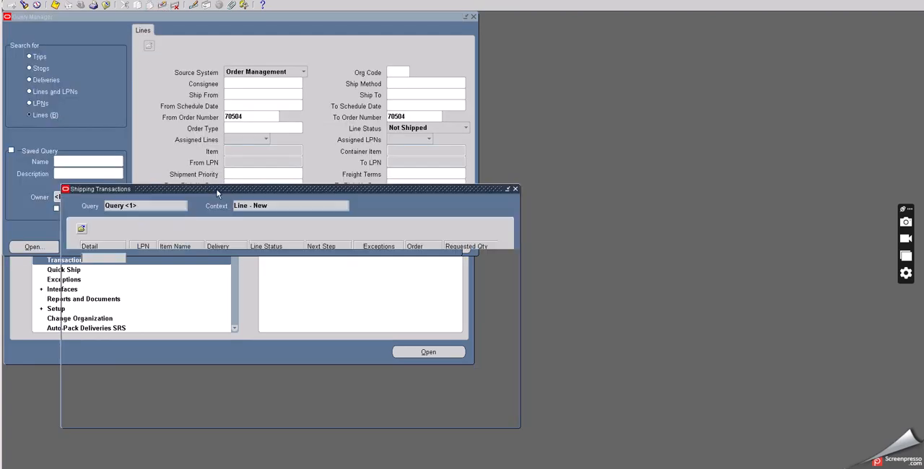
click(515, 189)
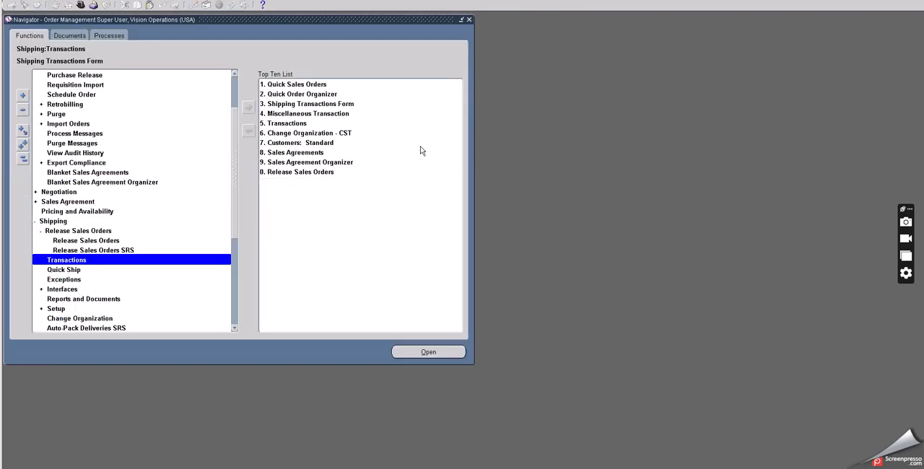
Step: Reopen Shipping Transactions, find the order's lines with line status Interfaced, check the O2C TEST line's status and close the form
double_click(67, 260)
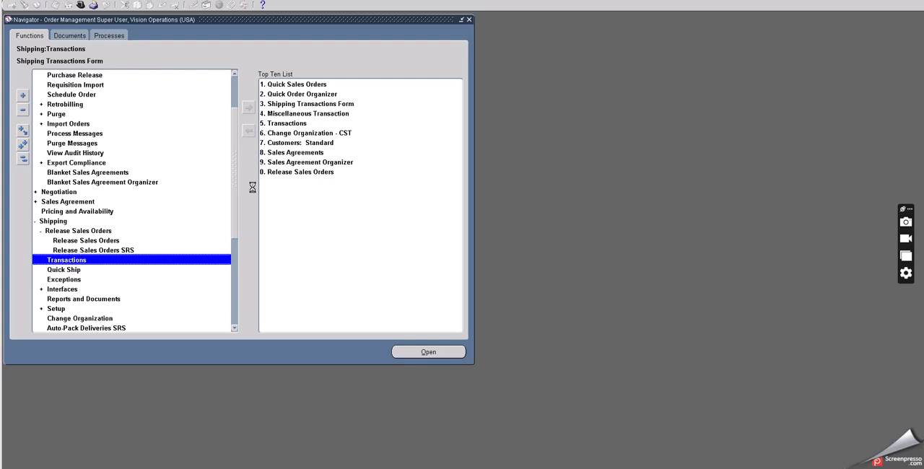
click(241, 117)
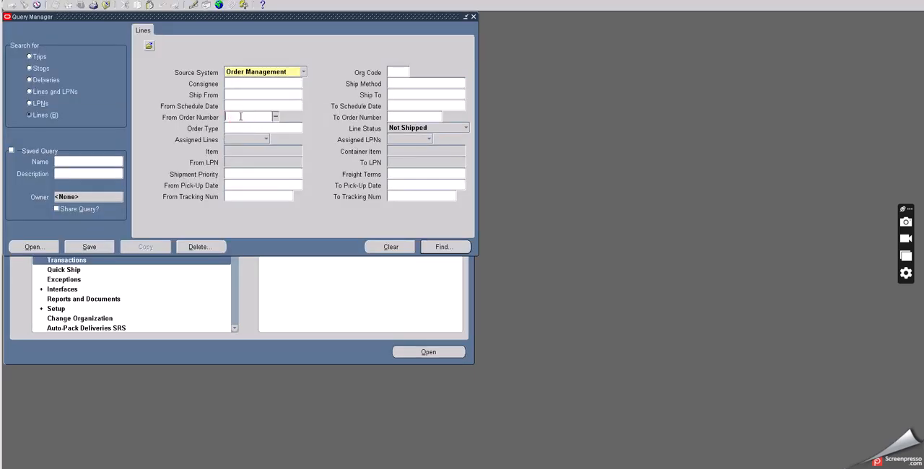
text(70504)
key(Tab)
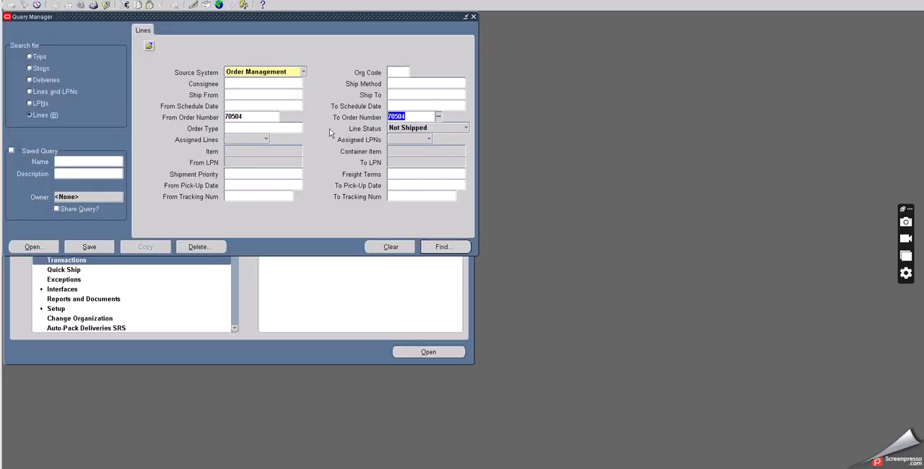
click(402, 130)
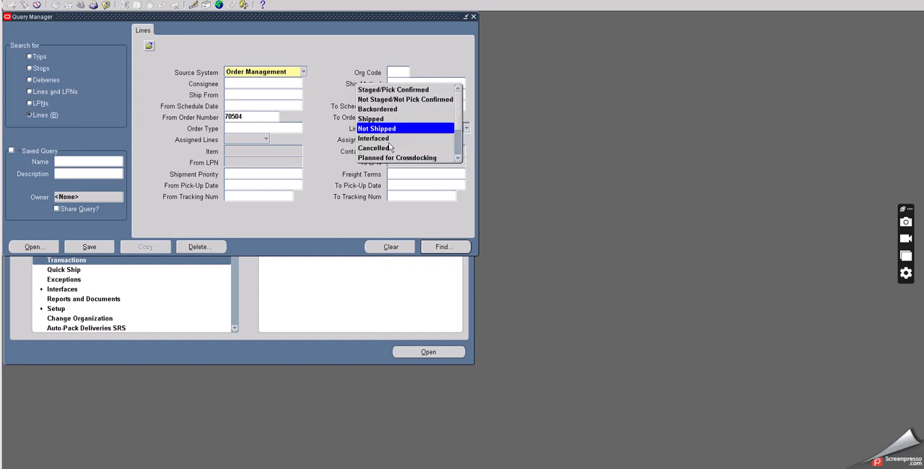
click(404, 138)
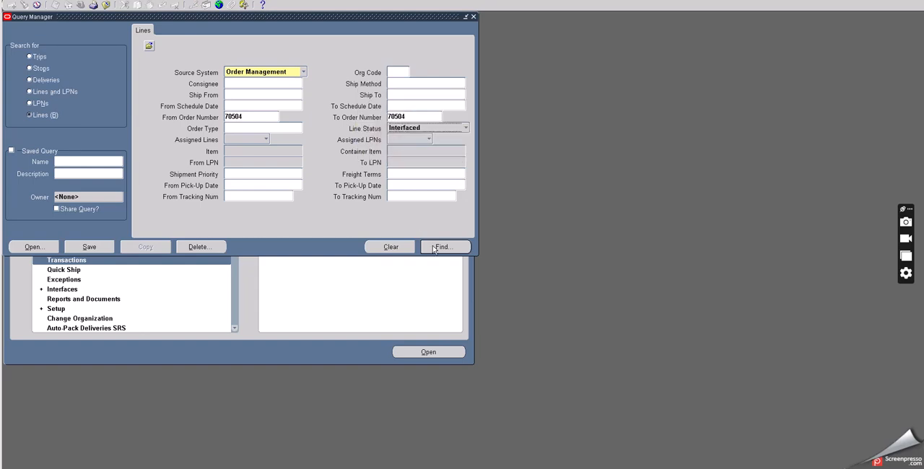
click(434, 246)
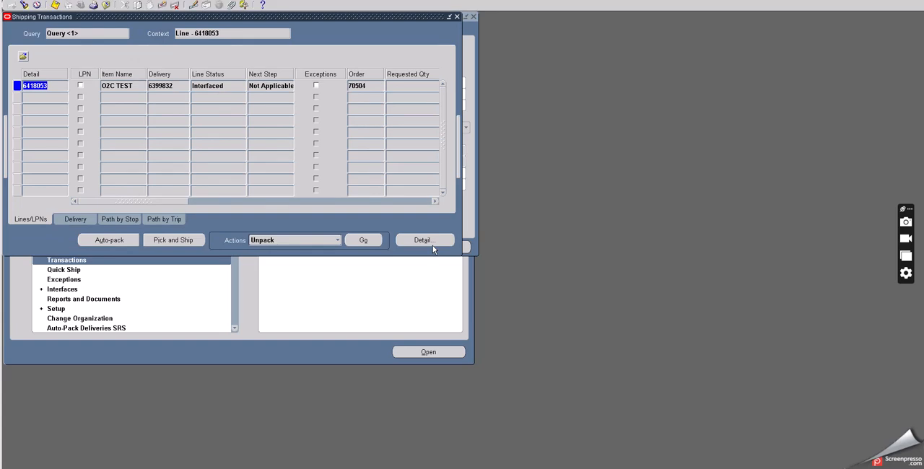
click(207, 87)
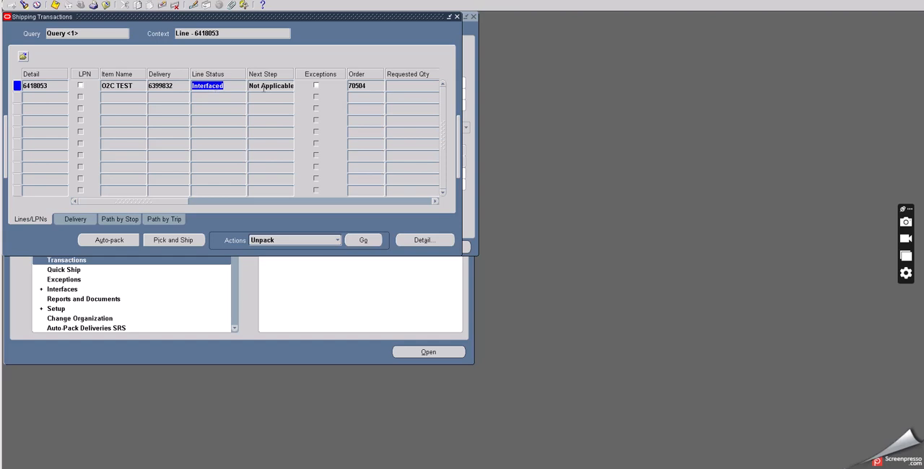
click(106, 5)
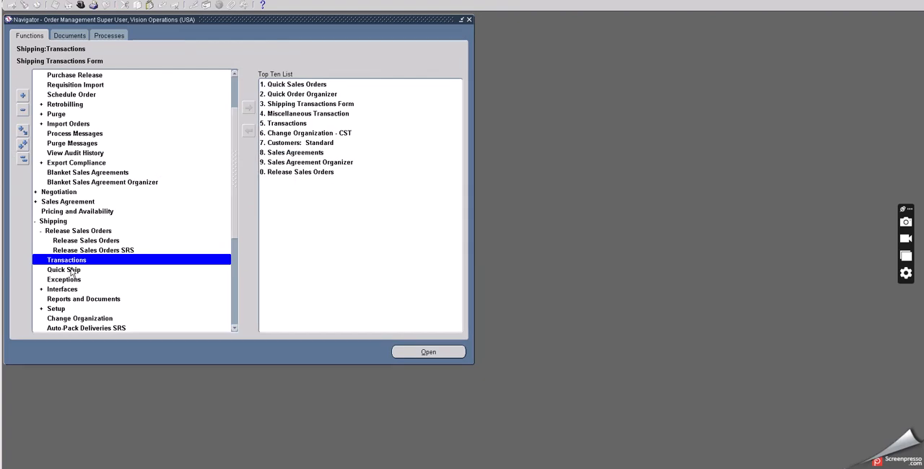
Step: Start a new single concurrent request and choose Workflow Background Process as its name
scroll(72, 272, down, 2)
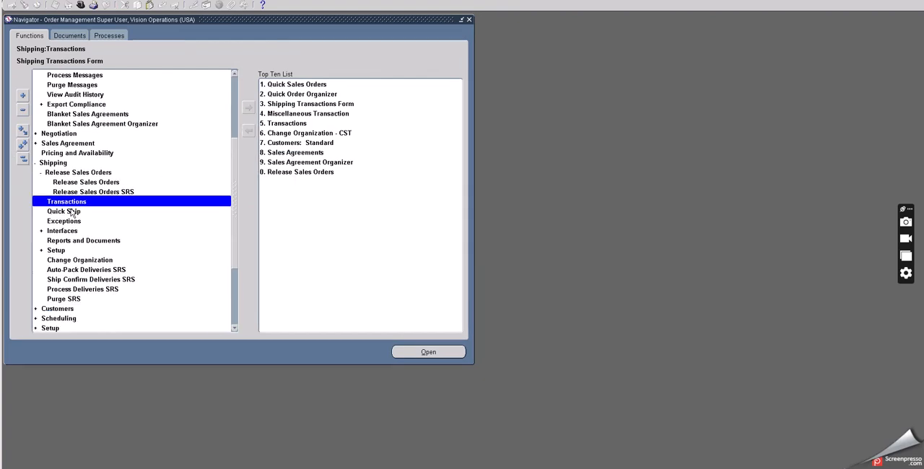
click(36, 1)
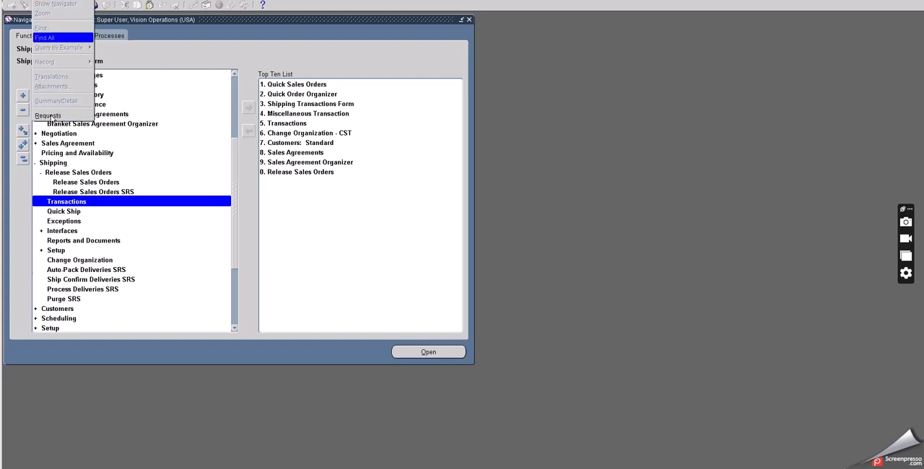
click(50, 117)
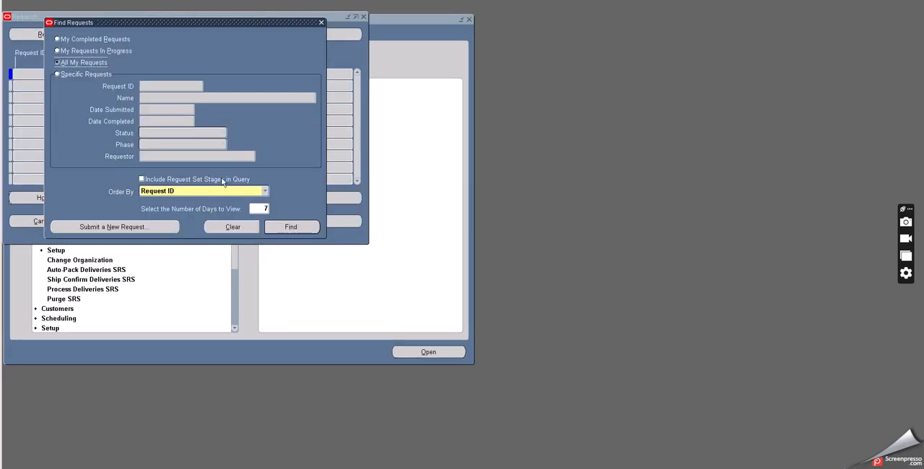
click(144, 228)
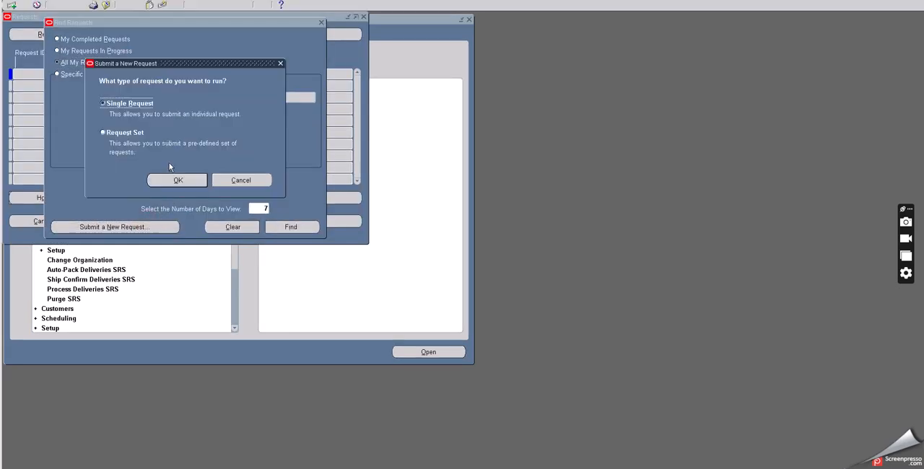
click(143, 101)
key(Return)
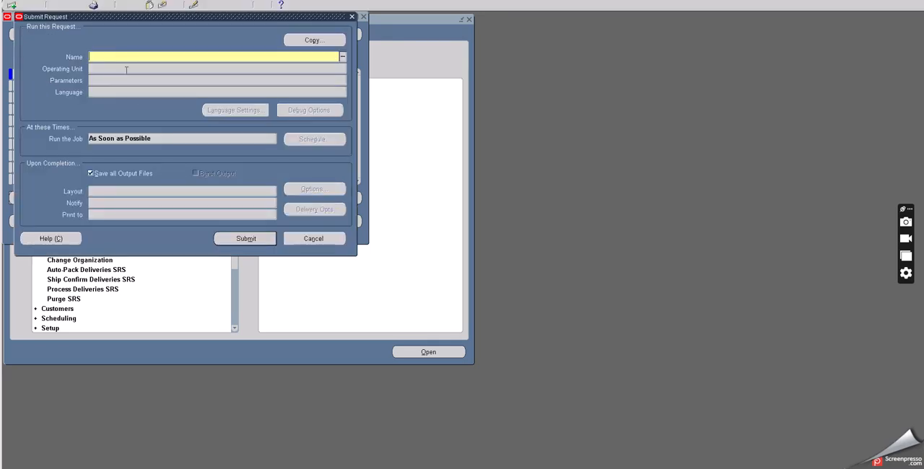
text(WORK)
key(Tab)
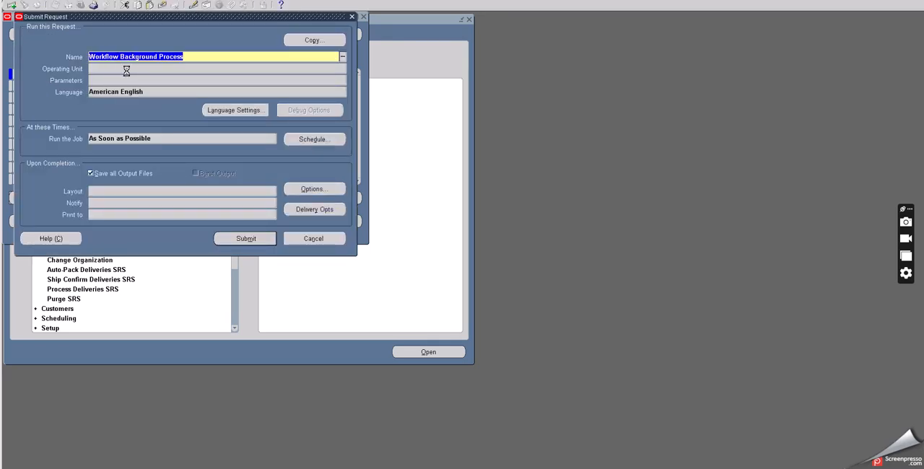
Step: Set Process Deferred and Process Timeout to Yes, submit the Workflow Background Process request and decline submitting another
click(406, 234)
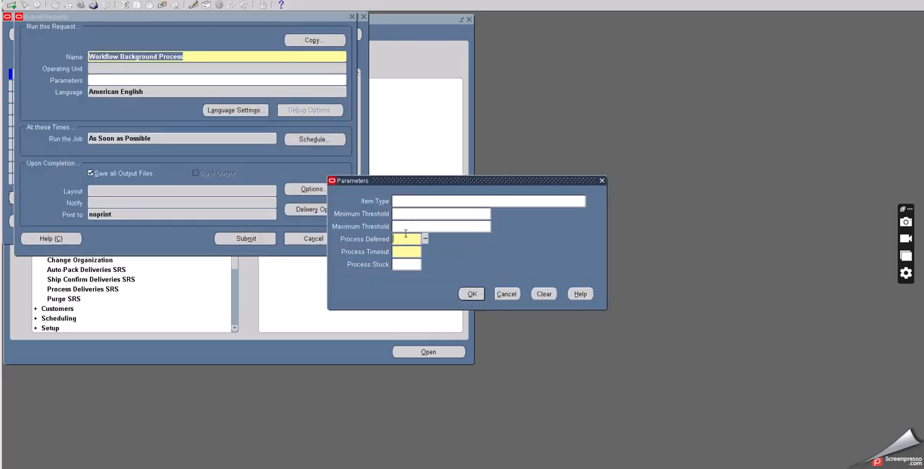
text(Yes)
key(Tab)
text(Yes)
key(Tab)
click(472, 294)
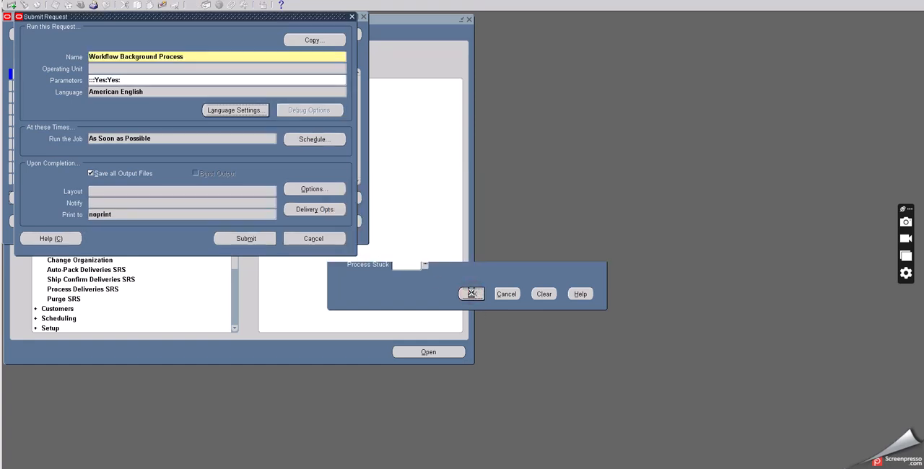
click(249, 238)
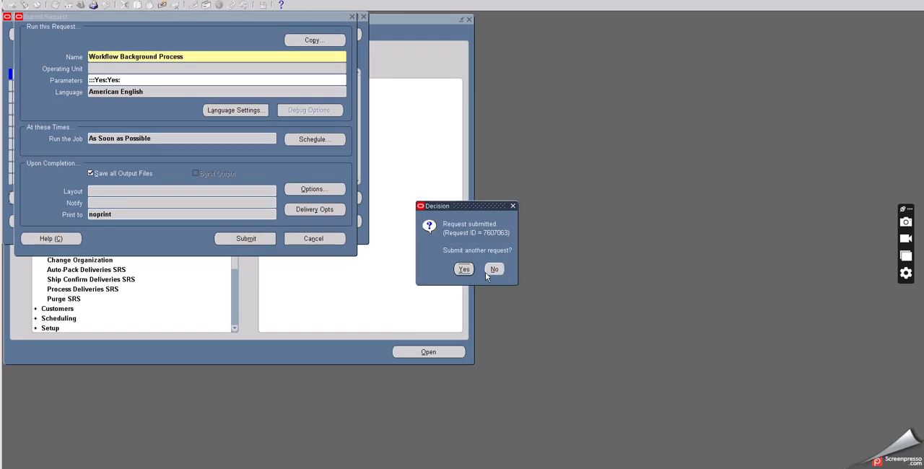
click(493, 270)
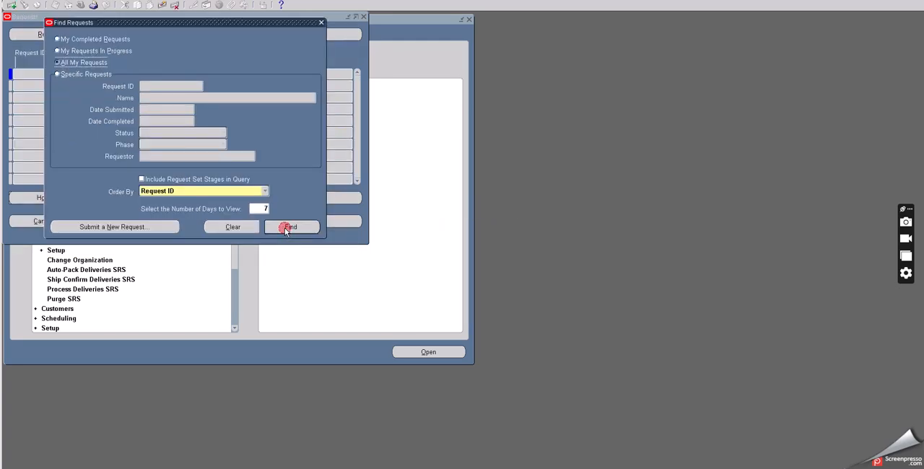
Step: List all own requests, move the Requests window aside, and refresh the data to check the Workflow Background Process request
click(286, 227)
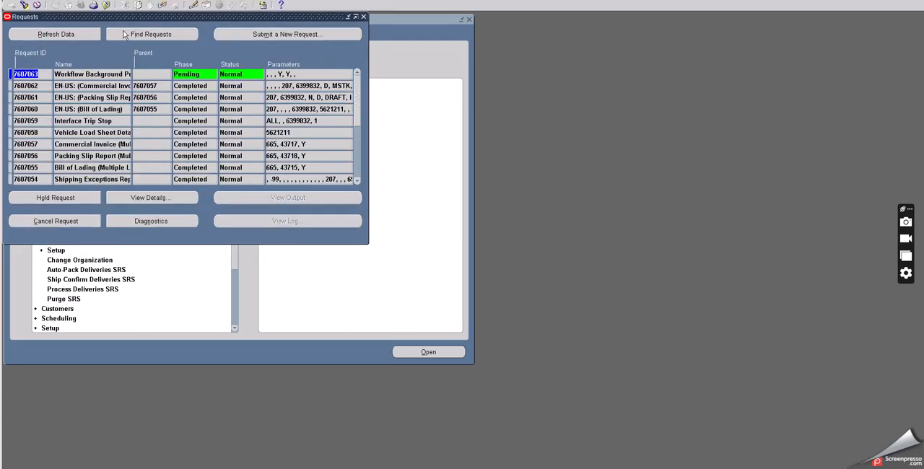
drag(125, 15, 183, 85)
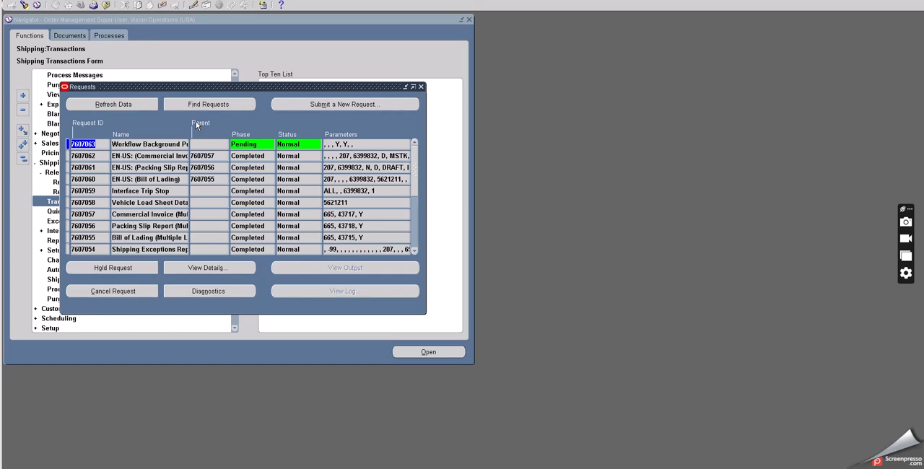
click(136, 106)
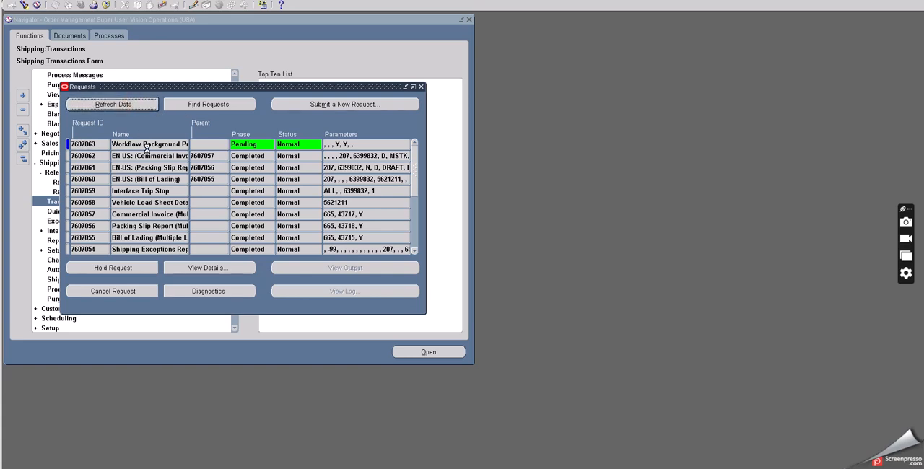
click(153, 156)
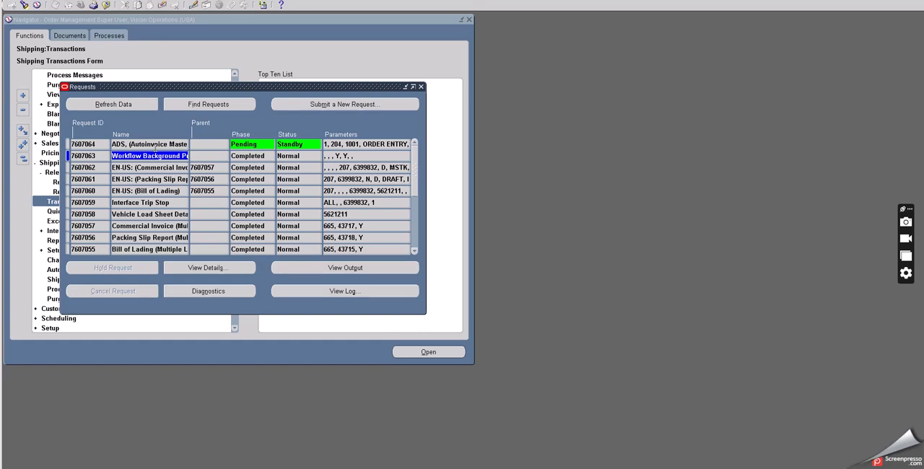
Step: Refresh the requests data to check the Autoinvoice Master and Workflow Background Process requests, and leave the Requests window
click(157, 145)
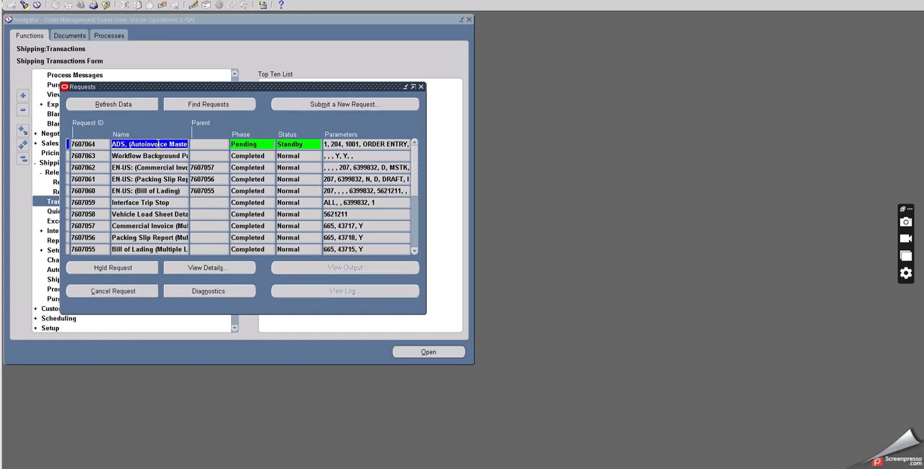
click(124, 106)
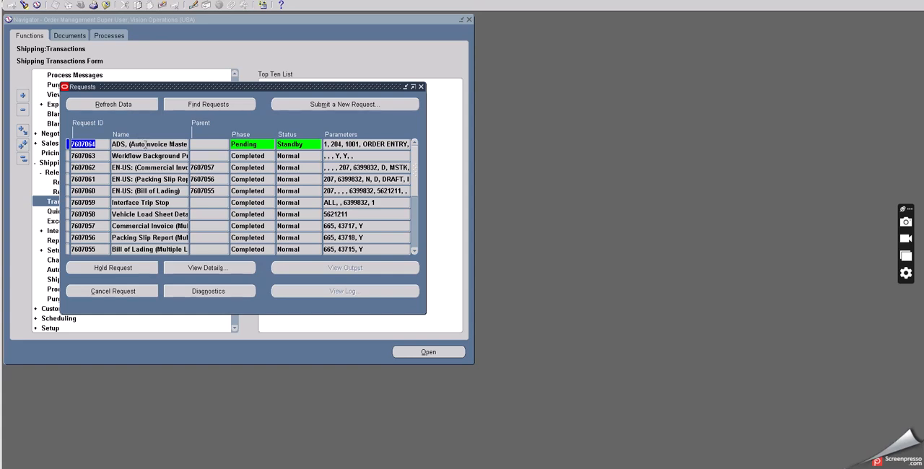
click(145, 144)
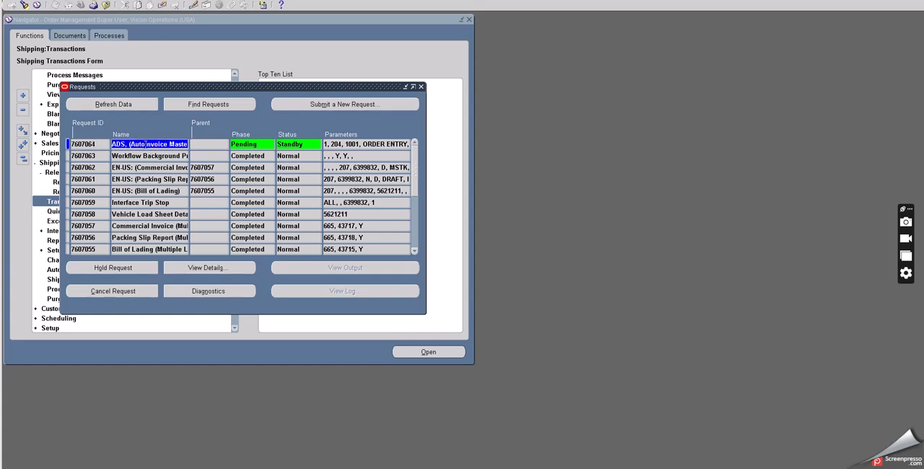
click(154, 156)
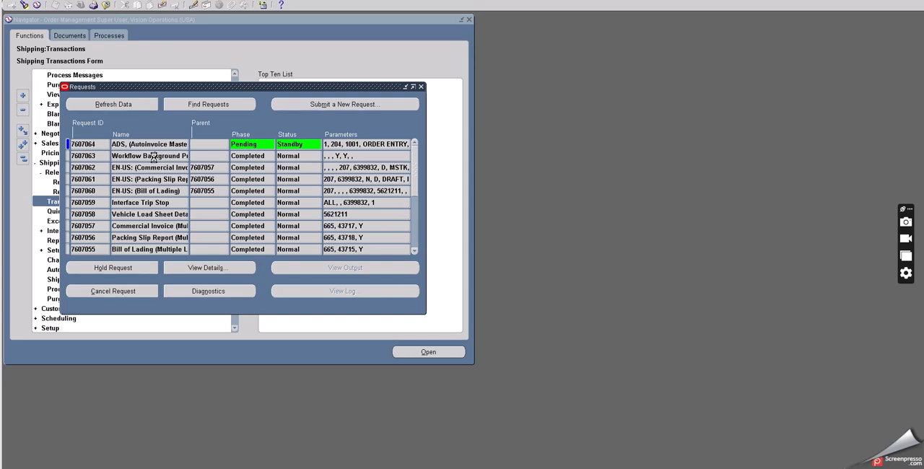
click(153, 157)
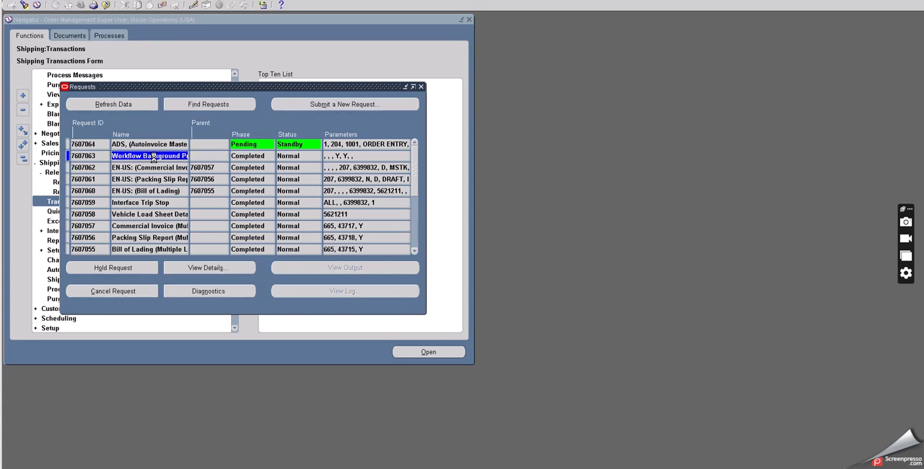
click(120, 104)
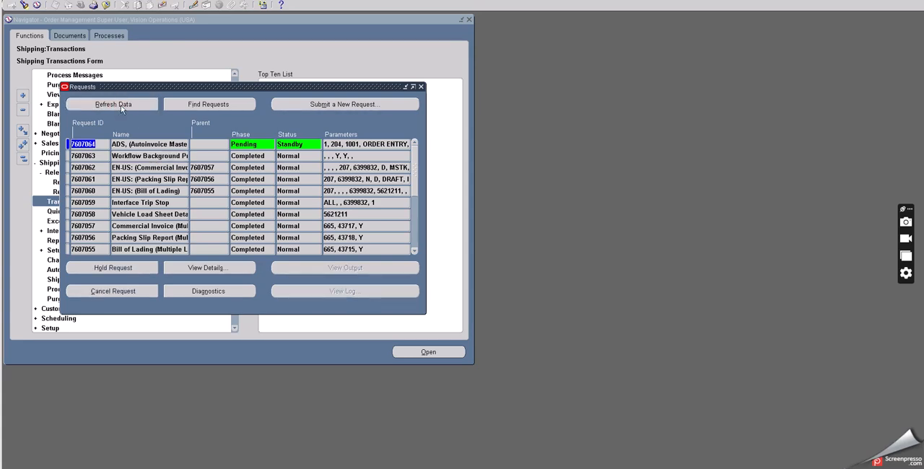
click(260, 60)
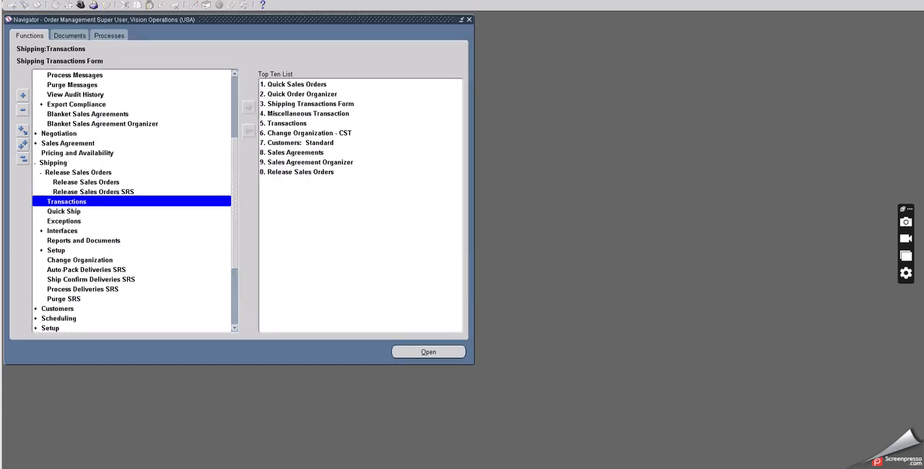
click(484, 467)
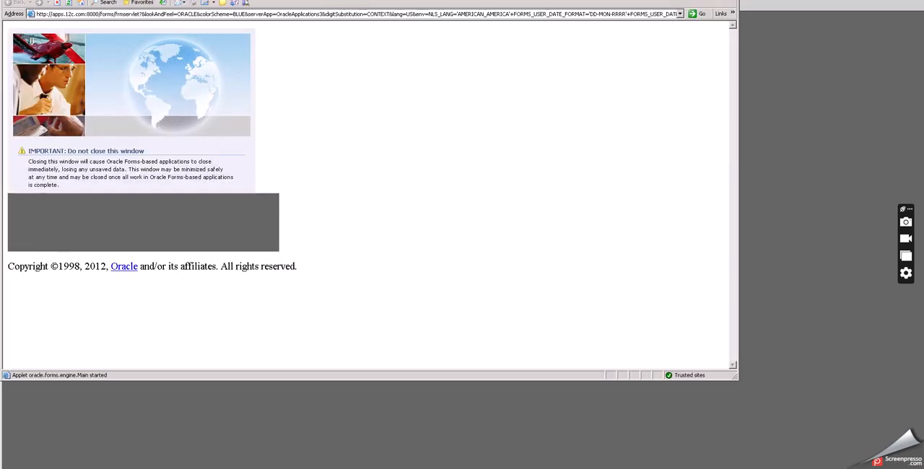
click(514, 467)
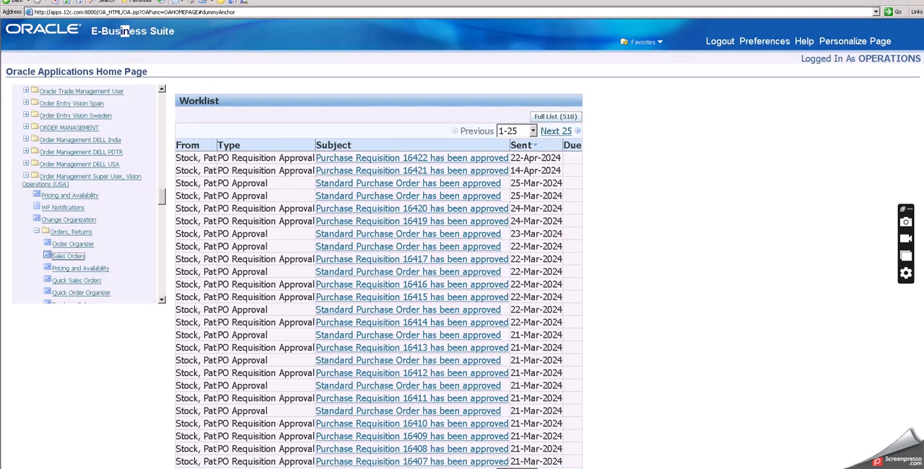
click(515, 467)
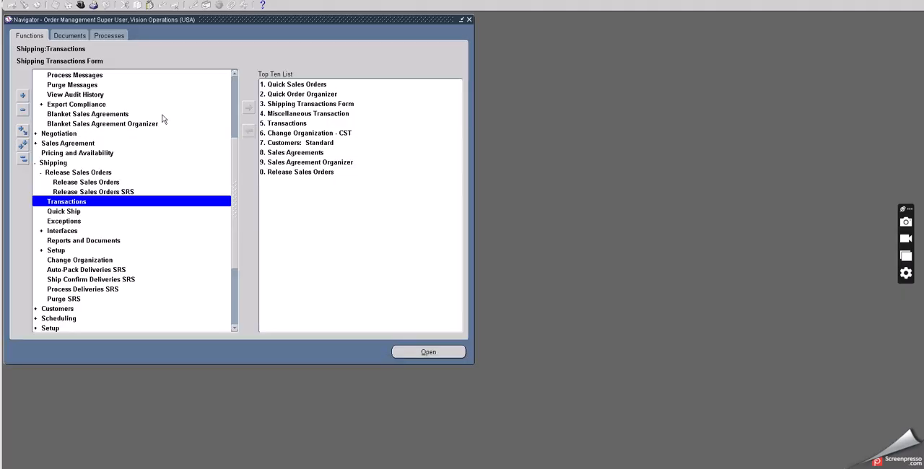
Step: Open the Sales Orders form and query the shipped order by its order number
scroll(145, 135, up, 1)
scroll(145, 135, up, 3)
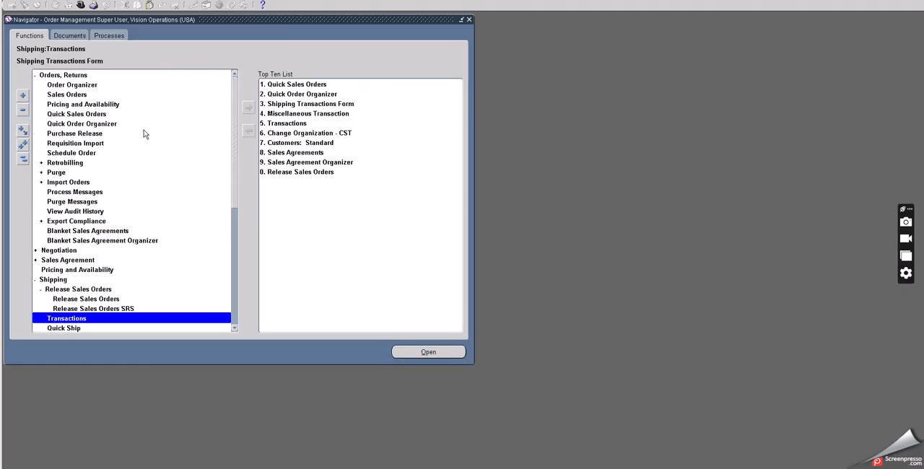
double_click(83, 96)
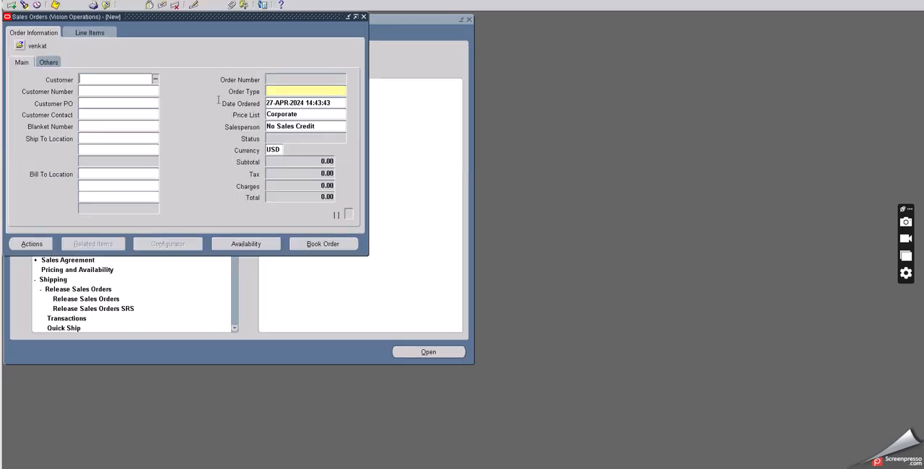
click(279, 80)
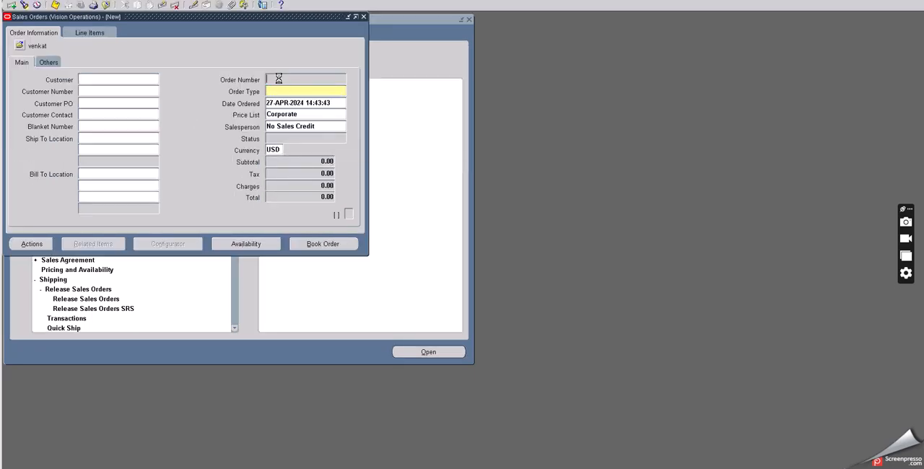
key(F11)
text(70504%)
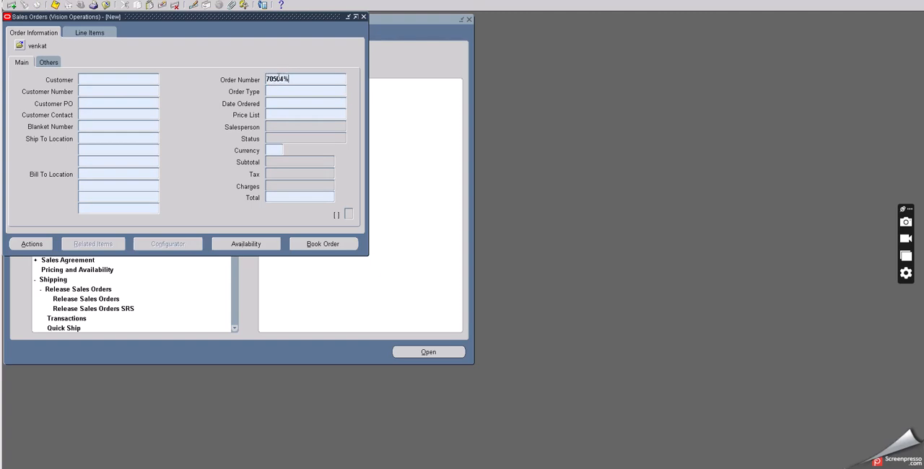
key(ctrl+F11)
Step: Review the order's O2C TEST line item and return to the main order information
click(83, 33)
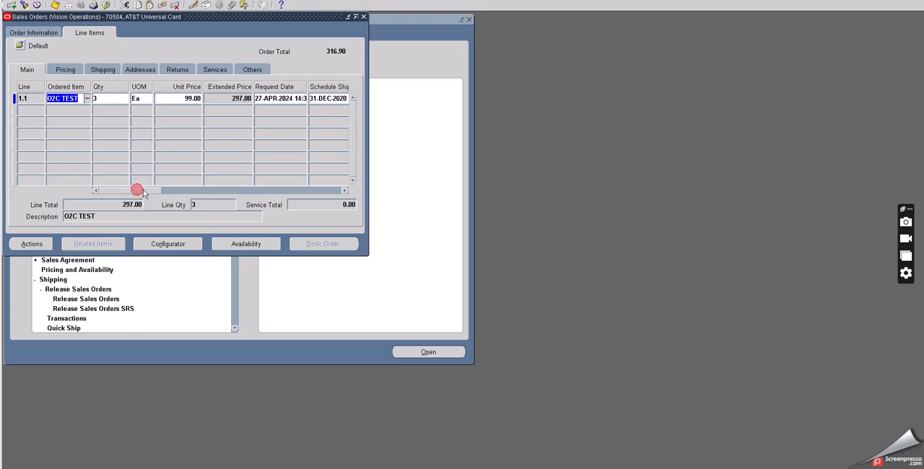
drag(144, 193, 86, 199)
click(28, 33)
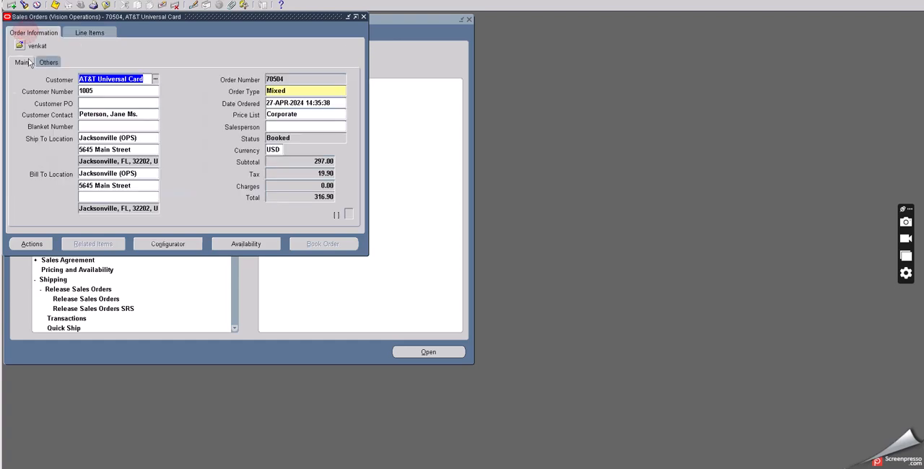
Step: Open Additional Order Information for the order and check the delivery status and pick status of its delivery
click(35, 243)
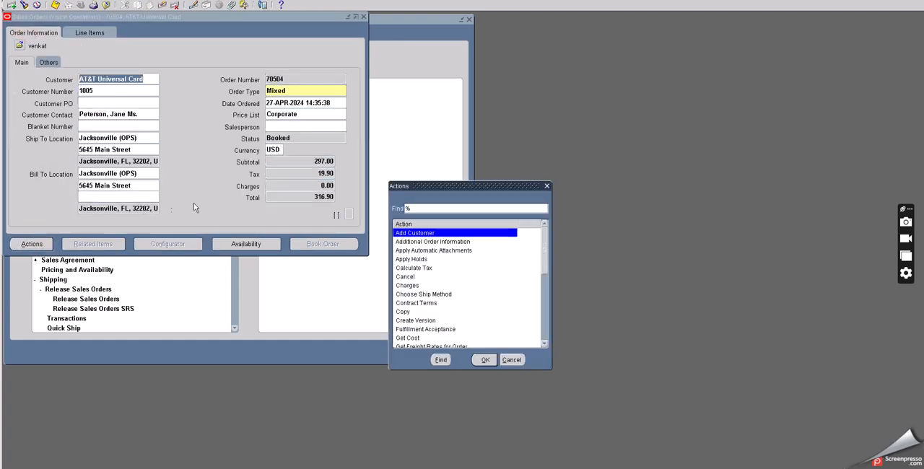
click(442, 243)
click(484, 360)
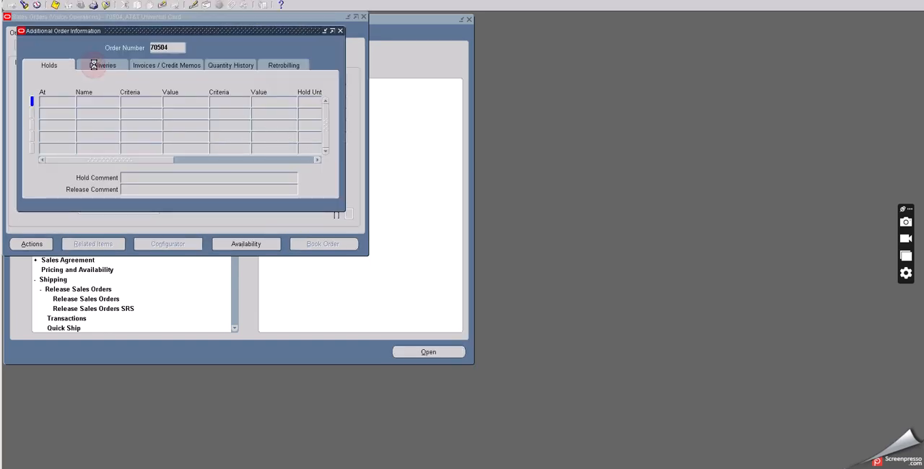
click(97, 66)
click(132, 107)
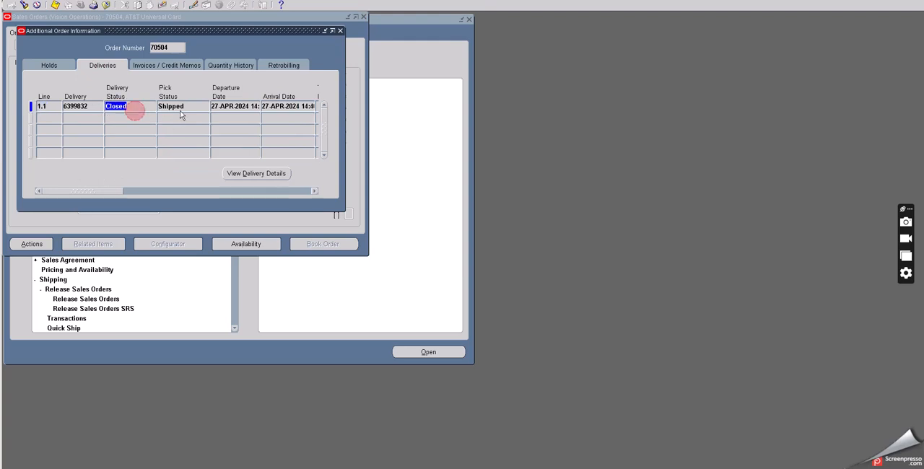
click(189, 108)
Step: View the order's invoices and credit memos and highlight the invoice number
click(164, 67)
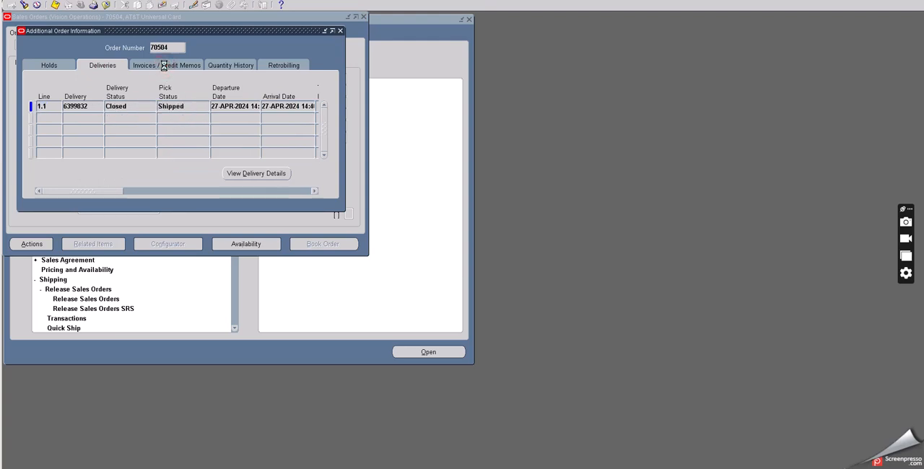
click(86, 107)
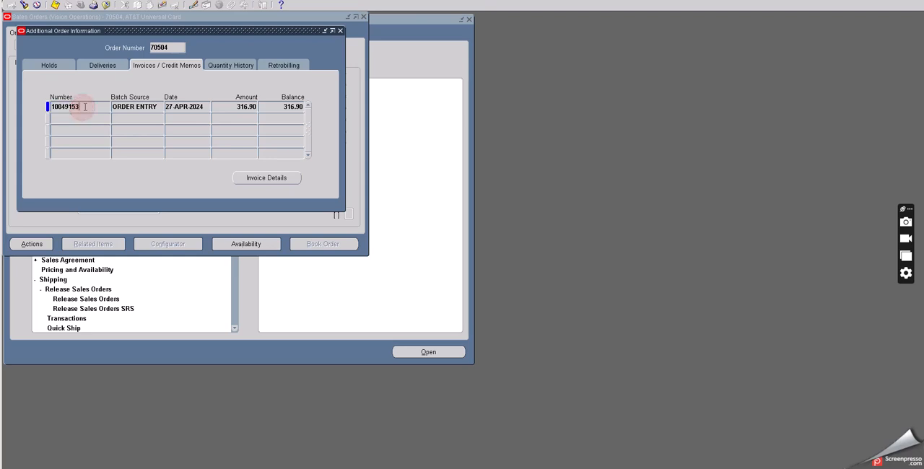
drag(86, 106, 40, 105)
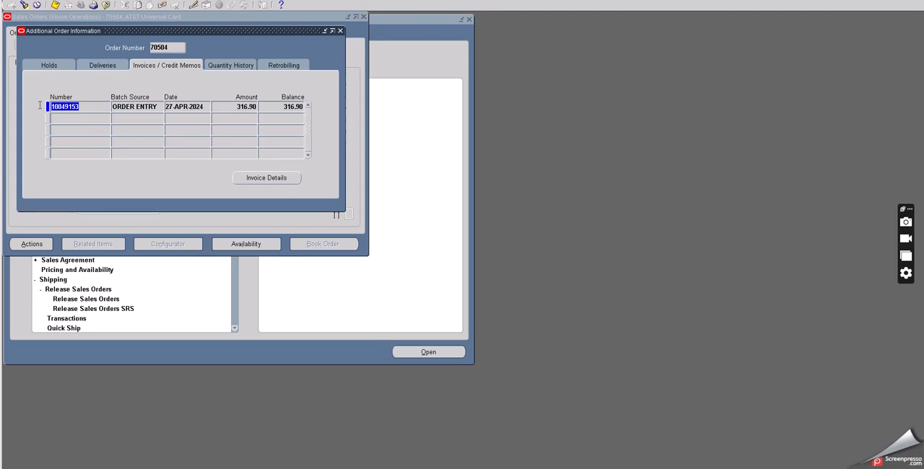
key(super+l)
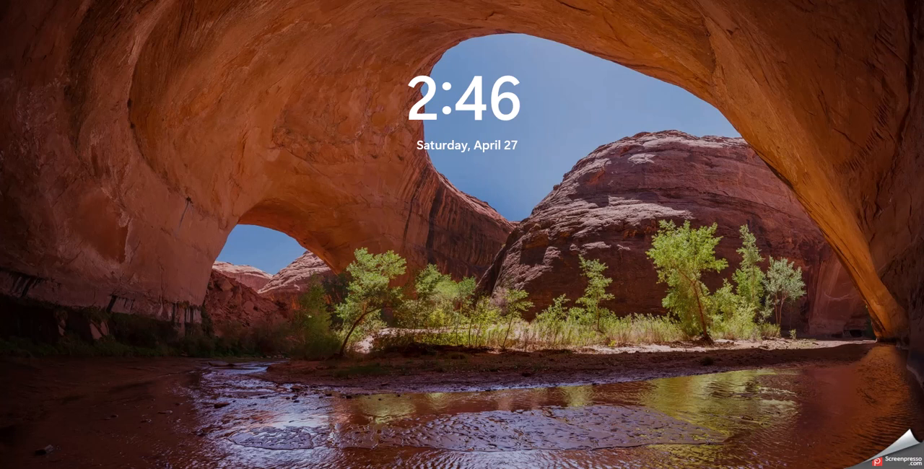
key(Return)
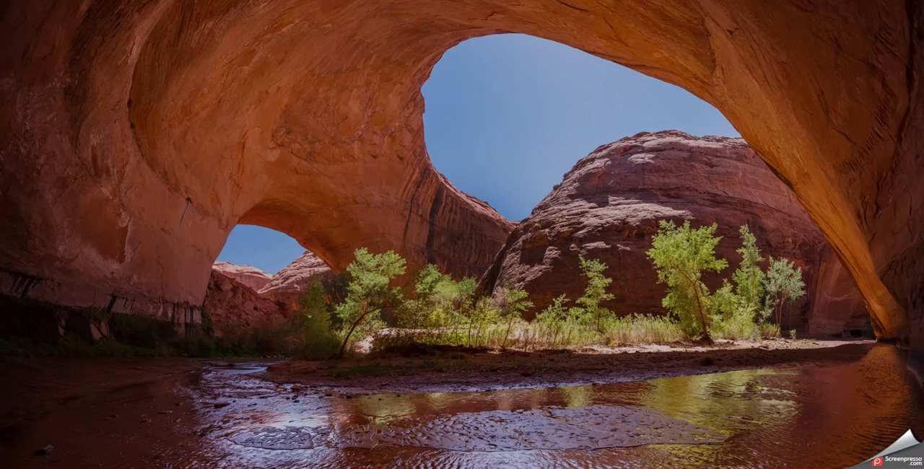
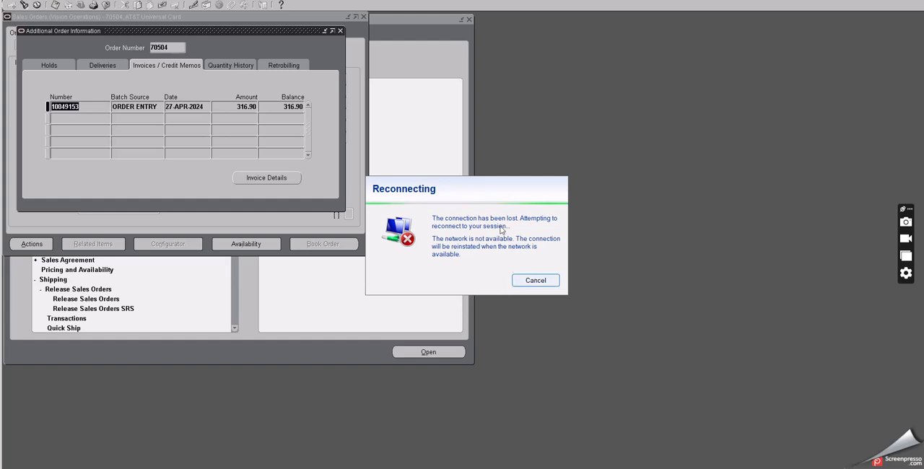
click(535, 280)
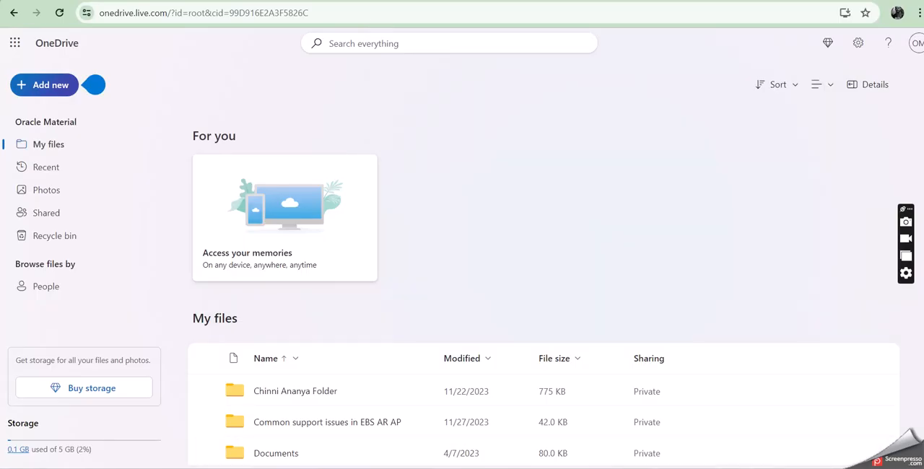
click(734, 468)
right_click(733, 419)
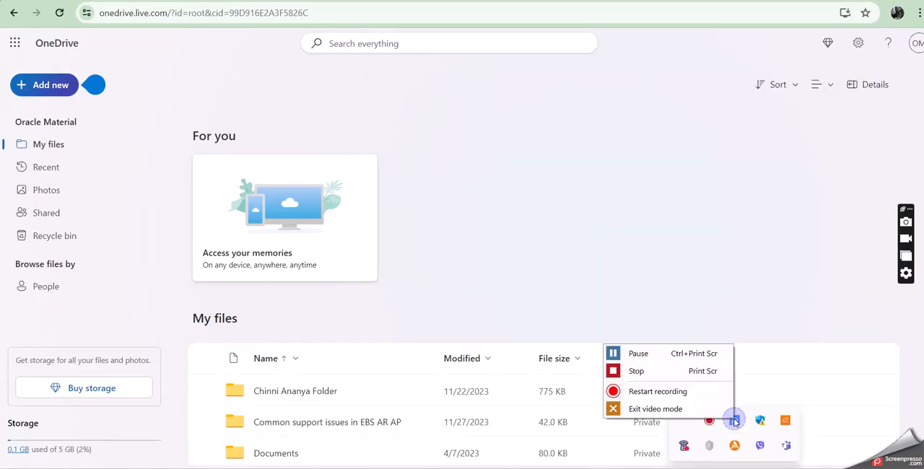
click(622, 355)
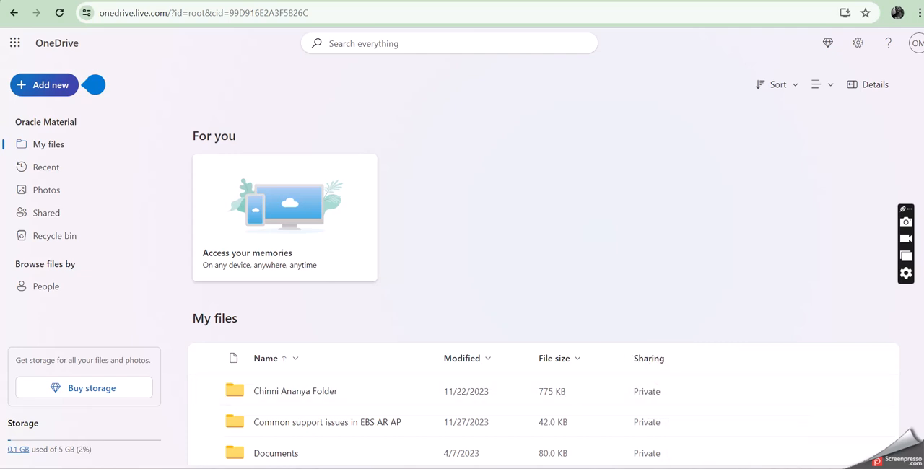
mouse_move(675, 468)
click(674, 422)
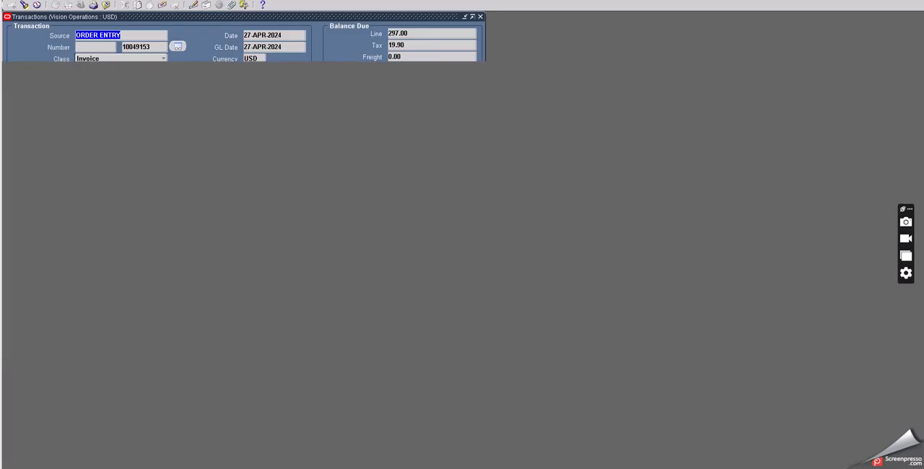
Step: Close the invoice transaction and the Additional Order Information window to return to the sales order
click(106, 6)
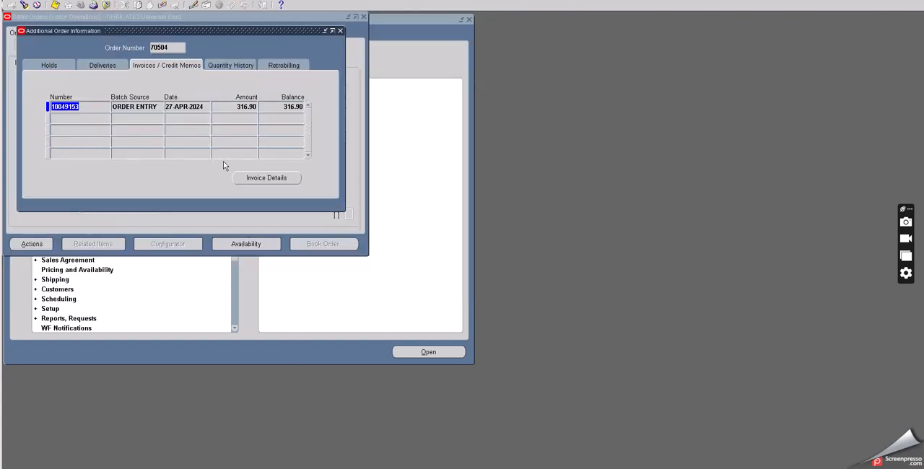
drag(205, 32, 252, 64)
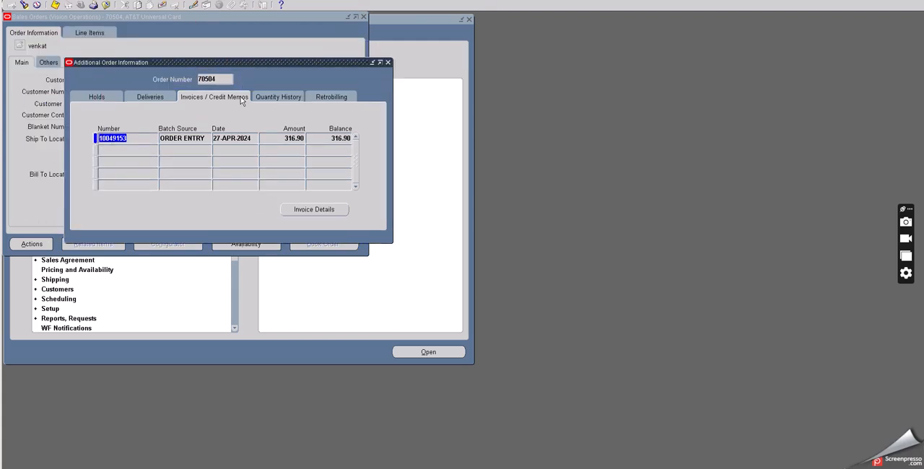
click(387, 62)
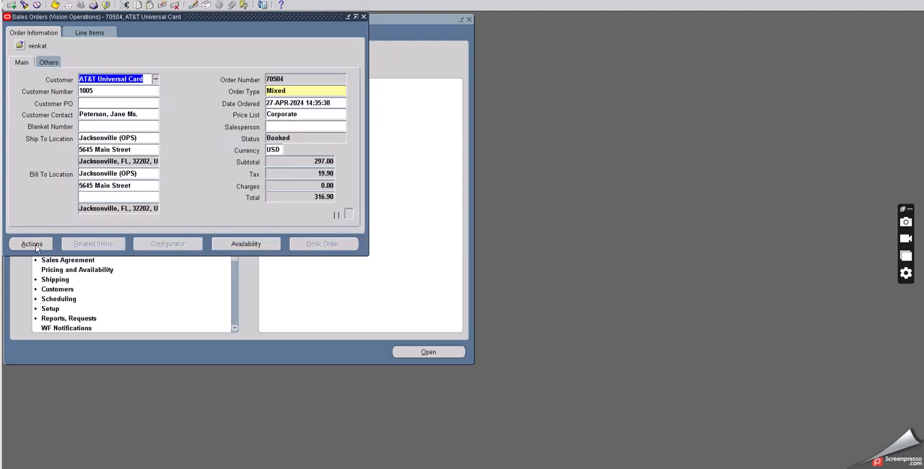
Step: Reopen Additional Order Information for the order and open the details of its invoice
click(33, 244)
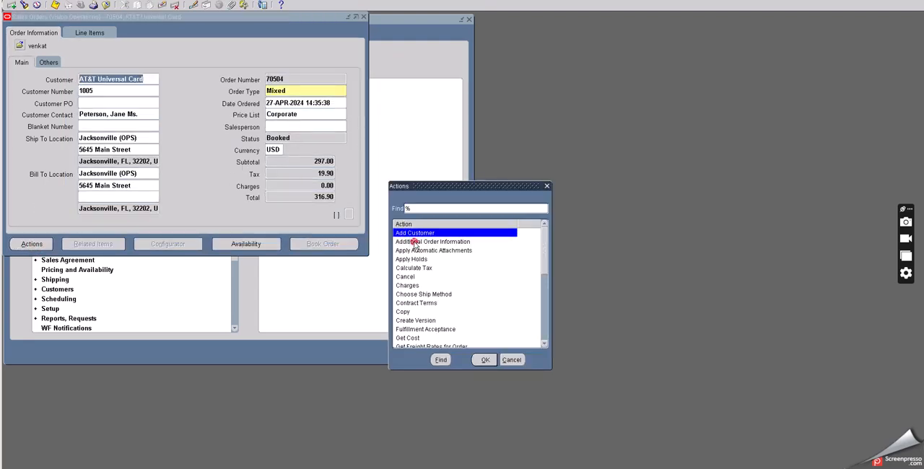
click(415, 243)
click(482, 359)
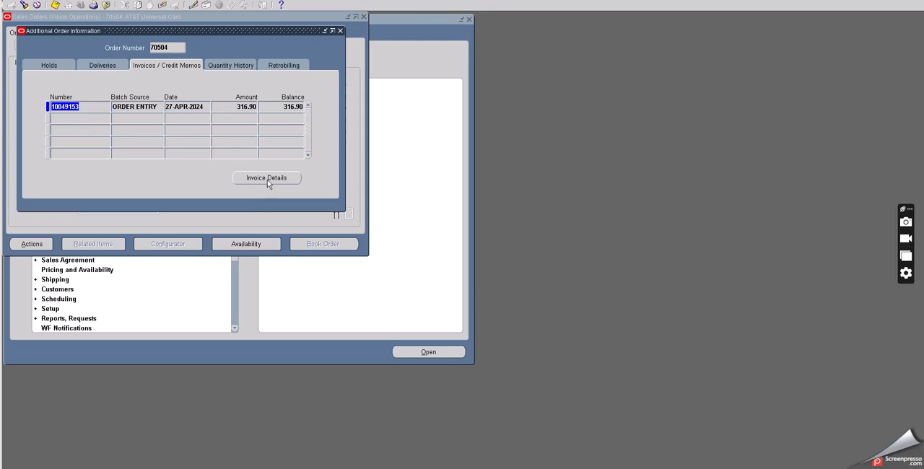
click(266, 179)
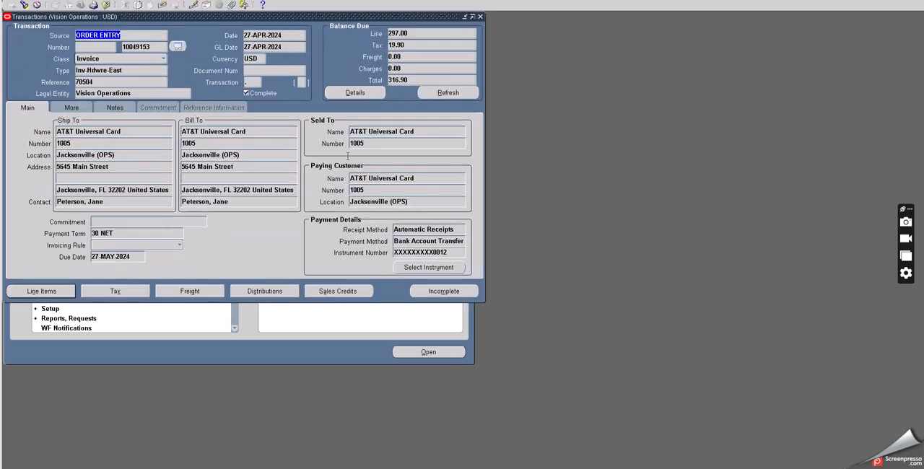
Step: Check the invoice's line, tax and total balance due, and return to the sales order
click(417, 31)
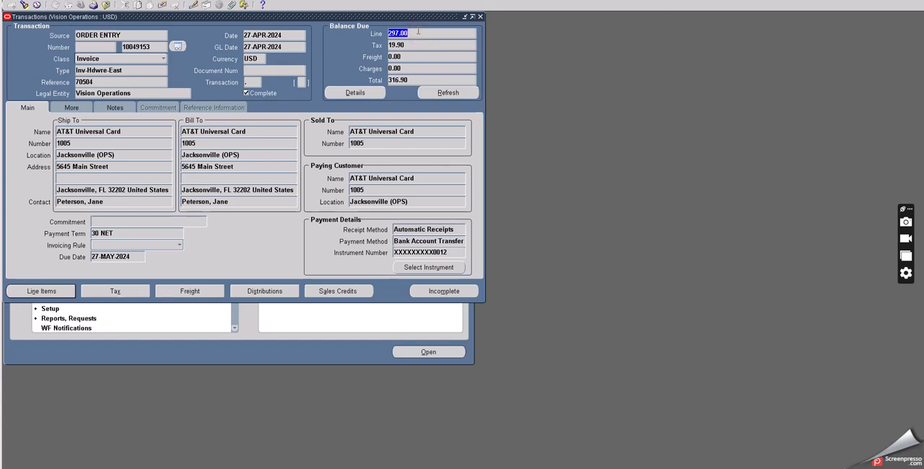
click(412, 43)
click(412, 80)
click(106, 6)
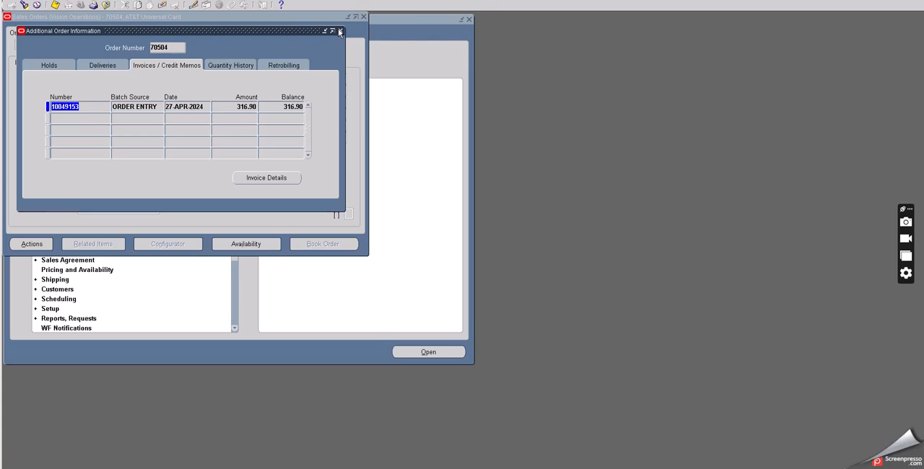
click(339, 31)
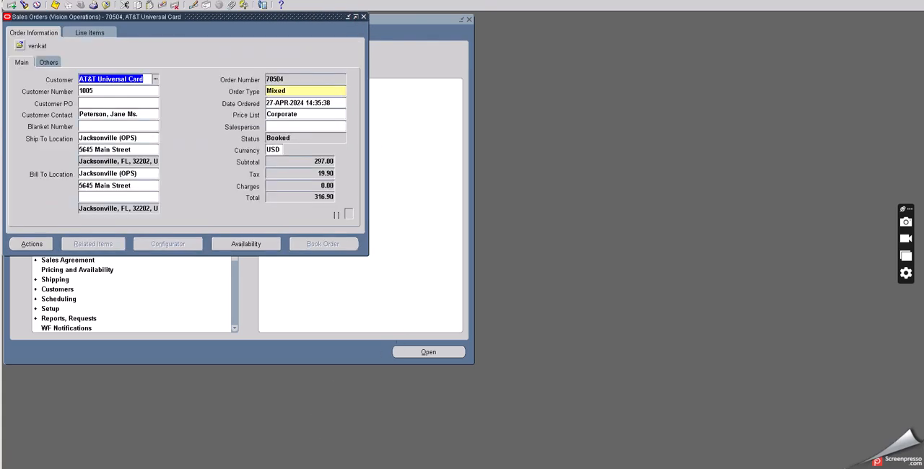
Step: Consult the Case 1 full-quantity return note in the Excel RMA outline and return to the Oracle sales order
key(alt+Tab)
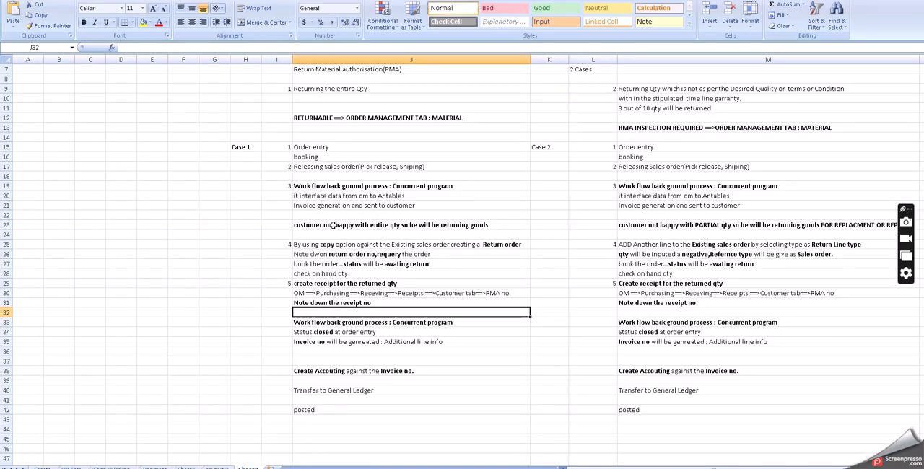
click(333, 226)
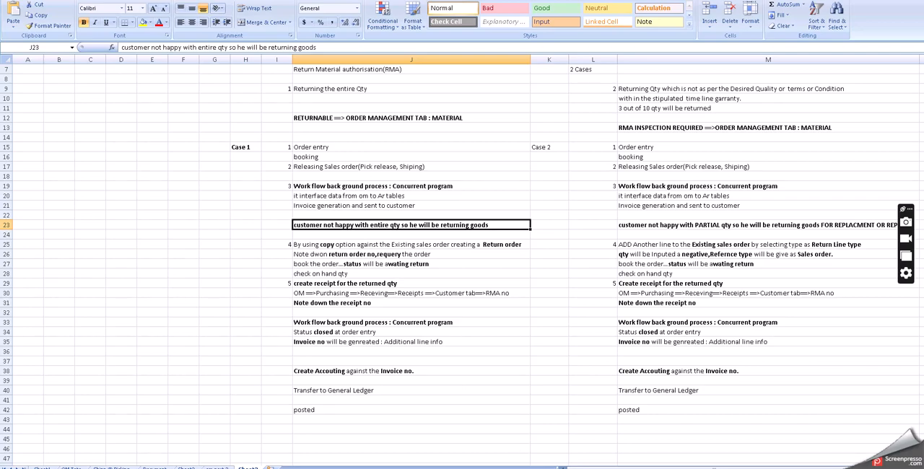
click(469, 468)
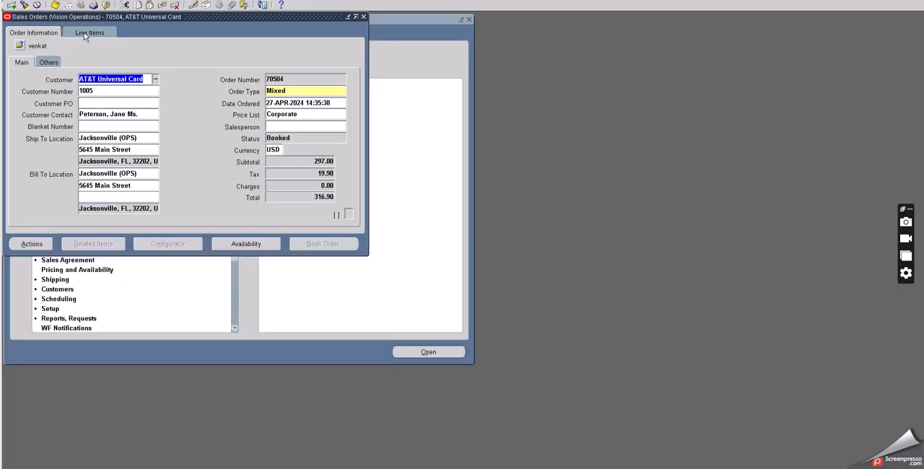
Step: Start copying the sales order as a new order and change its order type to Return Only
click(35, 244)
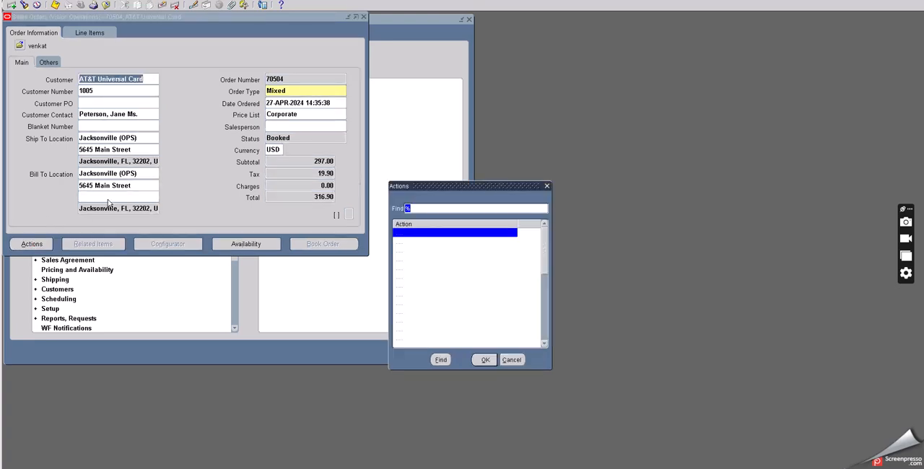
click(414, 311)
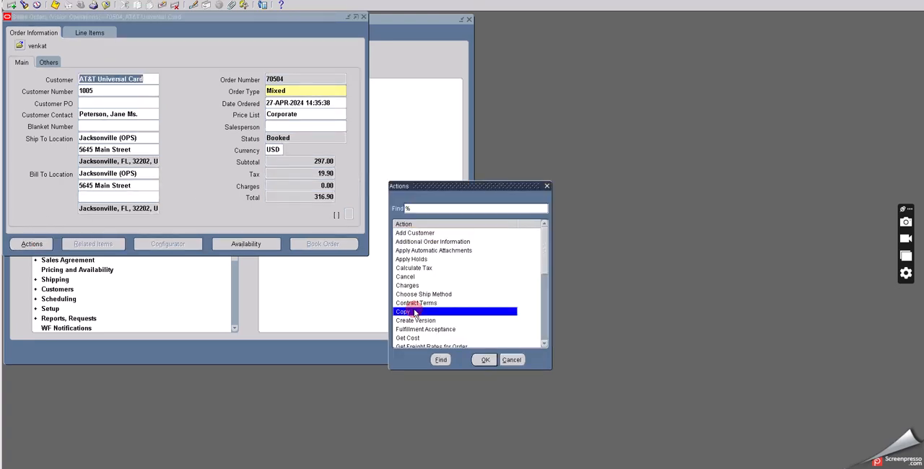
click(486, 360)
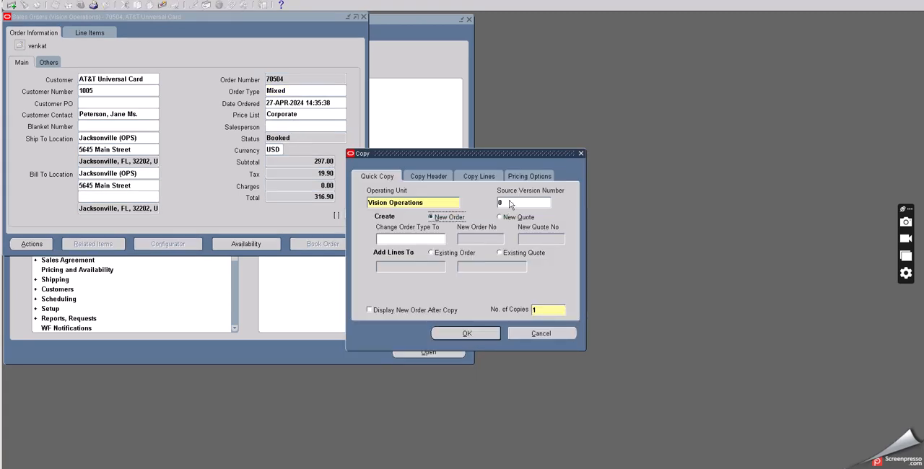
click(409, 236)
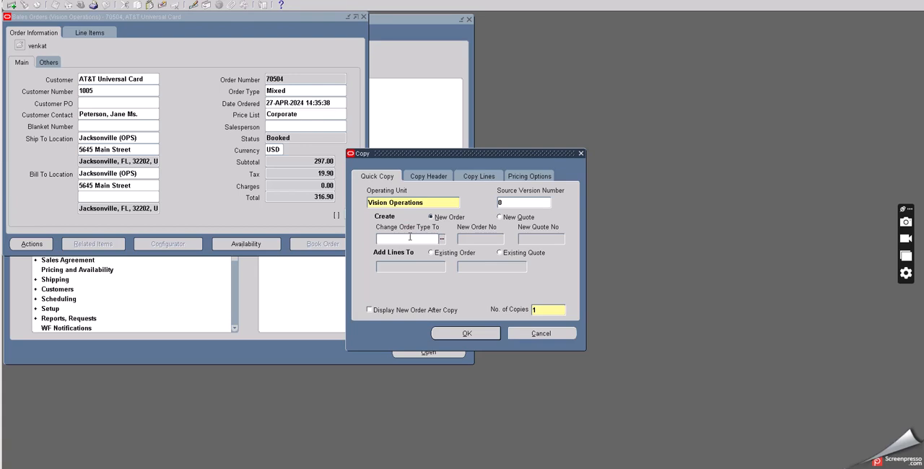
text(RE)
key(Tab)
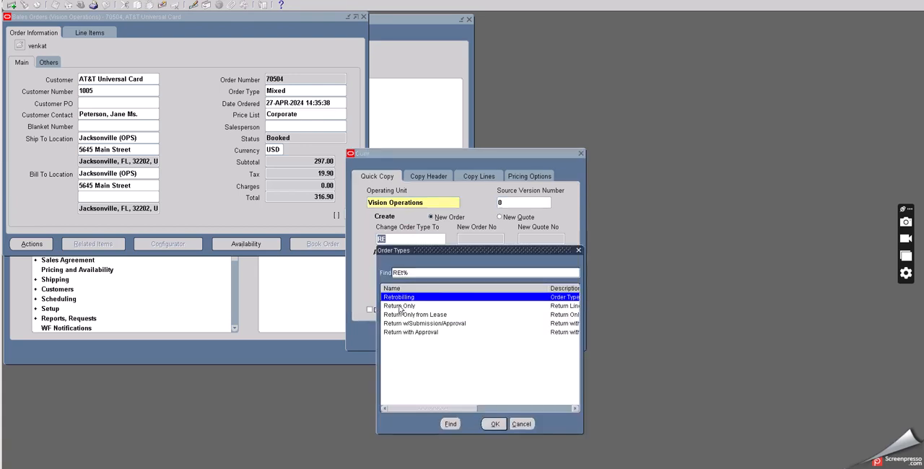
click(400, 307)
click(491, 425)
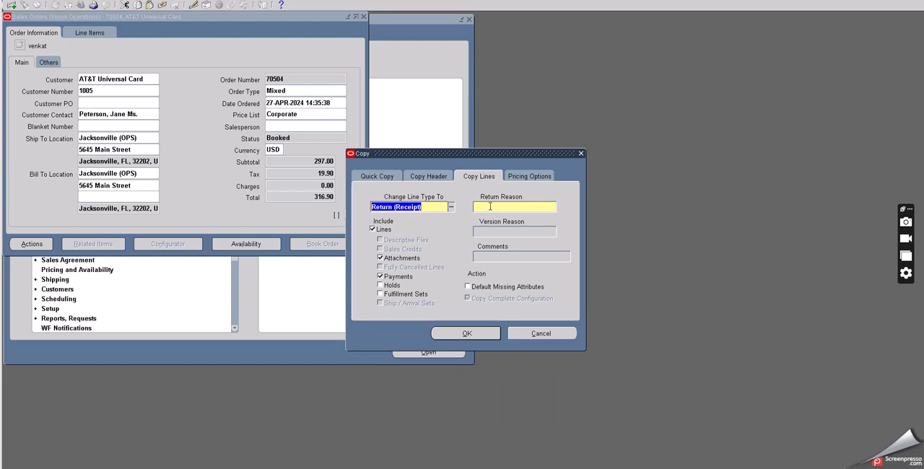
click(489, 206)
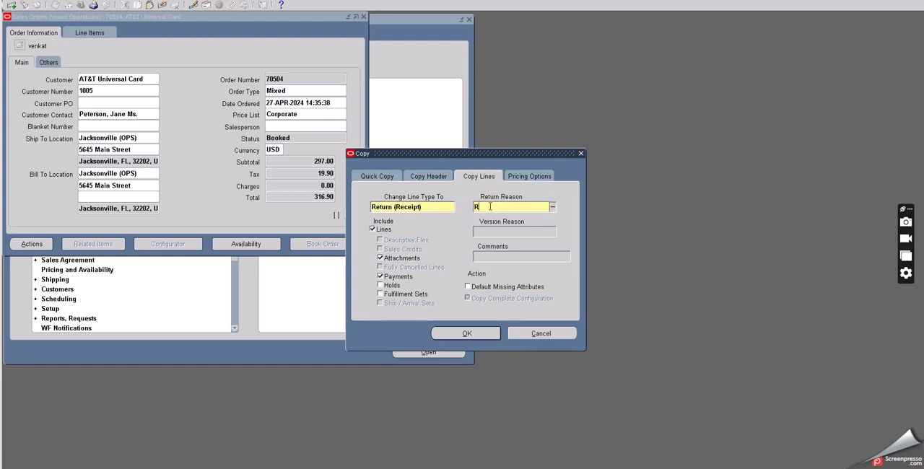
text(RET)
key(Tab)
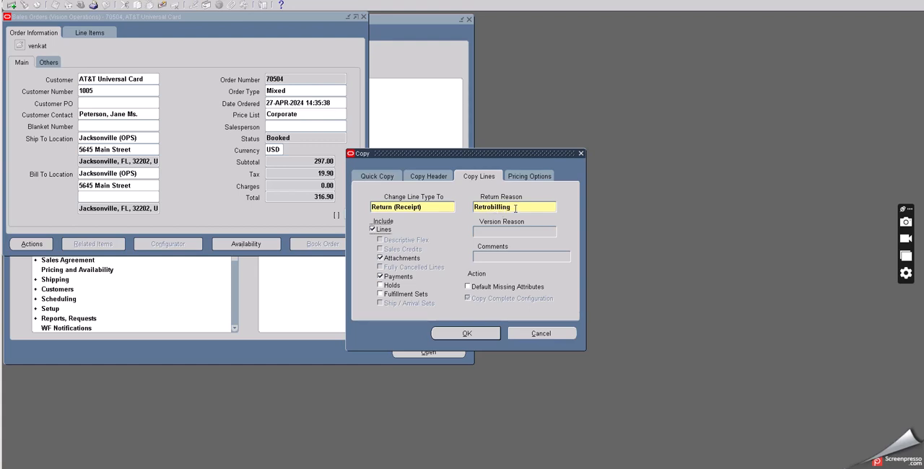
Step: Set the return reason for the copied lines to Damaged Product
click(524, 210)
click(552, 207)
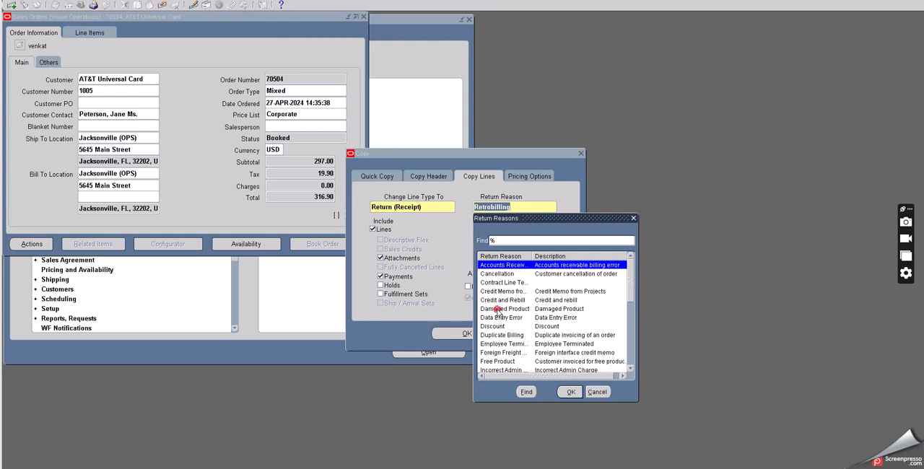
click(498, 308)
click(568, 391)
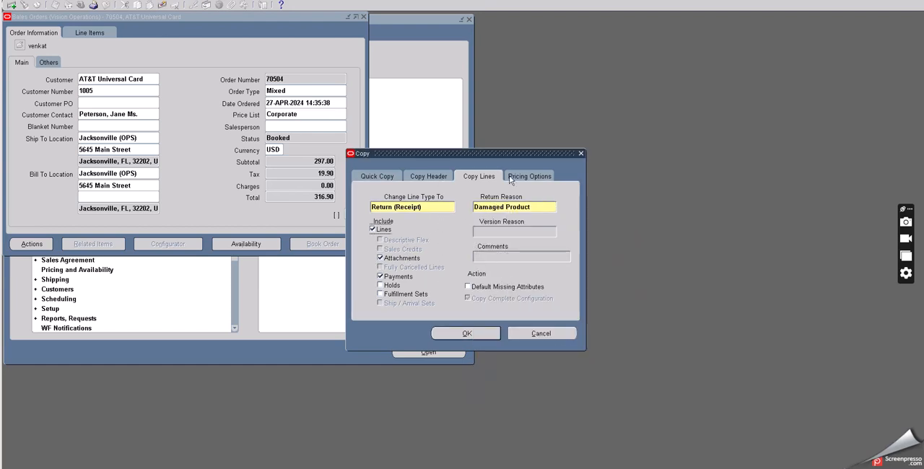
Step: Review the Copy Header and Quick Copy settings and create the return order
click(426, 176)
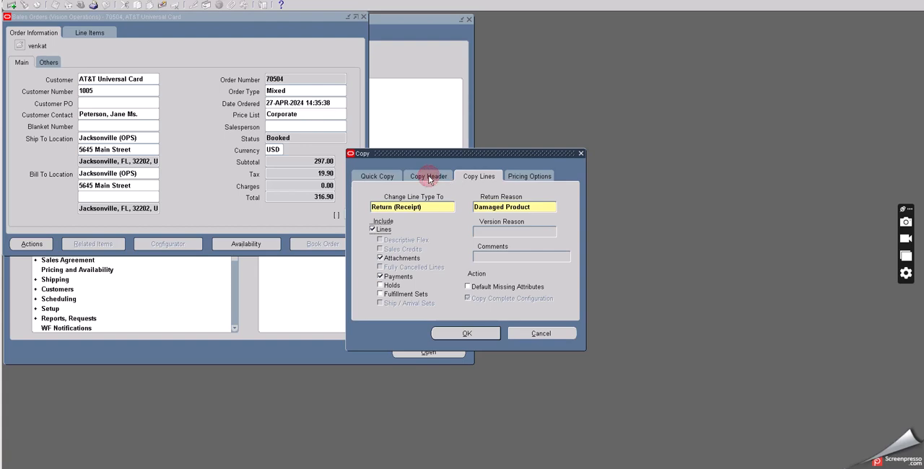
click(376, 177)
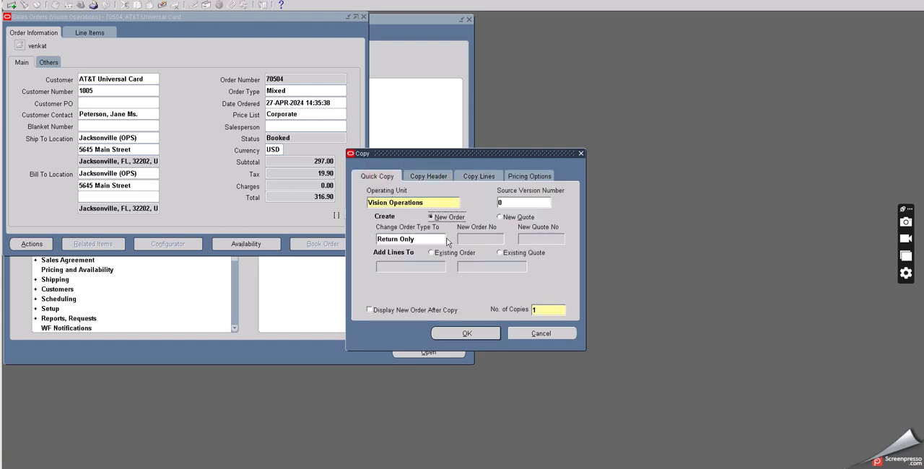
click(471, 334)
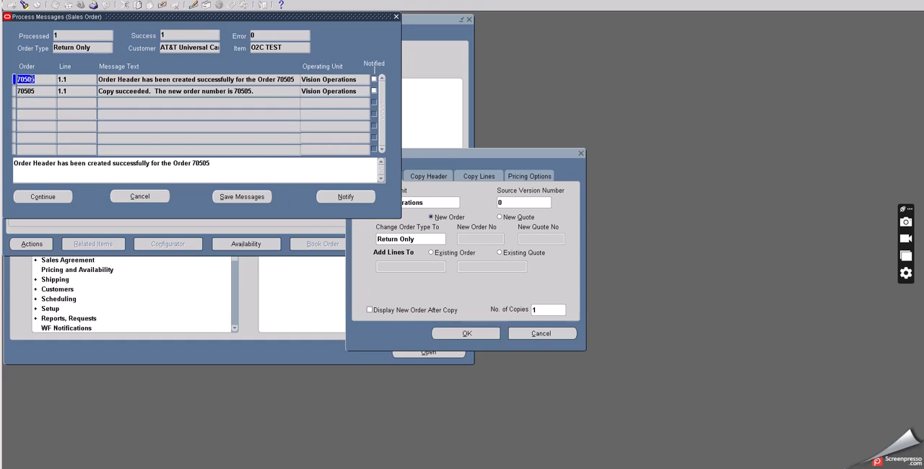
Step: Copy the new return order's number, paste it at the end of the text notes' number divider line, and return to Oracle
click(41, 80)
drag(41, 80, 12, 81)
click(342, 465)
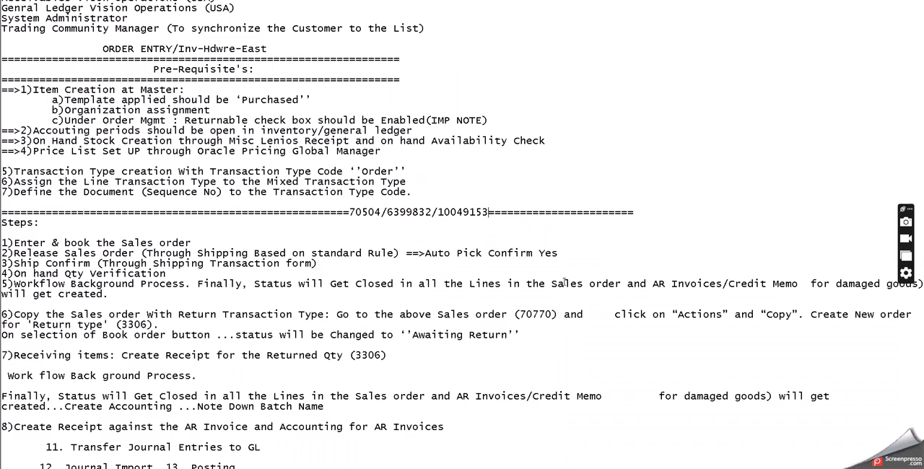
click(644, 213)
key(ctrl+v)
click(368, 212)
click(378, 212)
drag(634, 212, 668, 212)
key(alt+Tab)
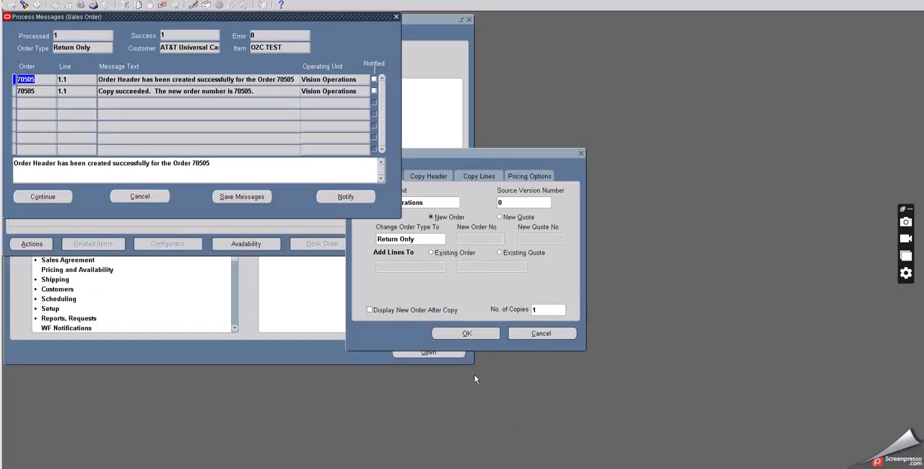
Step: Continue past the copy messages and check the original order's O2C TEST line status before closing the Sales Orders form
click(43, 196)
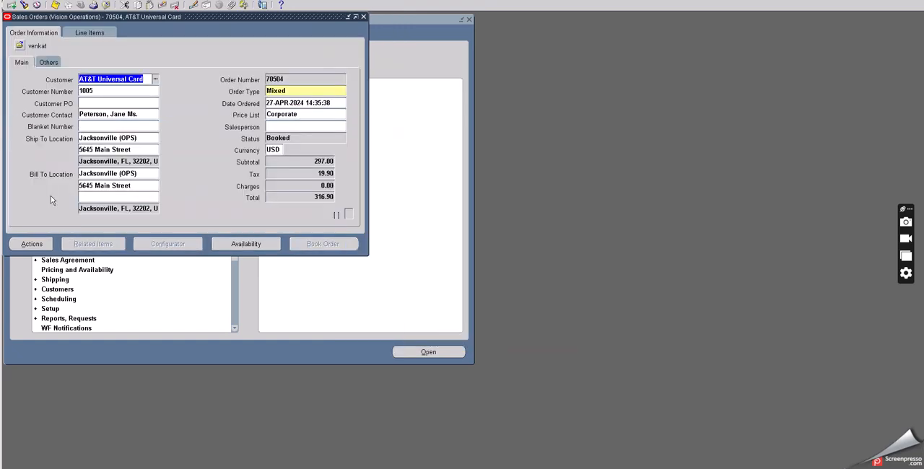
click(85, 34)
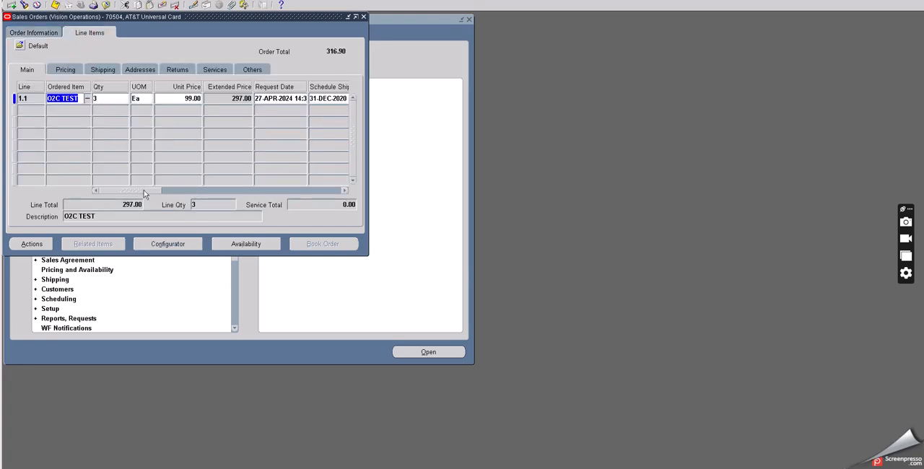
drag(142, 190, 168, 194)
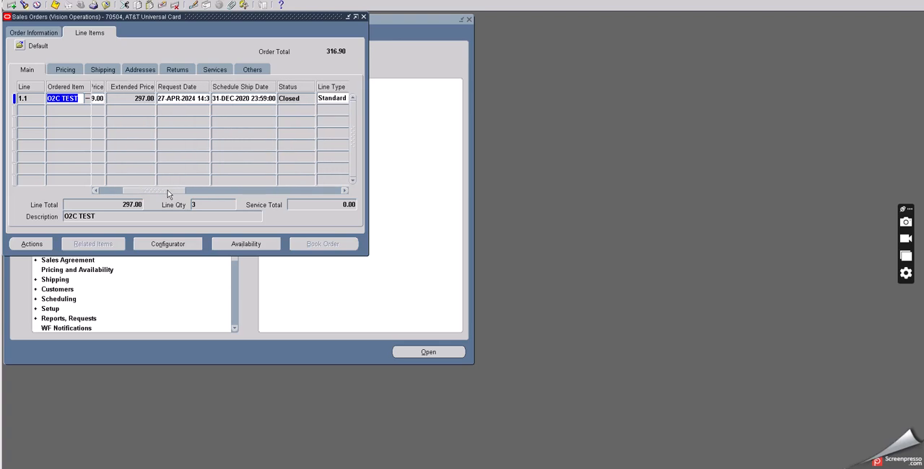
click(106, 5)
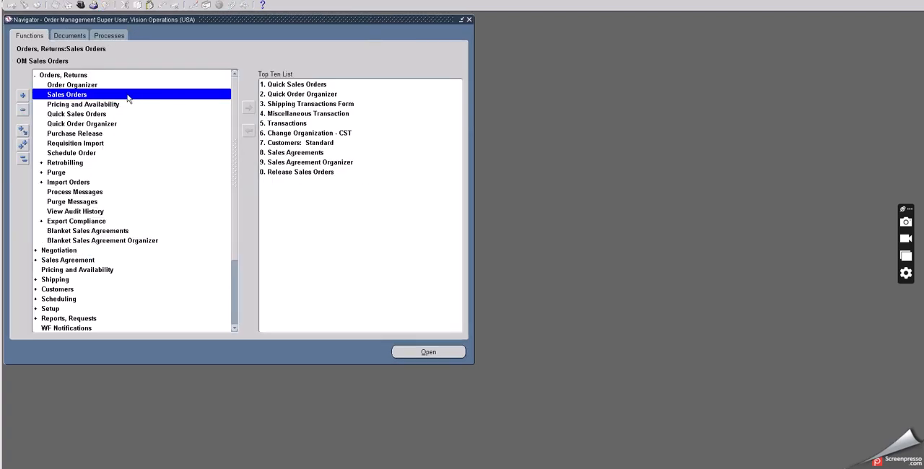
Step: Reopen the Sales Orders form and query the newly created return order by its order number
double_click(87, 94)
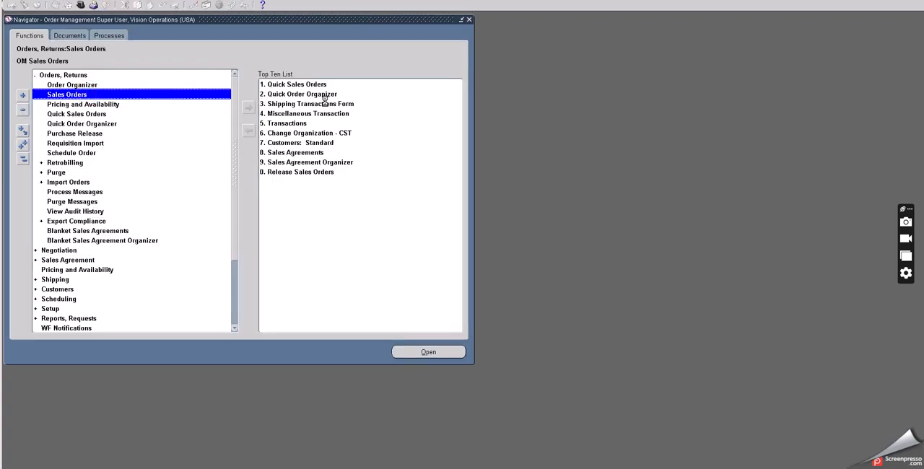
click(295, 79)
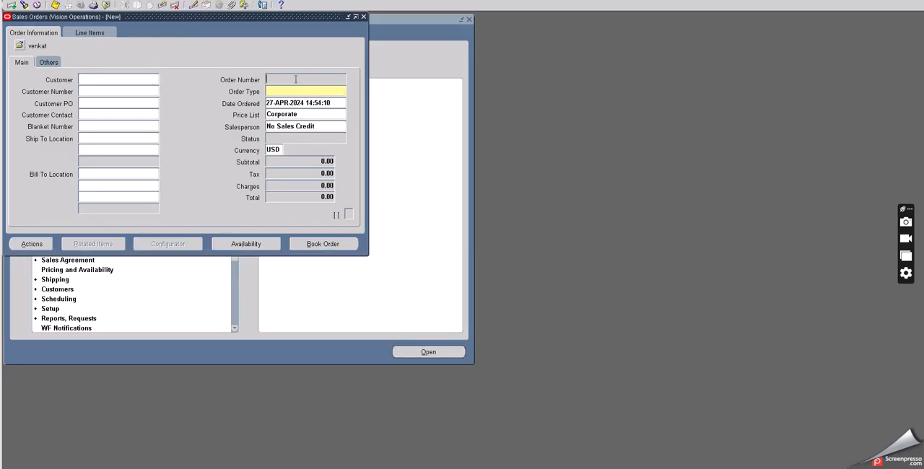
key(F11)
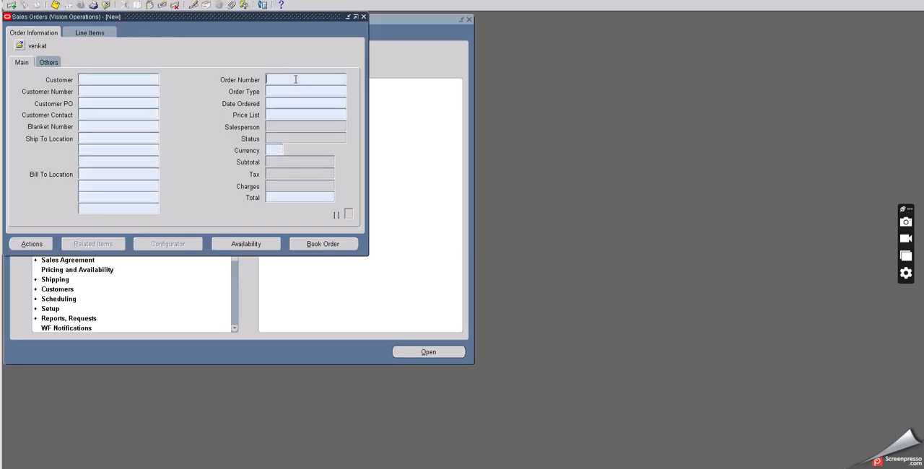
text(70505%)
key(ctrl+F11)
Step: Review the return order's order type, header status and other header details
click(272, 95)
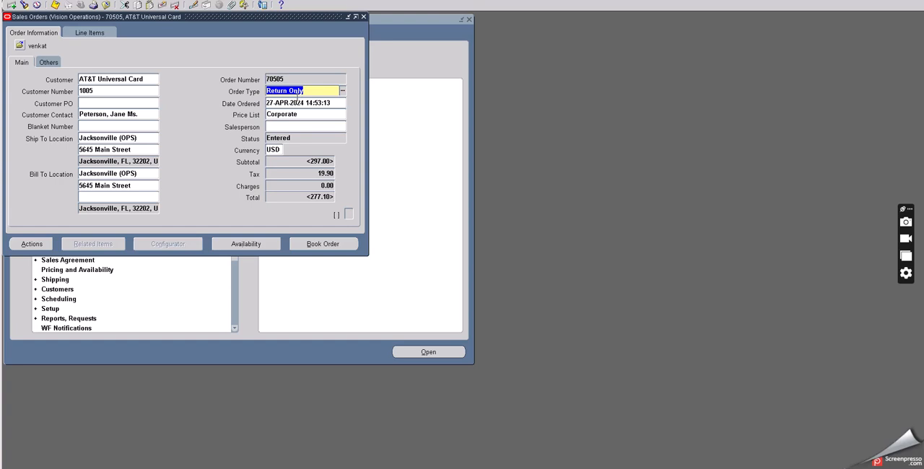
click(277, 138)
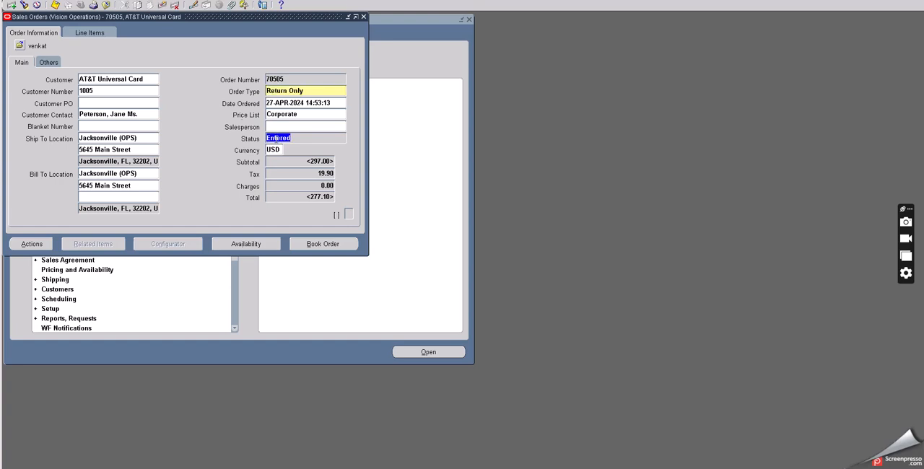
click(52, 62)
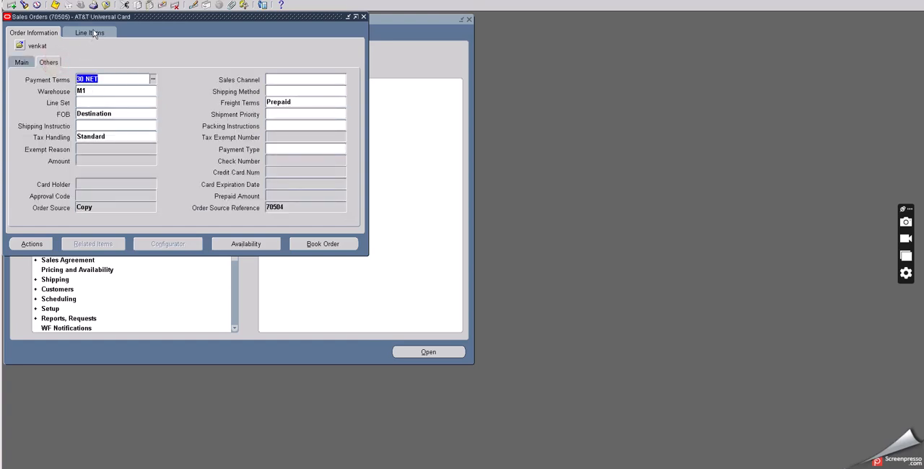
Step: Review the O2C TEST return line's quantity, extended price, line type and order source
click(89, 33)
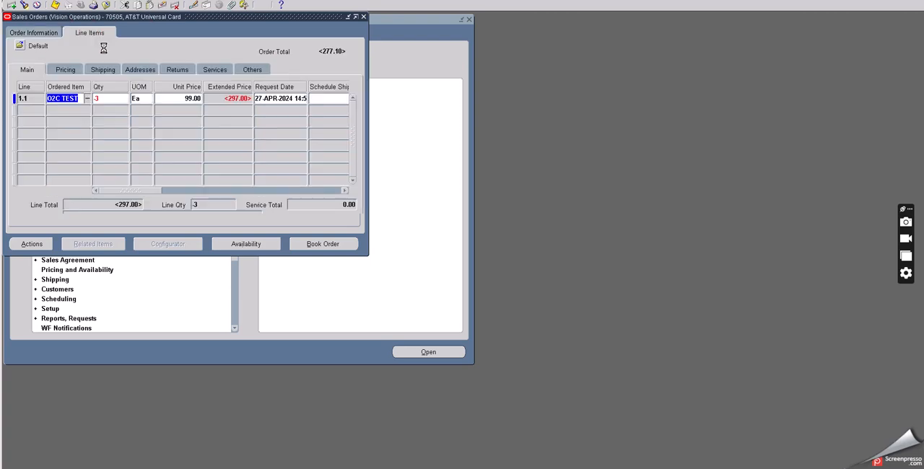
click(109, 99)
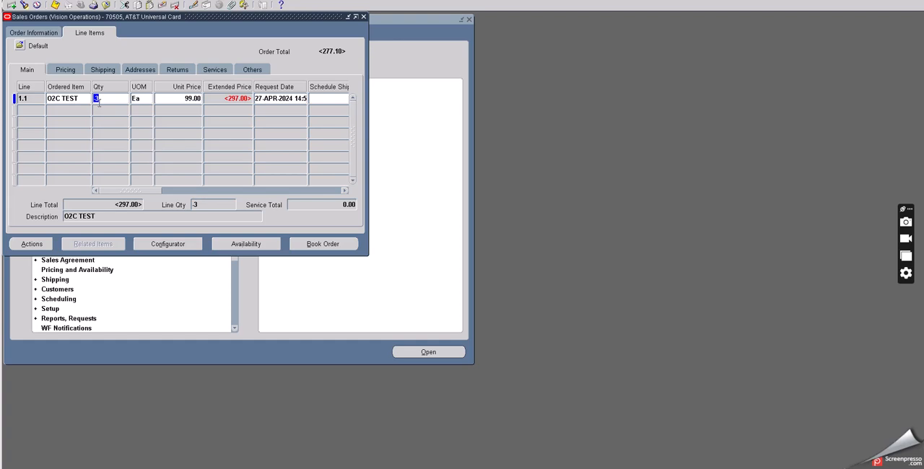
click(231, 99)
drag(149, 188, 192, 191)
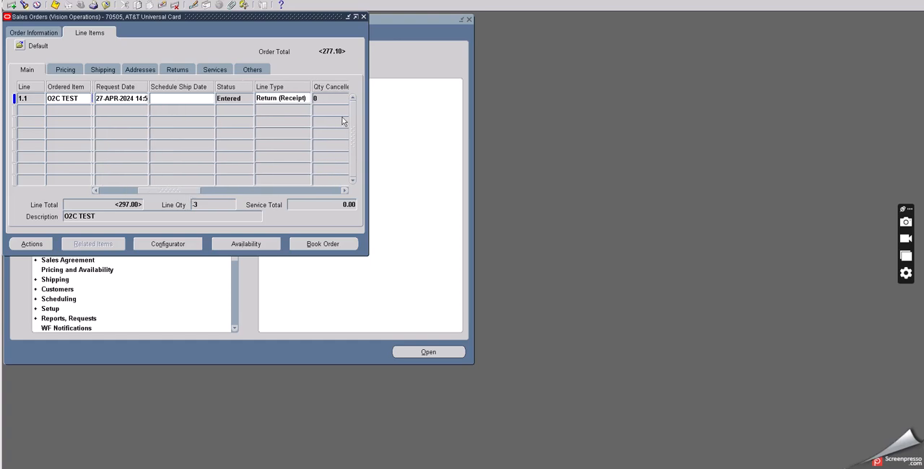
click(289, 96)
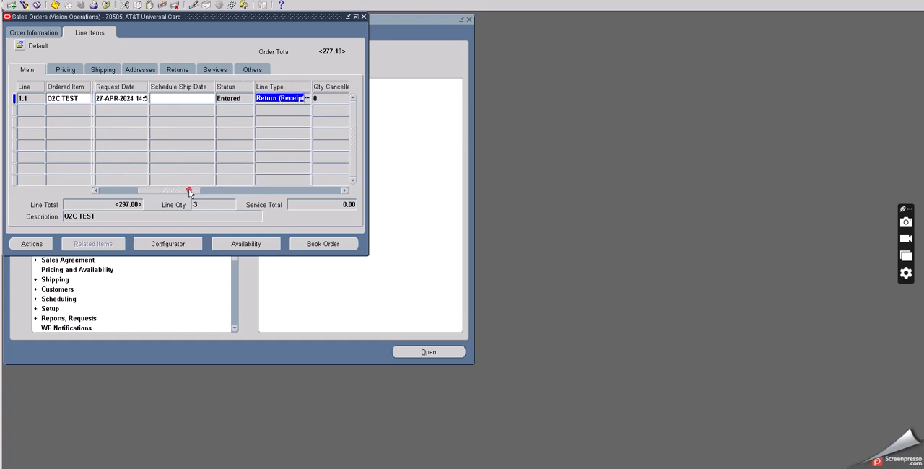
drag(189, 192, 265, 193)
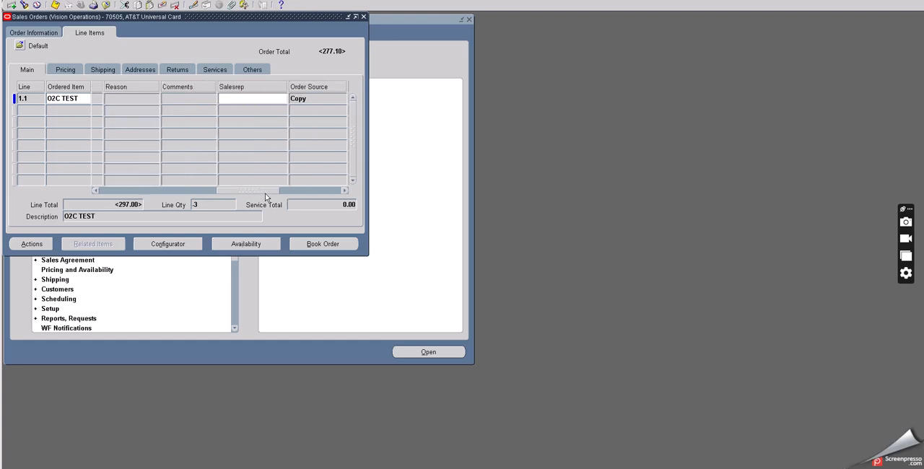
click(323, 99)
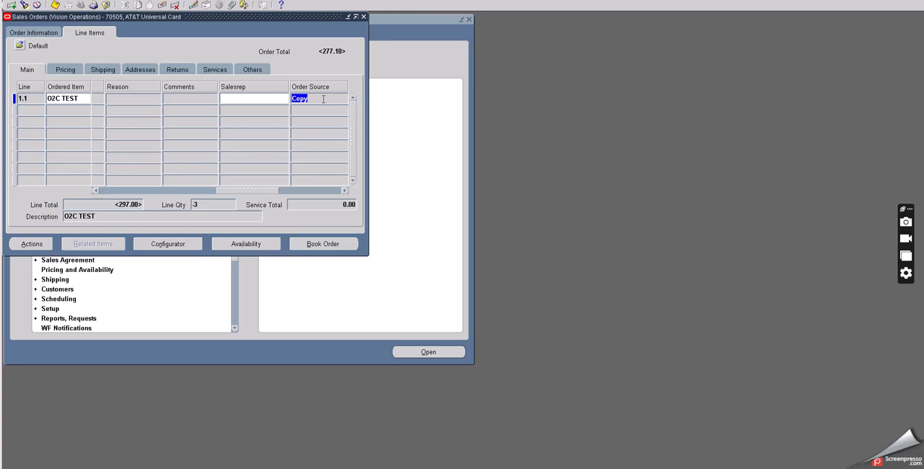
click(70, 69)
drag(160, 190, 92, 191)
click(27, 70)
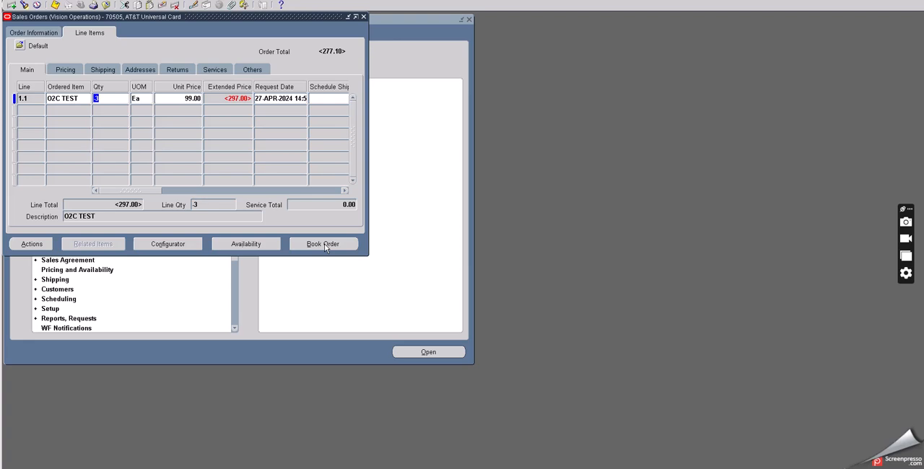
Step: Check the O2C TEST line's return reason, quantity and line type, and view its sales order reference without changing it
click(176, 70)
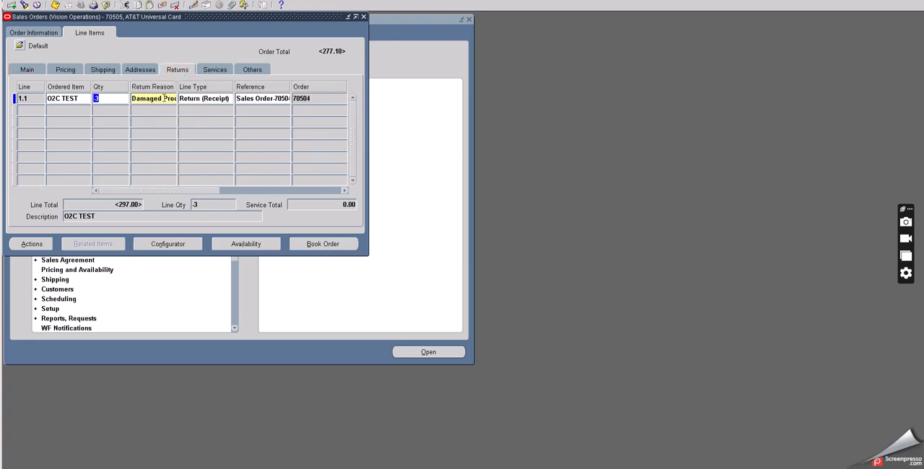
click(164, 98)
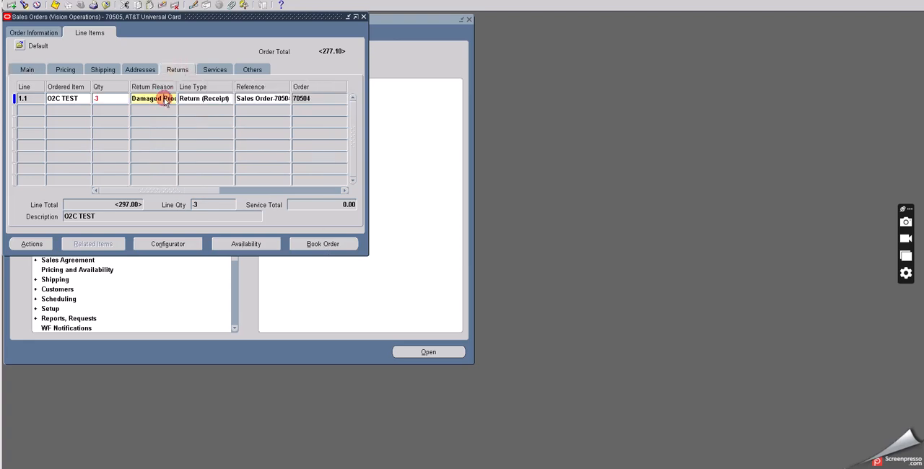
click(107, 99)
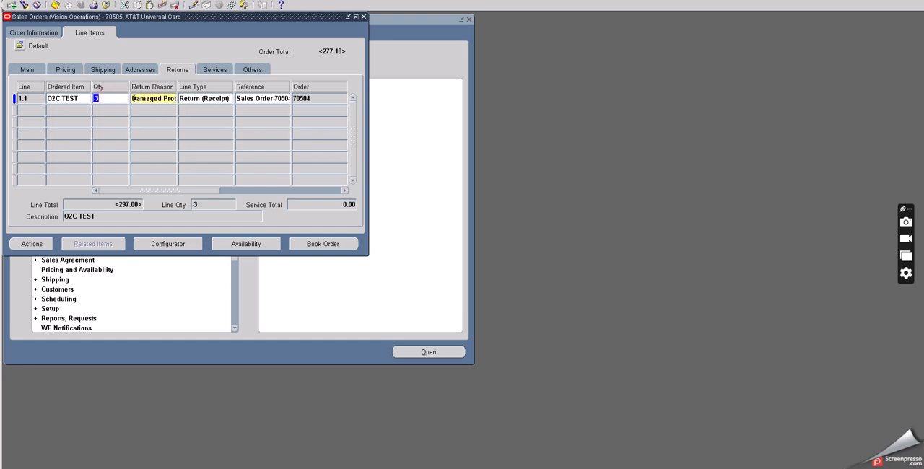
click(198, 99)
click(260, 99)
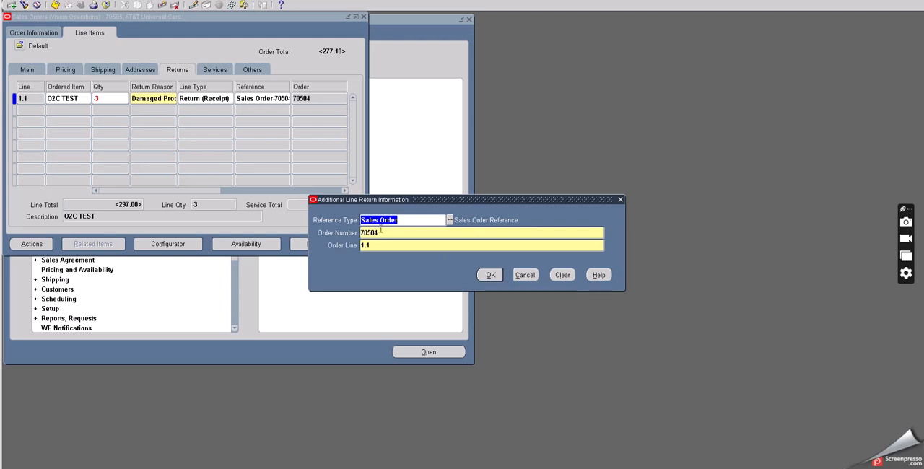
click(524, 275)
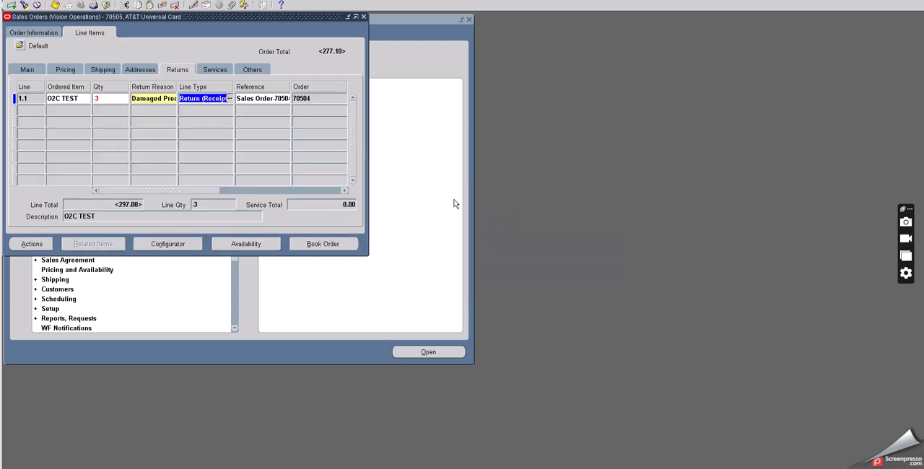
Step: Book the return order, acknowledge the booking note and check the header status
click(321, 244)
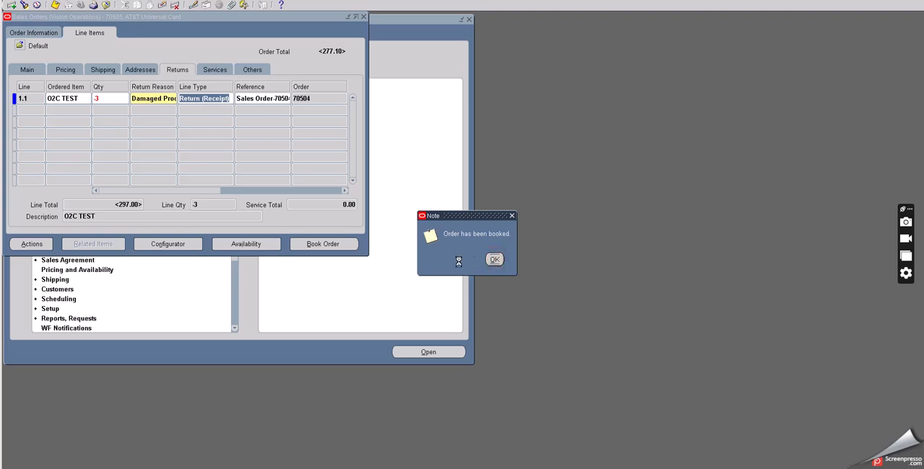
click(494, 260)
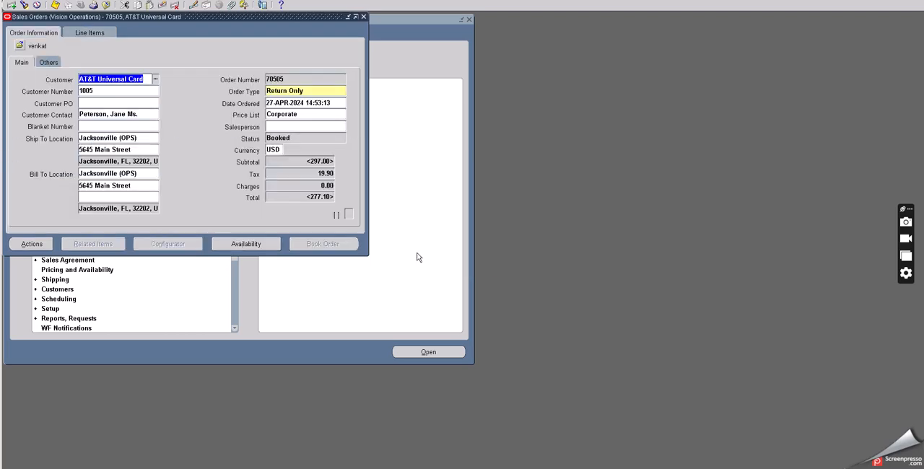
click(277, 138)
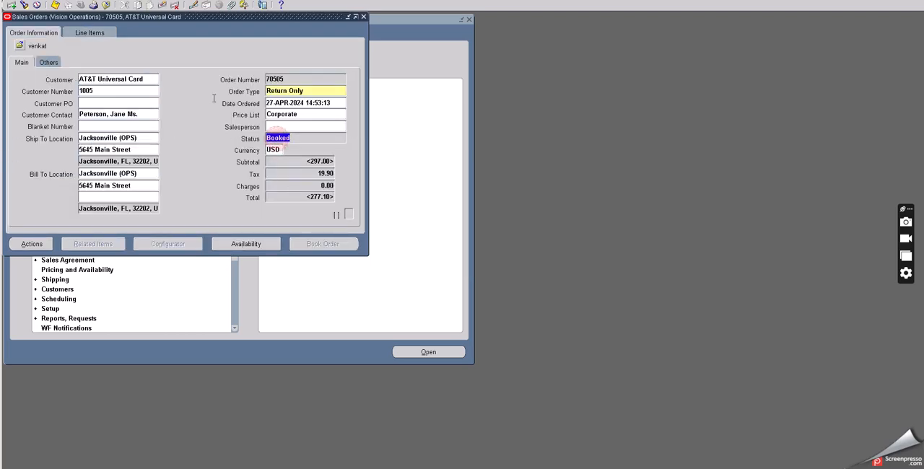
Step: Check the full status text of the O2C TEST line on the booked return order
click(85, 33)
drag(153, 191, 123, 191)
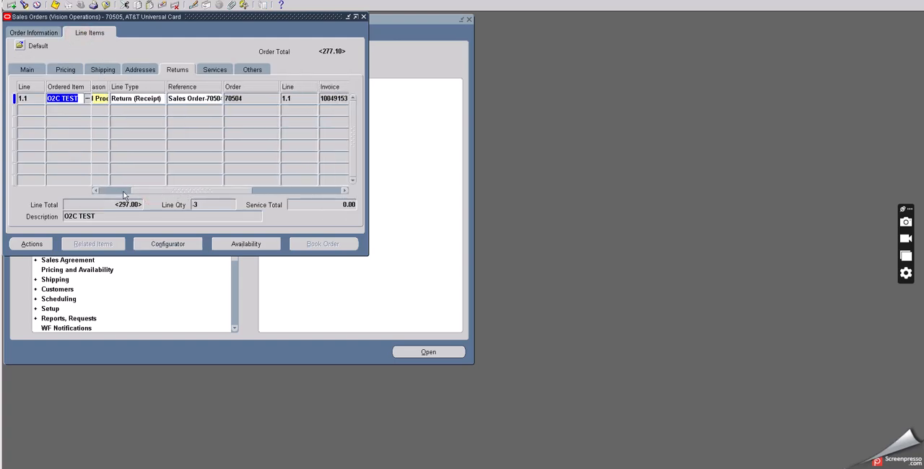
click(27, 69)
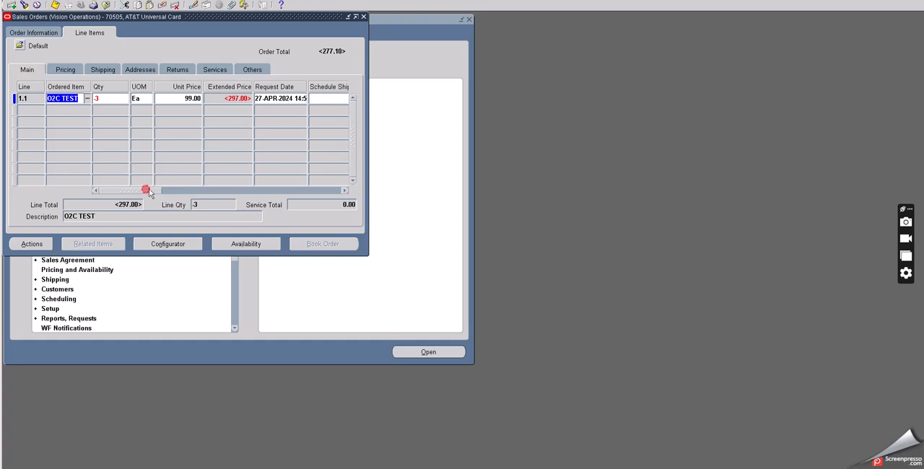
drag(149, 192, 202, 190)
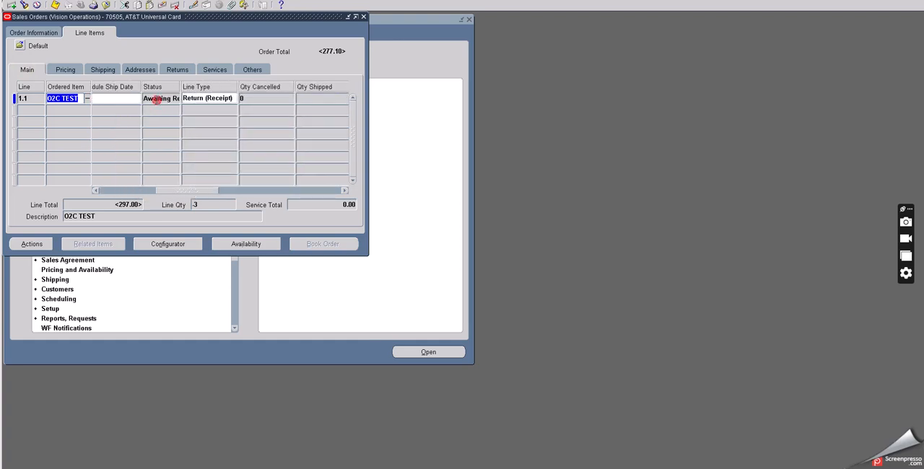
click(156, 100)
key(End)
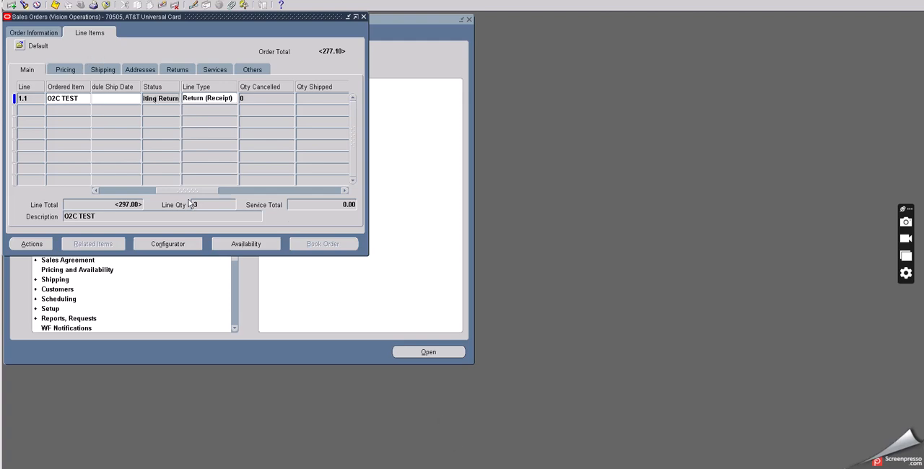
Step: Go back to the return order's header information and close the Sales Orders form
click(31, 33)
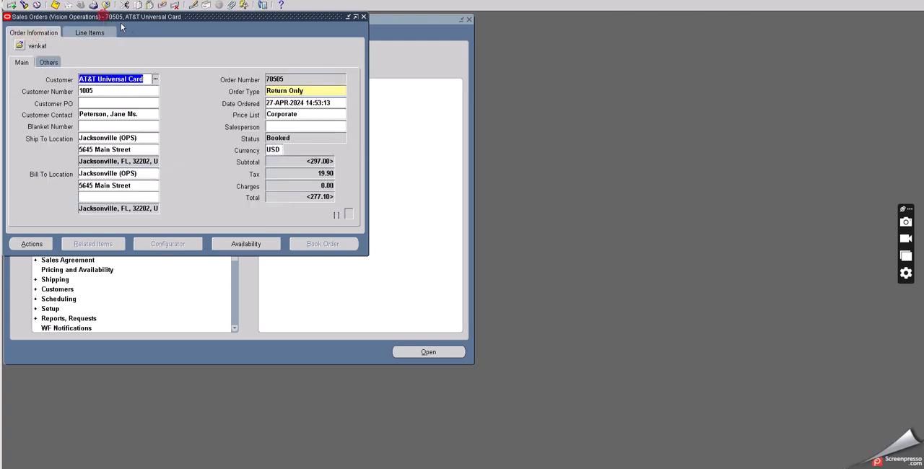
drag(103, 15, 176, 55)
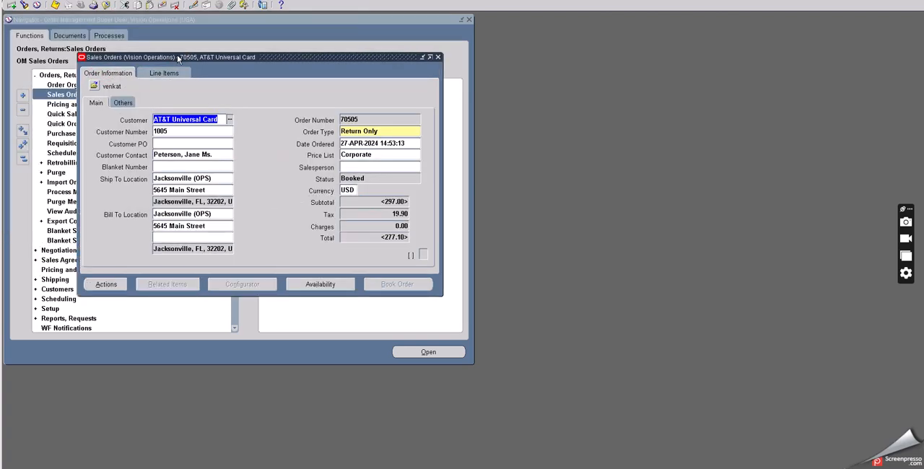
click(437, 57)
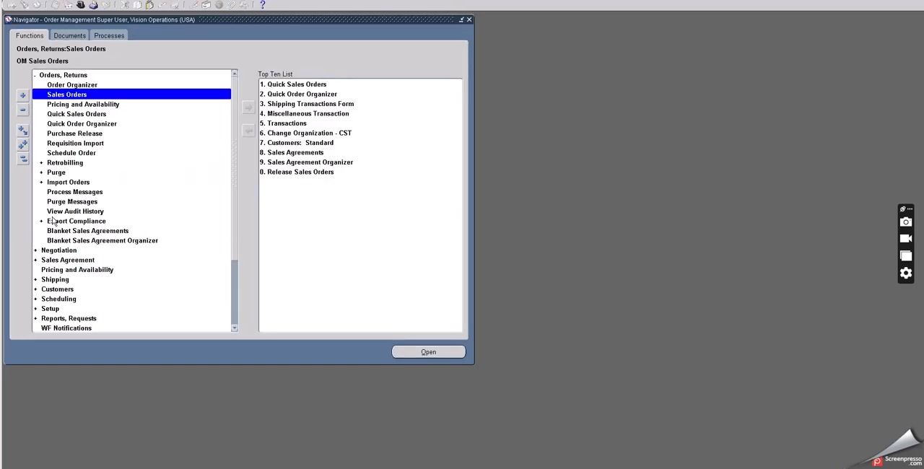
scroll(65, 258, down, 2)
scroll(60, 272, down, 1)
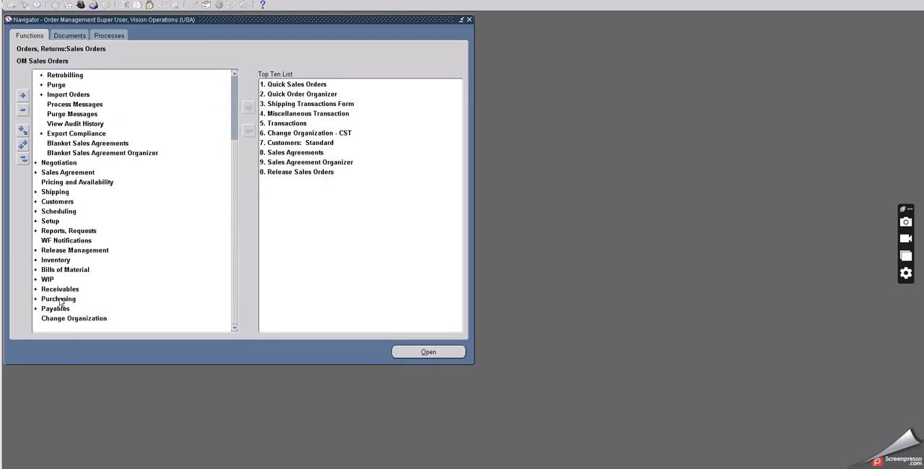
double_click(59, 299)
scroll(103, 286, down, 2)
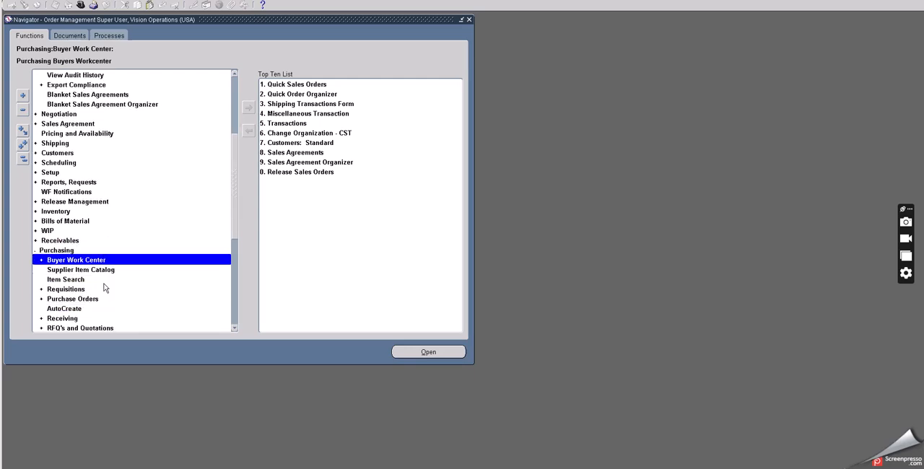
scroll(103, 287, down, 5)
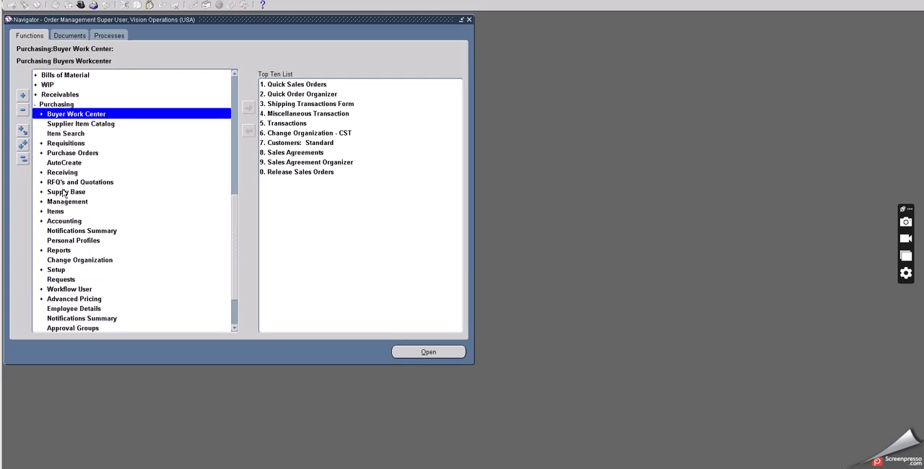
double_click(57, 103)
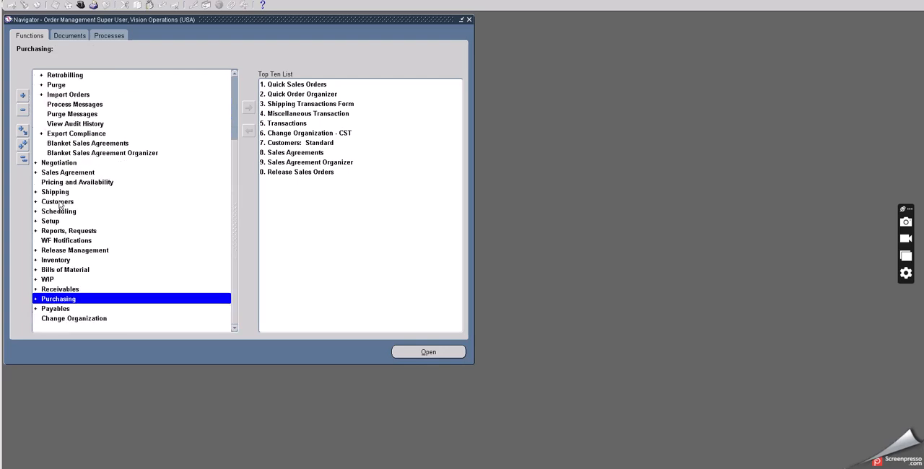
Step: Look through the Receipts functions under Receivables in the Navigator, and switch to the Excel RMA notes to check the receipt path
double_click(57, 288)
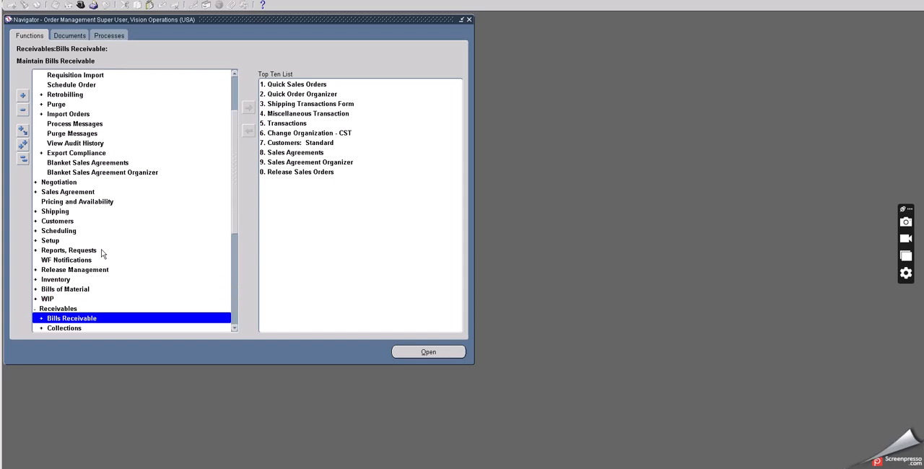
scroll(101, 252, down, 5)
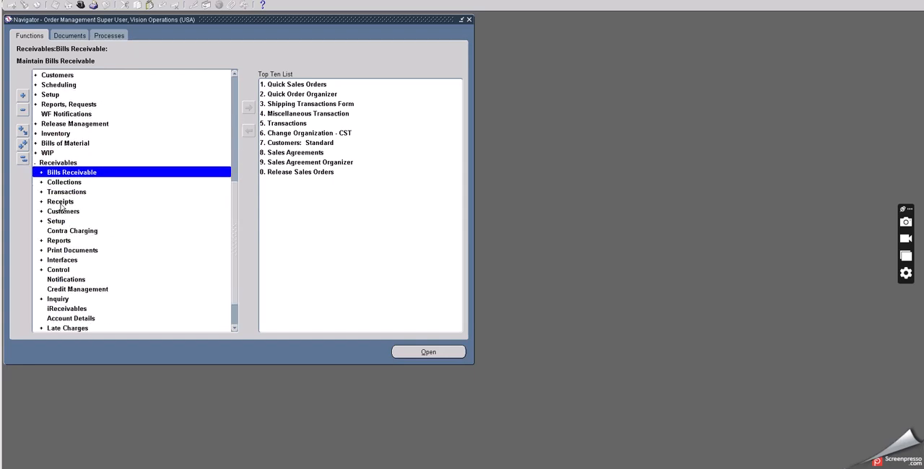
double_click(61, 202)
scroll(97, 214, down, 4)
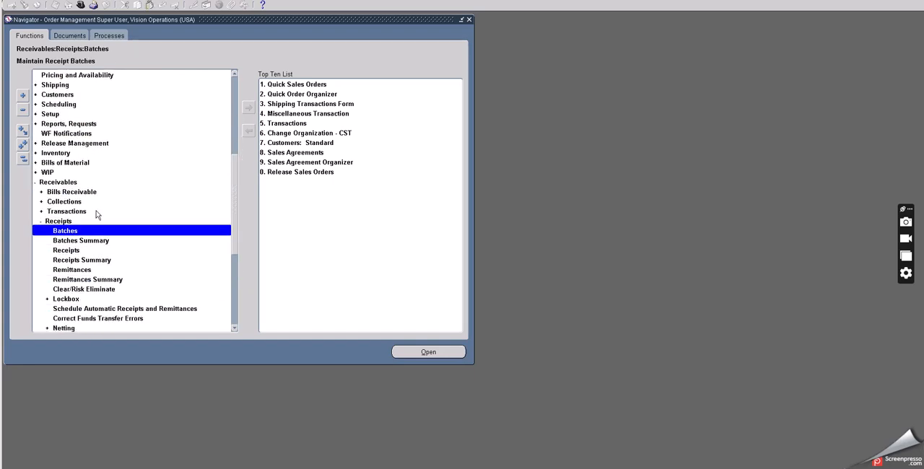
scroll(97, 214, down, 2)
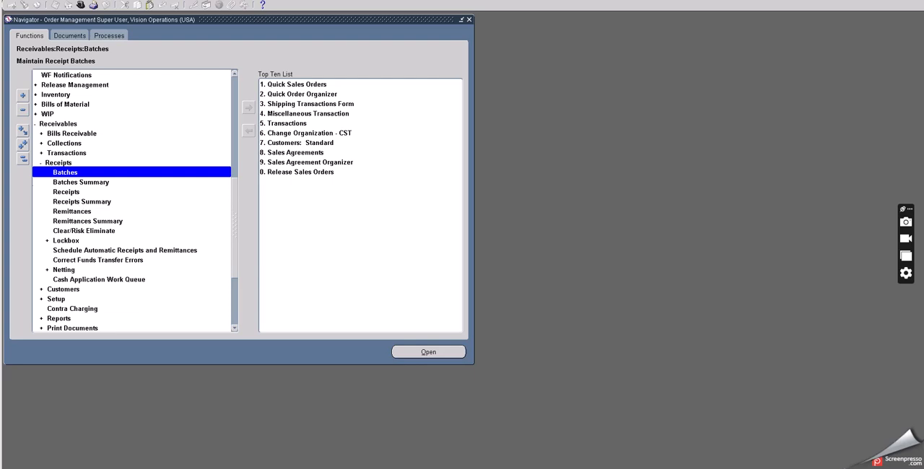
key(alt+Tab)
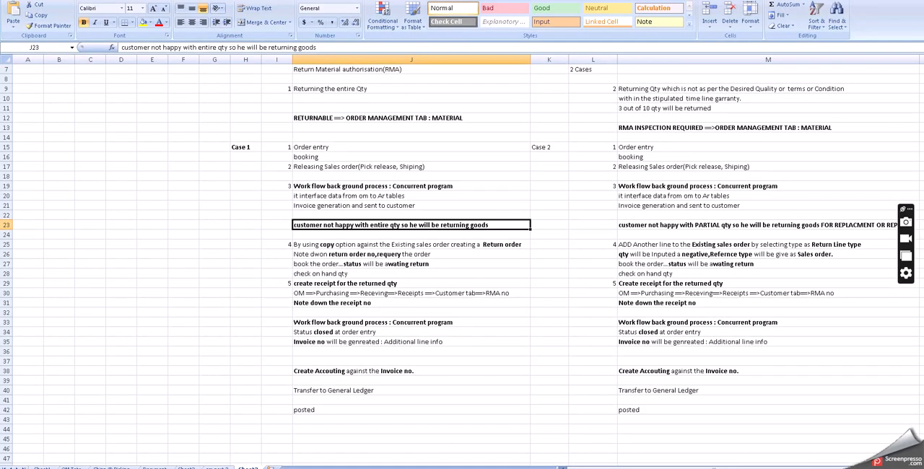
Step: Return to the Oracle Navigator, collapse the Receivables functions and expand the Receiving functions under Purchasing
key(alt+Tab)
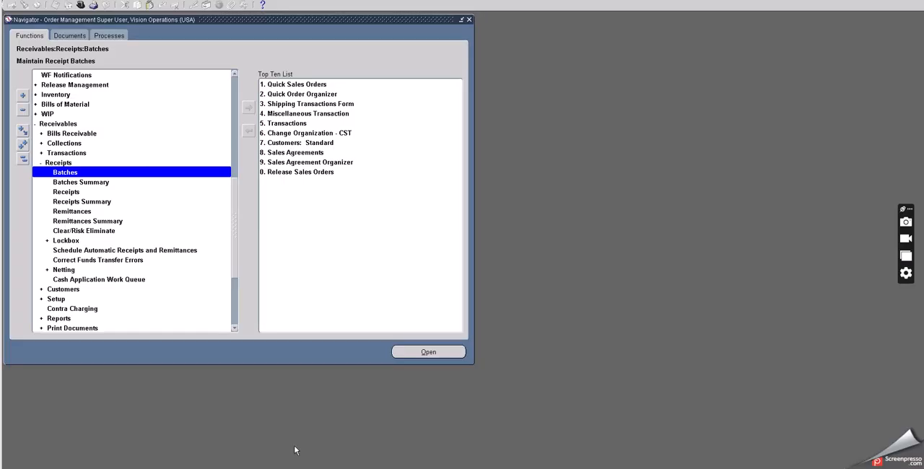
double_click(49, 124)
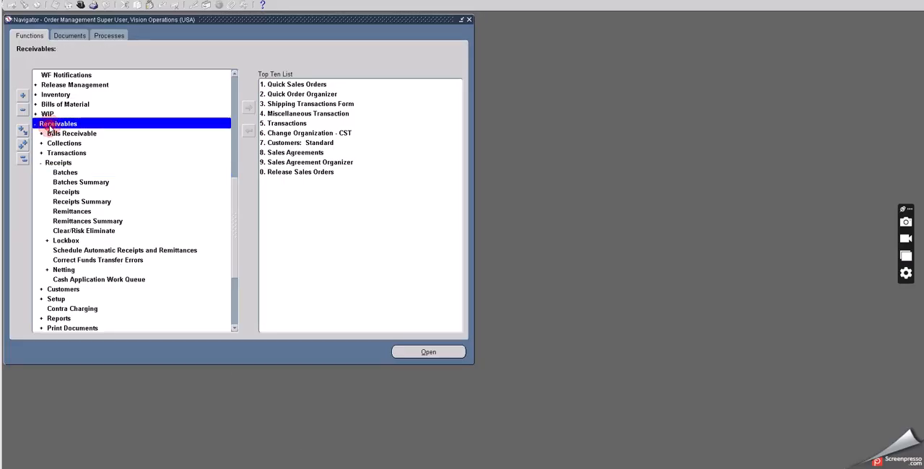
double_click(61, 329)
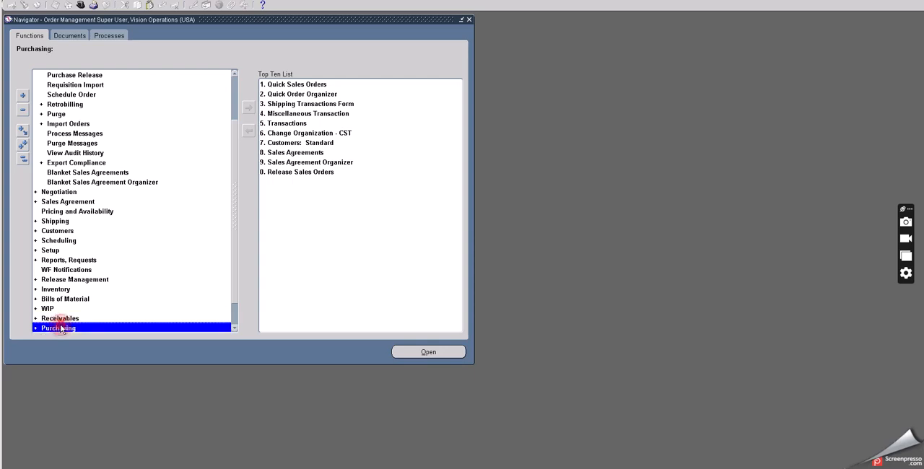
scroll(110, 261, down, 2)
scroll(108, 261, down, 2)
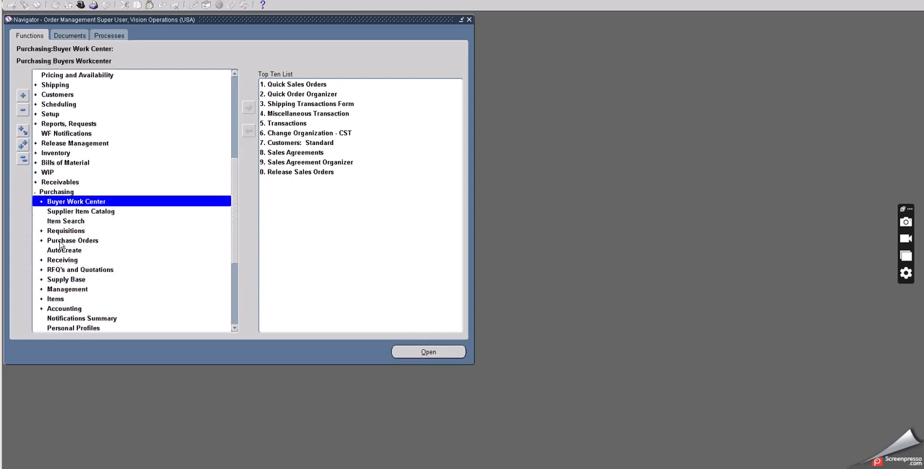
double_click(62, 260)
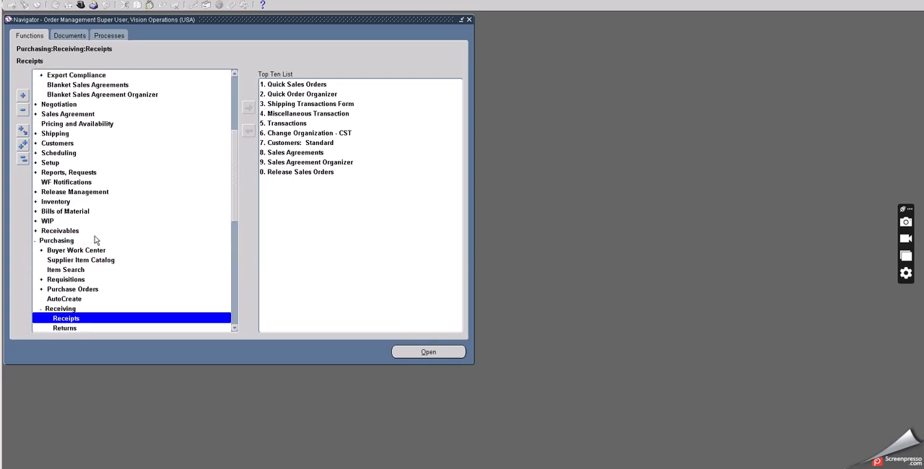
scroll(93, 241, down, 3)
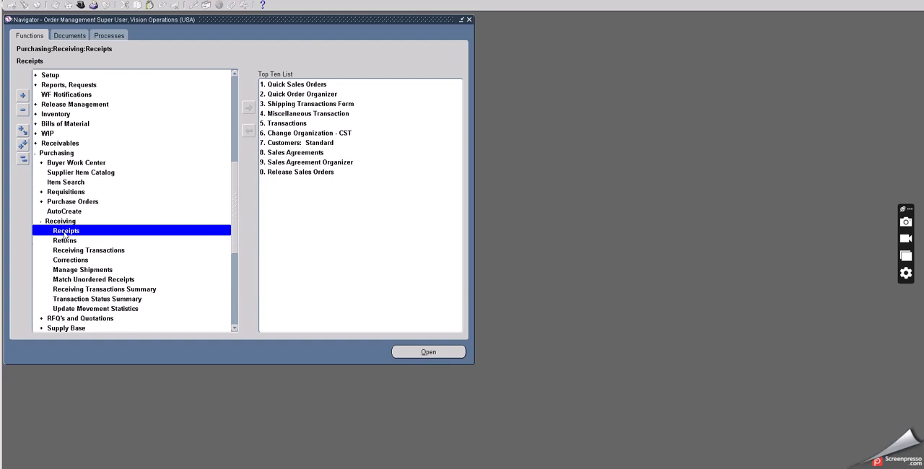
Step: Open the Receipts form under Purchasing Receiving for organization M1, Seattle Manufacturing, filtering the organizations by M
double_click(65, 231)
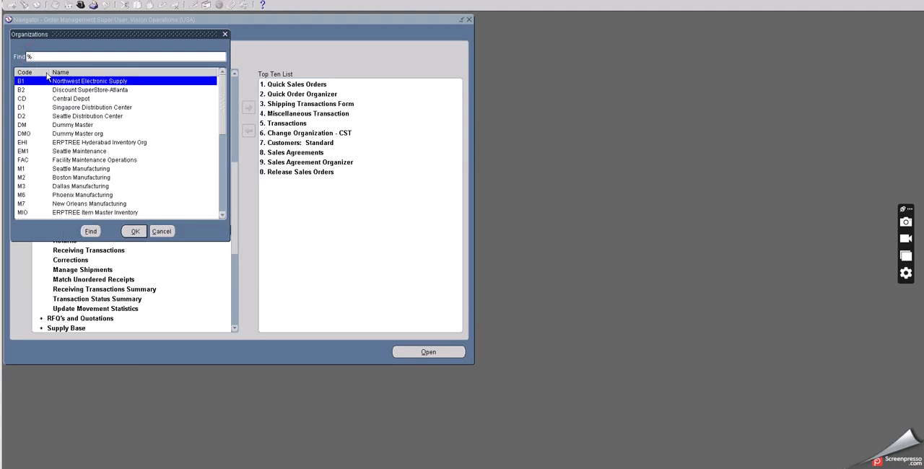
text(M)
click(86, 231)
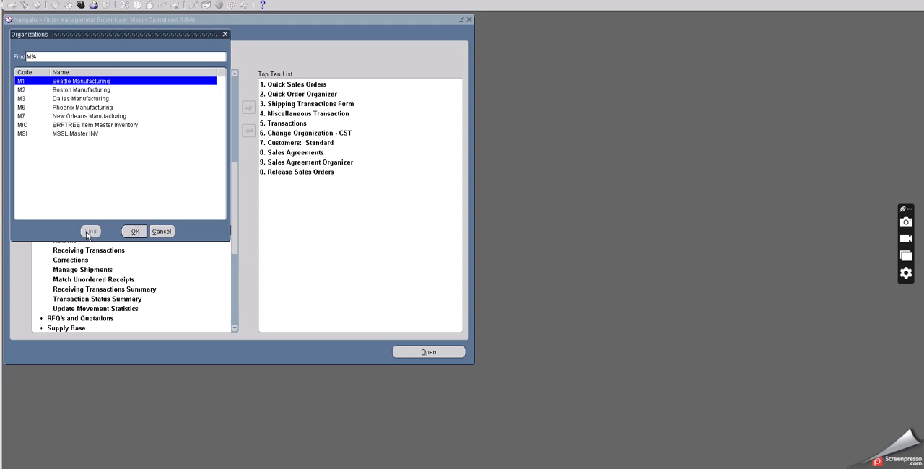
click(134, 231)
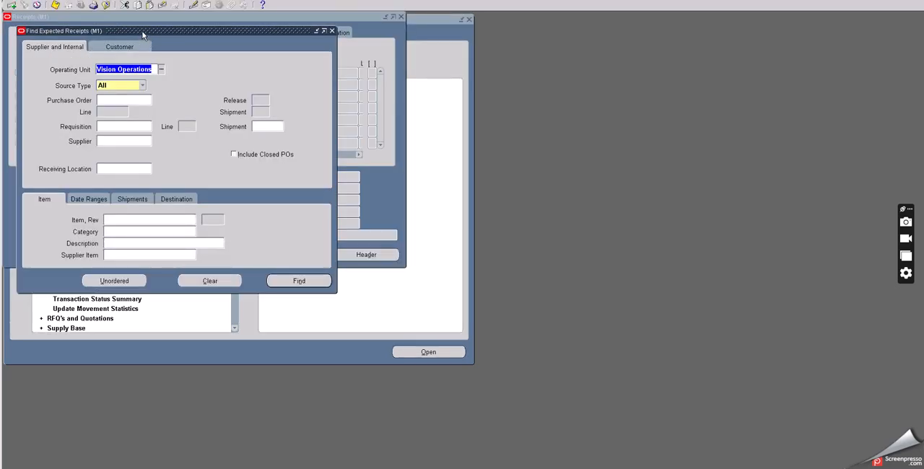
Step: Find the expected customer receipts using the booked return order's number as the RMA number
drag(143, 32, 205, 98)
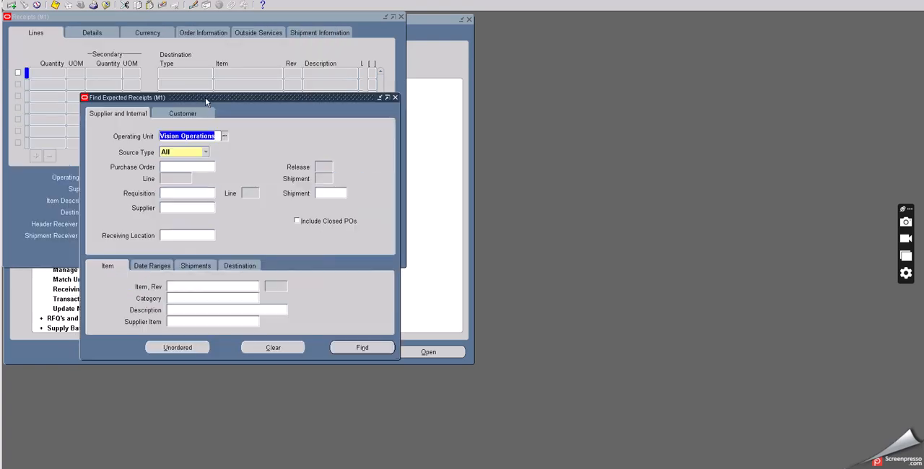
click(189, 115)
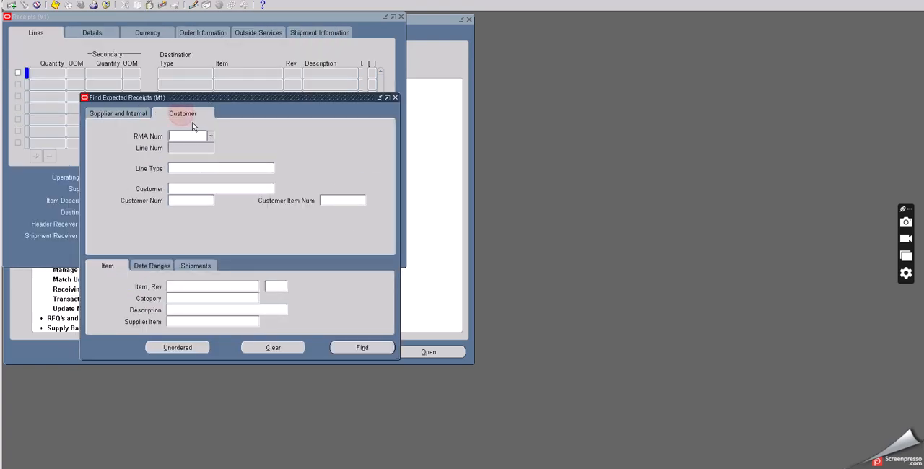
click(187, 135)
text(70505)
key(Tab)
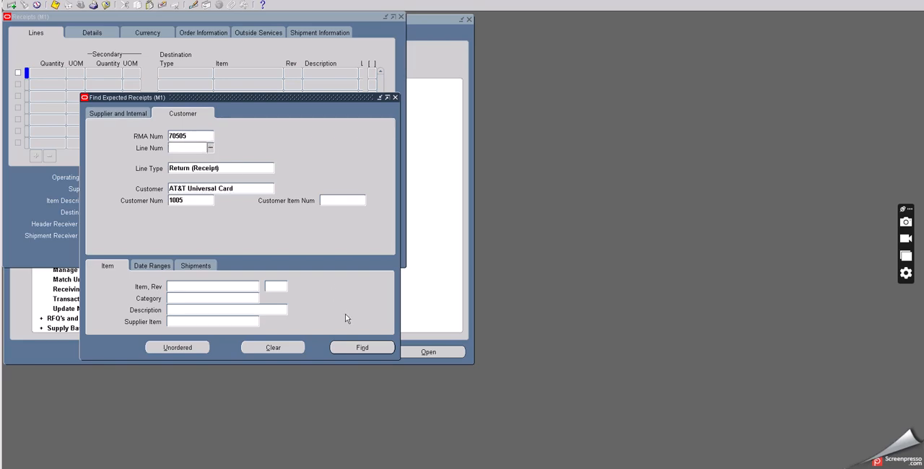
click(363, 348)
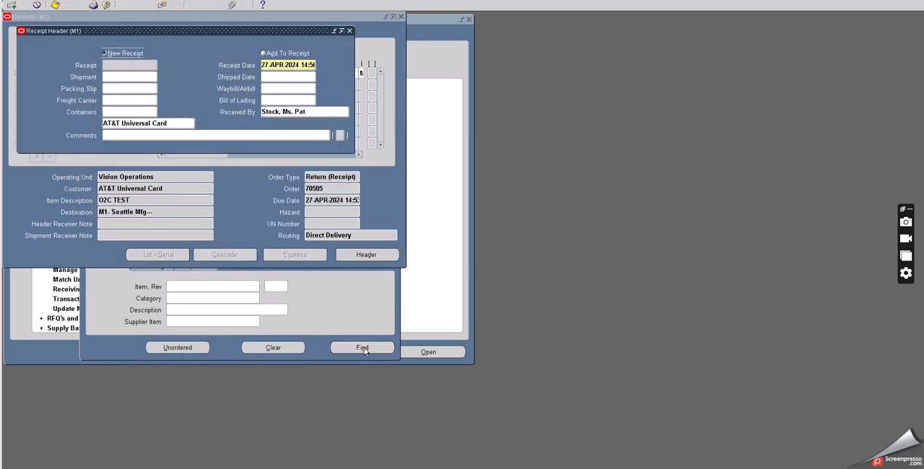
Step: Select the O2C TEST line for a new receipt and set its destination subinventory to FGI
drag(170, 28, 214, 191)
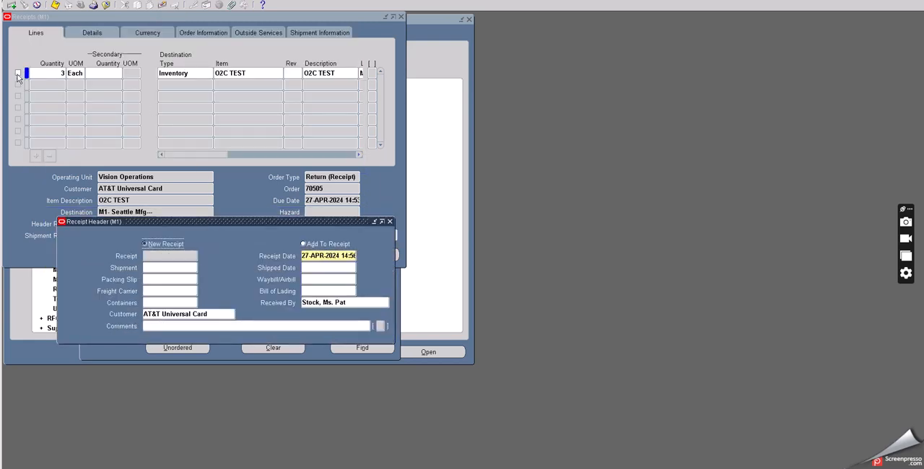
click(18, 73)
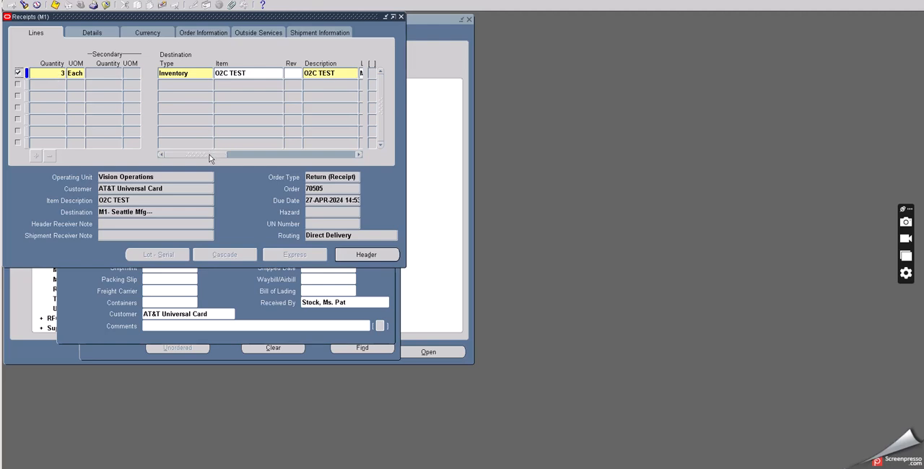
drag(213, 154, 246, 157)
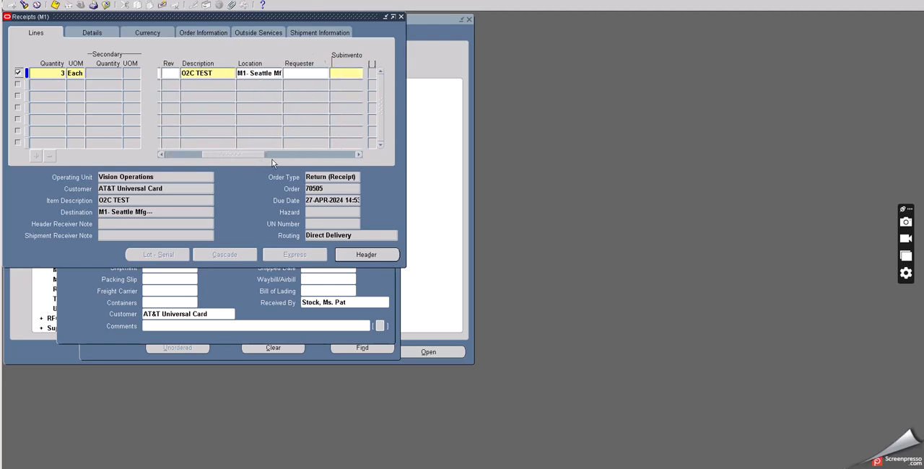
click(264, 73)
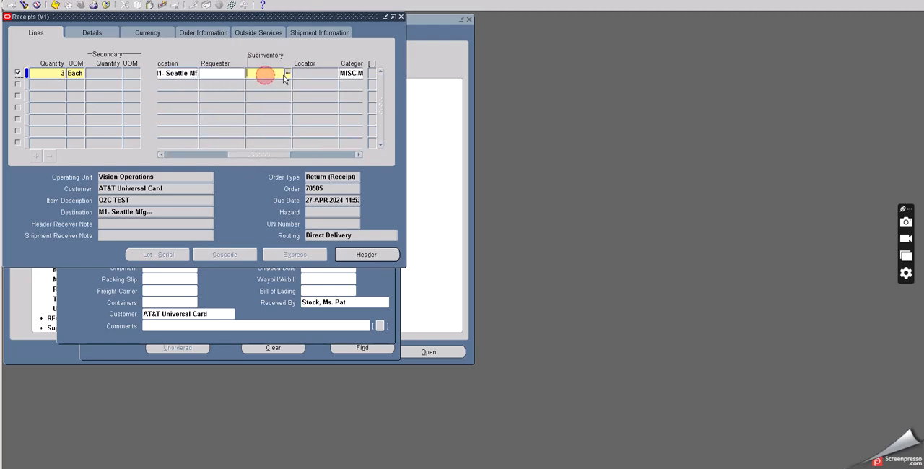
click(287, 73)
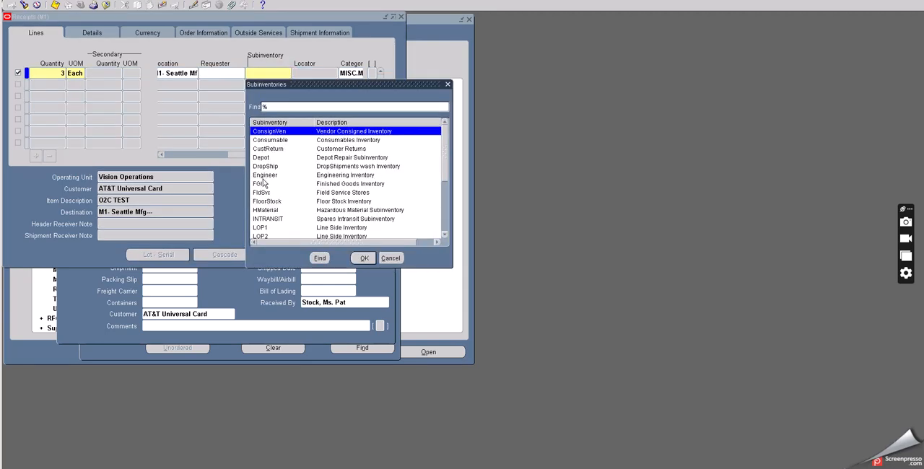
click(262, 183)
click(367, 259)
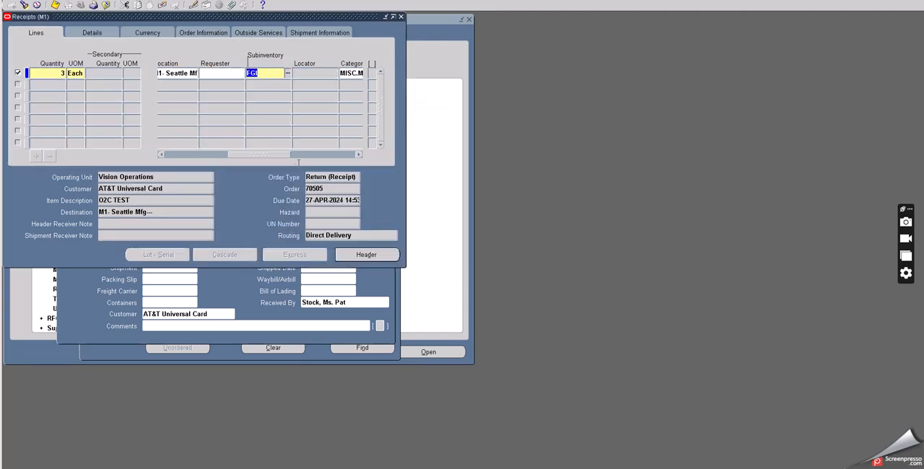
drag(267, 153, 92, 143)
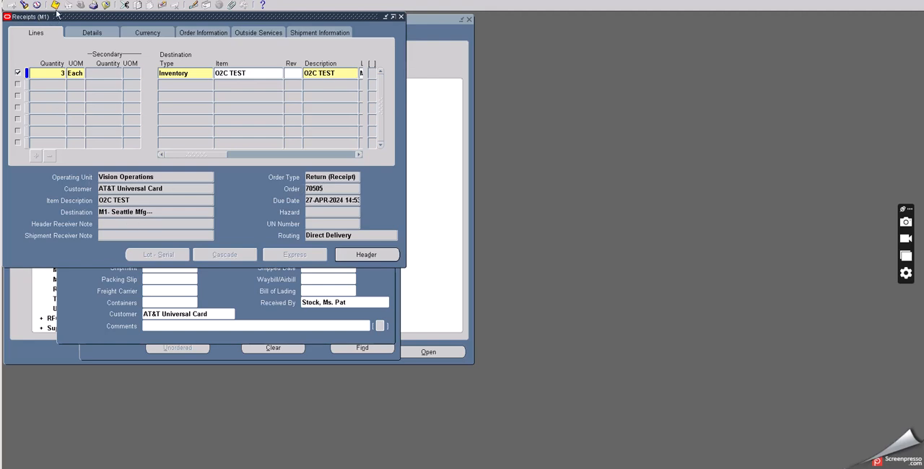
Step: Review the receipt line's details, currency, order and outside services information, save the receipt and bring up its header
click(106, 31)
click(158, 31)
click(197, 32)
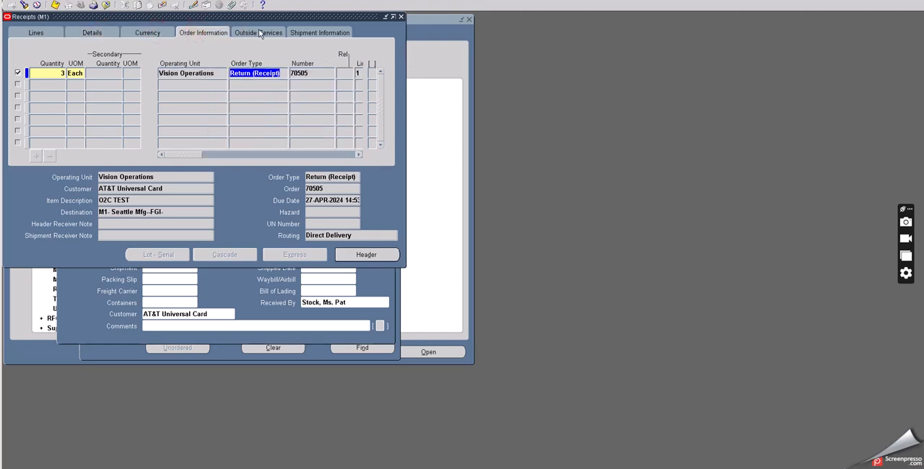
click(259, 32)
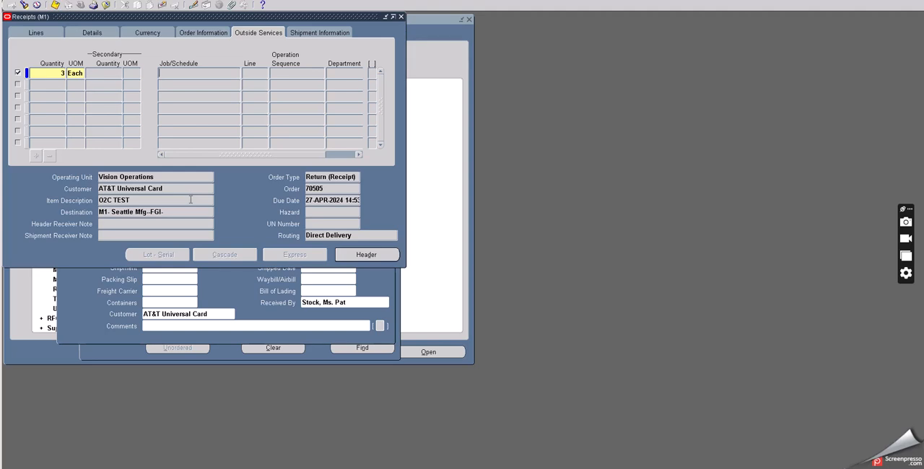
click(220, 291)
key(ctrl+c)
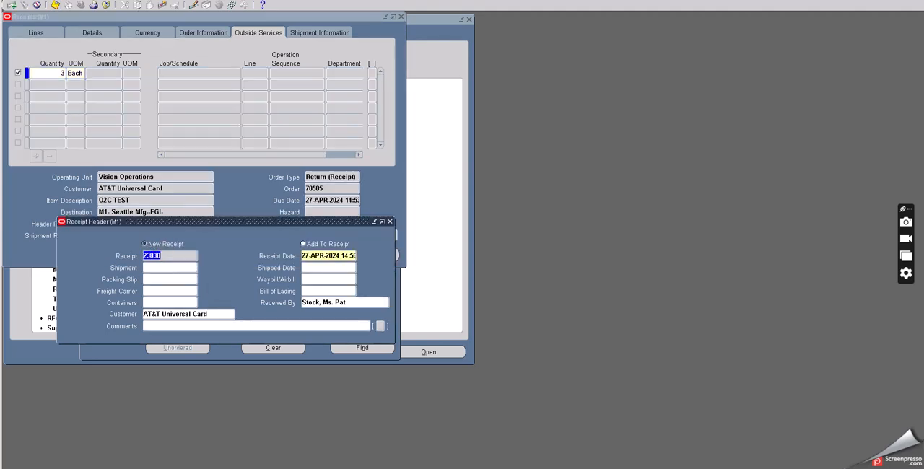
Step: Switch to the text notes, append the new receipt number after the return order number, and return to the receipt header
key(alt+Tab)
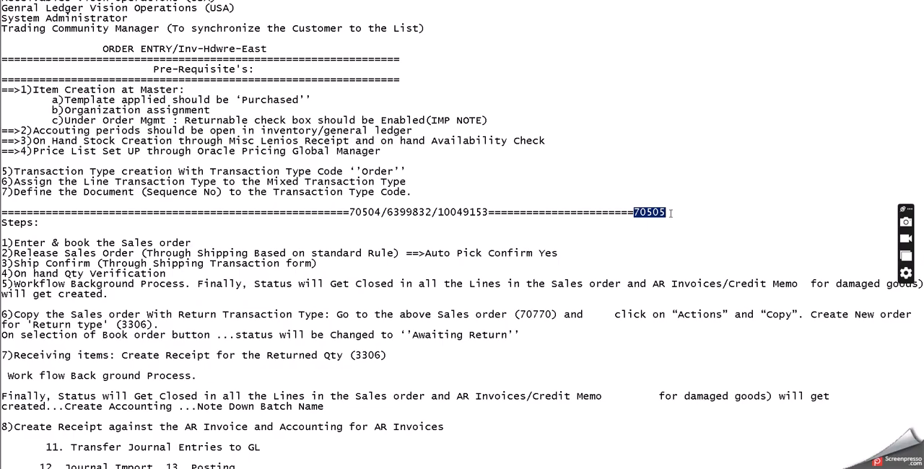
click(670, 213)
text(/)
key(ctrl+v)
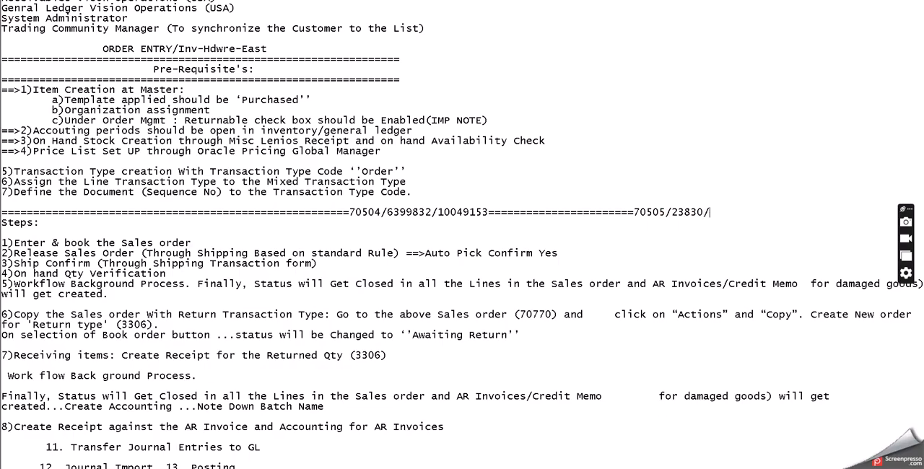
key(alt+Tab)
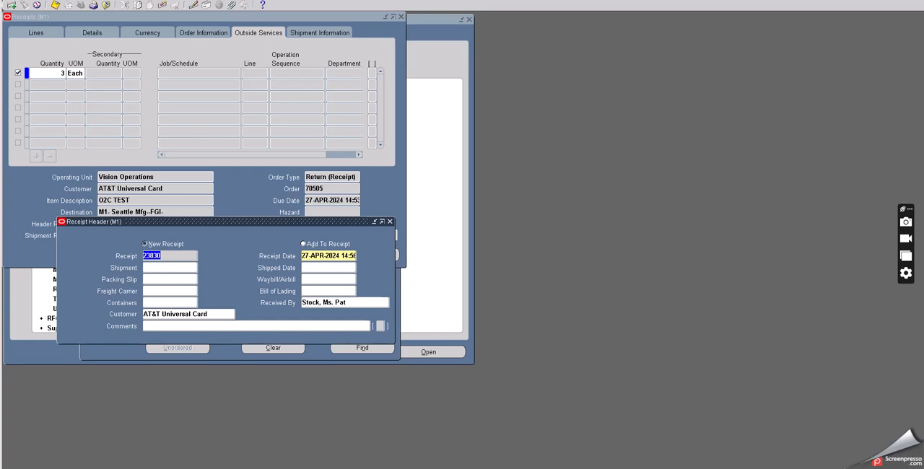
Step: Close the receipt forms and switch the responsibility to Inventory, Vision Operations (USA), filtering the list by IN
click(390, 223)
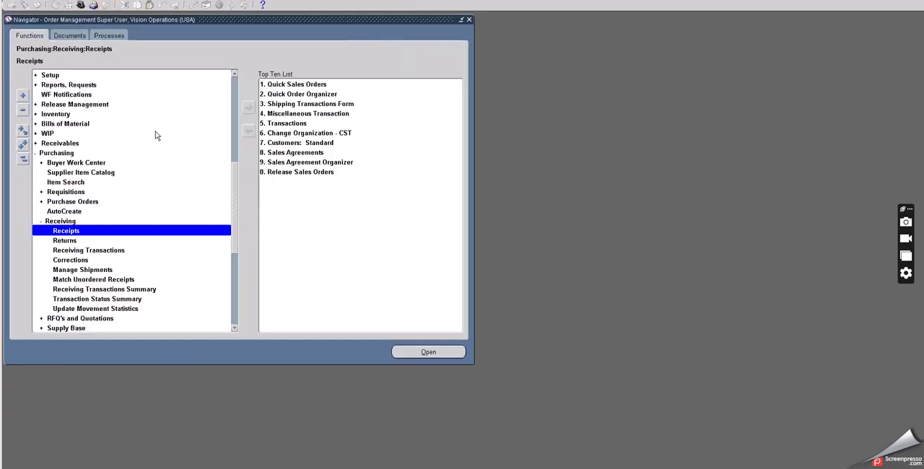
click(80, 6)
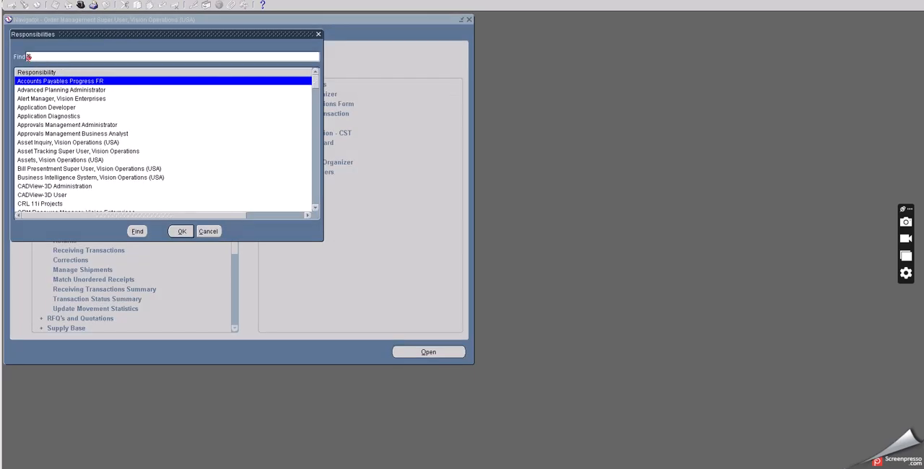
text(IN)
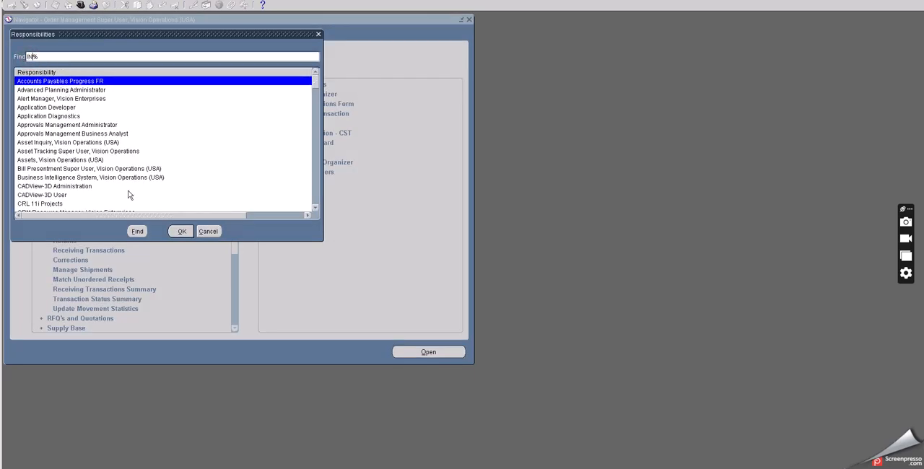
click(138, 235)
click(70, 135)
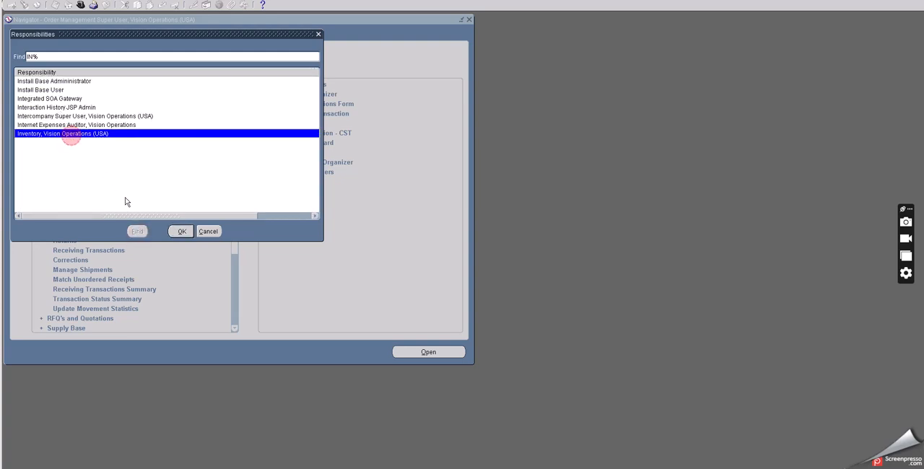
click(181, 232)
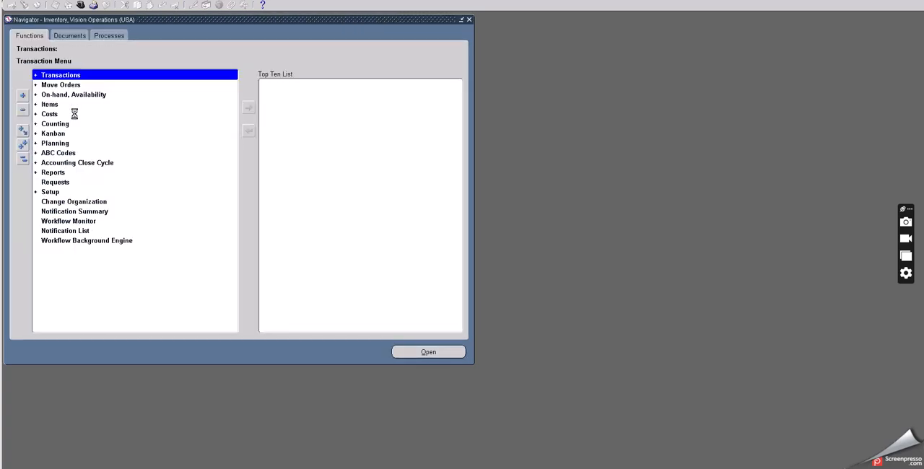
Step: Open the On-hand Quantity function under On-hand, Availability, filtering the organizations by M and accepting the first match
double_click(63, 94)
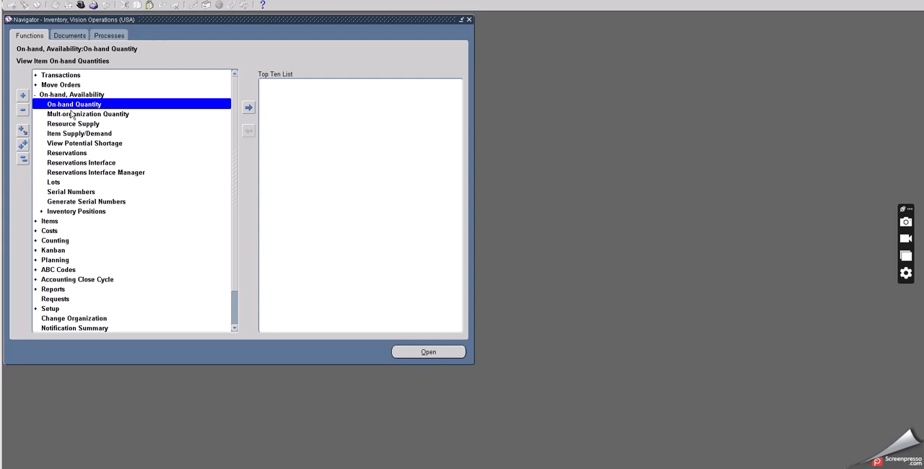
double_click(73, 105)
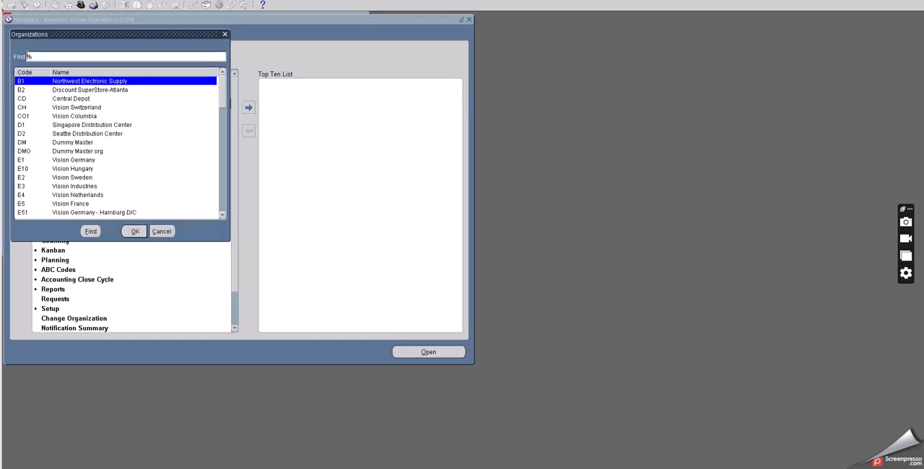
click(27, 57)
text(M)
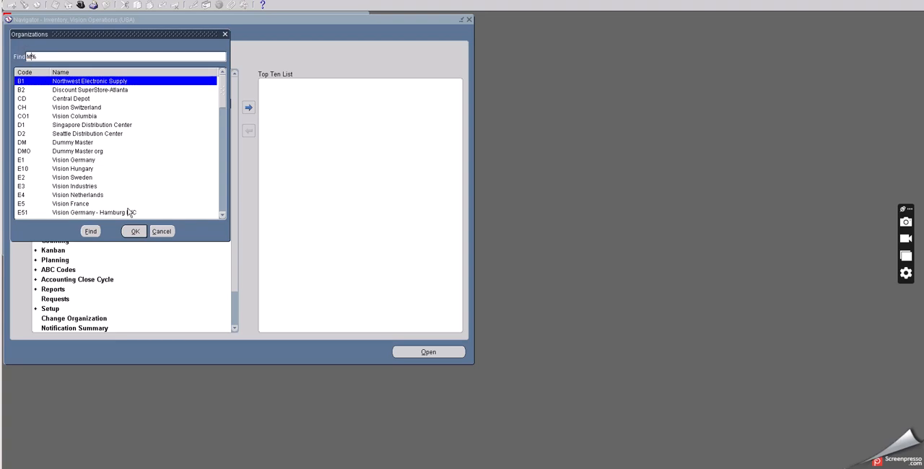
click(99, 232)
click(138, 232)
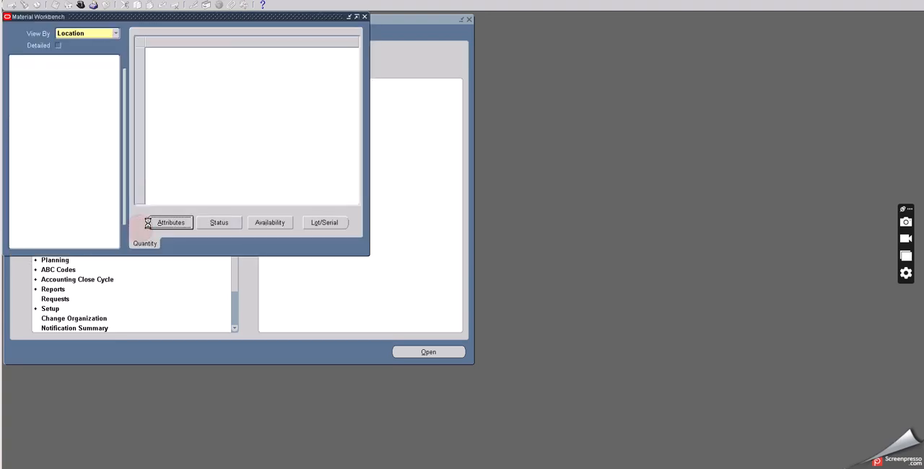
Step: Query the on-hand material in organization M1 for the item O2C TEST
click(143, 190)
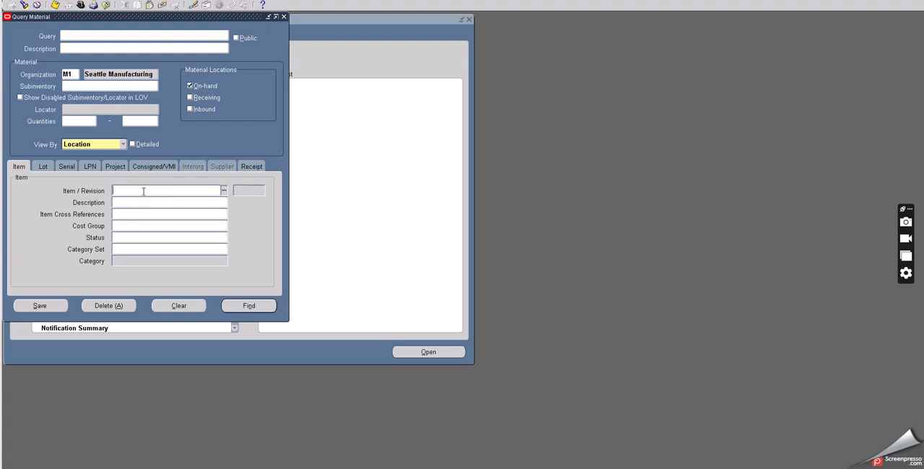
text(02)
text(C TEST)
key(Tab)
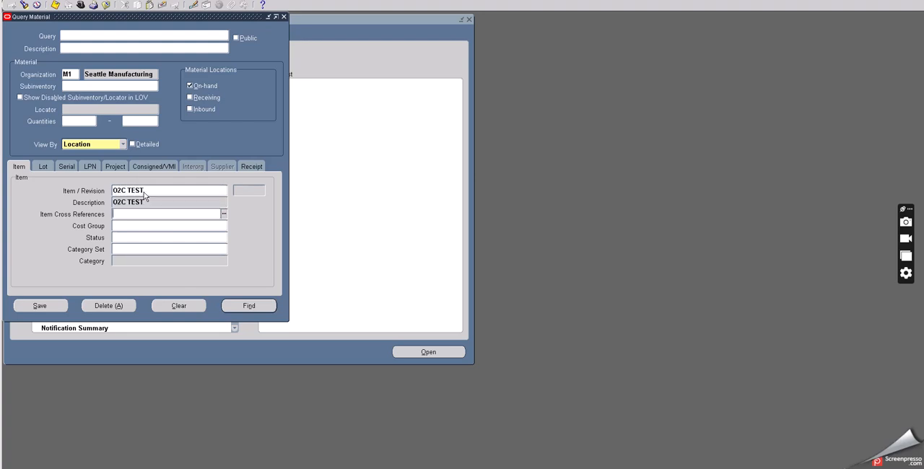
click(228, 306)
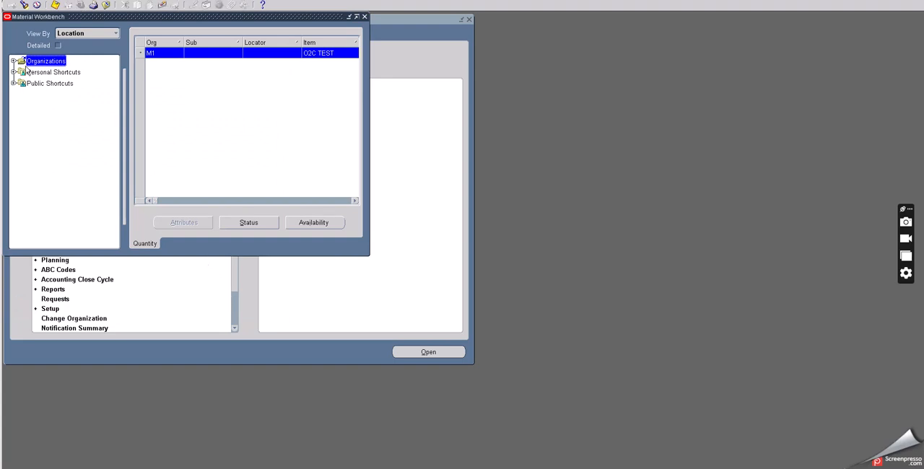
Step: Expand the M1 organization down to its on-hand subinventories, check the FGI availability of O2C TEST and close the availability details
click(13, 61)
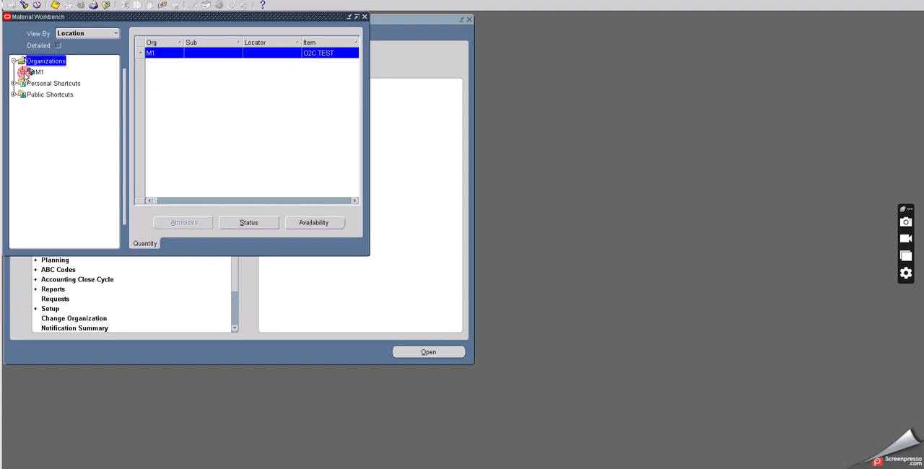
click(23, 72)
click(31, 83)
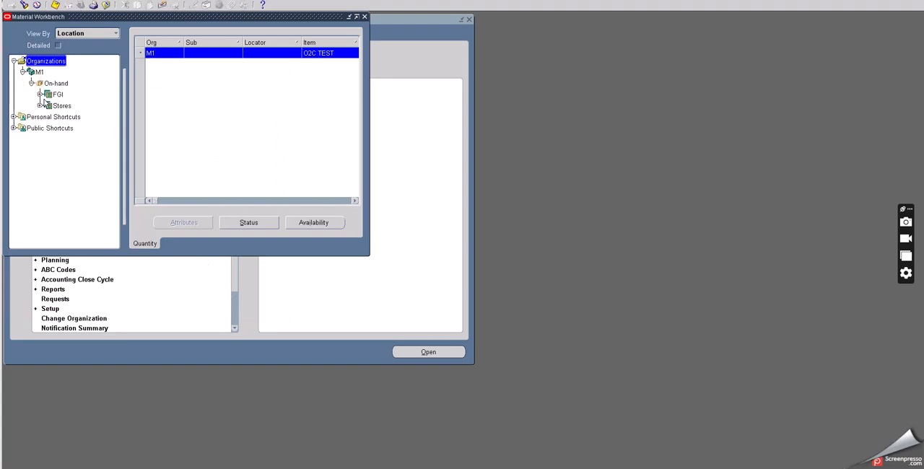
click(57, 94)
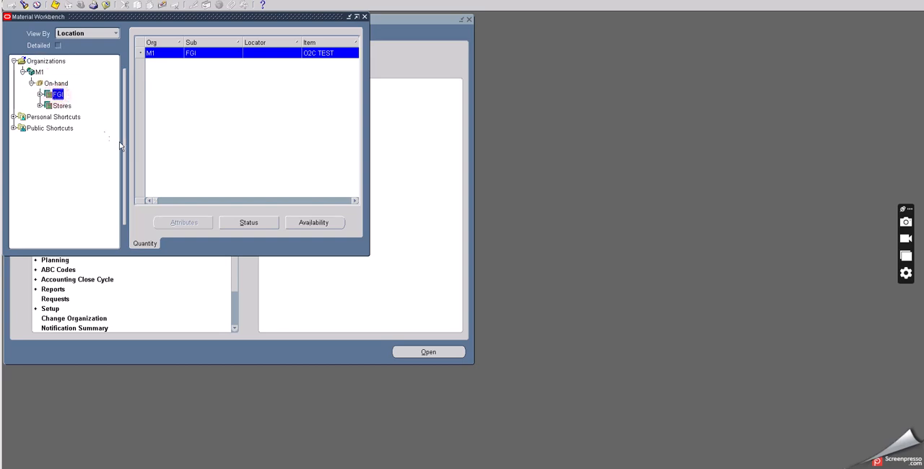
click(311, 222)
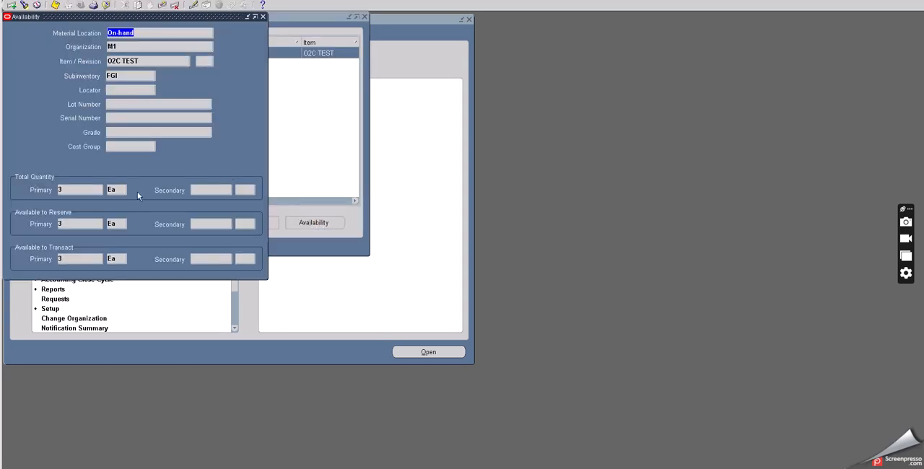
click(69, 190)
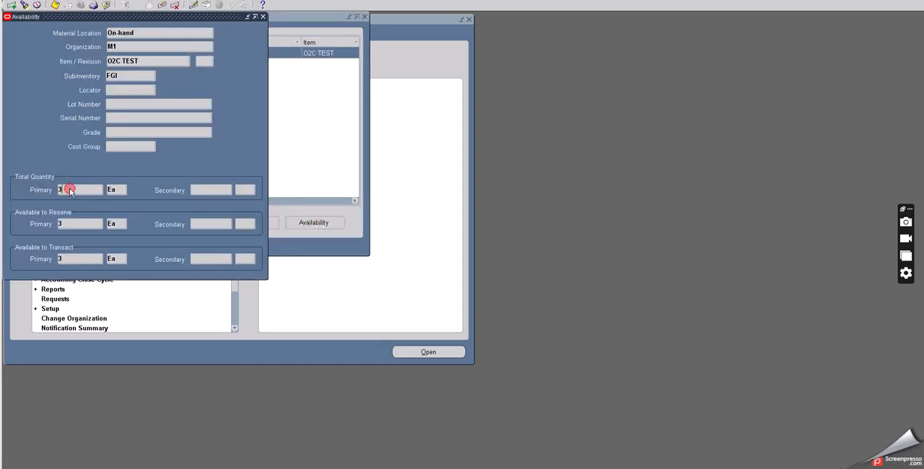
click(262, 17)
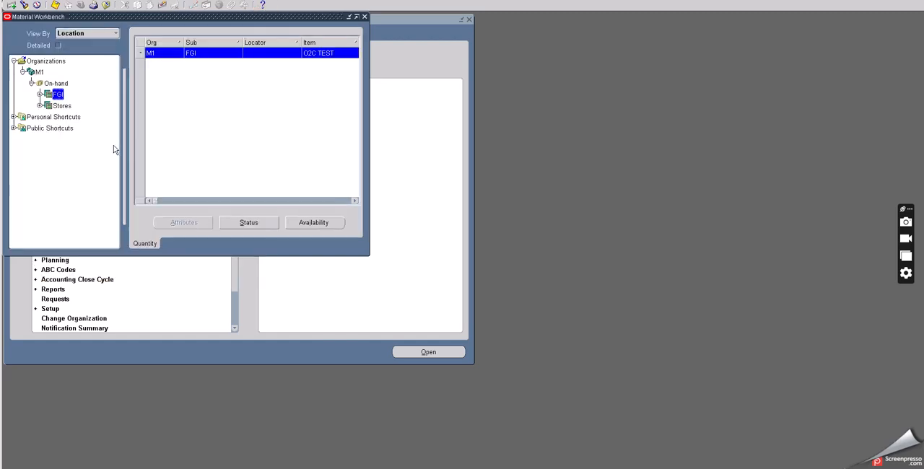
Step: Check the availability of O2C TEST in the Stores subinventory, close the details and leave the Material Workbench
click(62, 105)
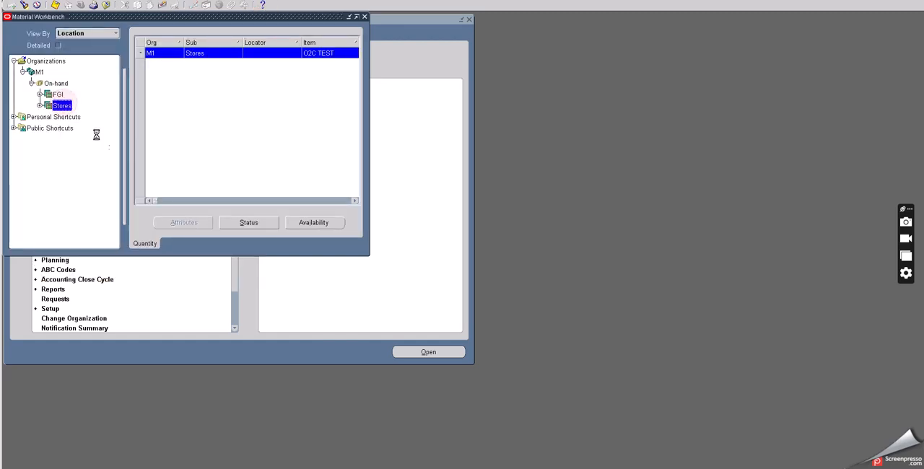
click(308, 222)
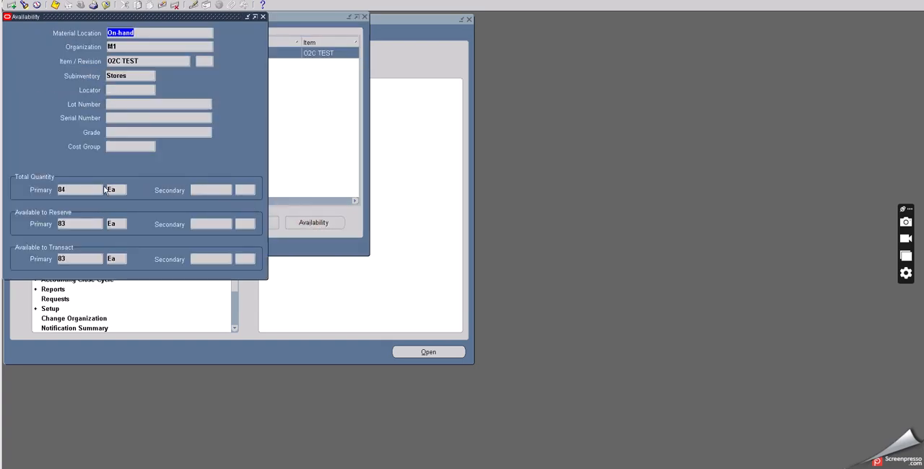
click(76, 191)
click(263, 16)
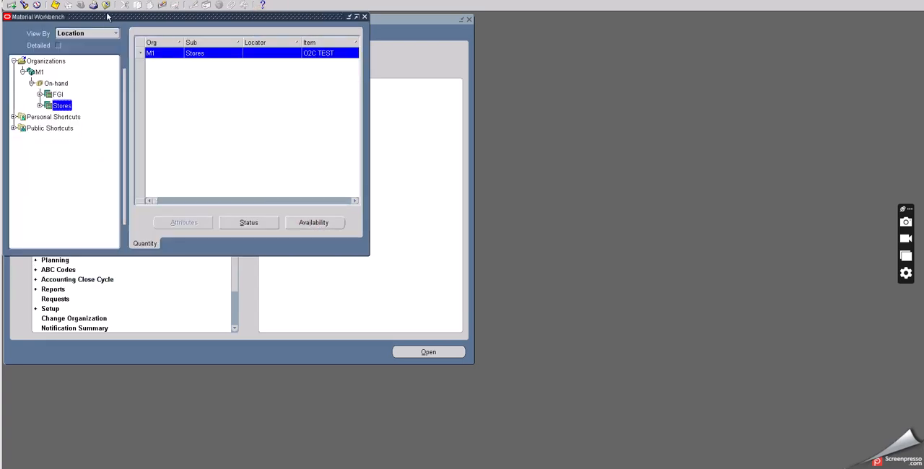
click(106, 6)
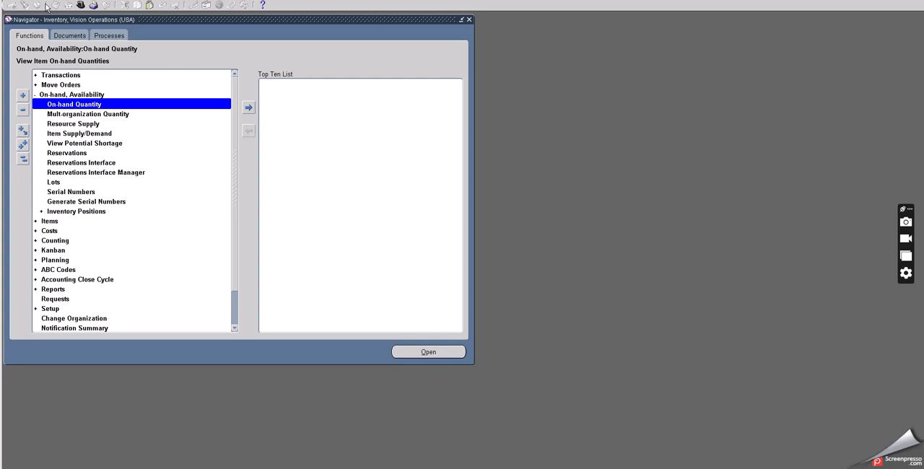
Step: Open the responsibility list, review Case 1's receipt number and workflow background process steps in the Excel notes, and return to Oracle
click(80, 6)
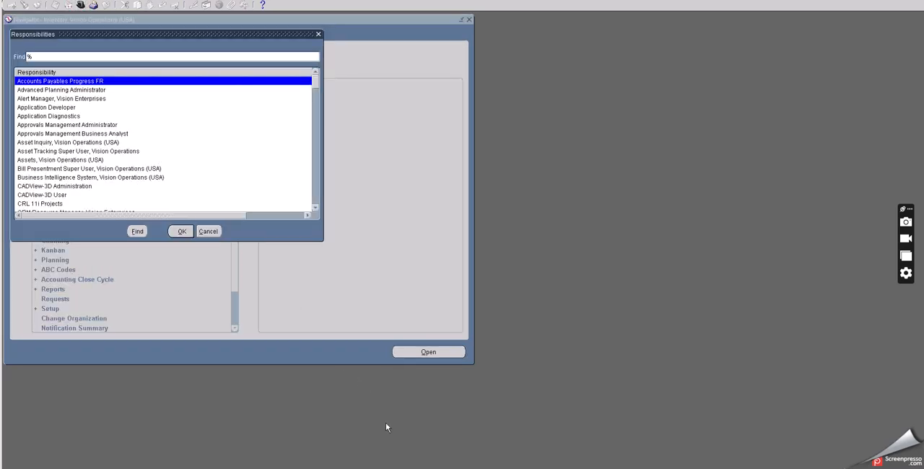
key(alt+Tab)
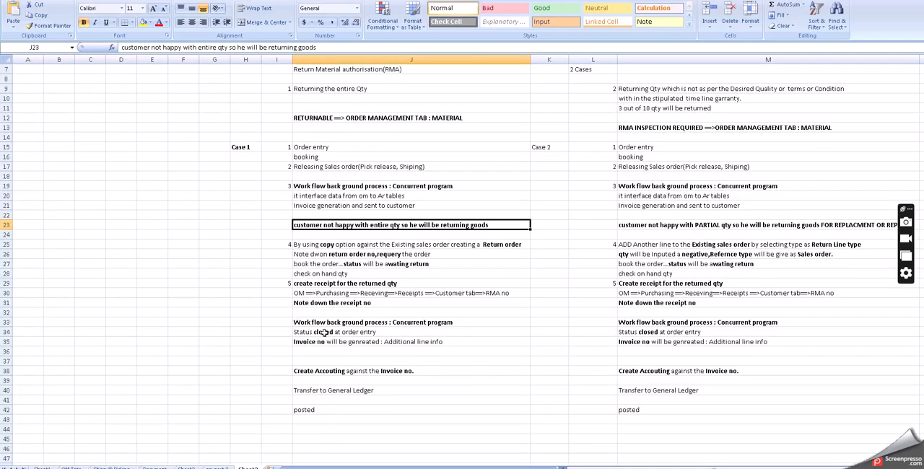
click(340, 303)
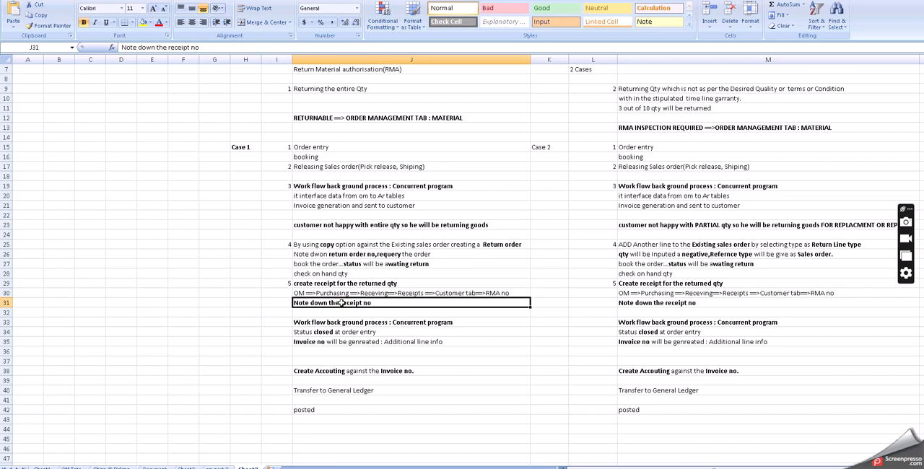
click(344, 321)
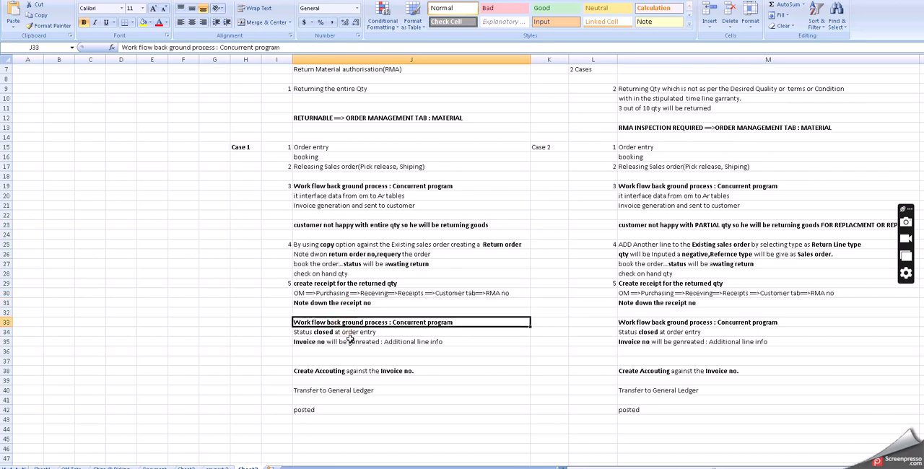
key(alt+Tab)
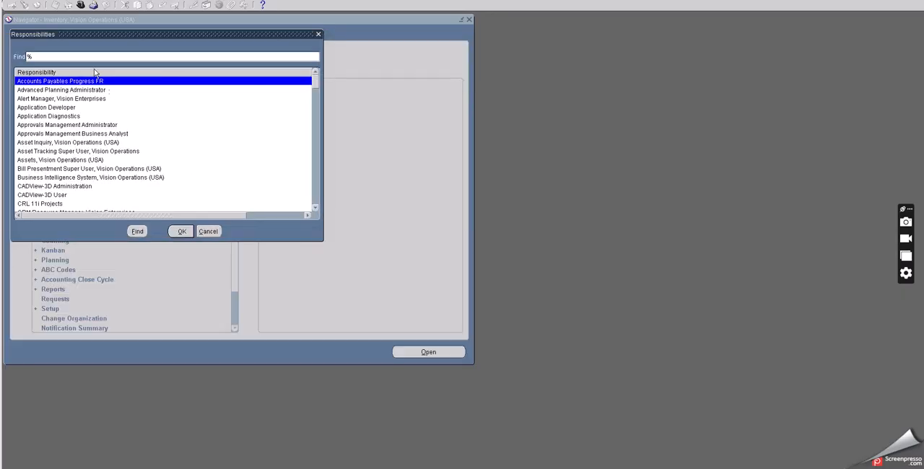
Step: Switch the responsibility to Order Management Super User, Vision Operations (USA), filtering the list by O
click(28, 56)
text(0)
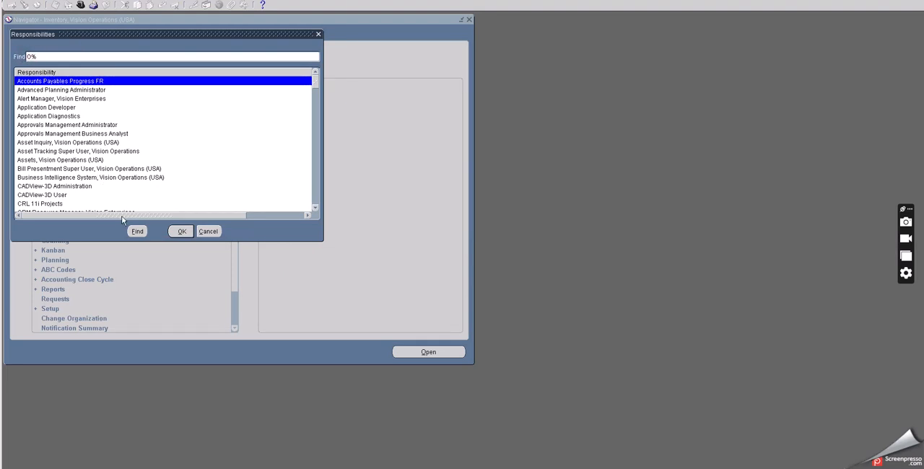
click(137, 232)
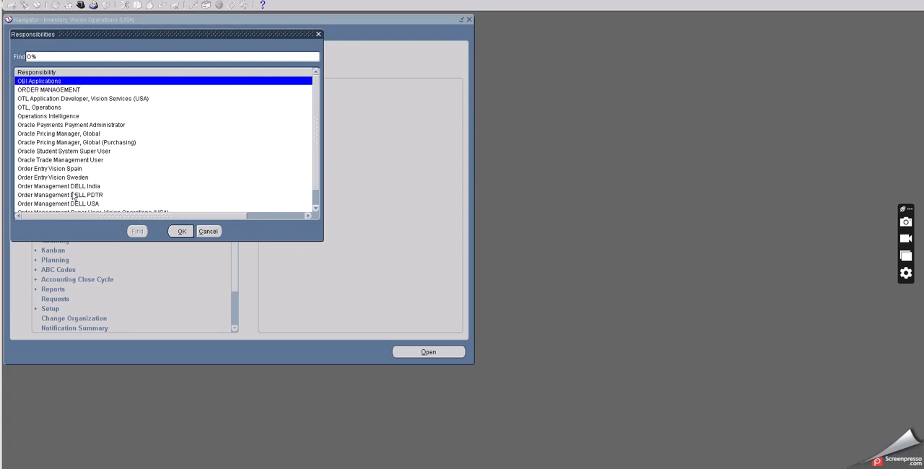
scroll(79, 194, down, 1)
click(119, 195)
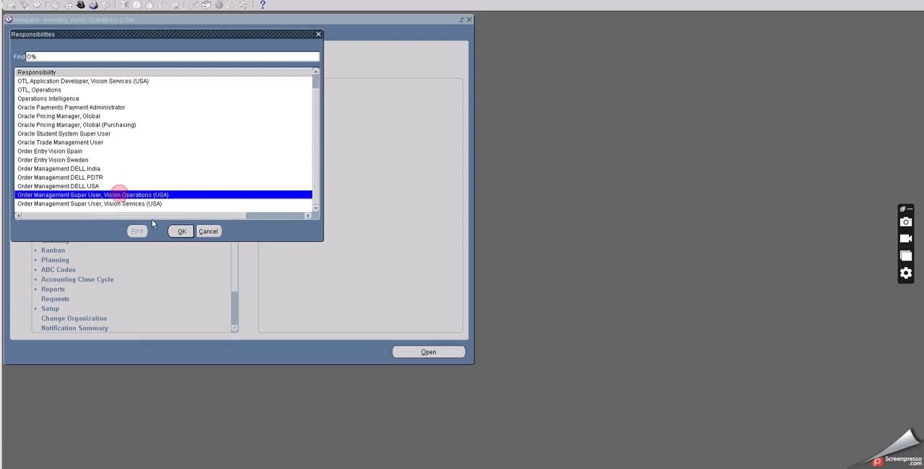
click(182, 232)
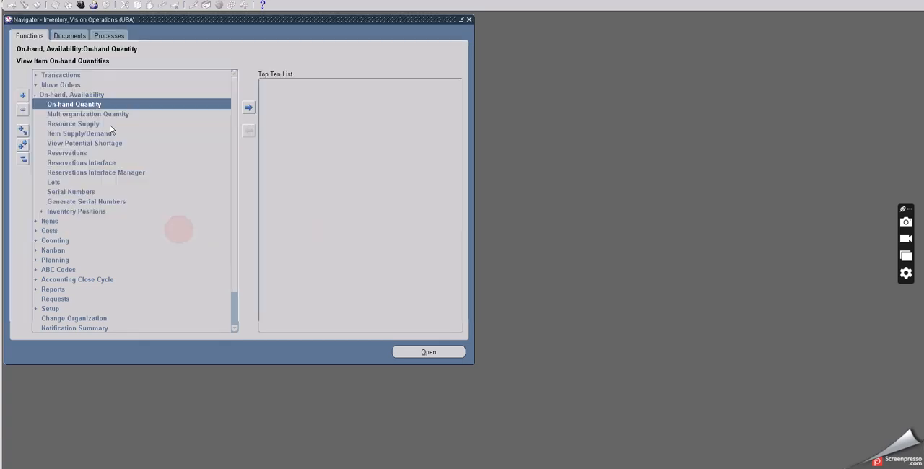
Step: Start a new single concurrent request for the Workflow Background Process program
click(38, 1)
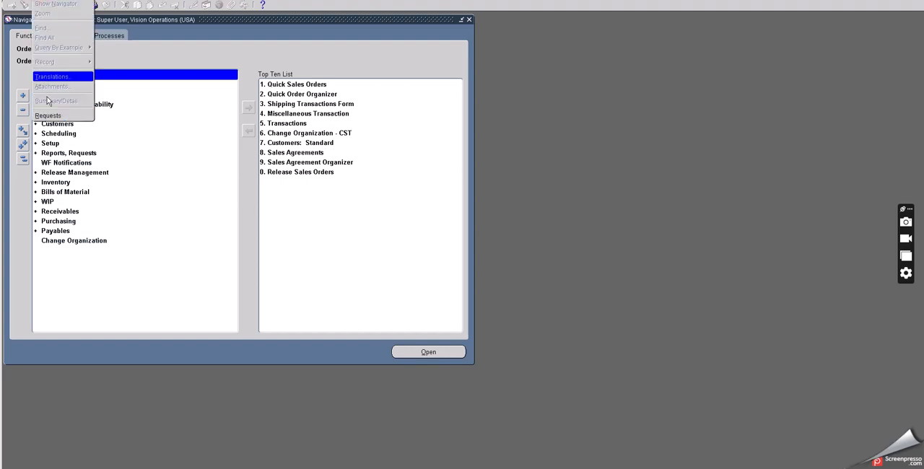
click(78, 117)
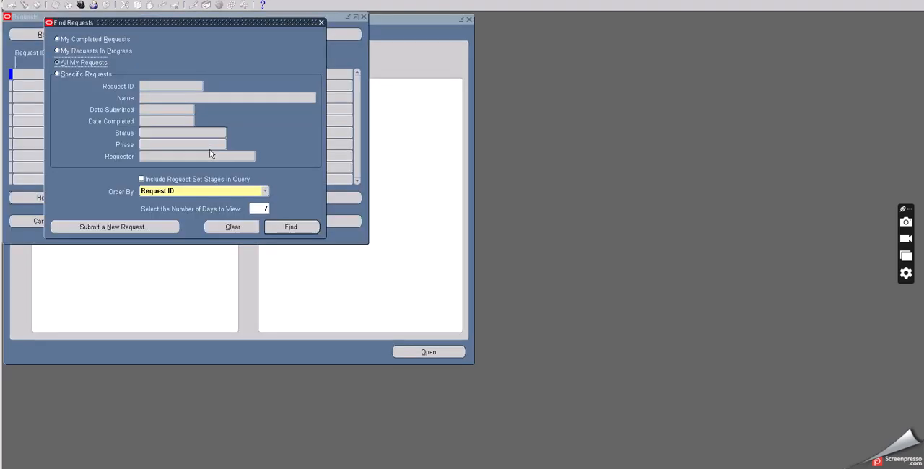
click(145, 227)
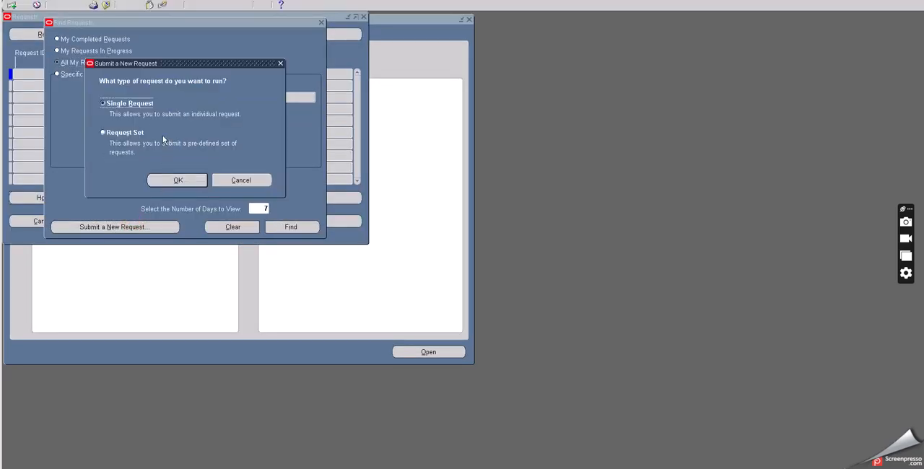
click(166, 180)
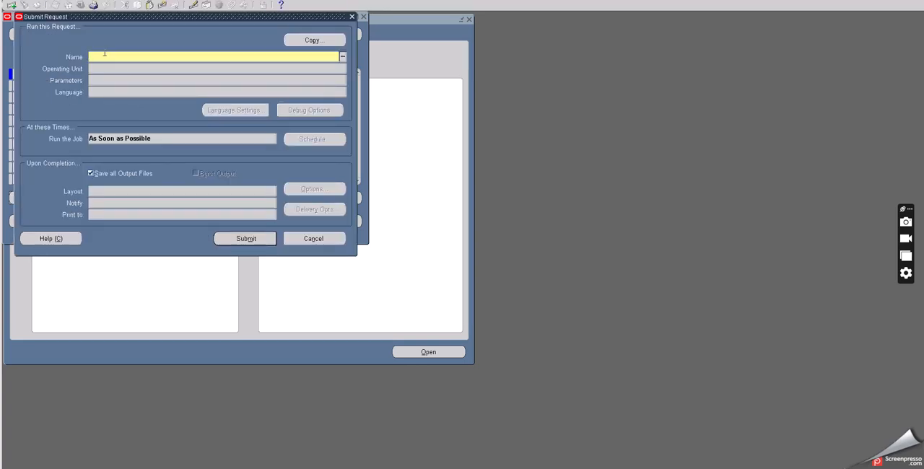
click(104, 56)
text(WOR)
key(Tab)
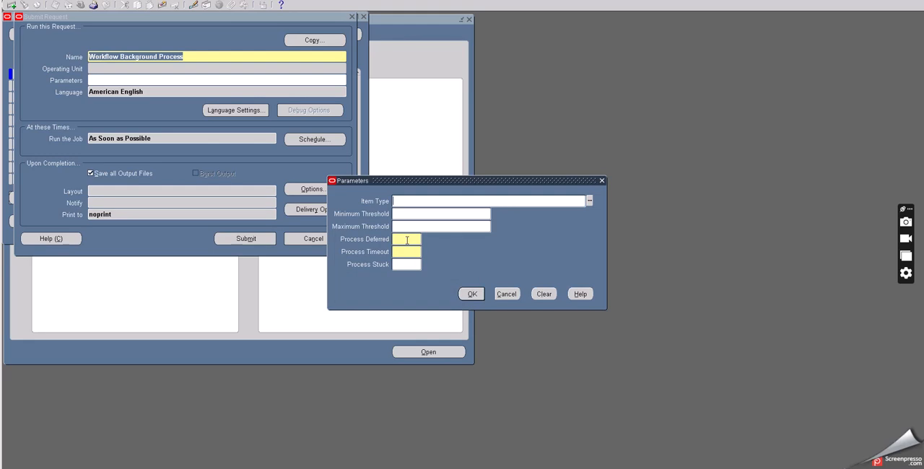
Step: Set Process Deferred and Process Timeout to Yes, submit the request and decline submitting another one
click(406, 239)
text(YES)
key(Tab)
key(Tab)
click(470, 296)
click(258, 238)
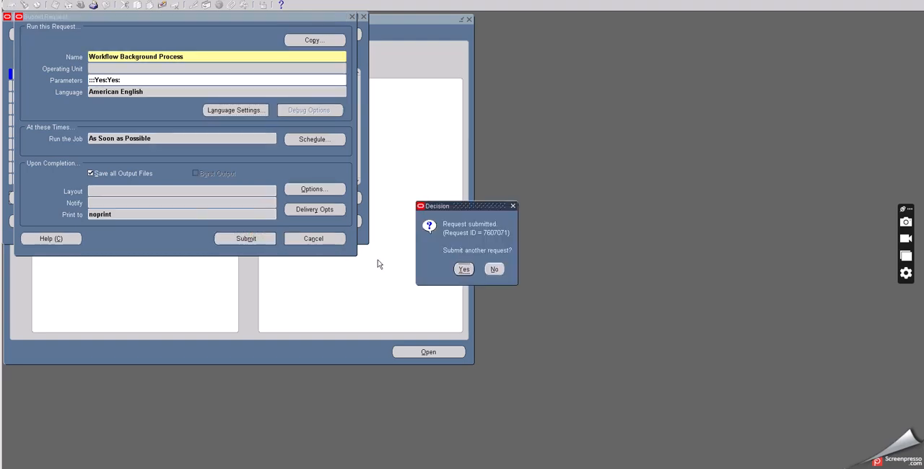
click(495, 269)
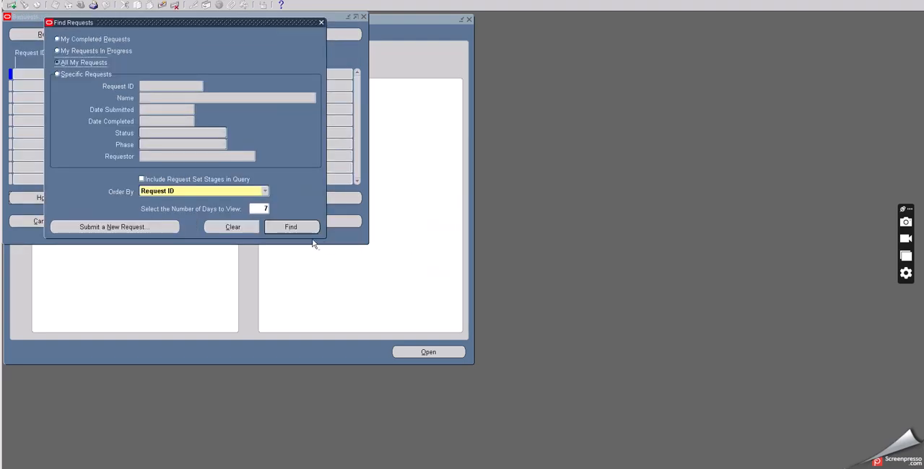
Step: List all requests, refresh their status, and examine the Receiving Transaction, Pay On Receipt and Workflow Background Process entries
click(290, 226)
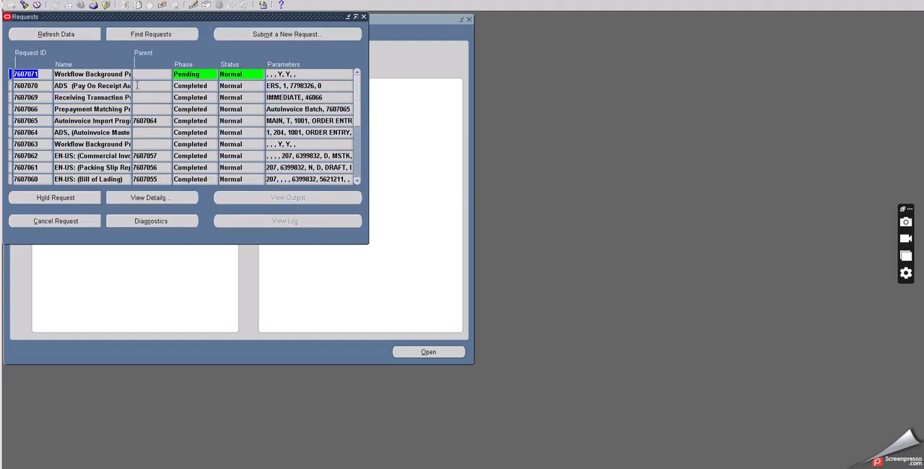
click(75, 33)
click(97, 97)
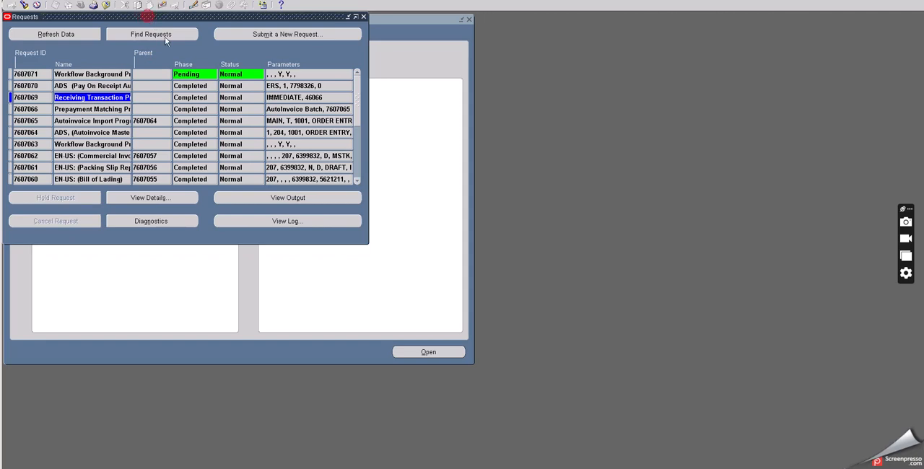
drag(159, 17, 218, 111)
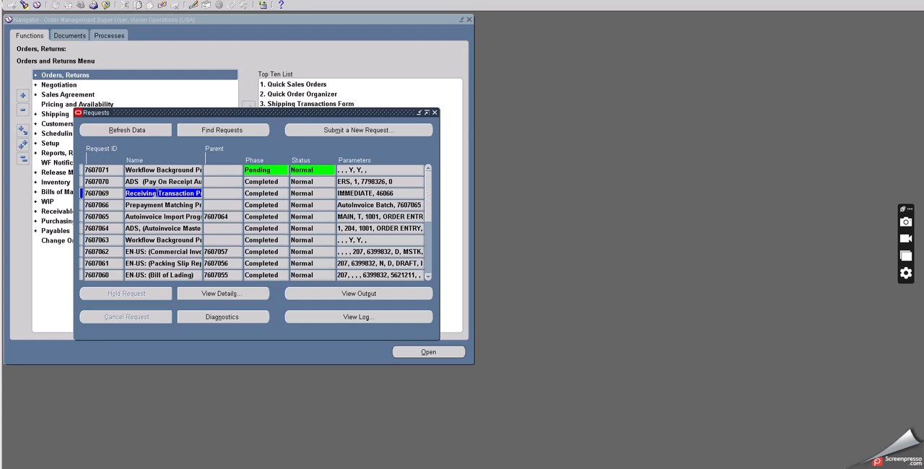
click(157, 194)
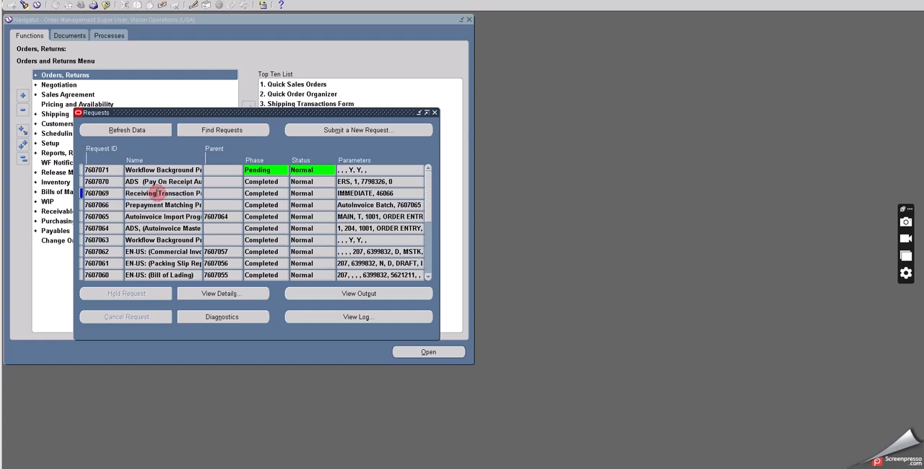
click(152, 182)
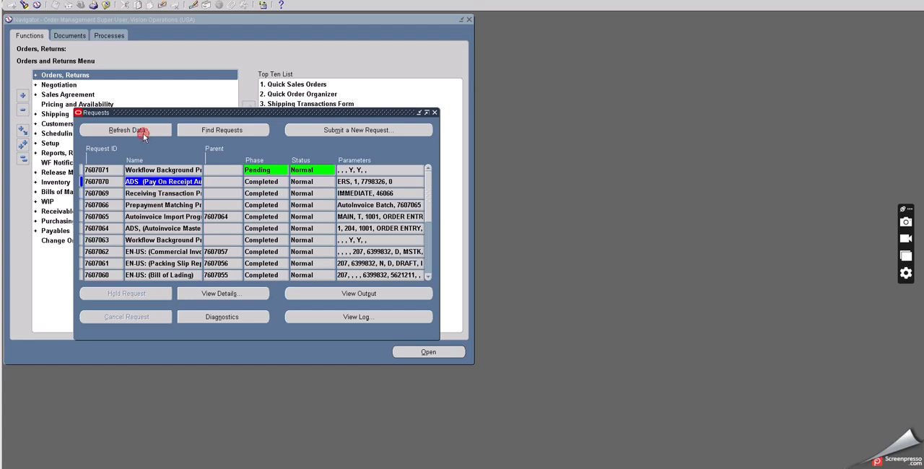
click(143, 131)
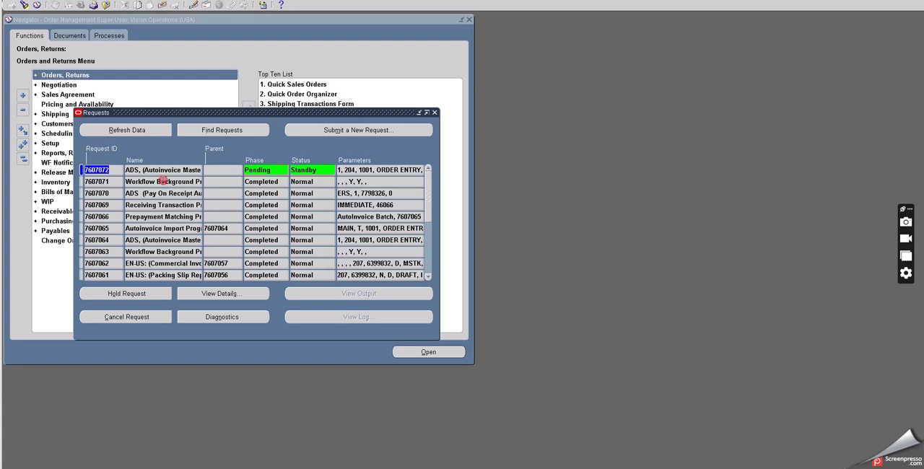
click(163, 181)
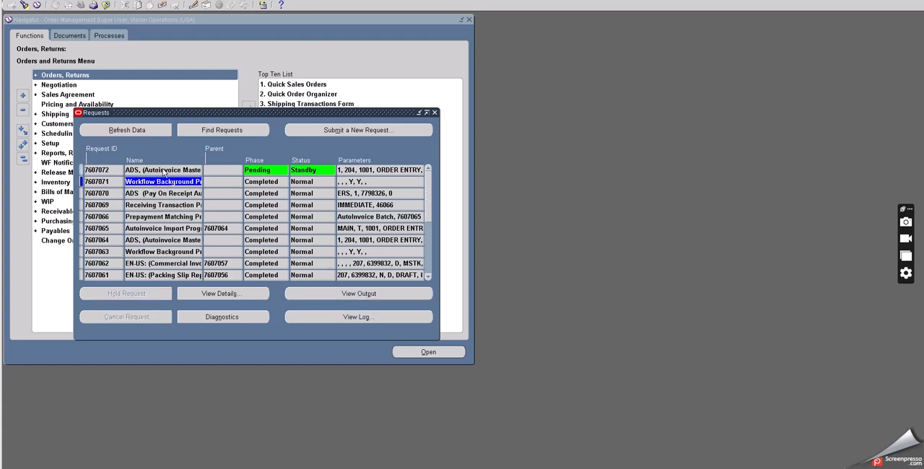
Step: Open the Sales Orders form from Orders, Returns and prepare a query by order number
double_click(74, 76)
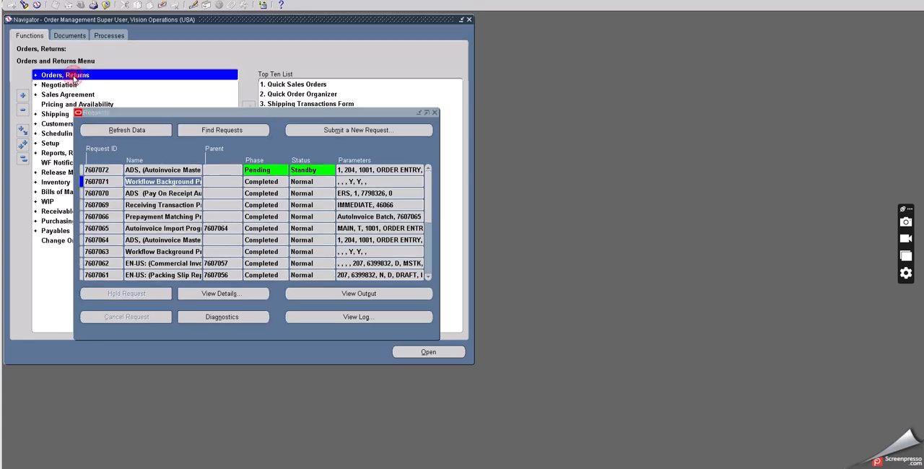
double_click(71, 96)
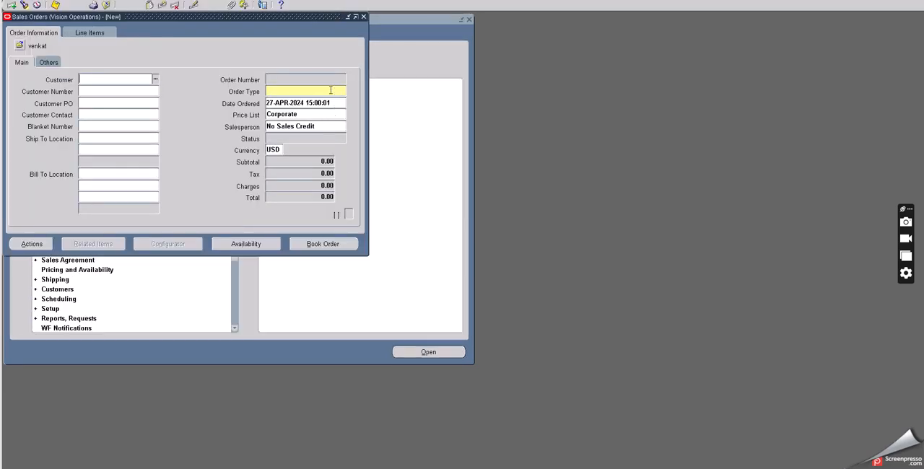
key(F11)
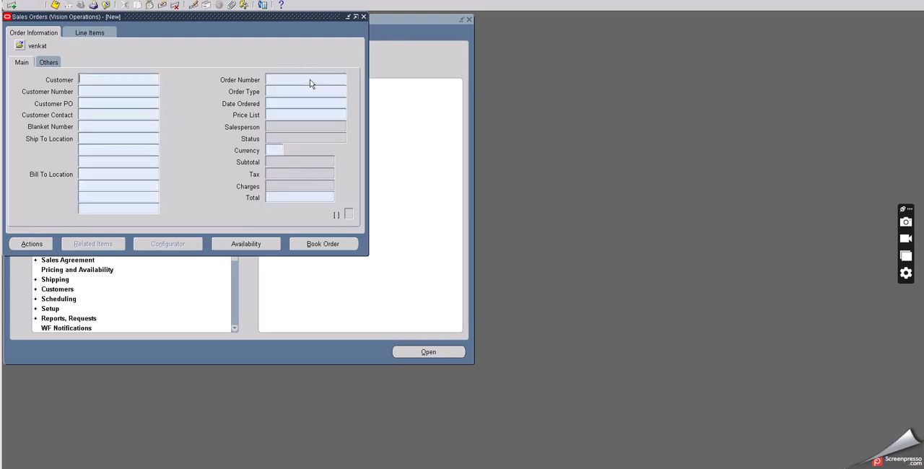
click(309, 79)
text(23830)
key(BackSpace)
key(BackSpace)
key(BackSpace)
key(BackSpace)
Step: Copy the return order number from the text notes and query the sales order with it
key(alt+Tab)
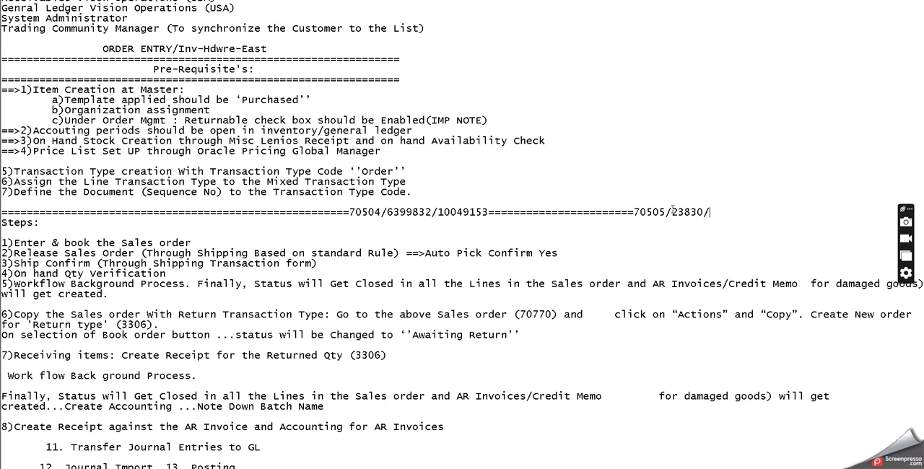
double_click(633, 212)
key(ctrl+c)
key(alt+Tab)
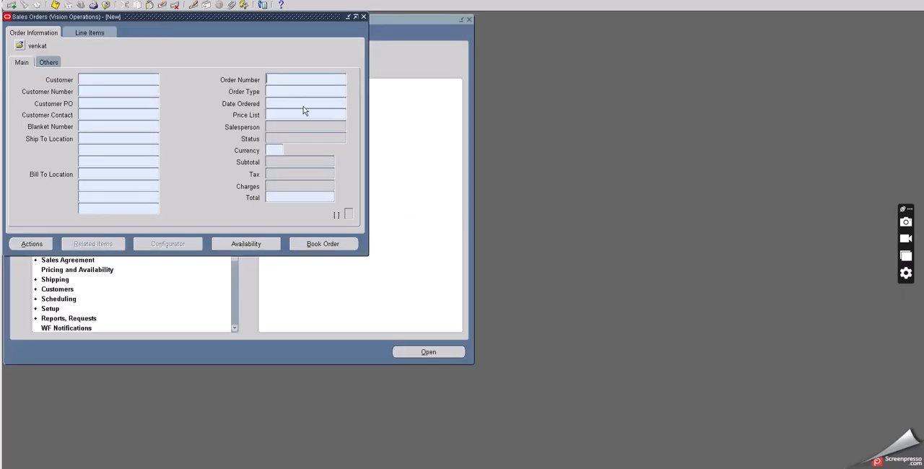
key(ctrl+v)
key(ctrl+F11)
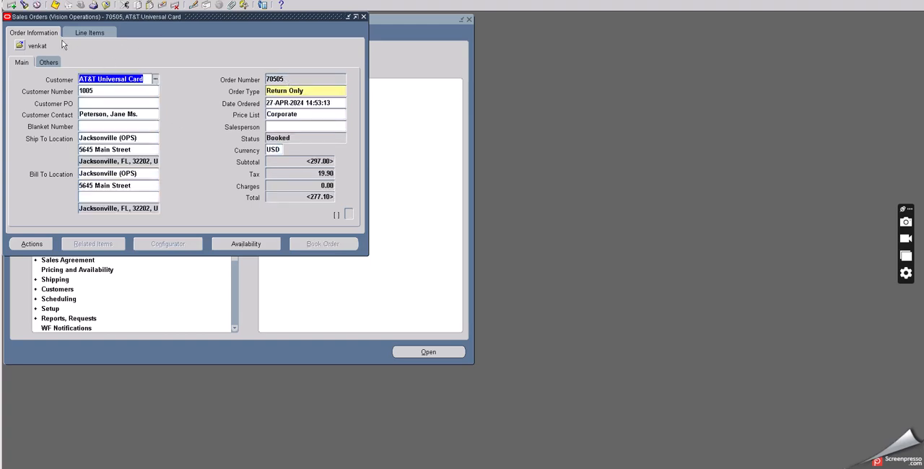
Step: Check the return order's header status and the O2C TEST line's status and line type
click(282, 138)
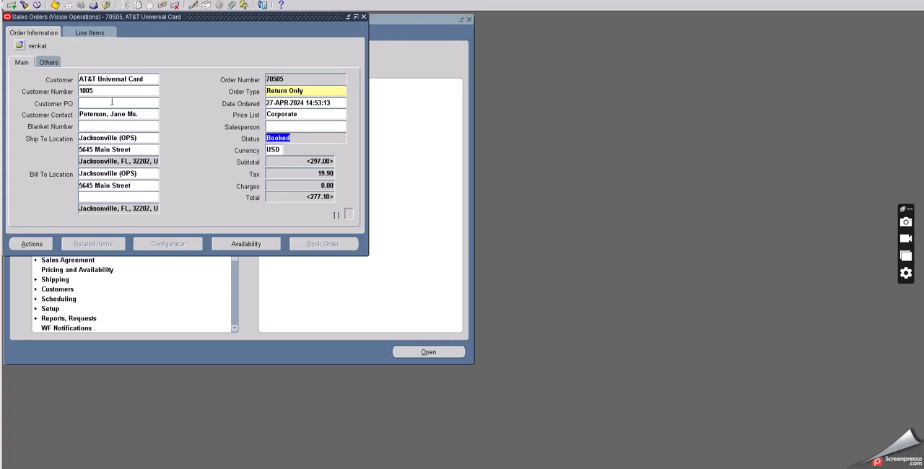
click(89, 33)
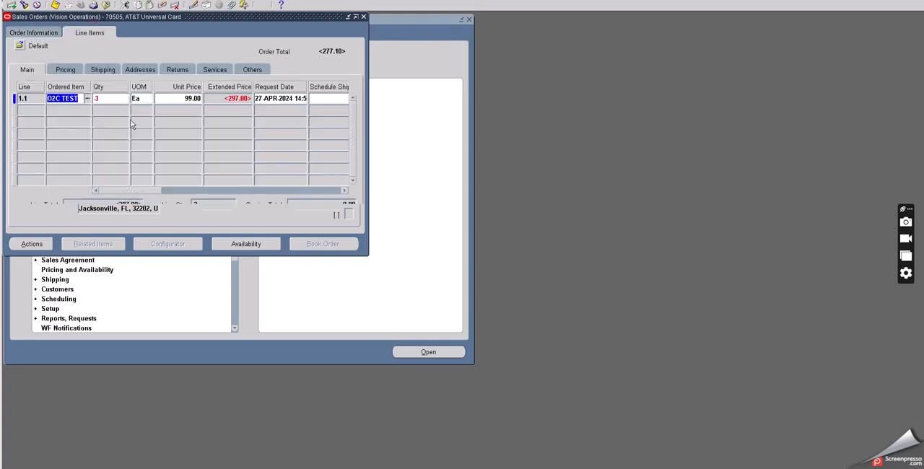
drag(143, 192, 187, 195)
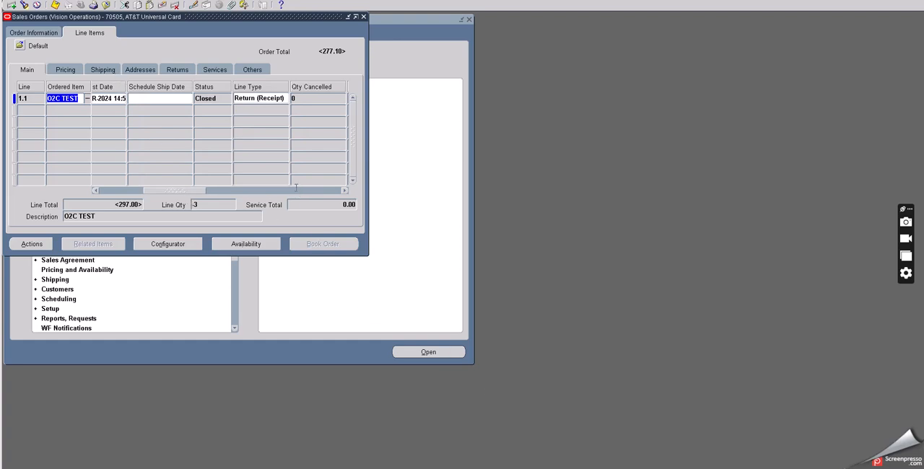
Step: Open Additional Line Information for the O2C TEST line and inspect its returns and invoices/credit memos
click(32, 243)
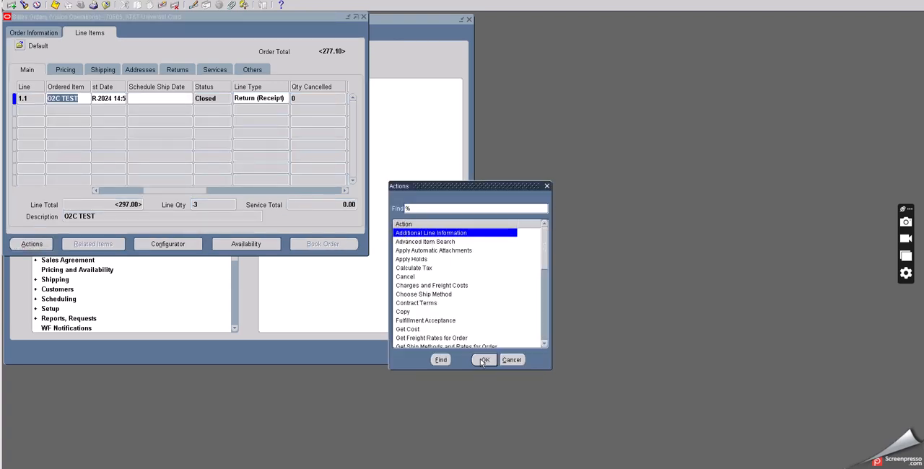
click(482, 359)
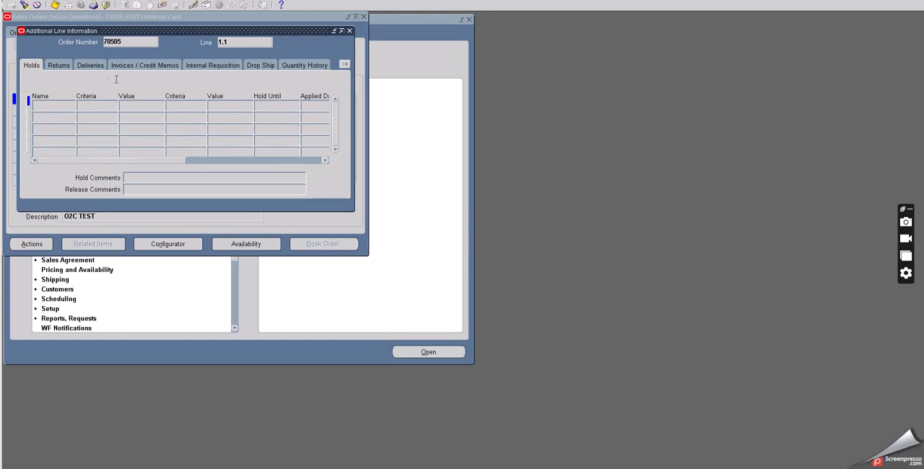
click(59, 65)
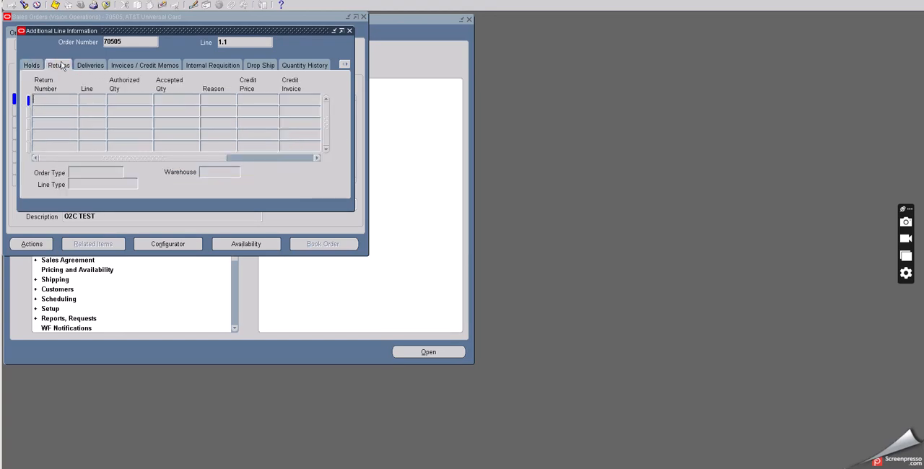
click(147, 67)
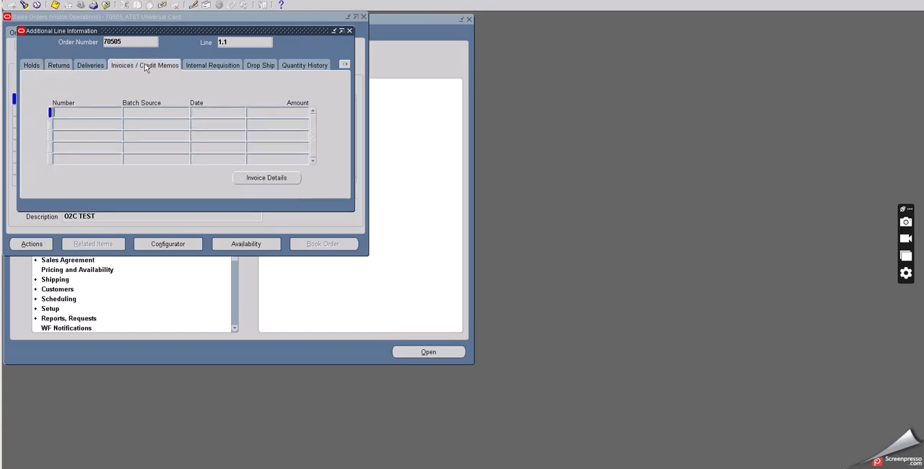
click(60, 65)
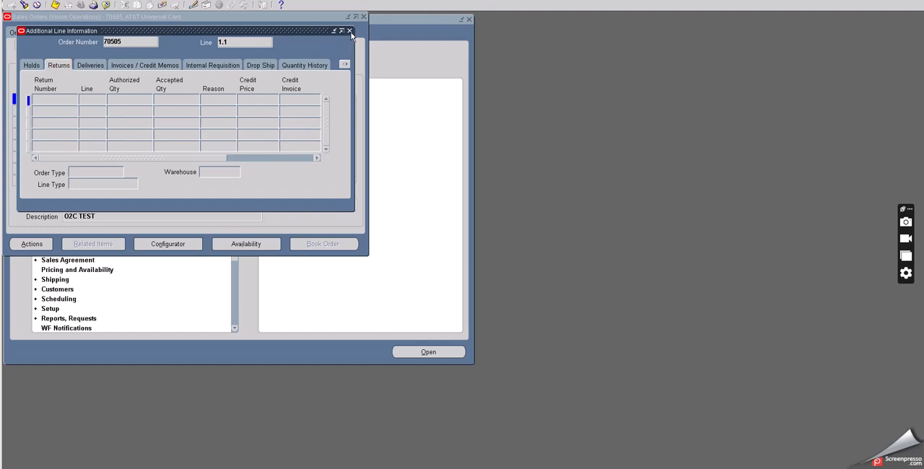
click(147, 64)
click(142, 65)
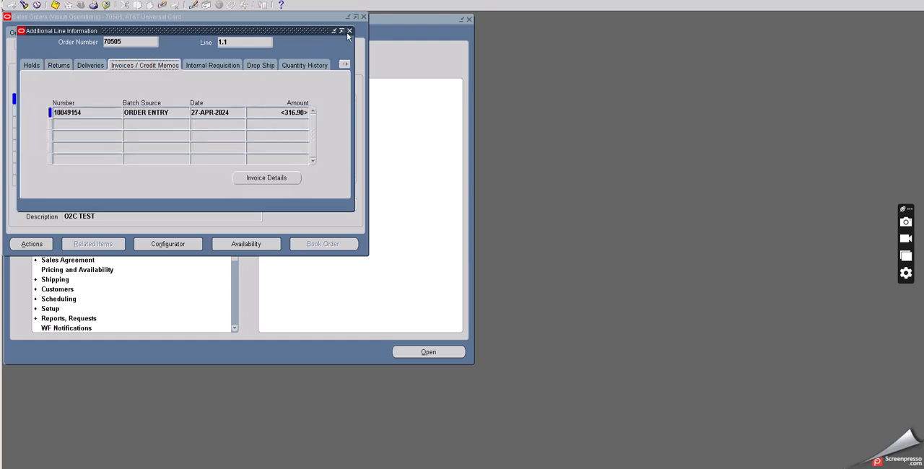
Step: Copy the credit memo number and add it after the receipt number in the text notes
click(86, 113)
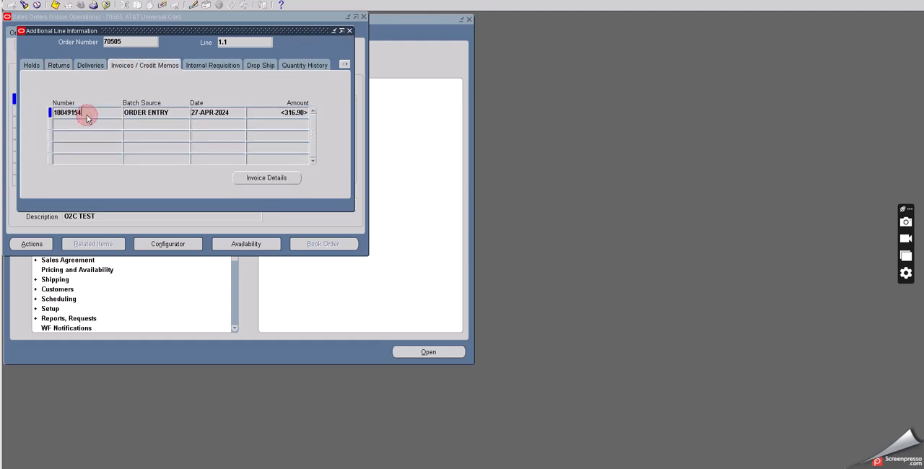
drag(86, 113, 37, 113)
key(ctrl+c)
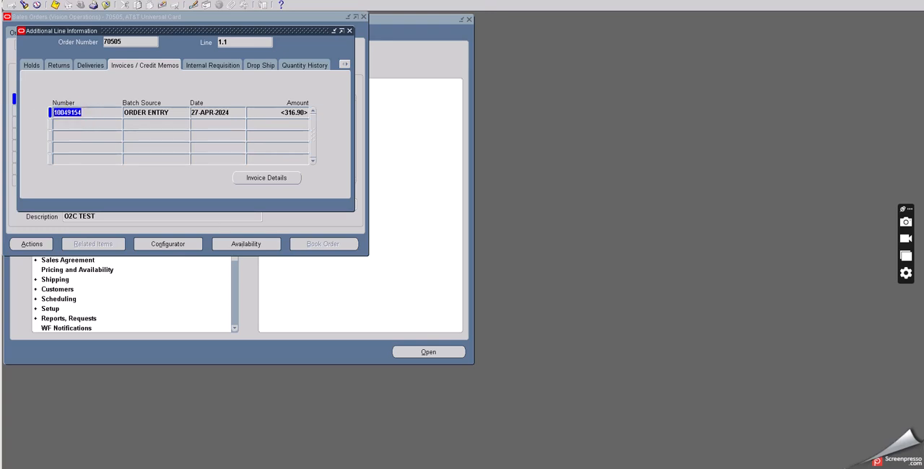
key(alt+Tab)
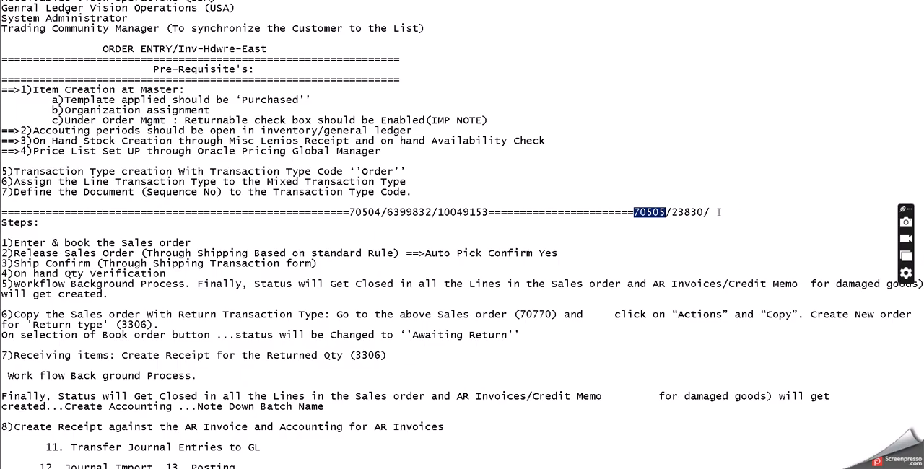
click(714, 212)
key(ctrl+v)
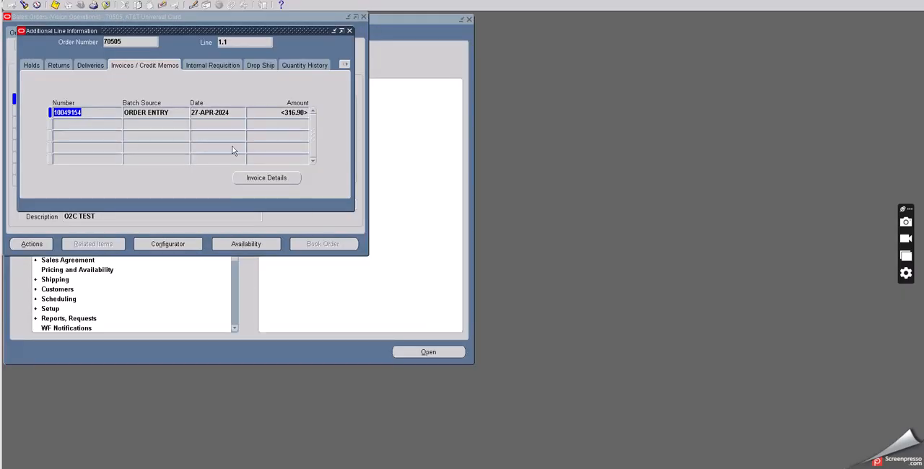
Step: Review the return line's returns, deliveries, invoices/credit memos and drop ship information
click(57, 65)
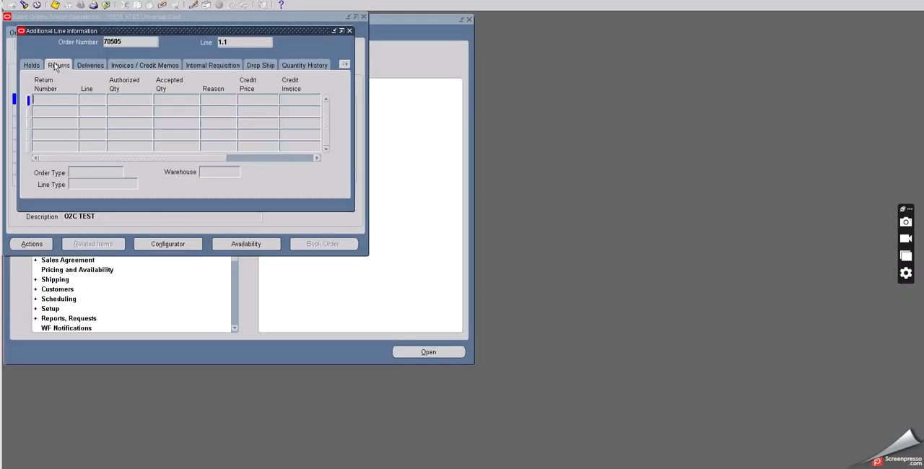
click(83, 65)
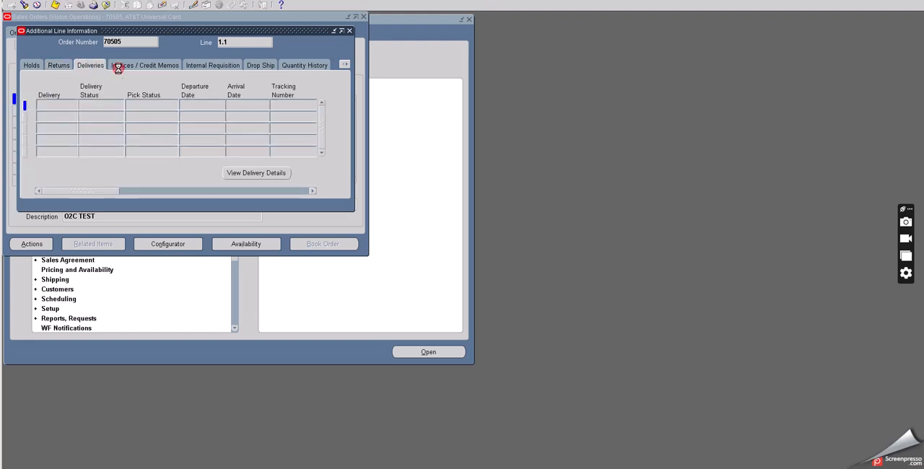
click(119, 68)
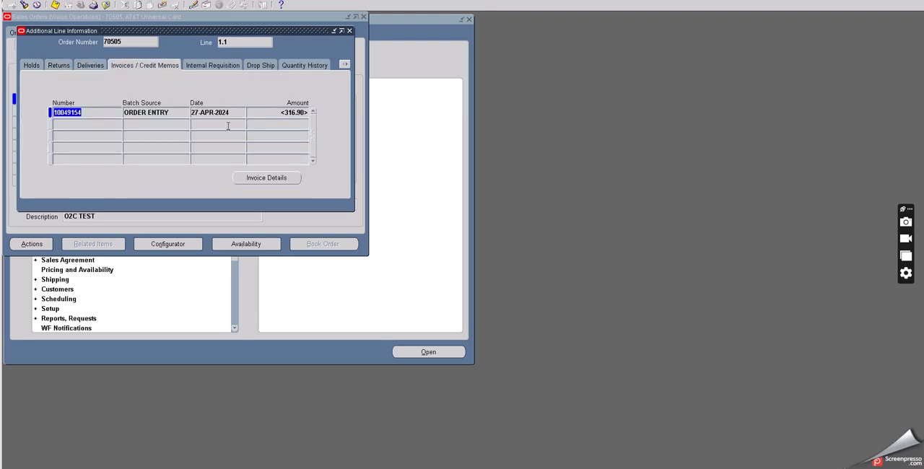
click(135, 40)
click(221, 64)
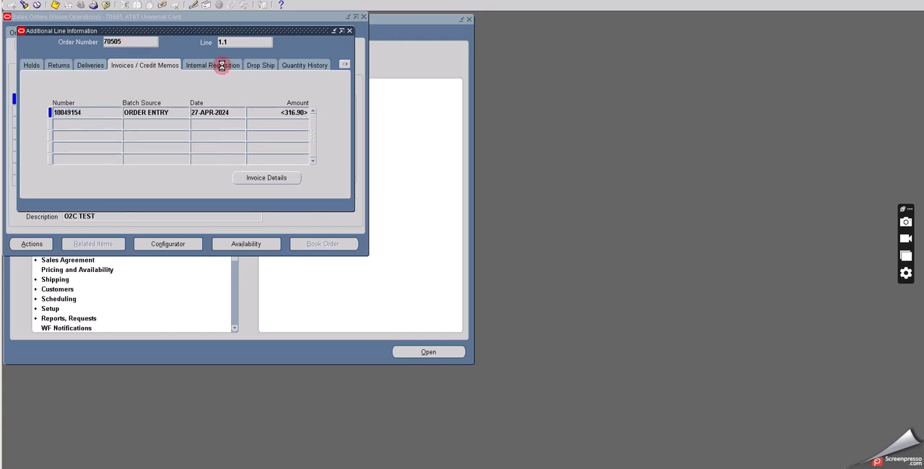
click(254, 65)
Step: Open the invoice details of the line's credit memo and move the Transactions window clear of the forms behind
click(163, 67)
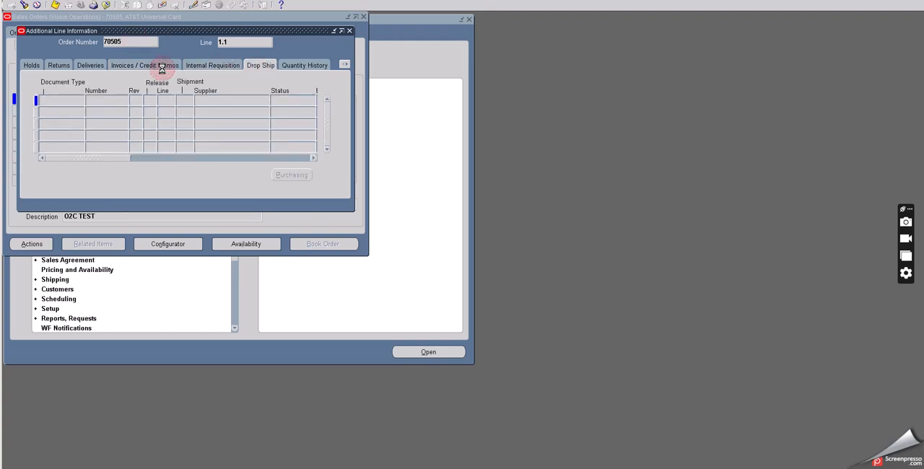
click(271, 181)
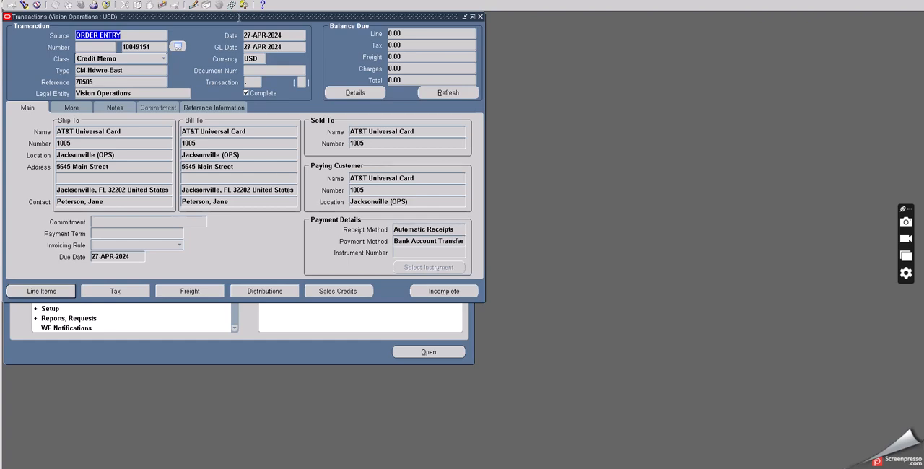
drag(206, 16, 254, 76)
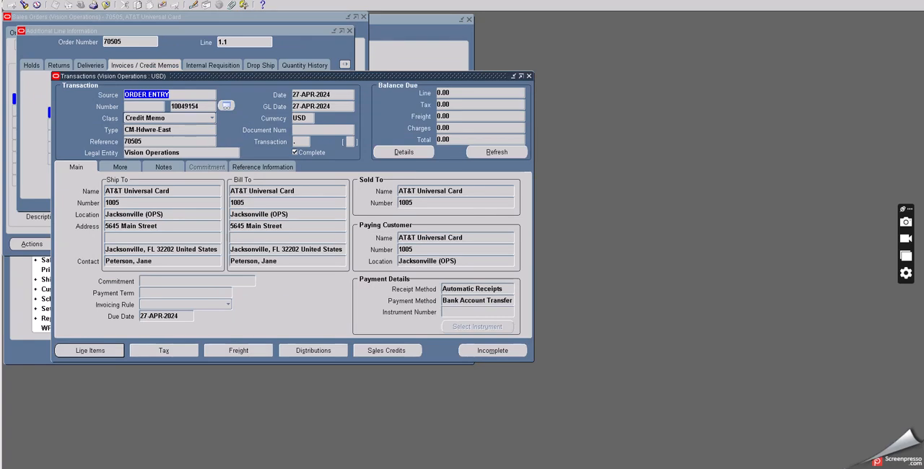
Step: Check the text notes, switch to the Excel process outline and select Case 1's Transfer to General Ledger entry
key(alt+Tab)
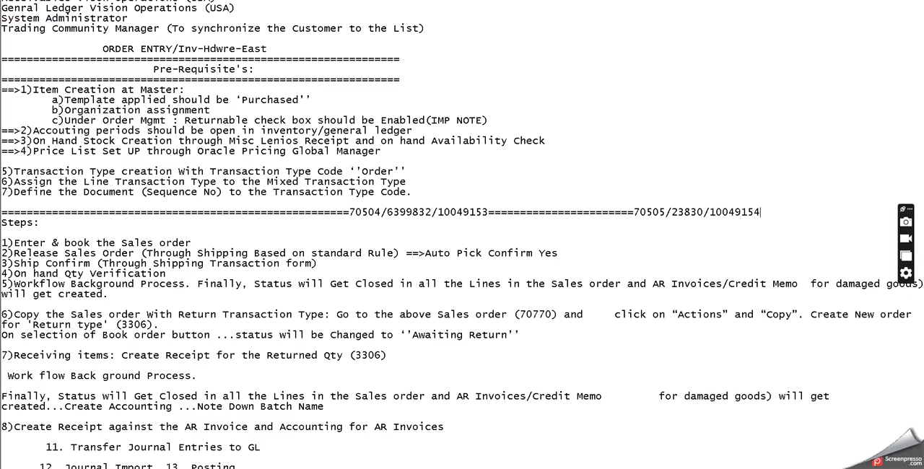
key(alt+Tab)
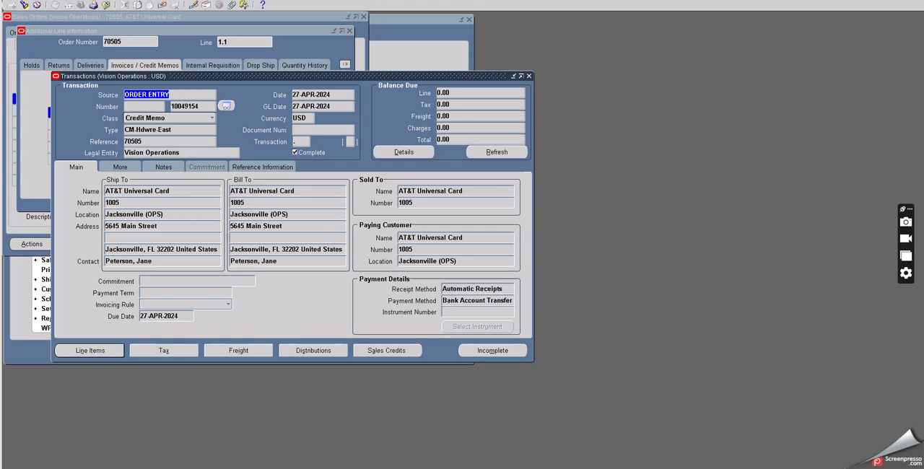
key(alt+Tab)
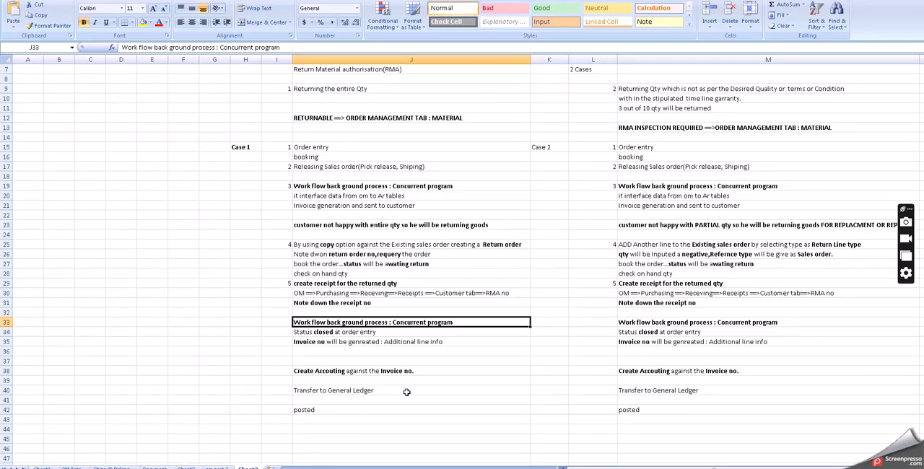
click(406, 391)
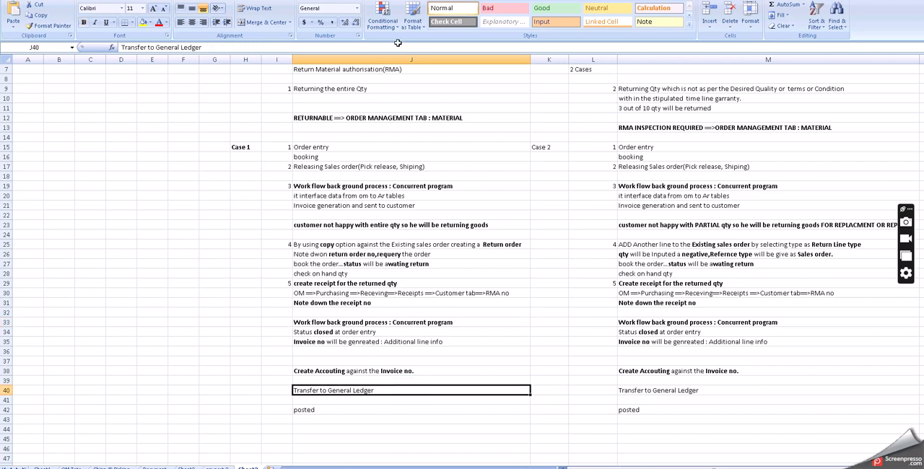
key(alt+Tab)
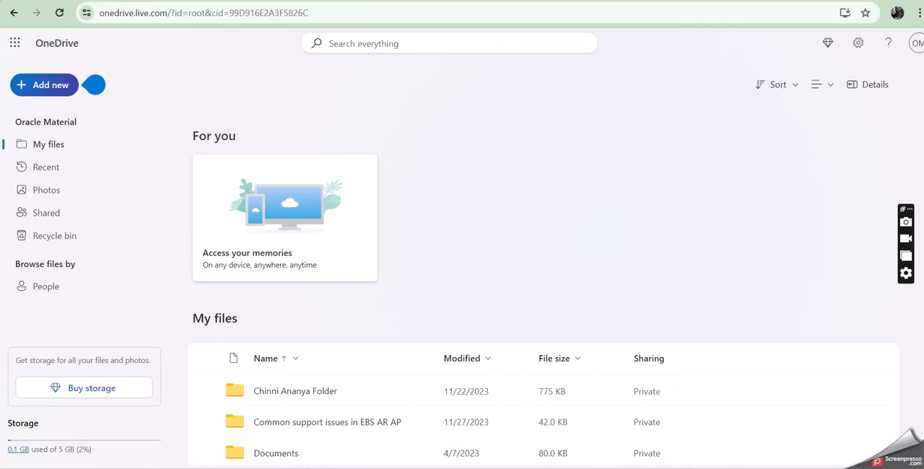
right_click(734, 420)
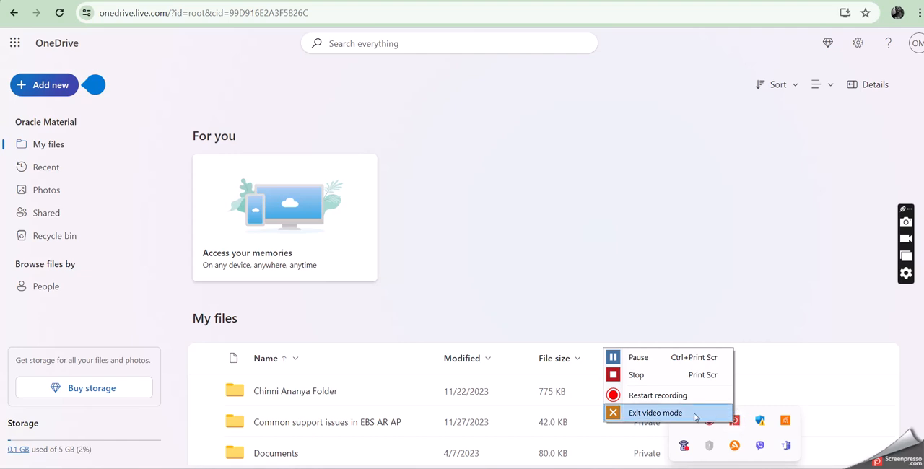
click(639, 376)
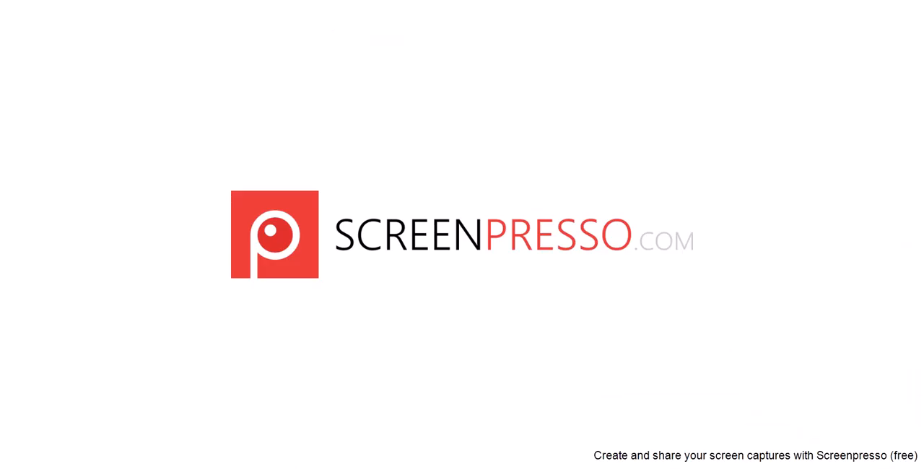